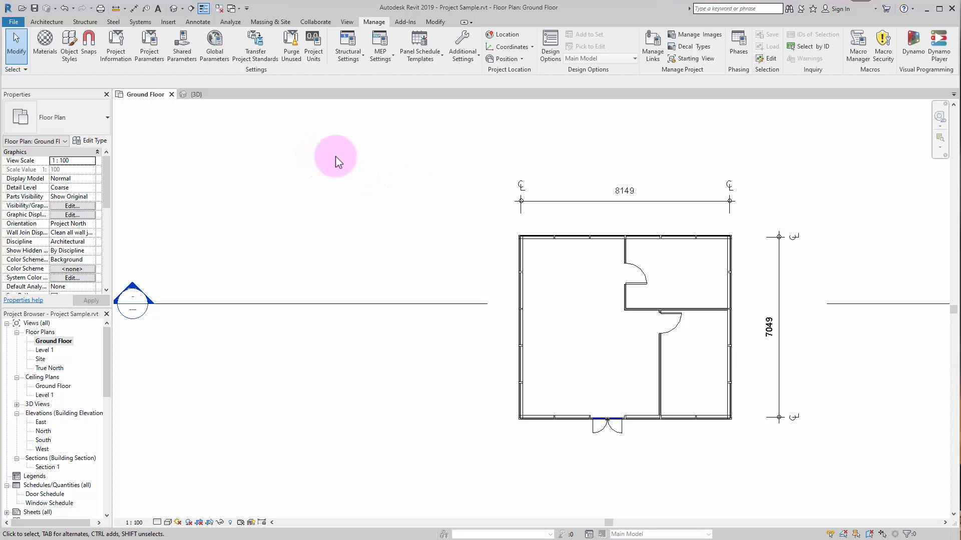
Examine the Ground Floor plan, including its overall dimensions, outer walls and interior partitions
click(379, 8)
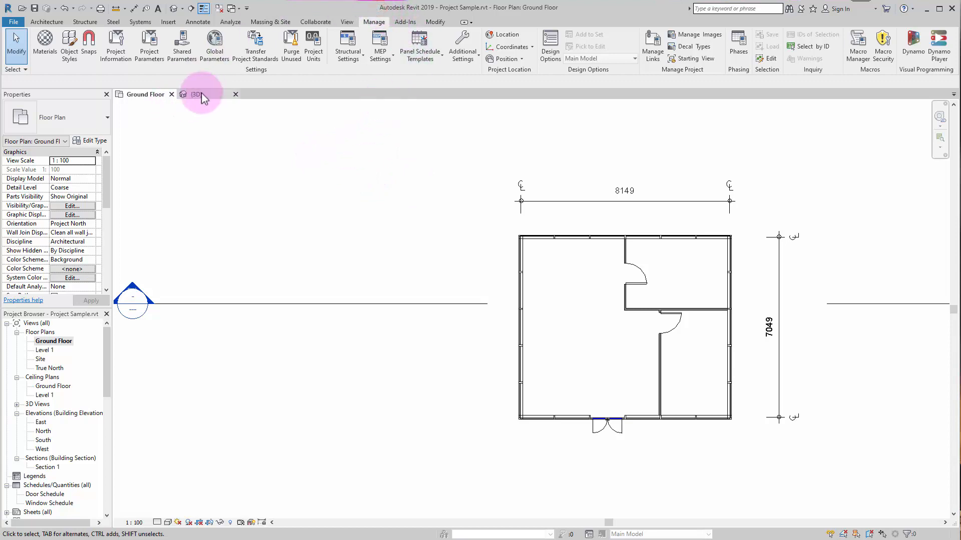
middle_drag(498, 242, 417, 206)
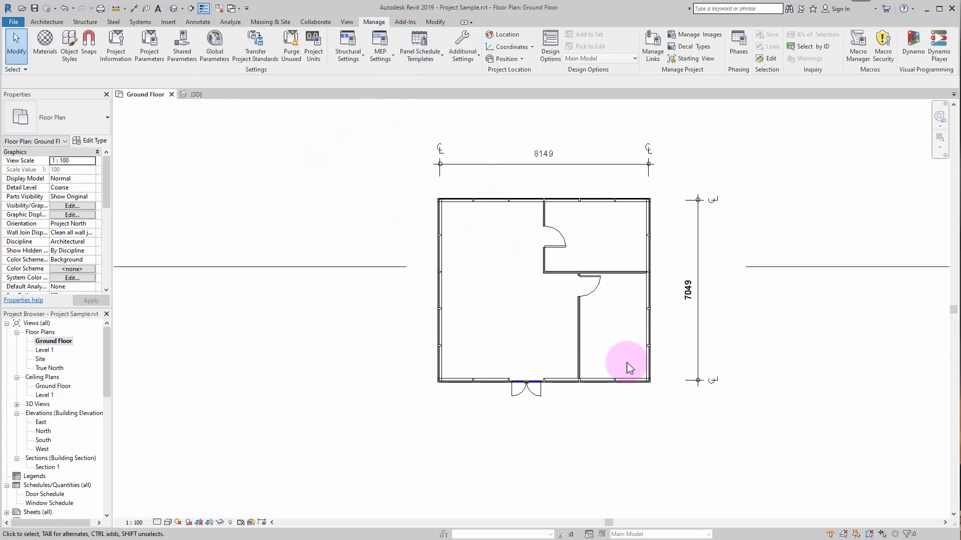
middle_drag(483, 245, 482, 280)
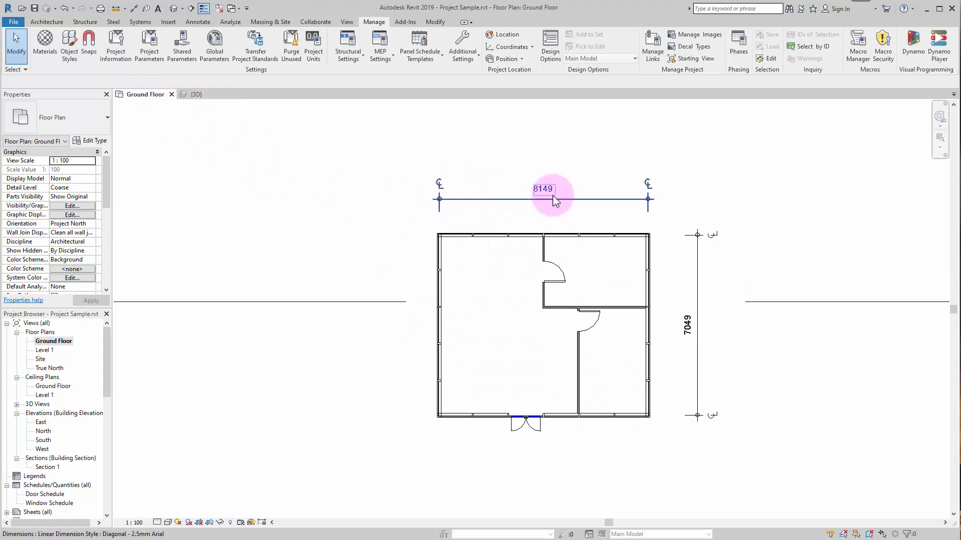
scroll(550, 193, up, 1)
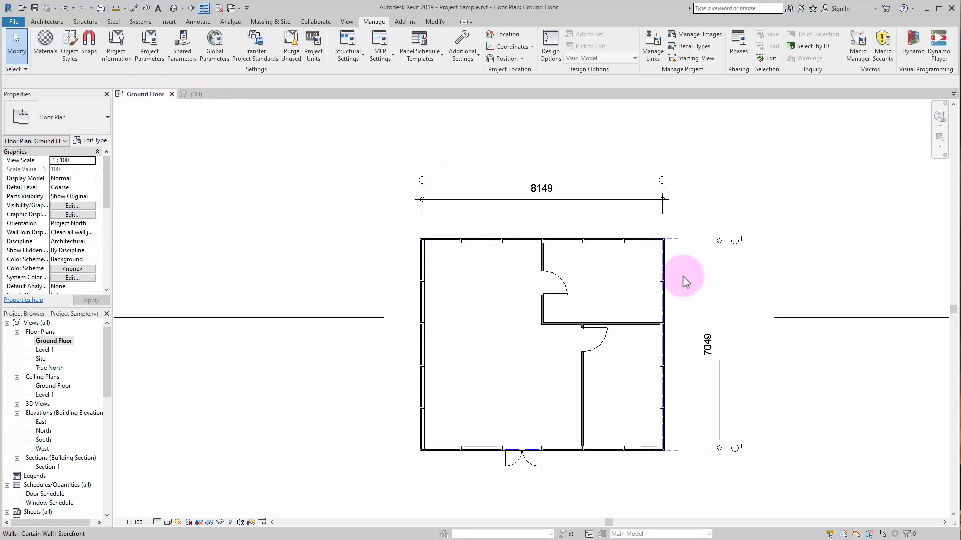
scroll(546, 260, up, 3)
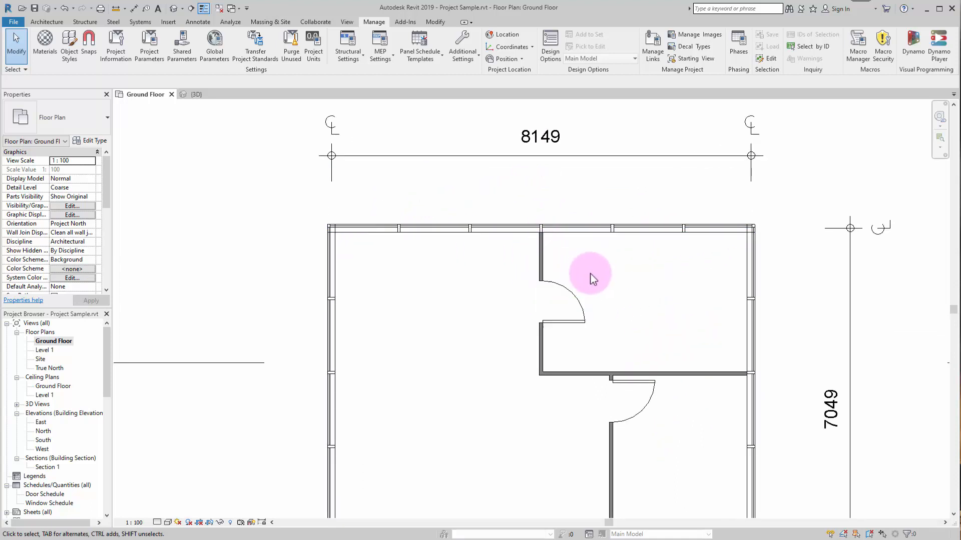
drag(525, 185, 629, 271)
click(524, 174)
scroll(545, 150, down, 2)
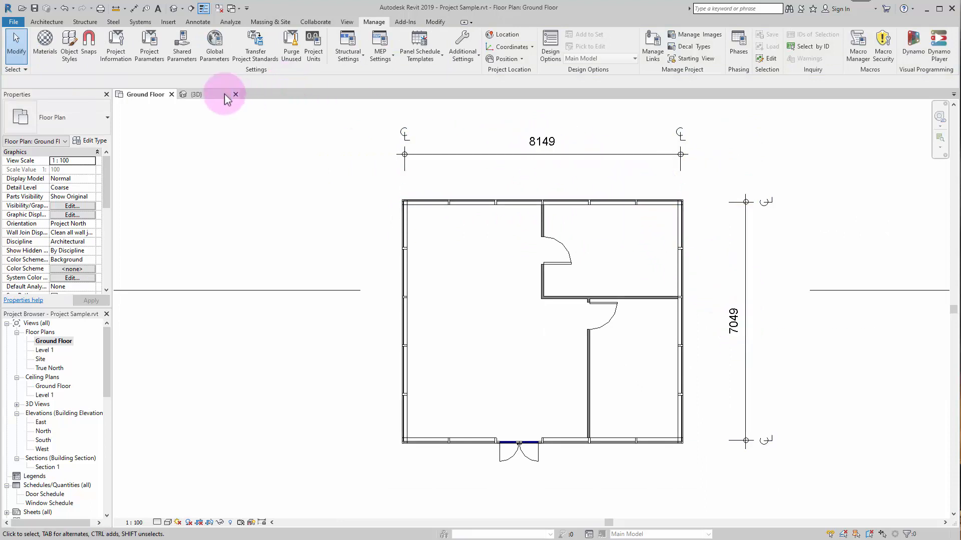
Start an FBX export of the 3D view, choosing Project Sample.fbx in the UniSA folder as the target file
click(198, 99)
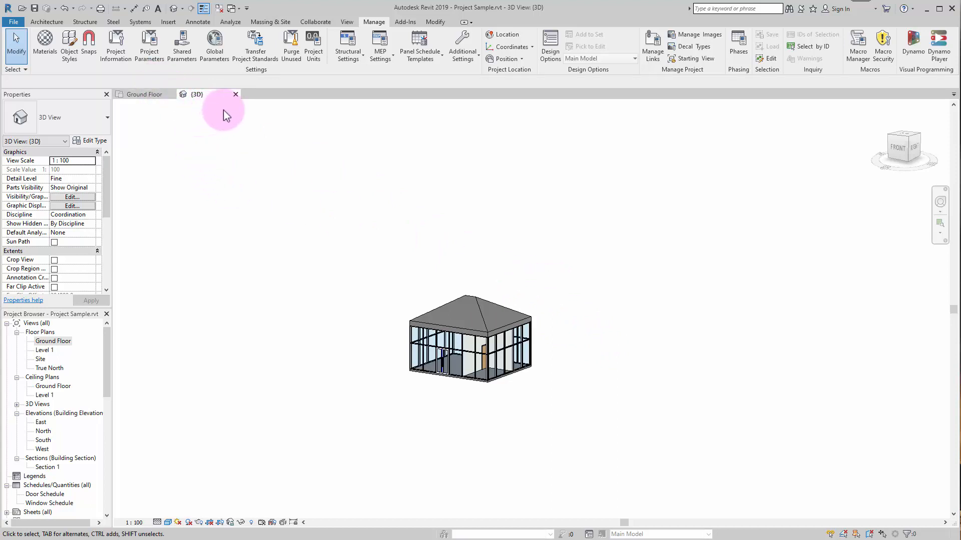
click(14, 22)
click(64, 167)
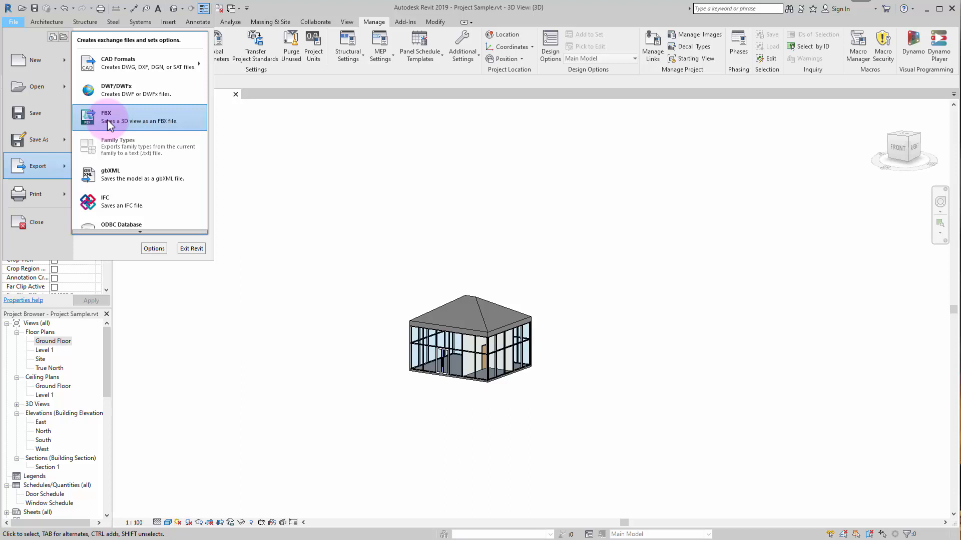
click(109, 125)
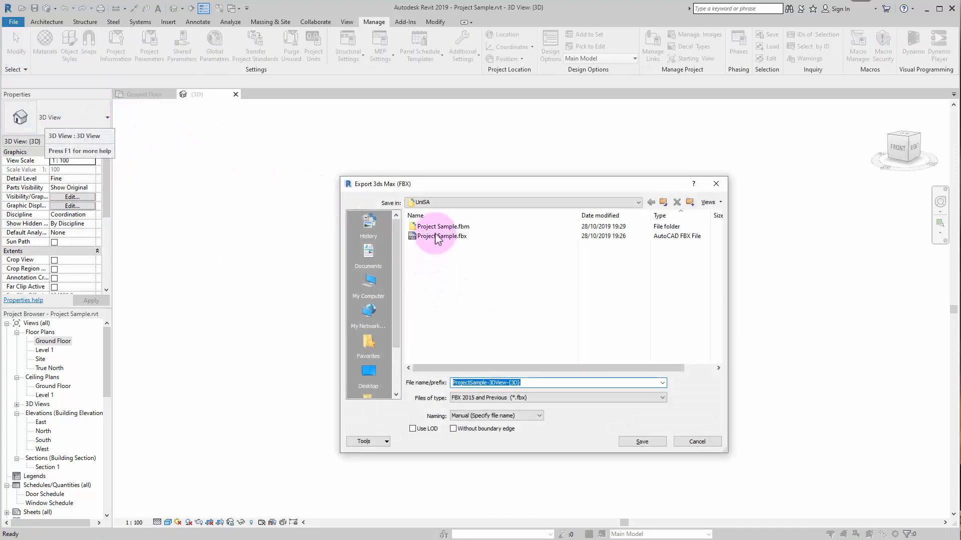
click(437, 236)
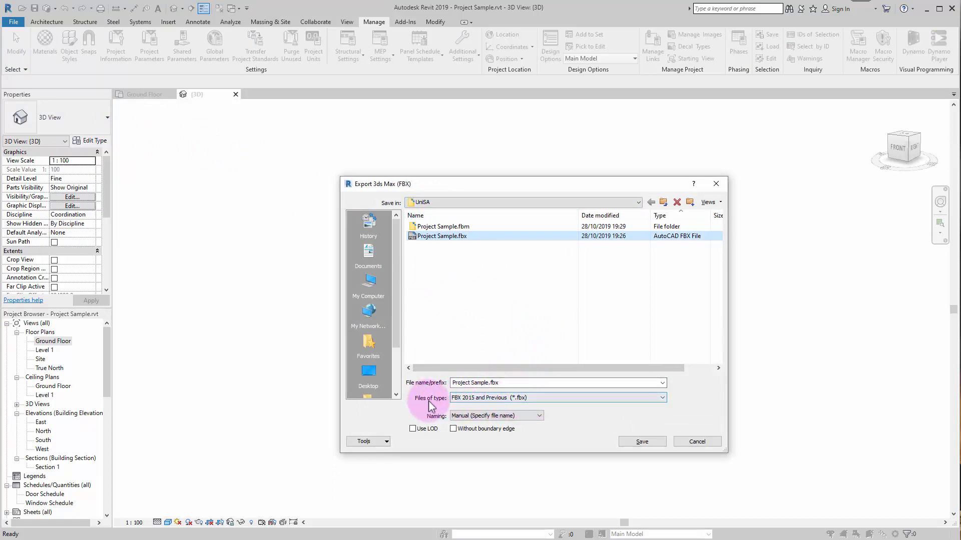
Set the export file type to FBX Files (*.fbx) and save, replacing the existing Project Sample.fbx
click(483, 398)
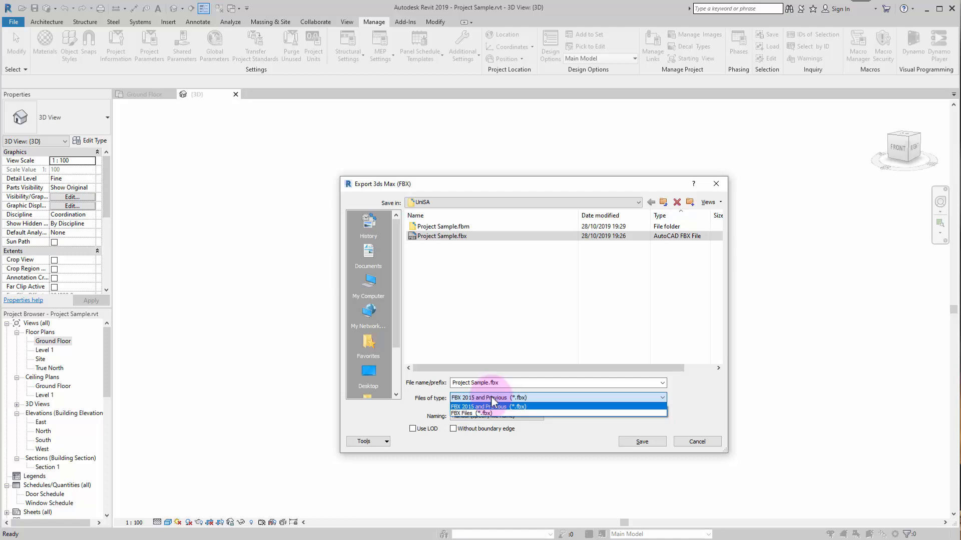
click(462, 414)
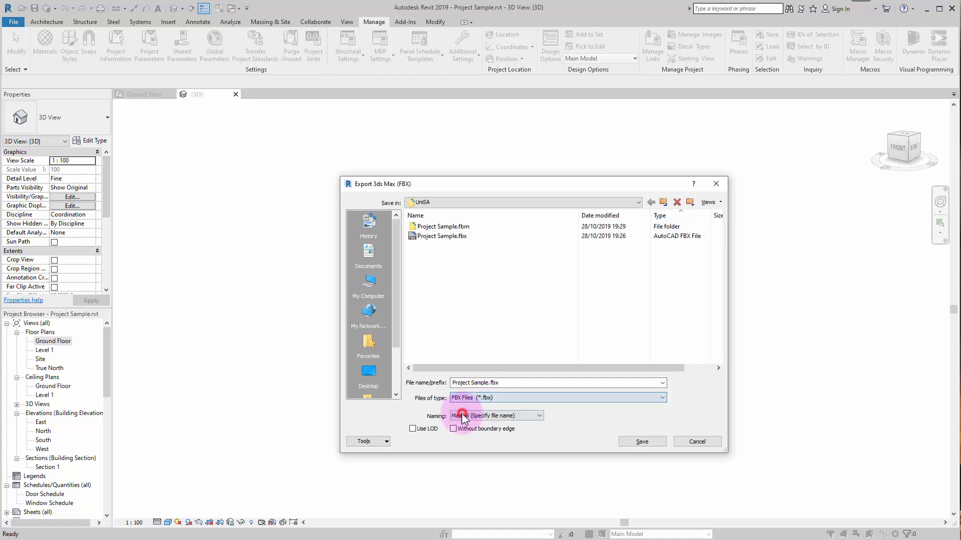
click(484, 397)
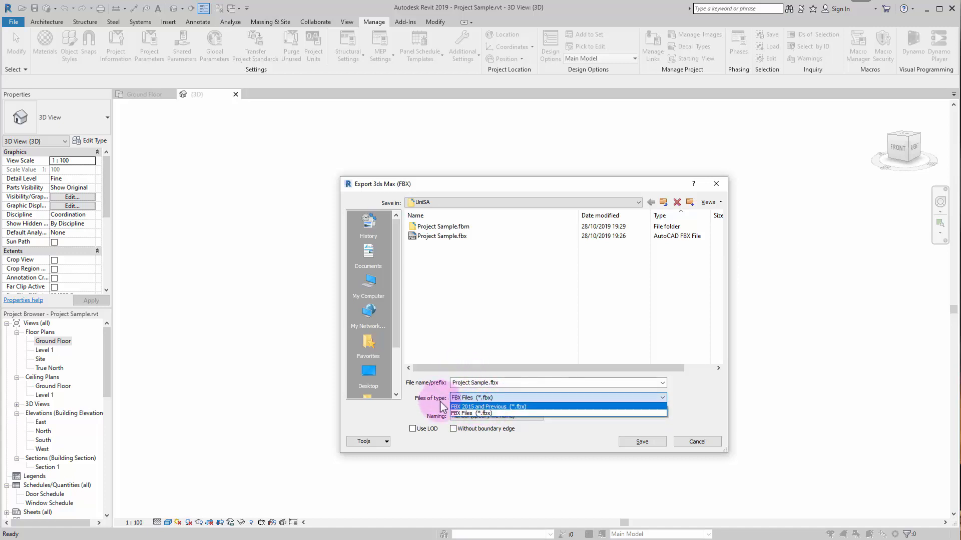
click(479, 412)
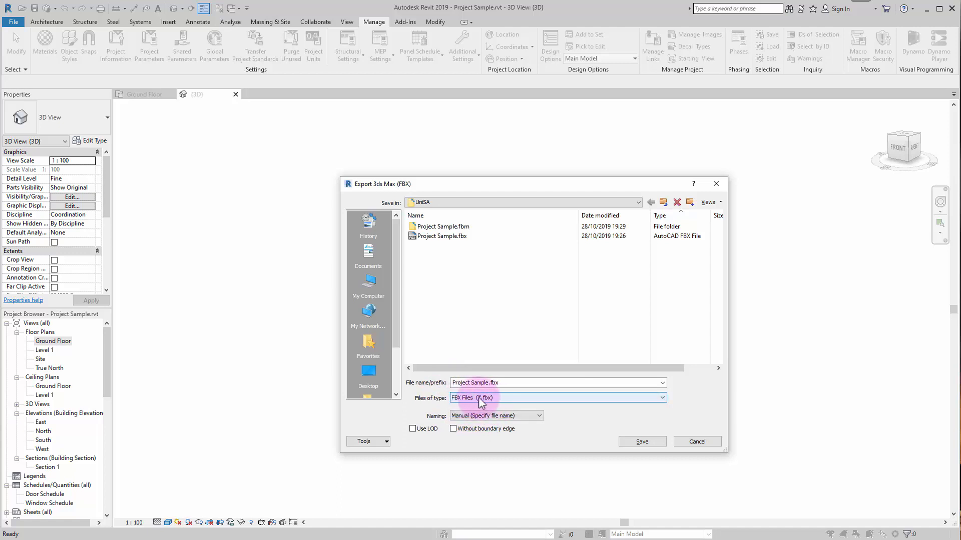
click(429, 236)
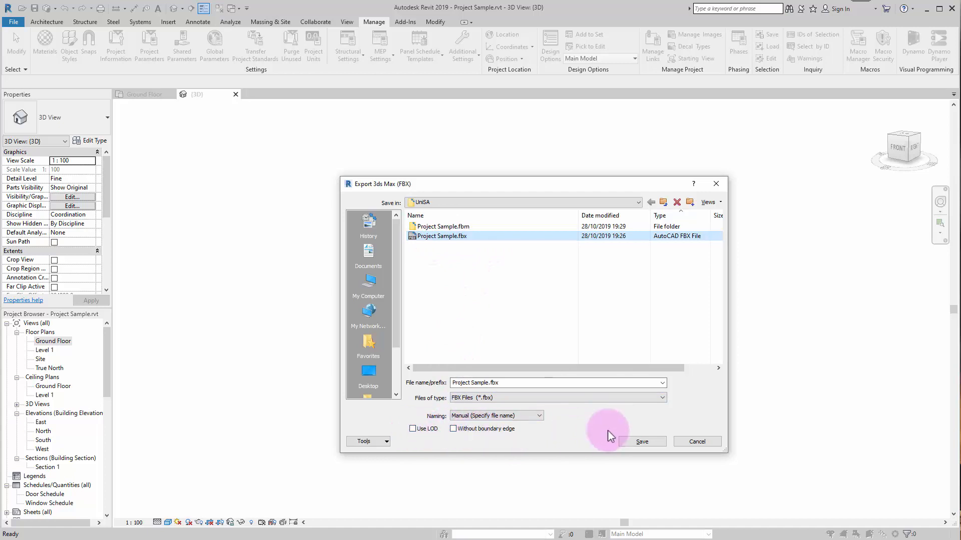
click(638, 440)
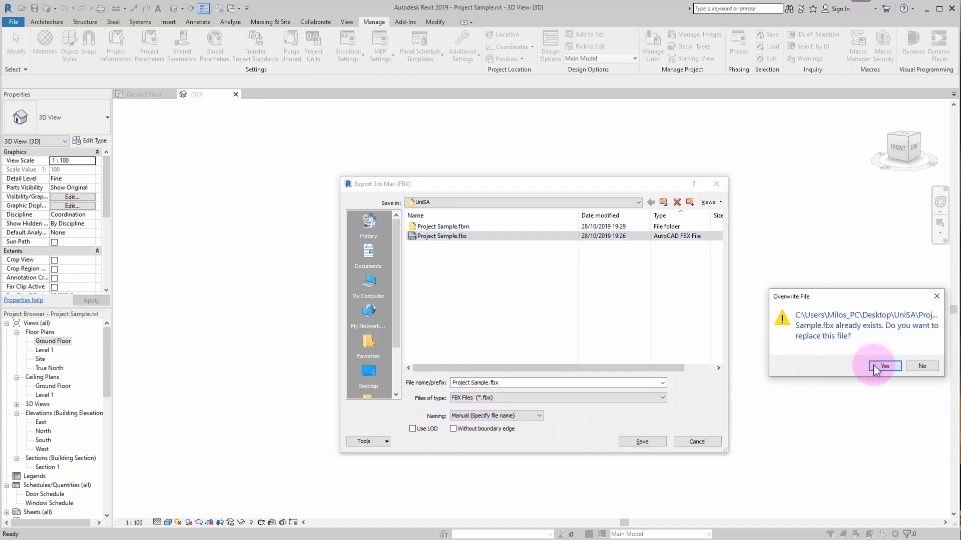
click(883, 366)
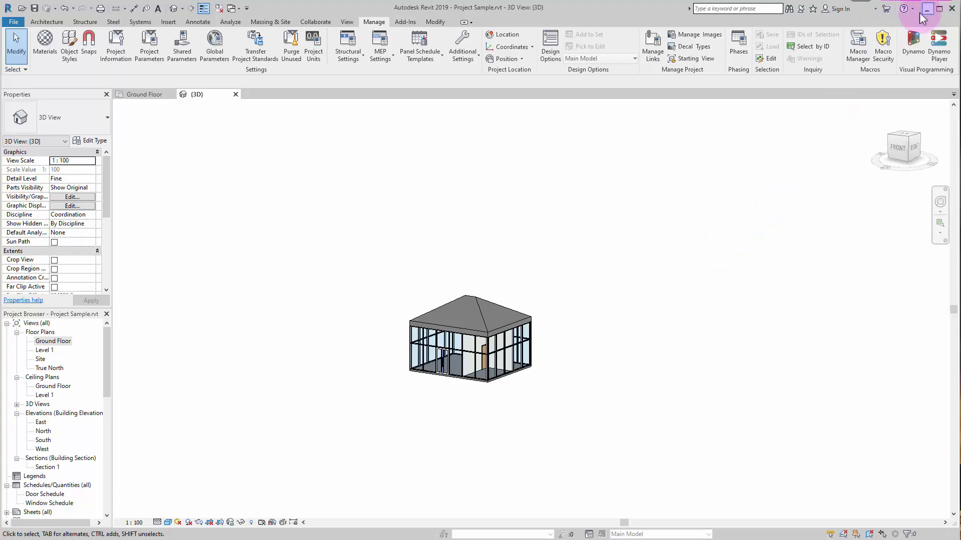
Switch to 3ds Max and set the display unit scale to metric millimeters
click(931, 11)
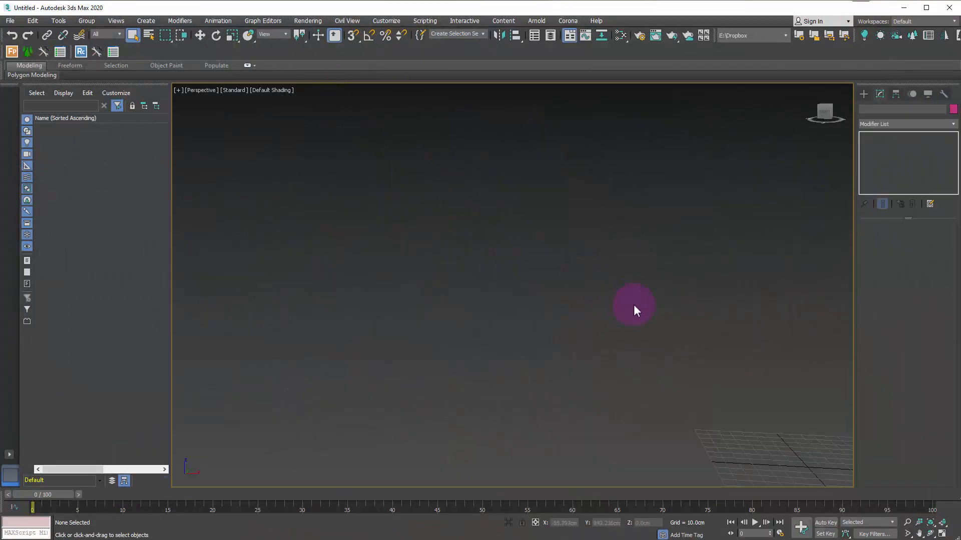
middle_drag(634, 307, 522, 258)
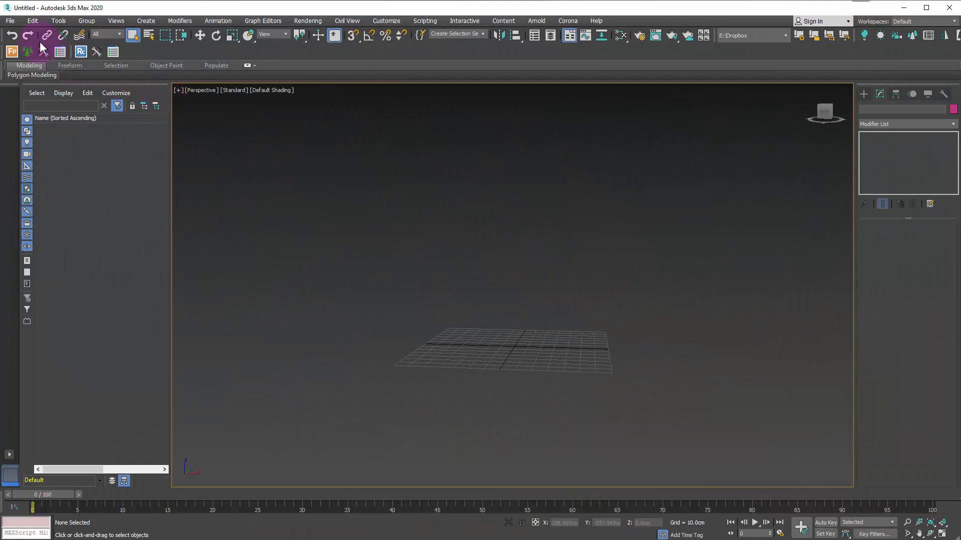
click(17, 20)
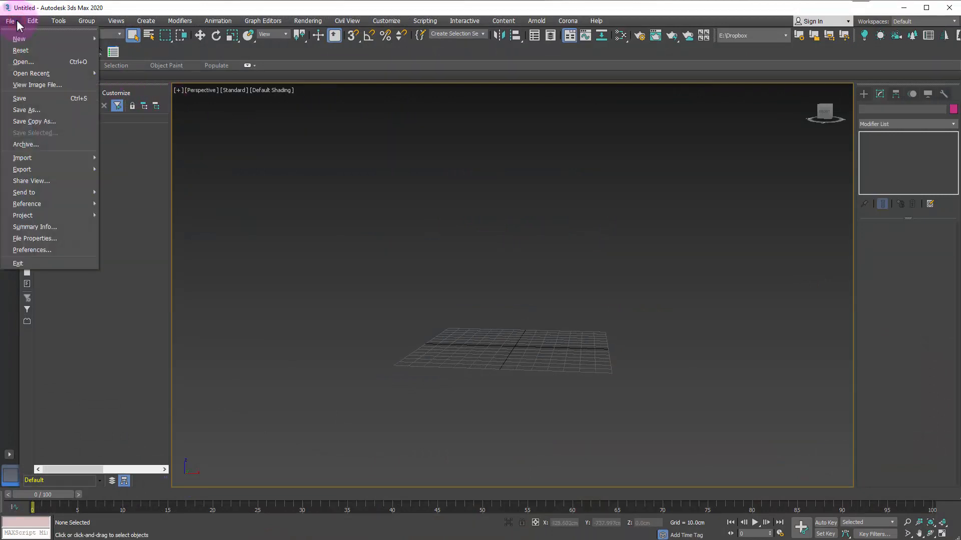
click(16, 20)
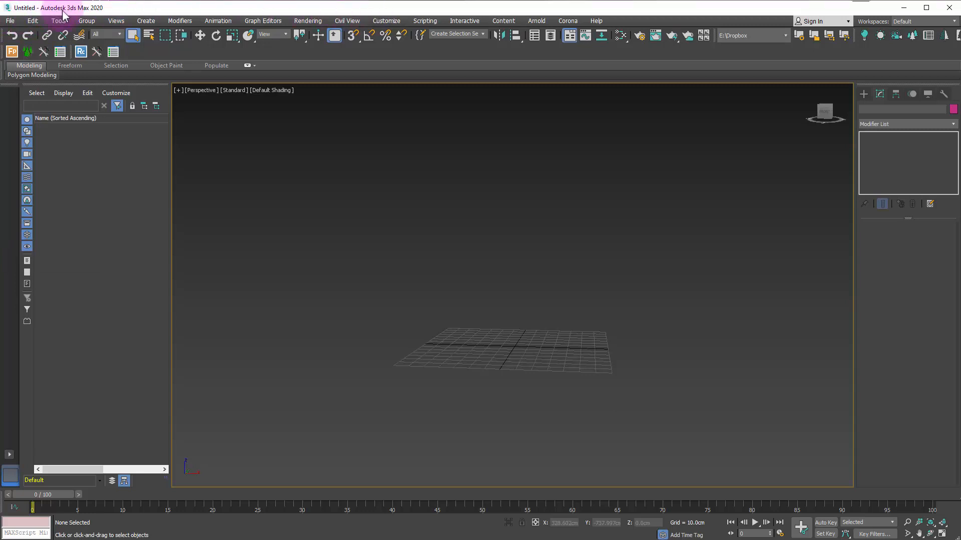
click(394, 22)
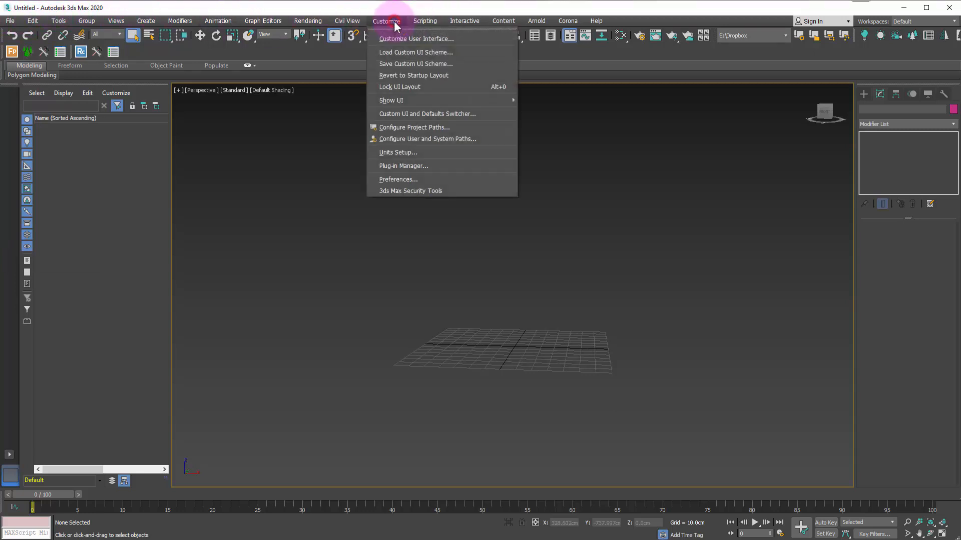
click(401, 152)
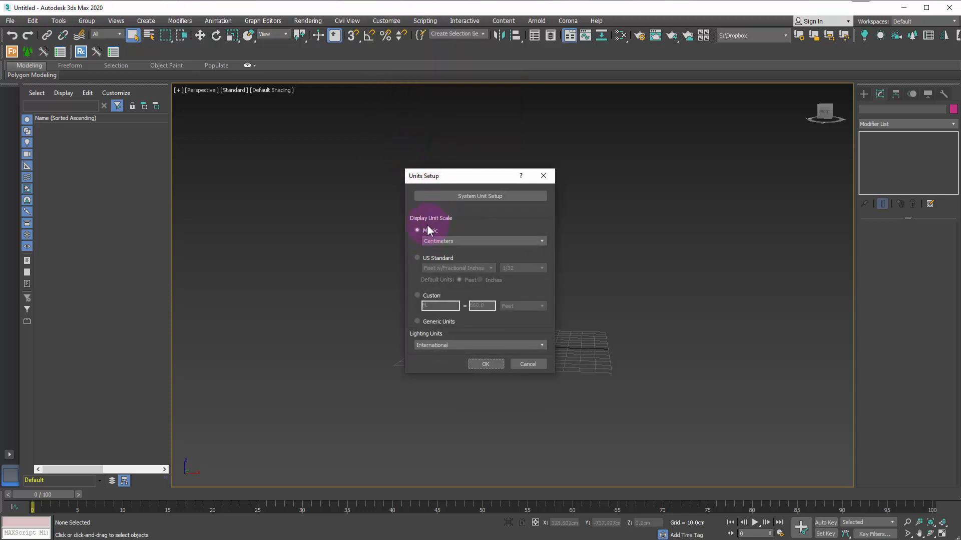
click(468, 242)
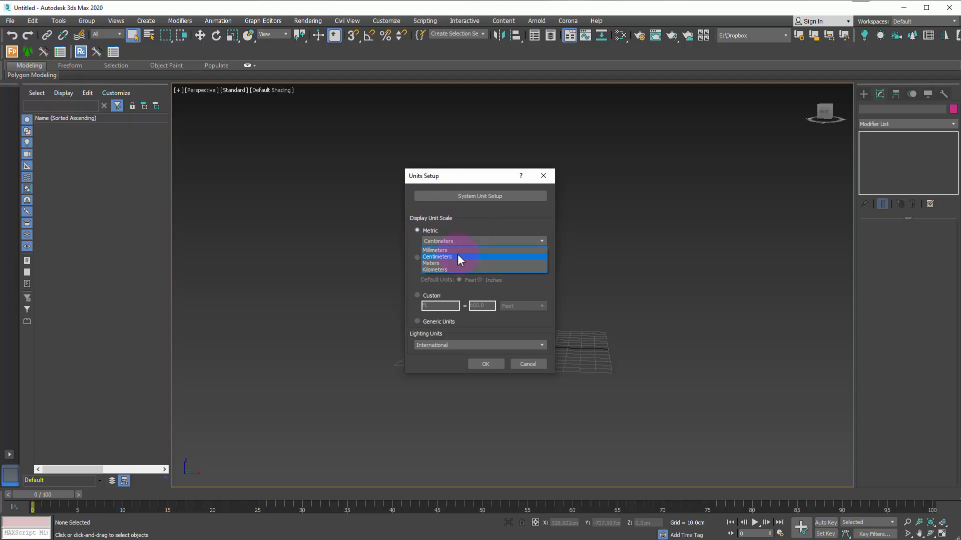
click(456, 249)
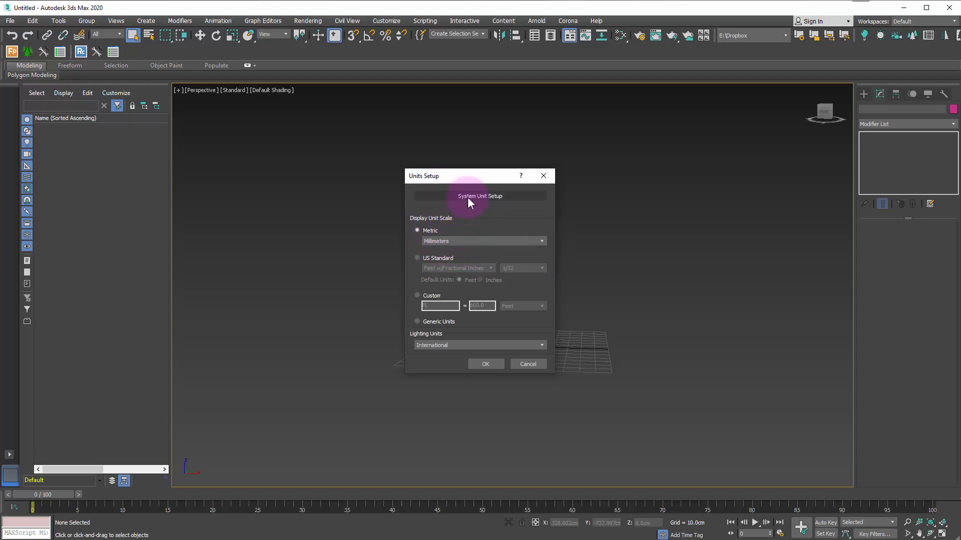
Set the system unit scale to 1 unit = 1.0 millimeters and apply the units setup
click(452, 198)
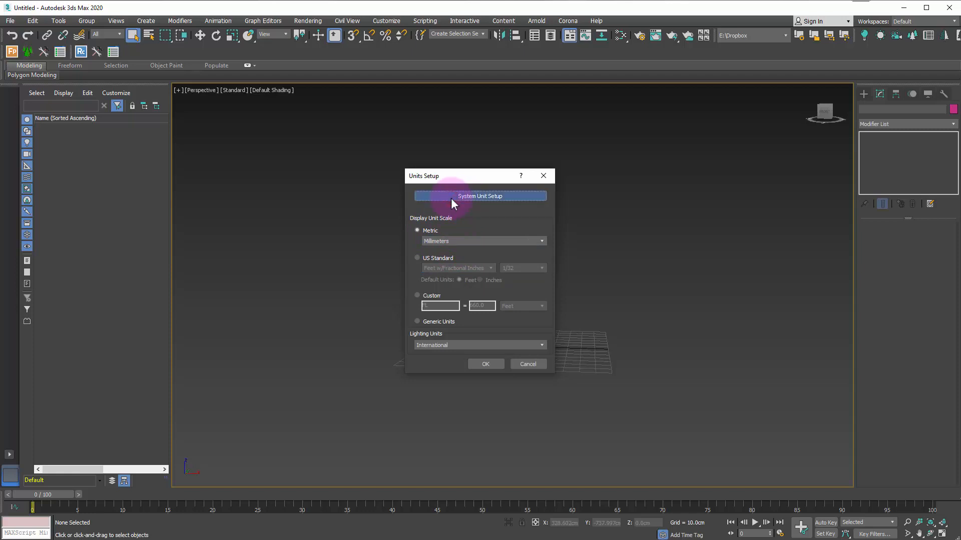
click(496, 244)
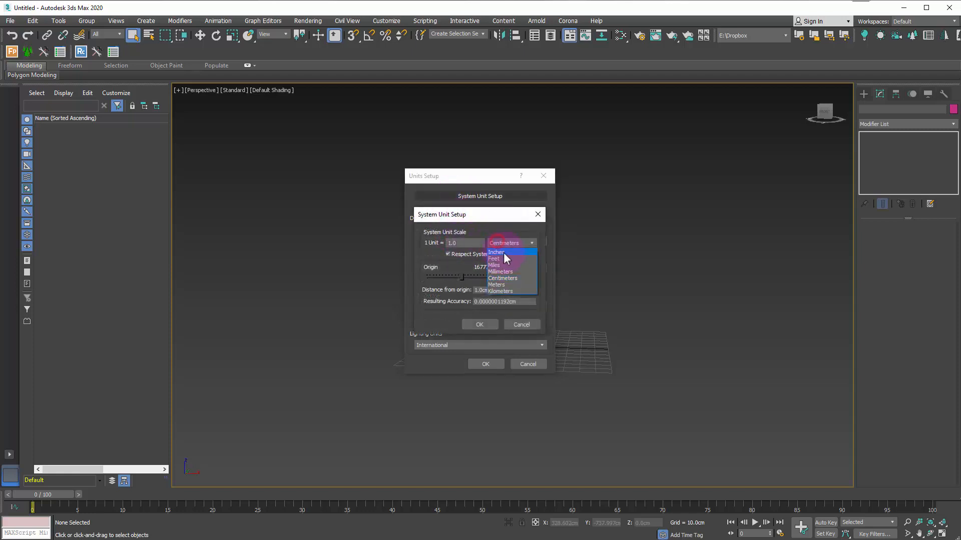
click(509, 272)
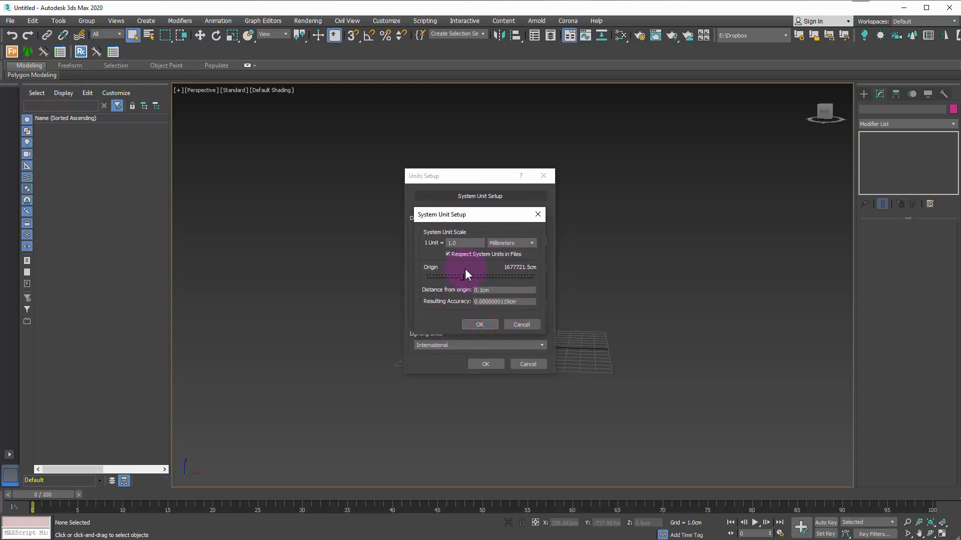
click(497, 244)
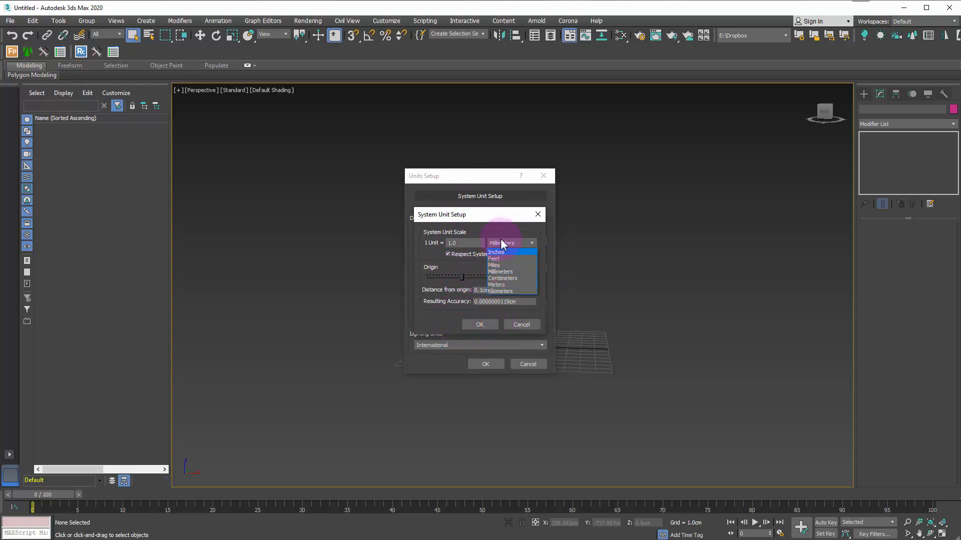
click(480, 324)
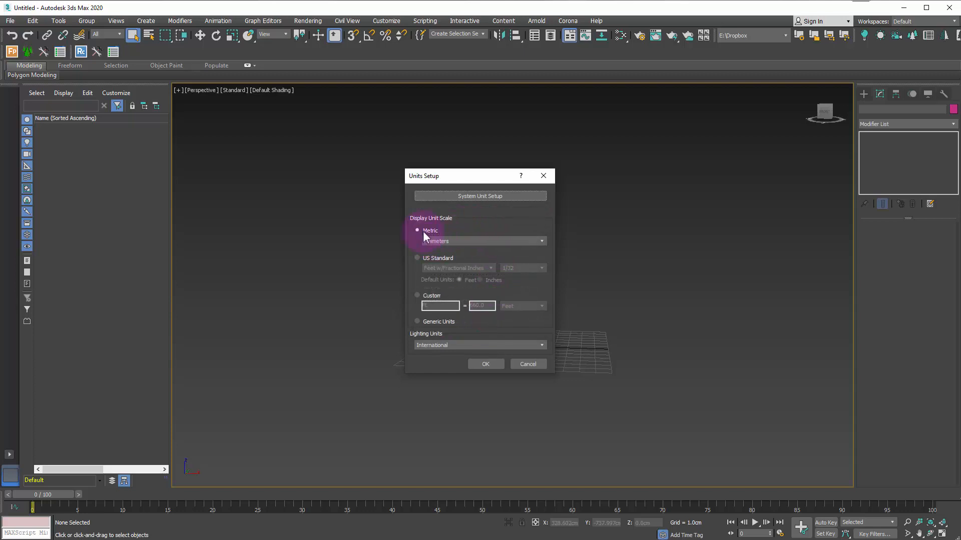
click(485, 364)
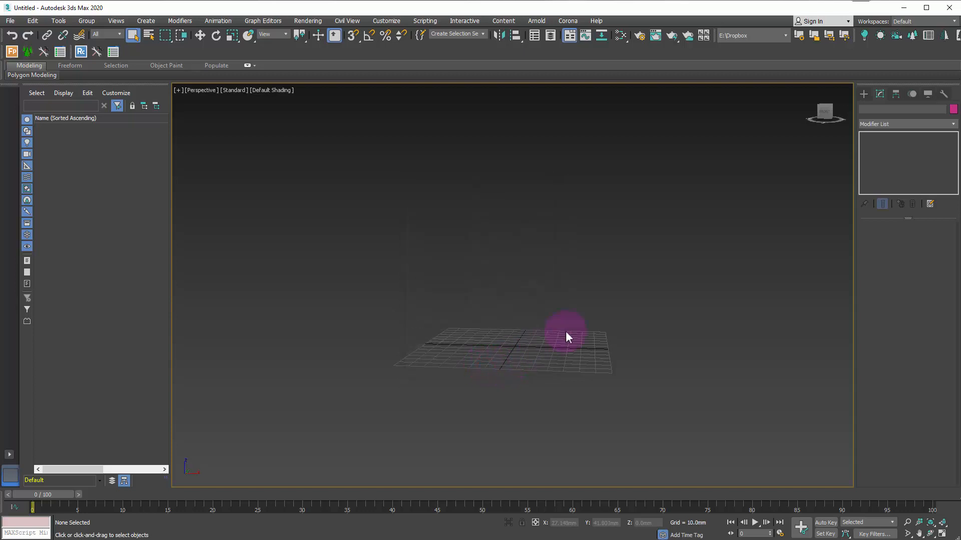
Start importing Project Sample.fbx from the UniSA folder and open its FBX import options
click(9, 21)
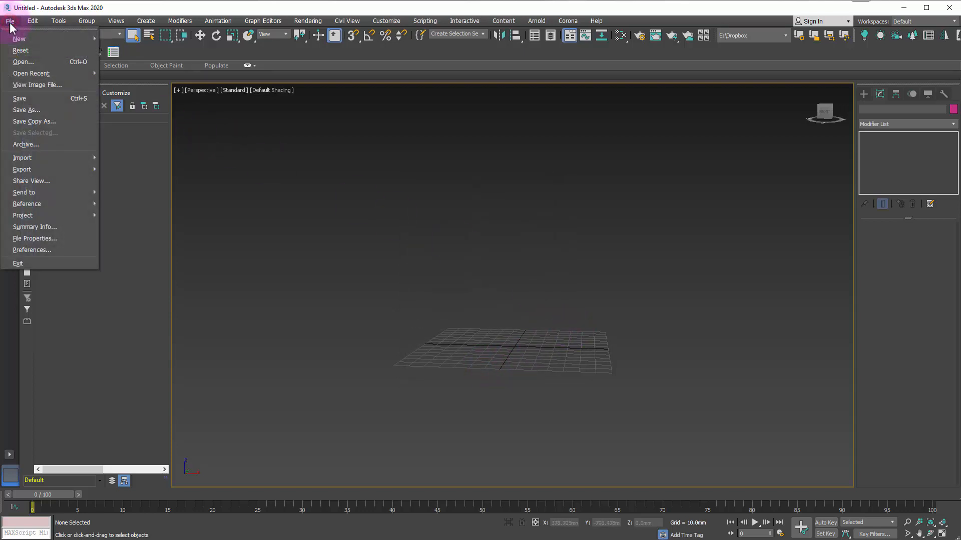
click(30, 159)
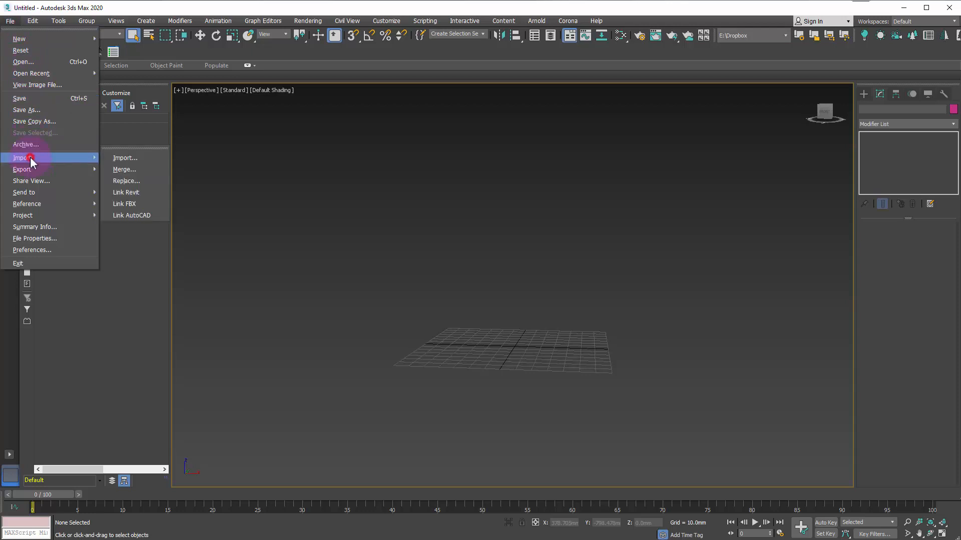
click(131, 158)
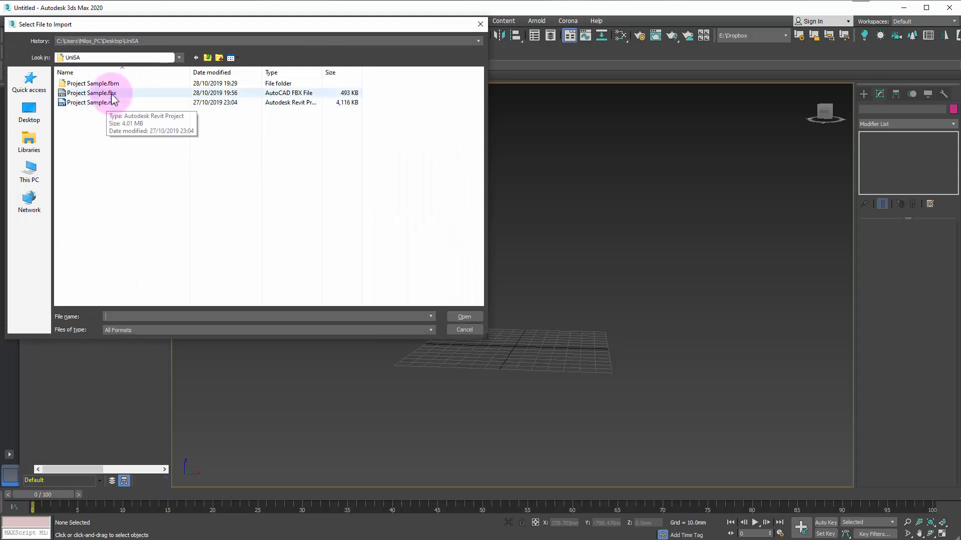
click(102, 94)
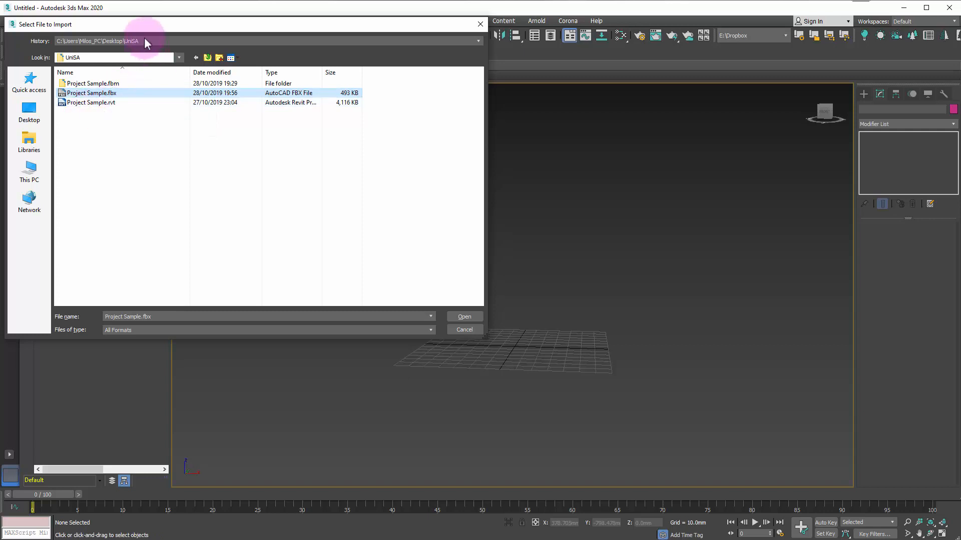
mouse_move(141, 25)
mouse_down()
mouse_move(176, 42)
mouse_move(139, 34)
mouse_up()
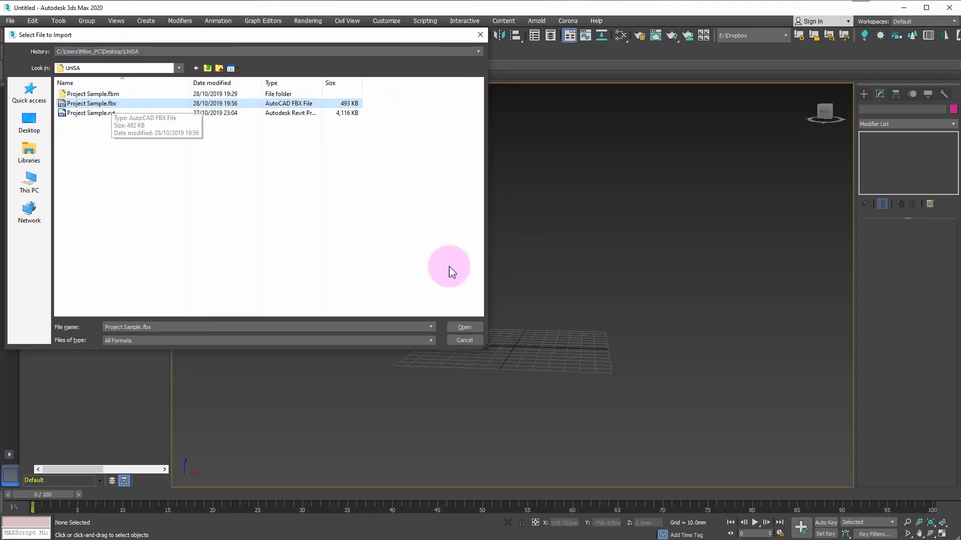
click(462, 326)
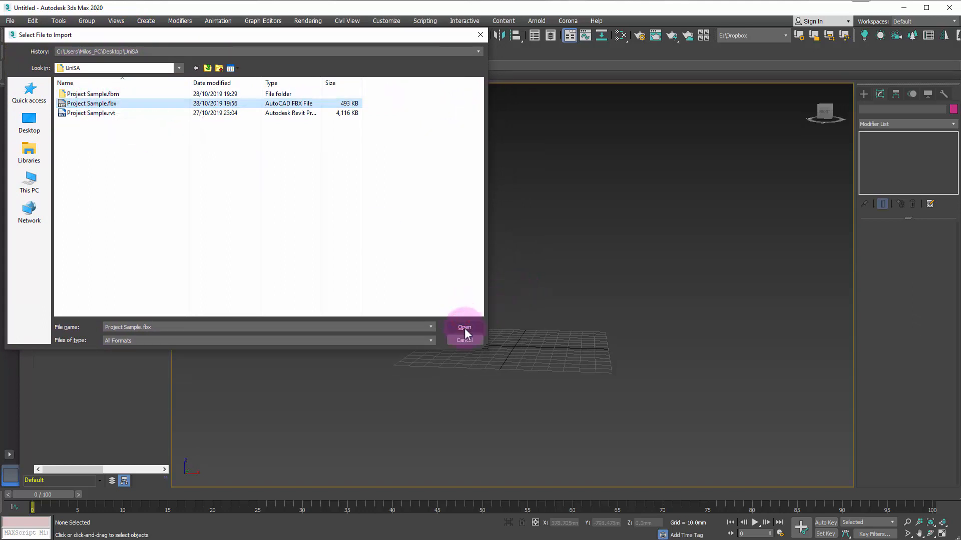
click(465, 326)
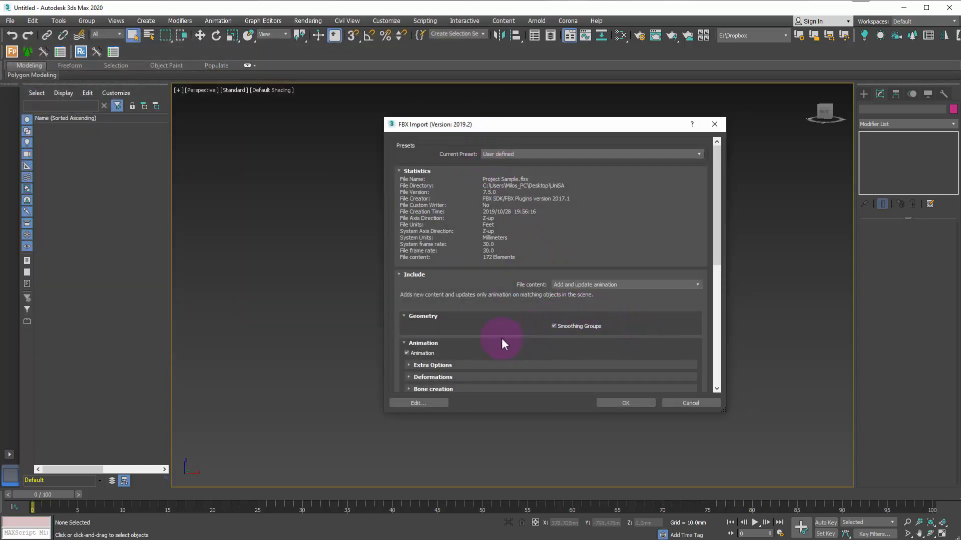
Collapse the Geometry, Animation, Cameras, Lights and Advanced Options sections of the FBX import settings
click(410, 344)
click(410, 357)
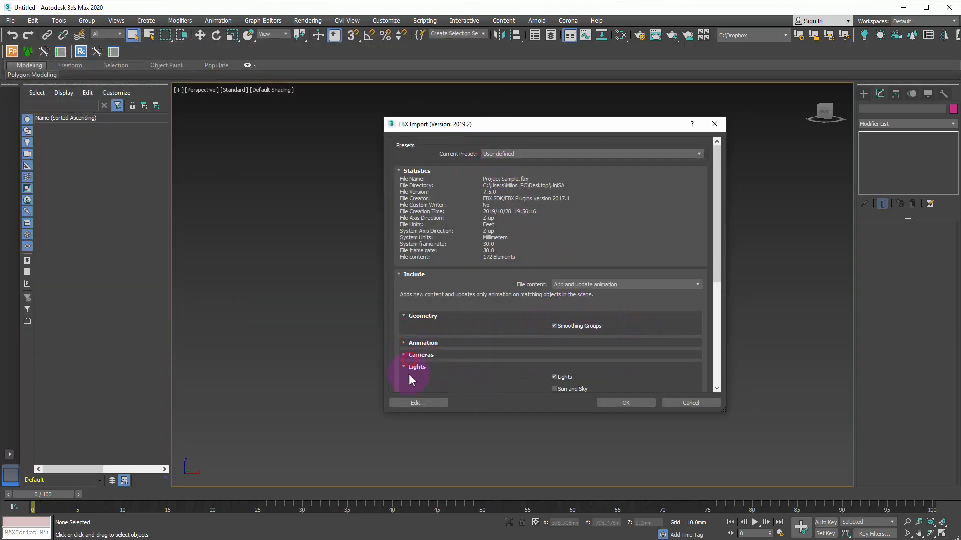
click(406, 369)
click(404, 317)
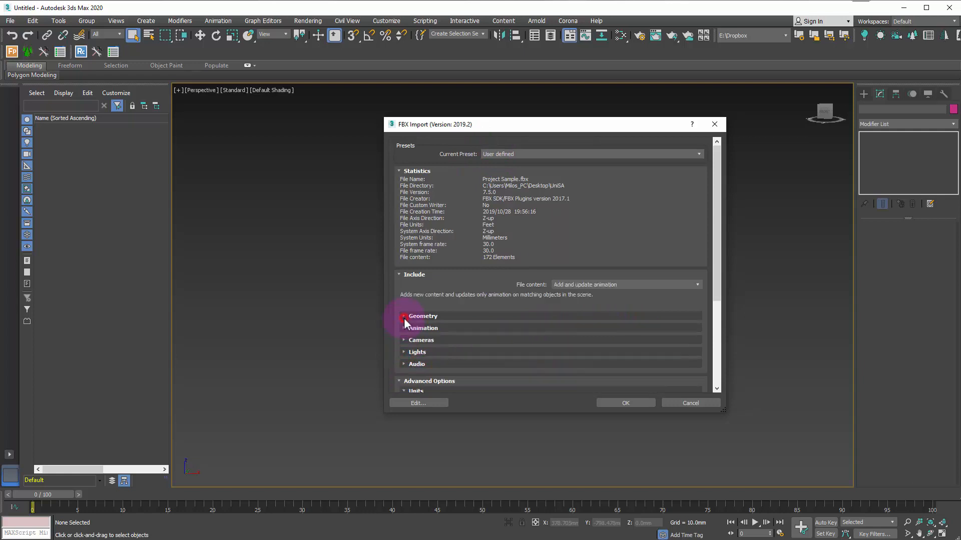
click(398, 381)
click(403, 392)
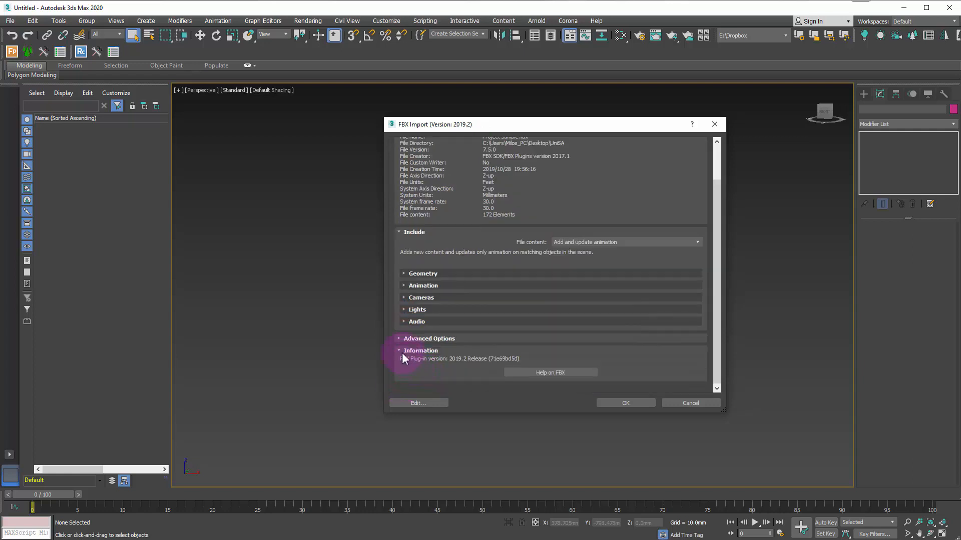
Expand the Advanced Options and disable the Automatic unit conversion for the FBX import
click(399, 338)
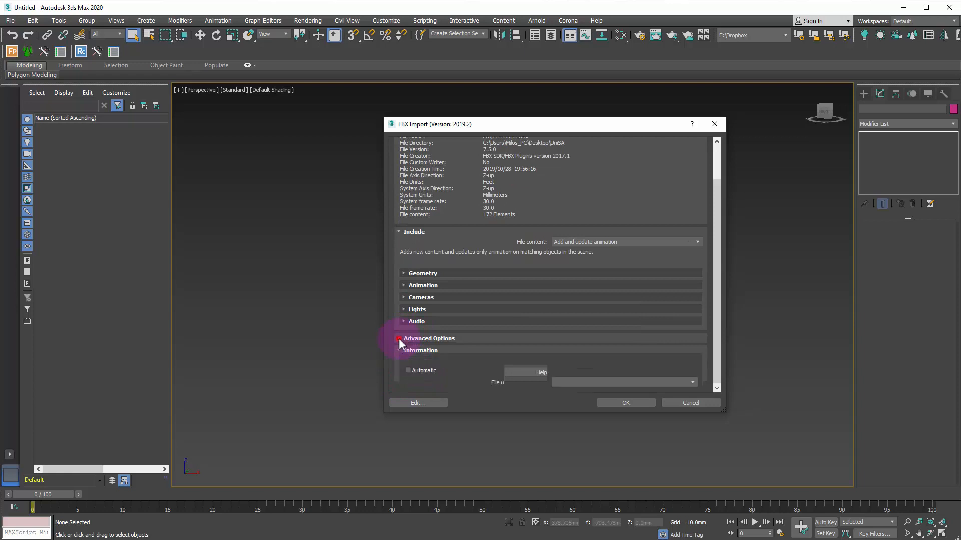
click(418, 371)
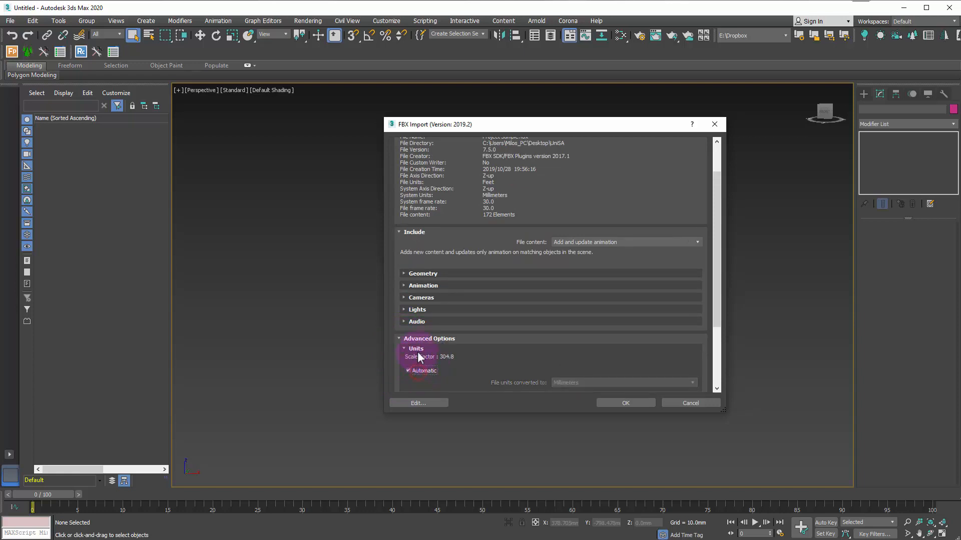
click(422, 371)
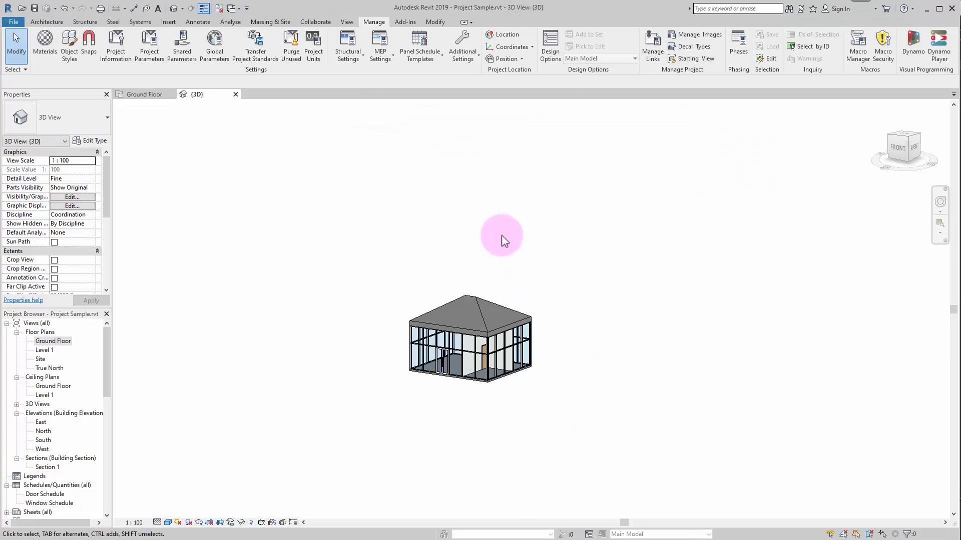
Switch to Revit and check the length format in the Project Units, closing them without changes
click(501, 236)
drag(501, 235, 374, 146)
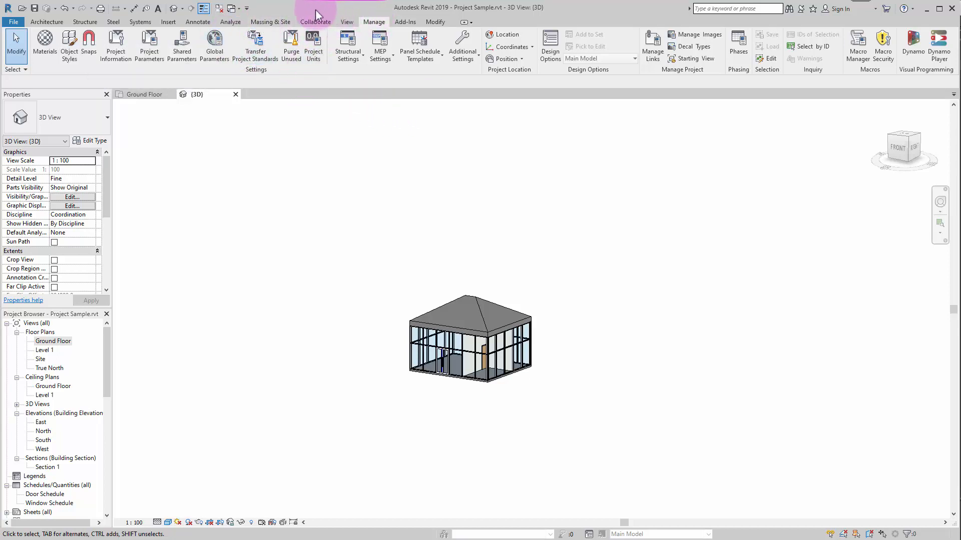
click(313, 59)
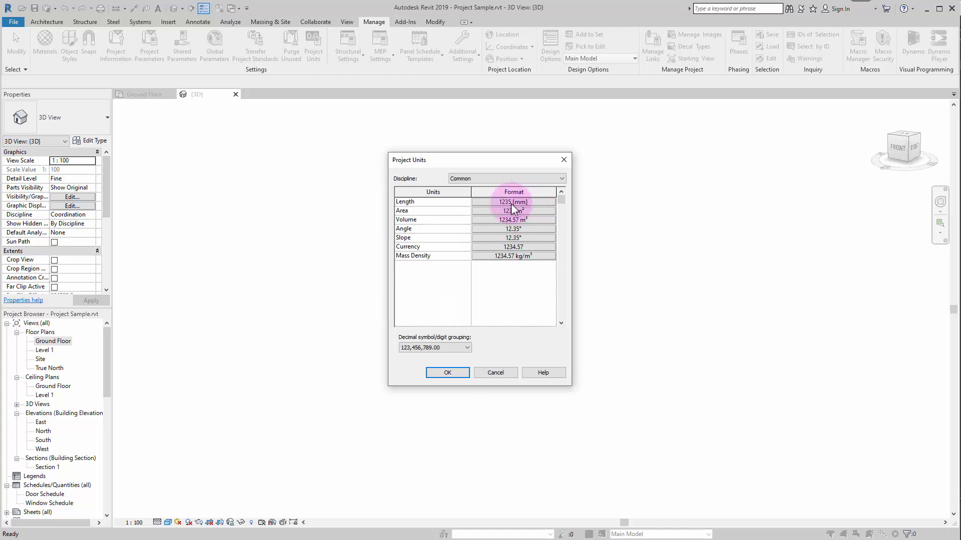
click(495, 373)
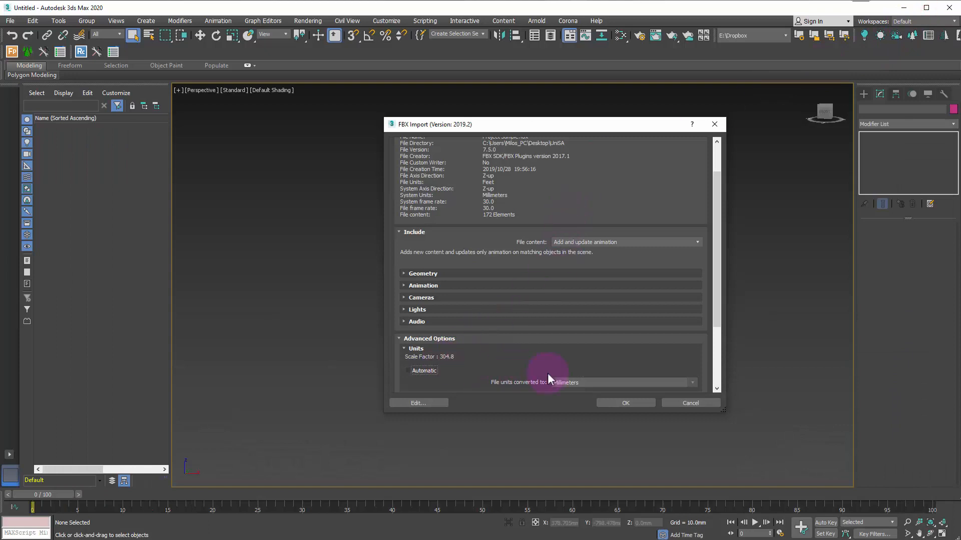
Return to 3ds Max and set the FBX import's file units converted to Millimeters
click(502, 382)
click(577, 382)
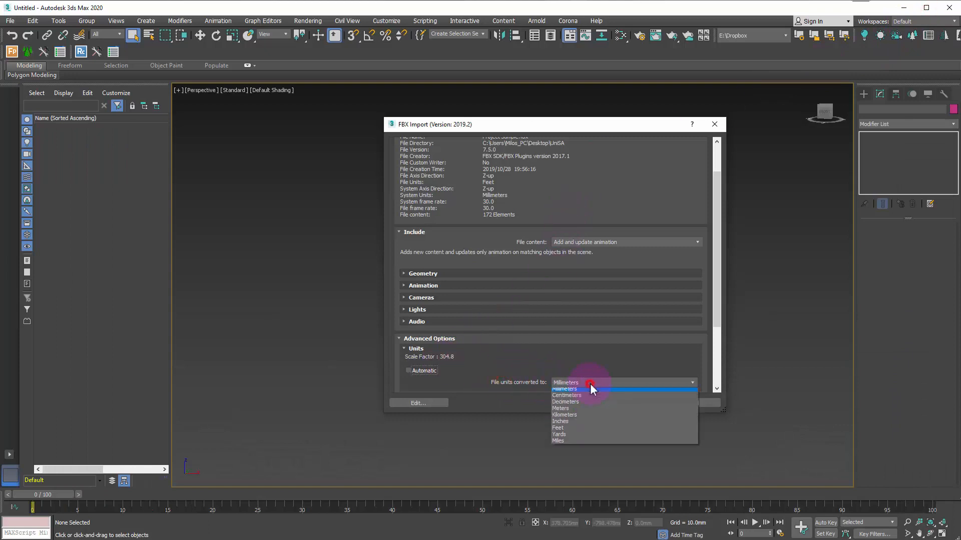
click(582, 392)
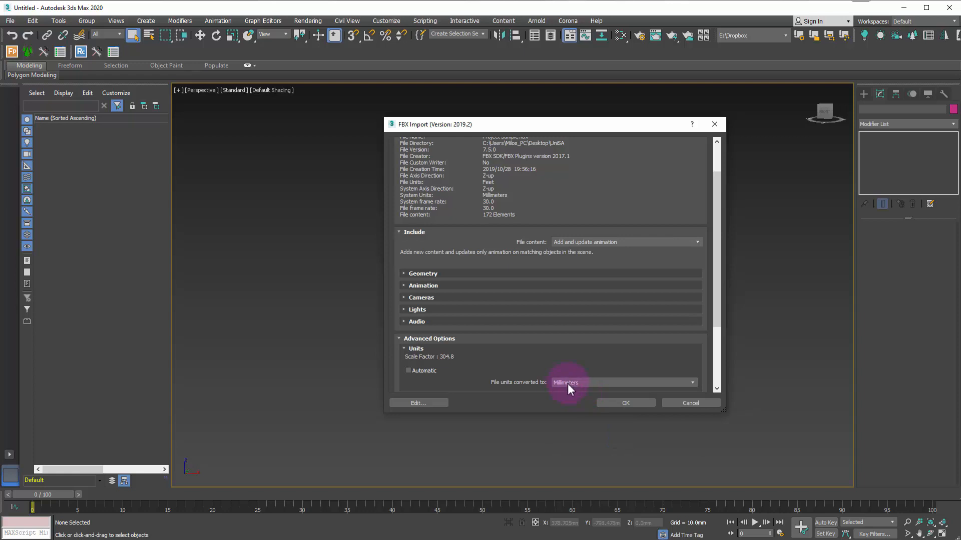
drag(637, 121, 572, 161)
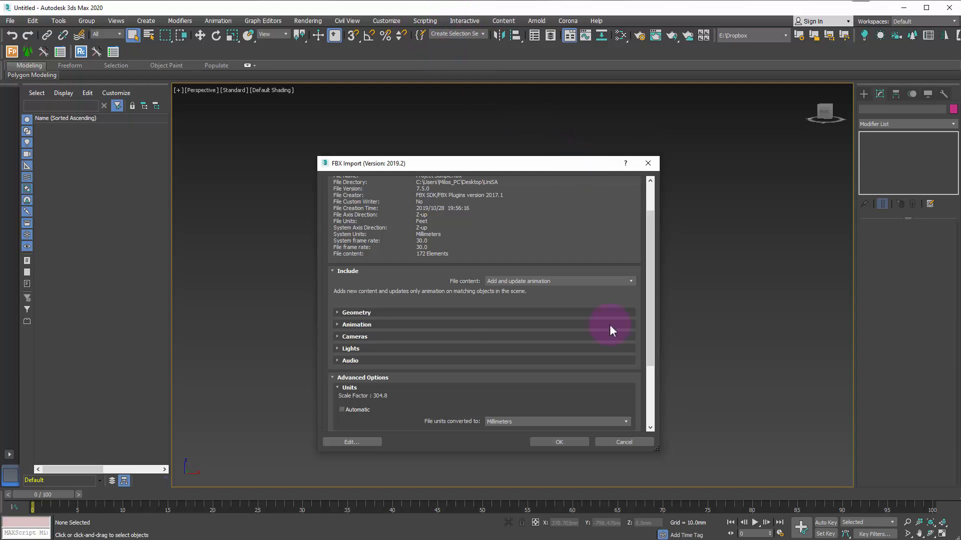
click(650, 378)
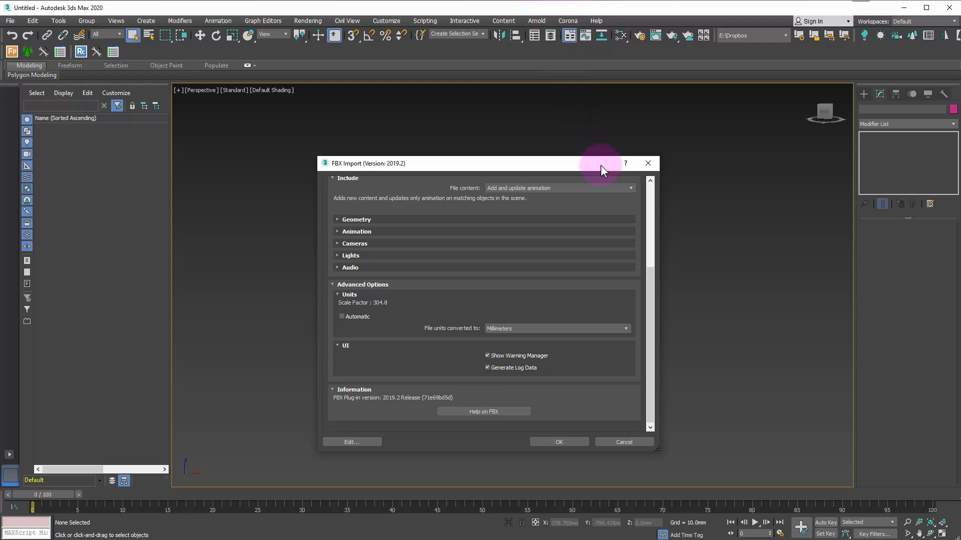
click(495, 328)
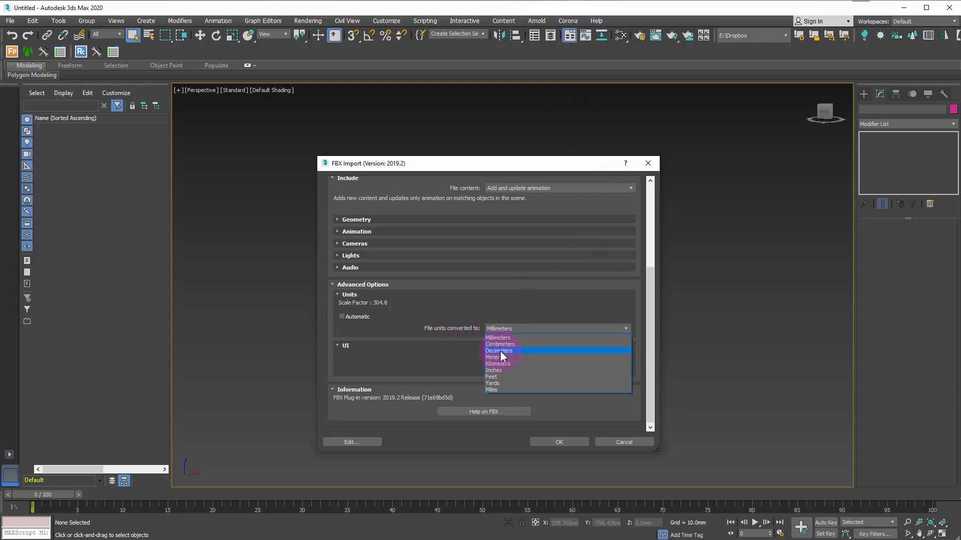
click(500, 337)
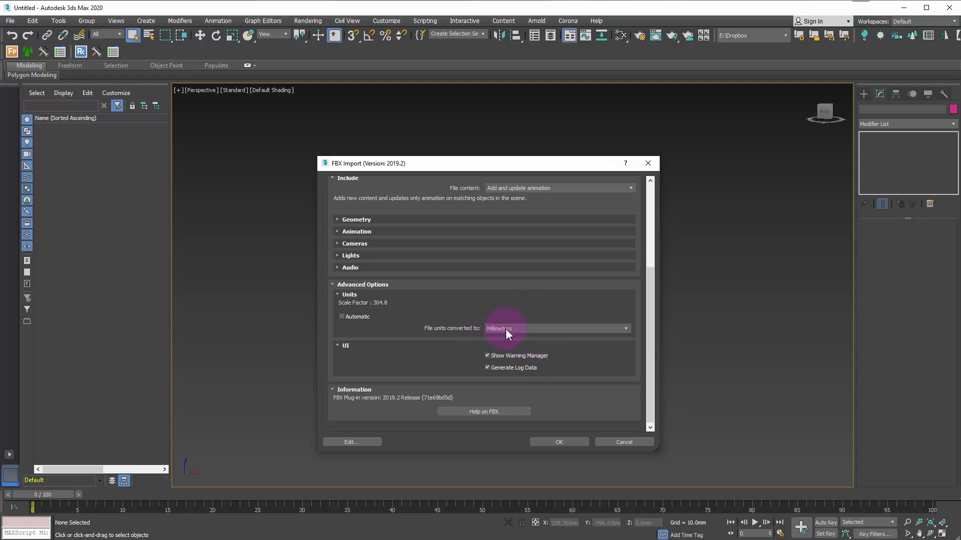
Review the FBX import settings, run the import and dismiss the warnings and errors report
scroll(416, 322, up, 3)
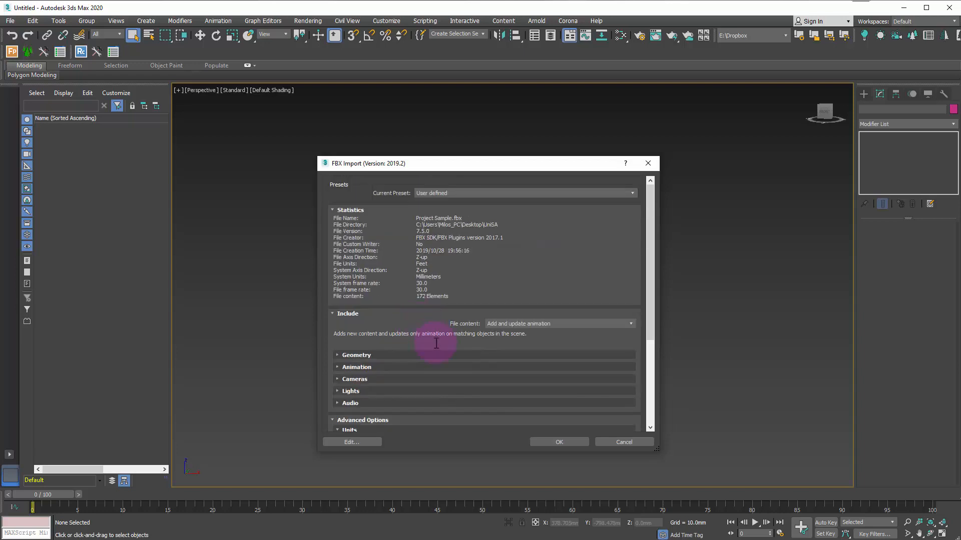
scroll(594, 372, down, 5)
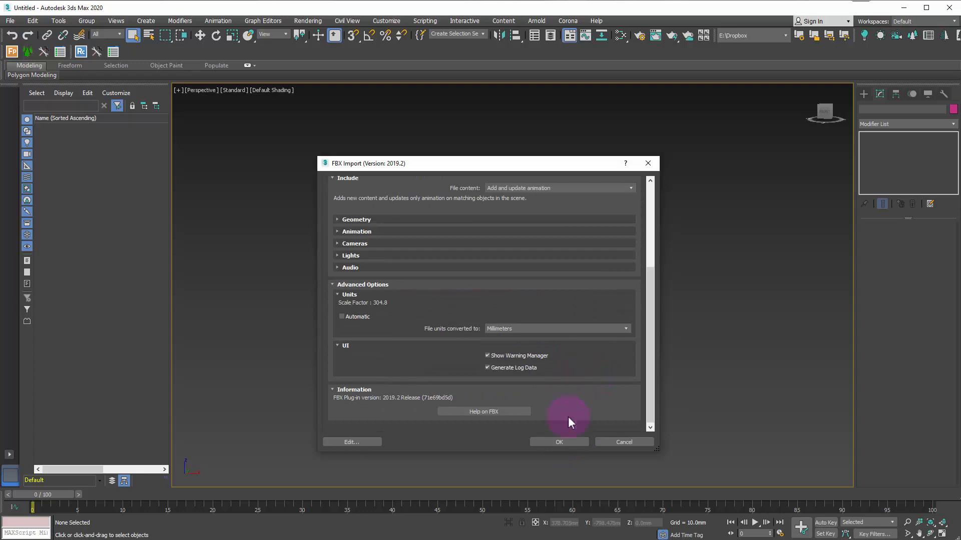
click(565, 442)
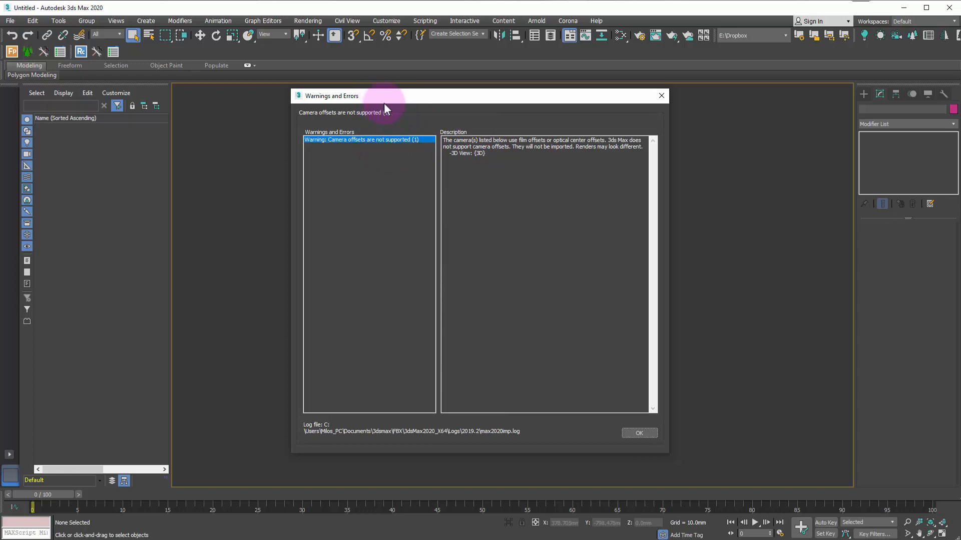
click(647, 436)
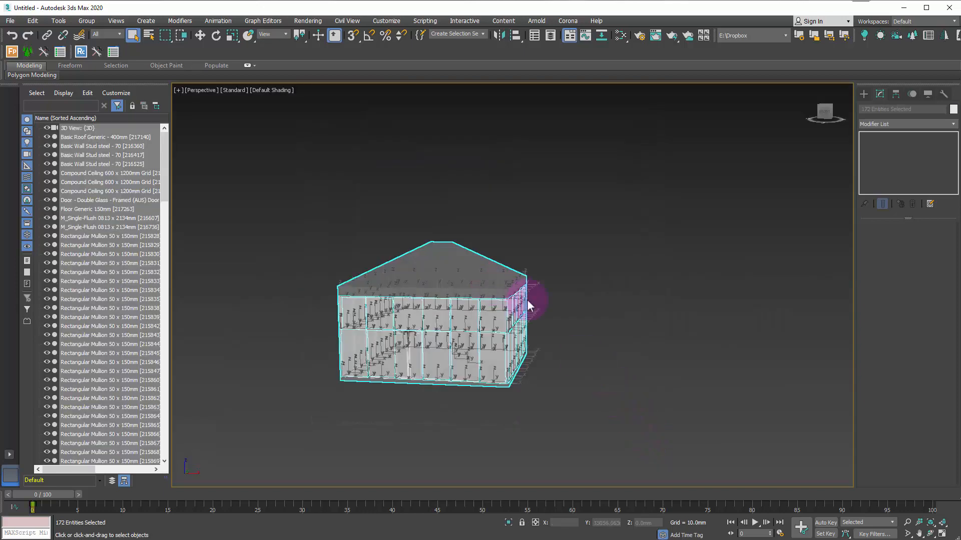
Select the imported 3D View camera beside the building and delete it from the scene
scroll(516, 307, down, 5)
scroll(515, 313, up, 2)
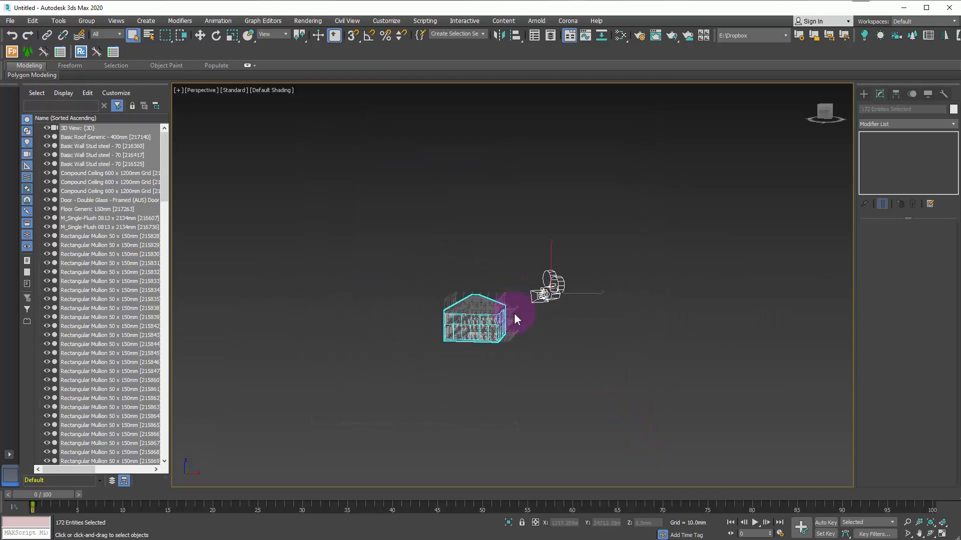
click(550, 333)
click(530, 342)
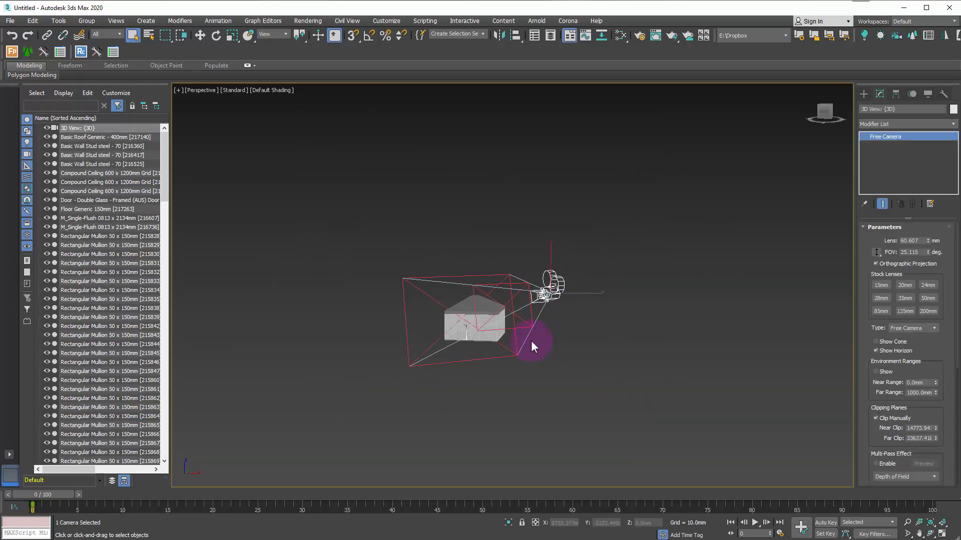
key(Delete)
Examine the imported building from several angles and distances, fit it in the perspective view, and select an upper glazed facade panel near the door
mouse_move(503, 371)
alt+middle_down()
mouse_move(564, 382)
mouse_move(568, 340)
mouse_move(508, 359)
alt+middle_up()
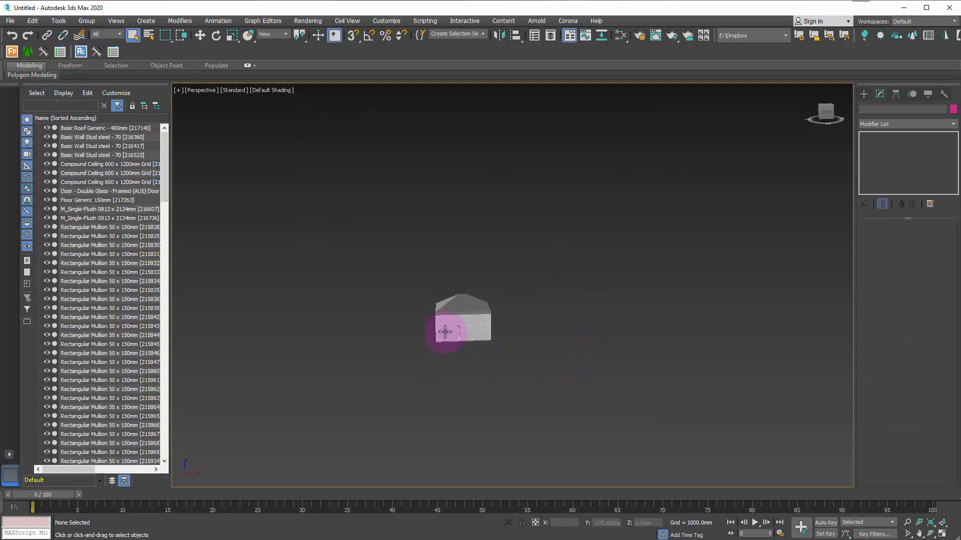
scroll(465, 330, up, 10)
scroll(540, 320, down, 10)
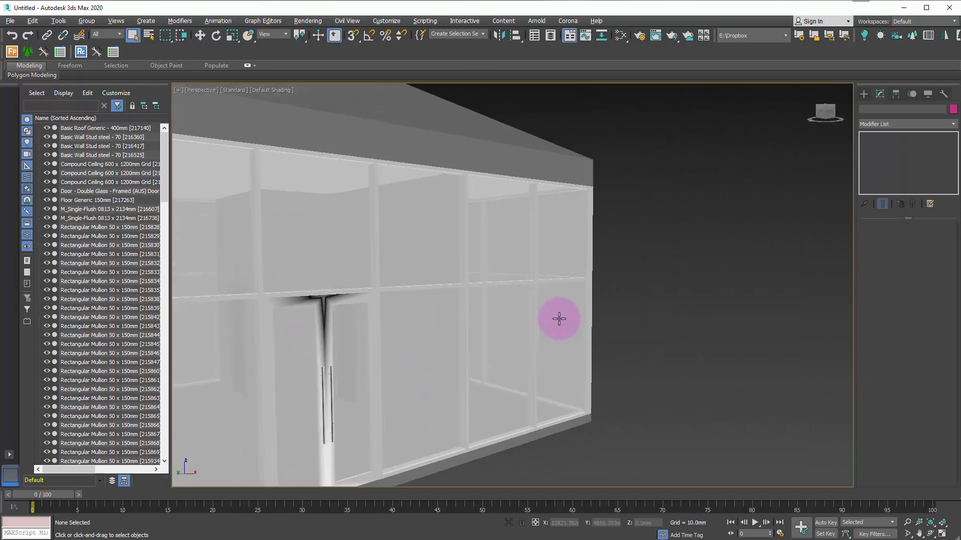
mouse_move(509, 306)
alt+middle_down()
mouse_move(566, 304)
mouse_move(564, 249)
mouse_move(505, 281)
mouse_move(487, 318)
mouse_move(522, 312)
alt+middle_up()
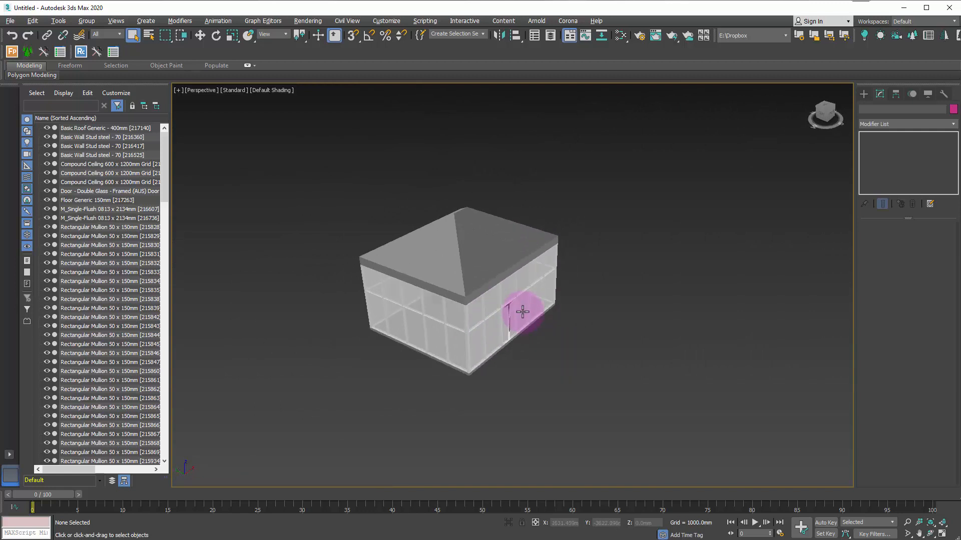
scroll(521, 311, down, 5)
scroll(512, 303, up, 3)
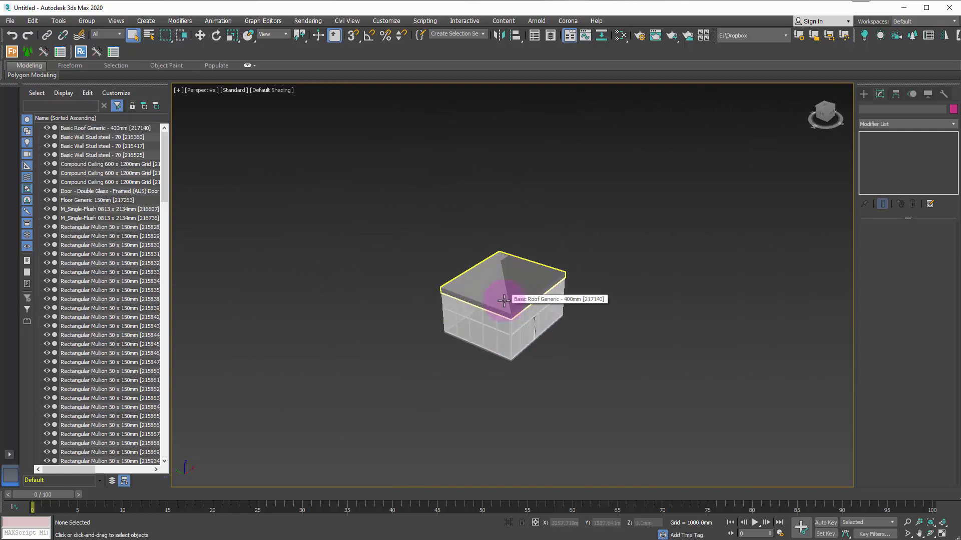
scroll(604, 286, down, 5)
middle_drag(606, 291, 535, 260)
scroll(535, 261, down, 5)
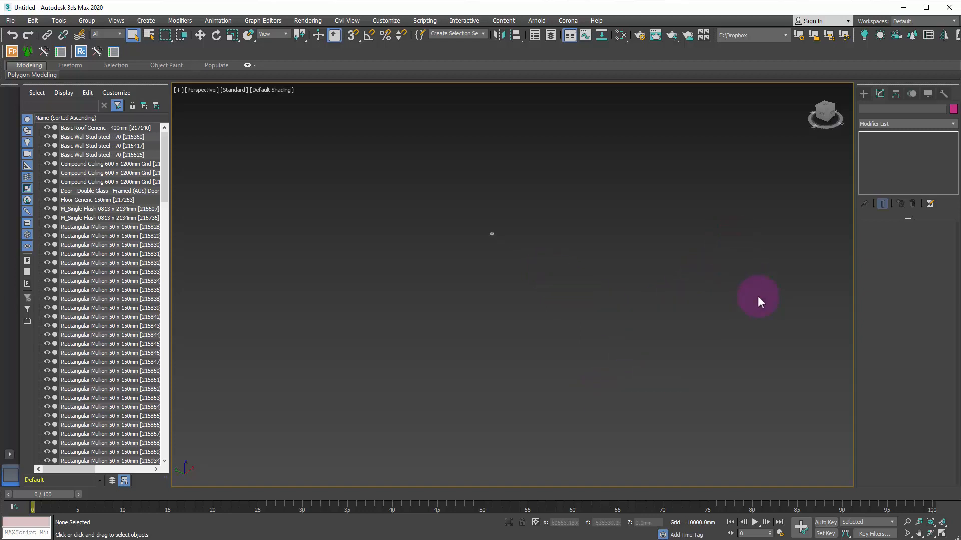
key(z)
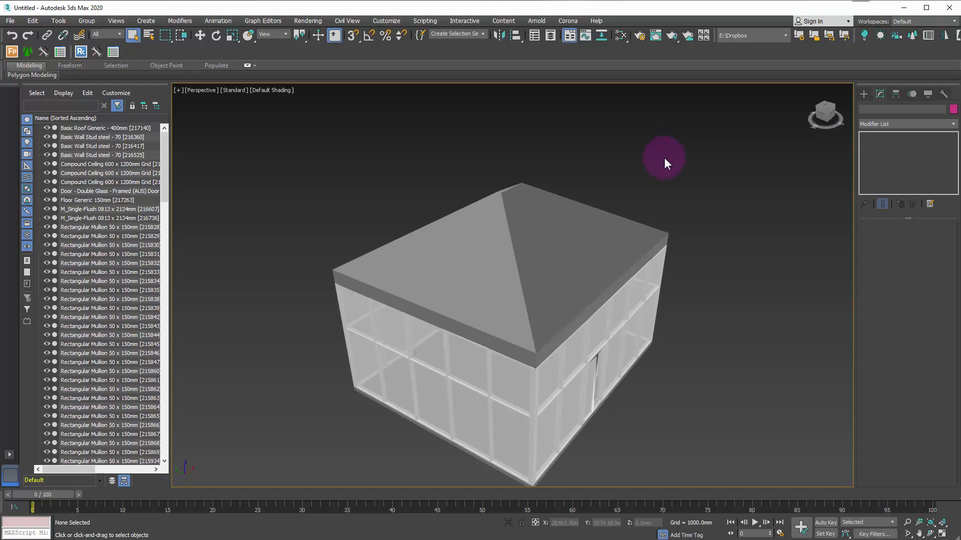
click(569, 370)
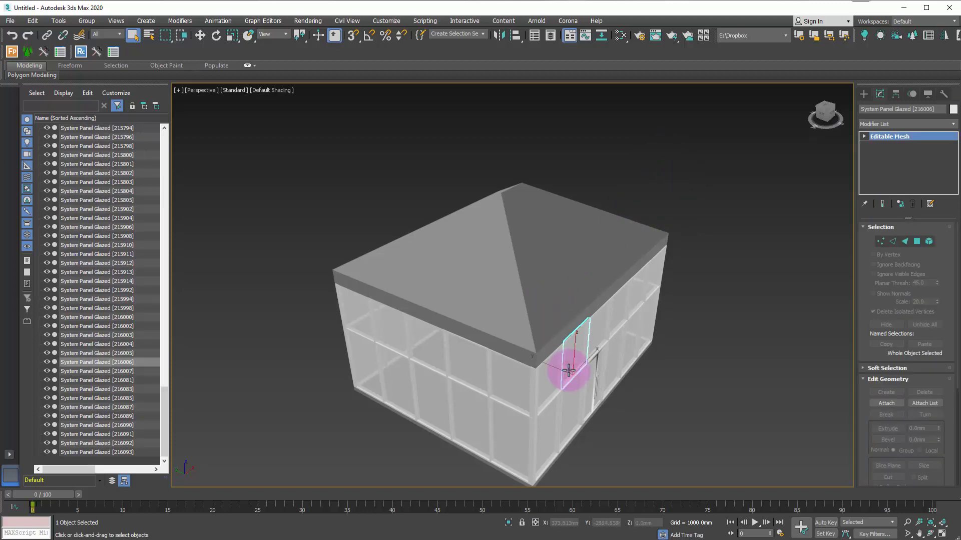
Examine the selected glazed facade panel up close, the roof and the whole building from several angles
key(z)
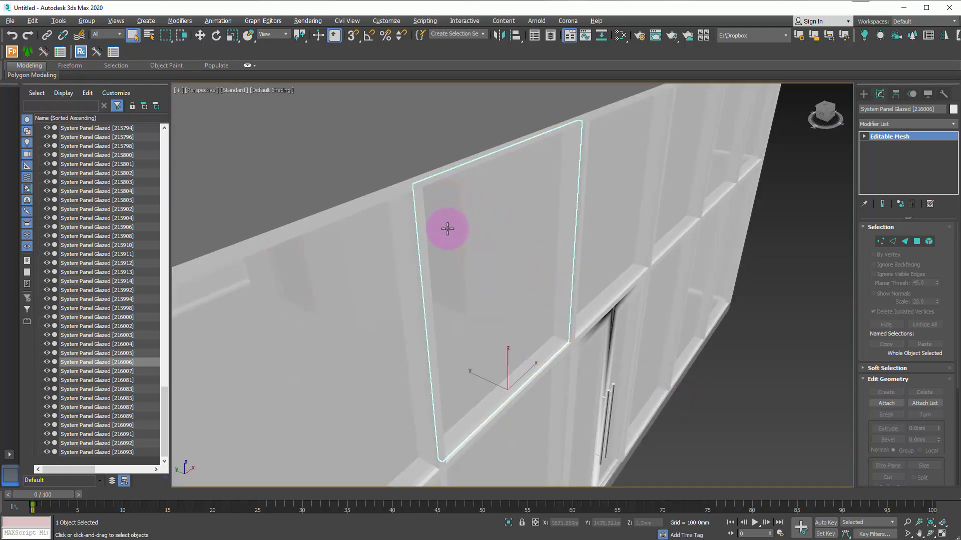
alt+middle_drag(445, 264, 503, 258)
scroll(502, 259, down, 6)
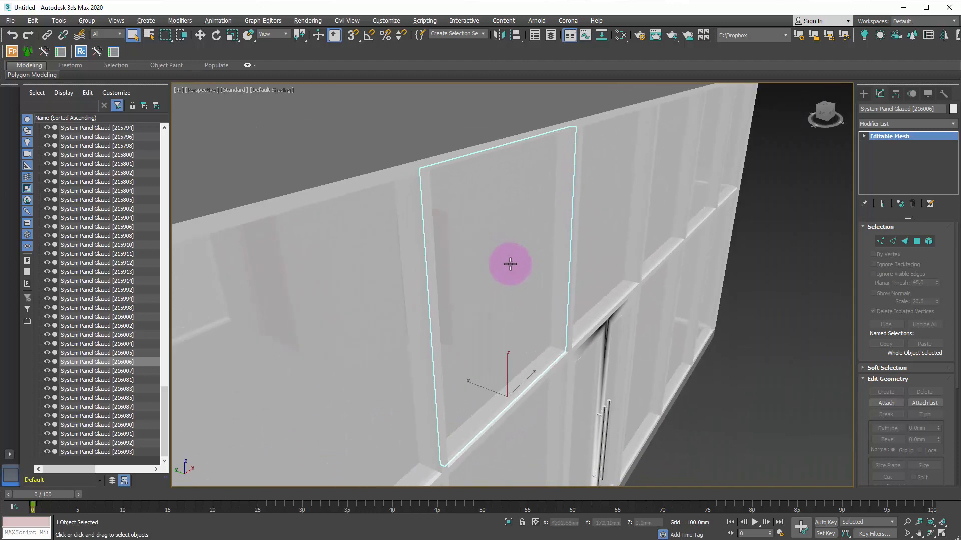
click(694, 354)
alt+middle_drag(557, 359, 519, 311)
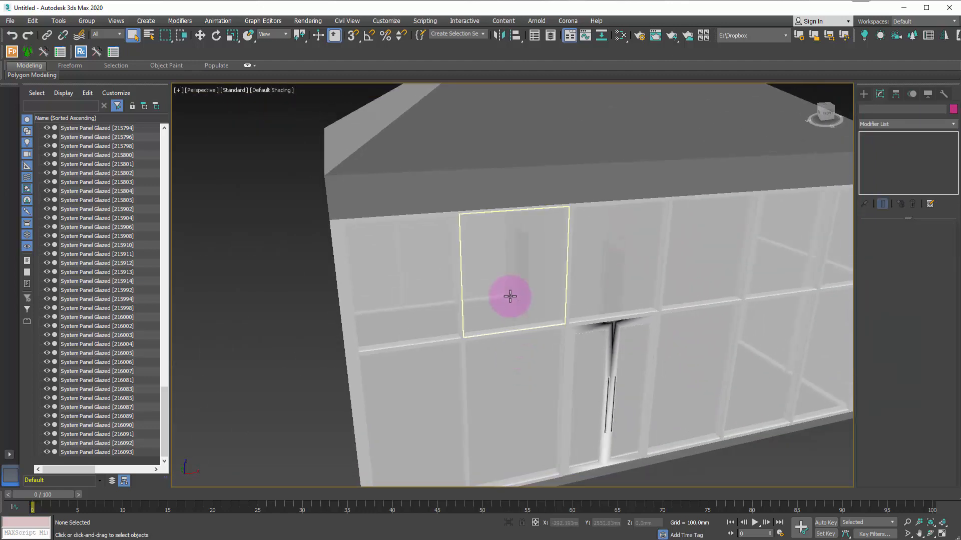
scroll(510, 297, down, 5)
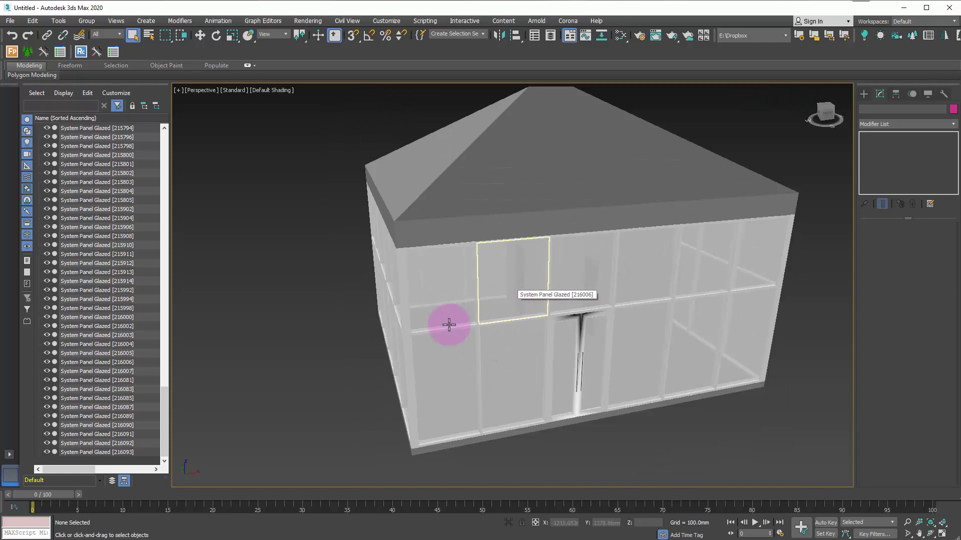
click(412, 202)
alt+middle_drag(411, 202, 589, 279)
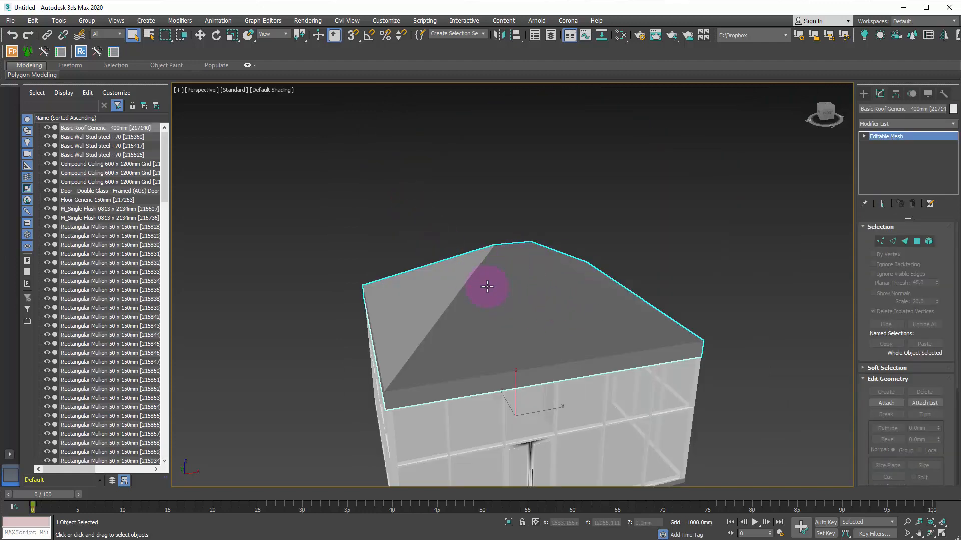
click(713, 244)
alt+middle_drag(615, 418, 725, 360)
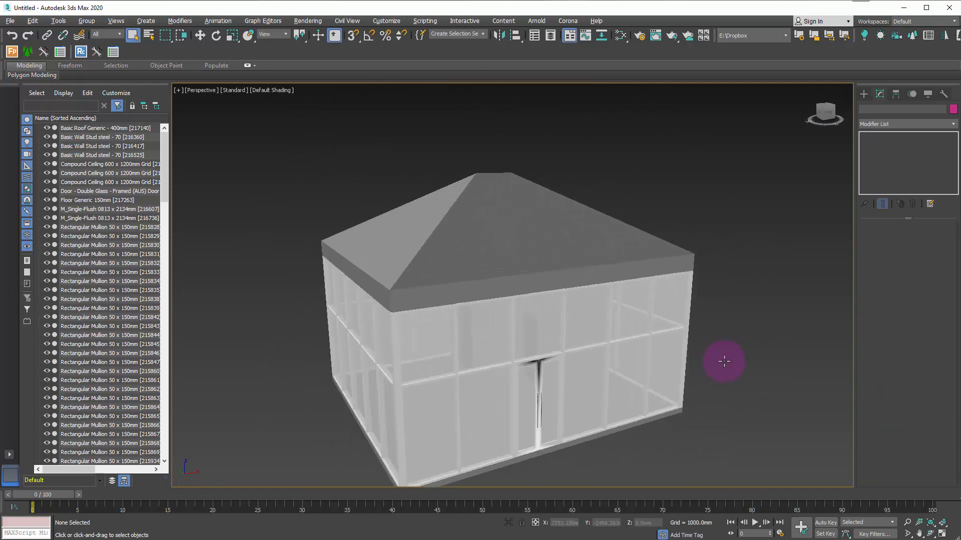
alt+middle_drag(594, 343, 591, 314)
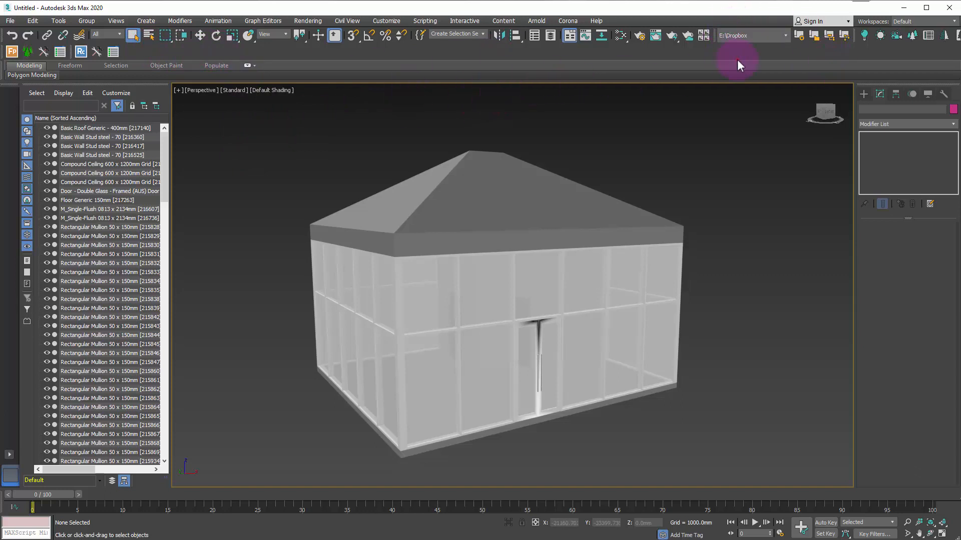
Show the V-Ray Toolbar and dock it beside the Corona toolbar below the main toolbar
right_click(679, 49)
right_click(663, 45)
right_click(663, 45)
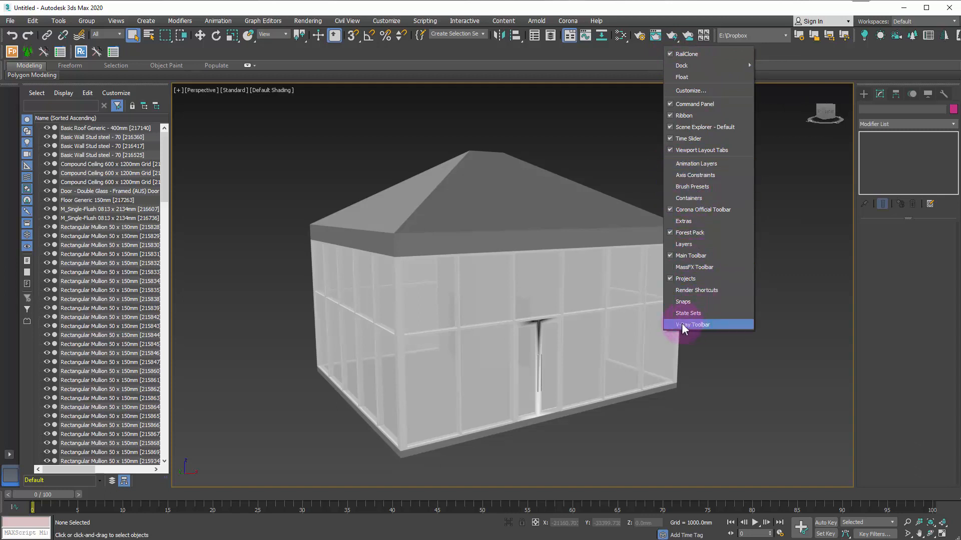
click(702, 325)
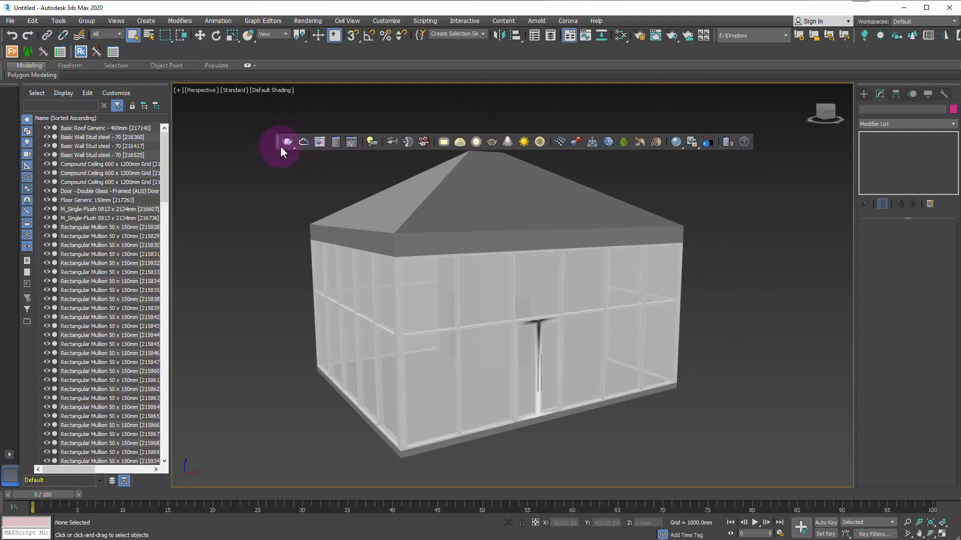
drag(277, 145, 124, 53)
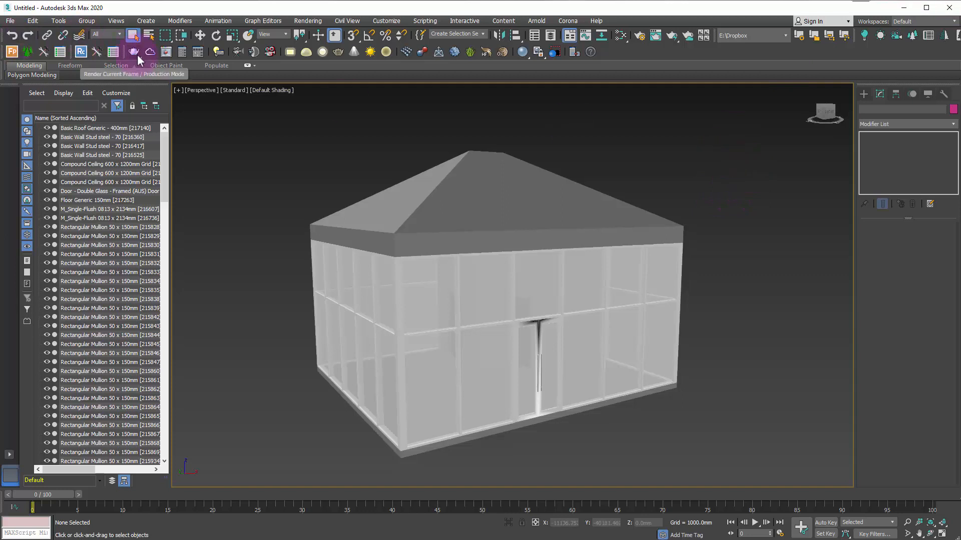
drag(374, 132, 242, 152)
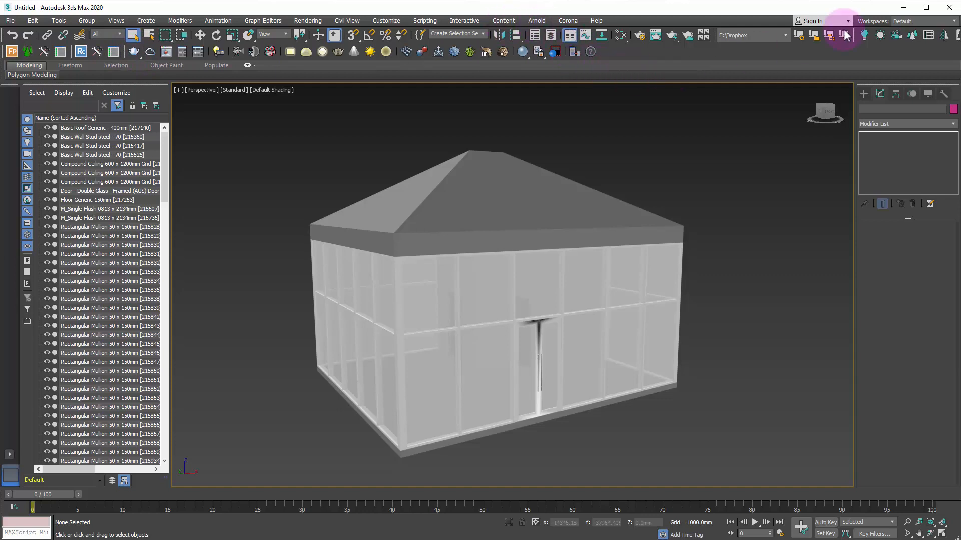
drag(693, 161, 662, 186)
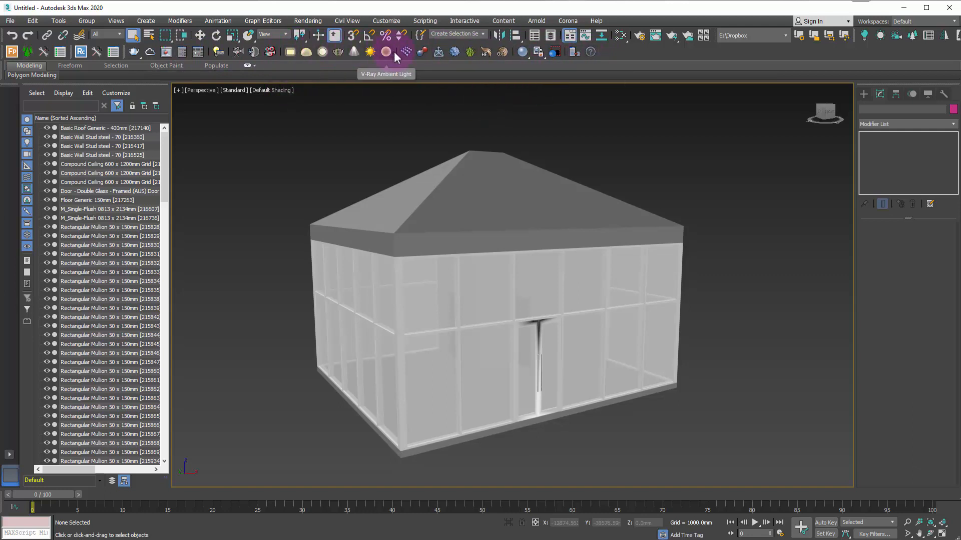
Review the V-Ray light and camera types available for creation, and return to the standard primitives
click(864, 94)
click(895, 108)
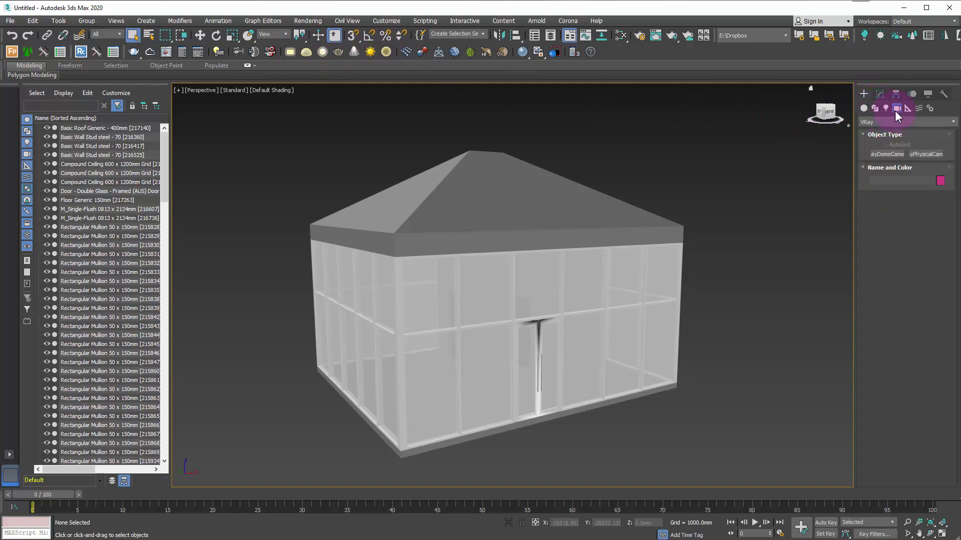
click(885, 108)
click(877, 122)
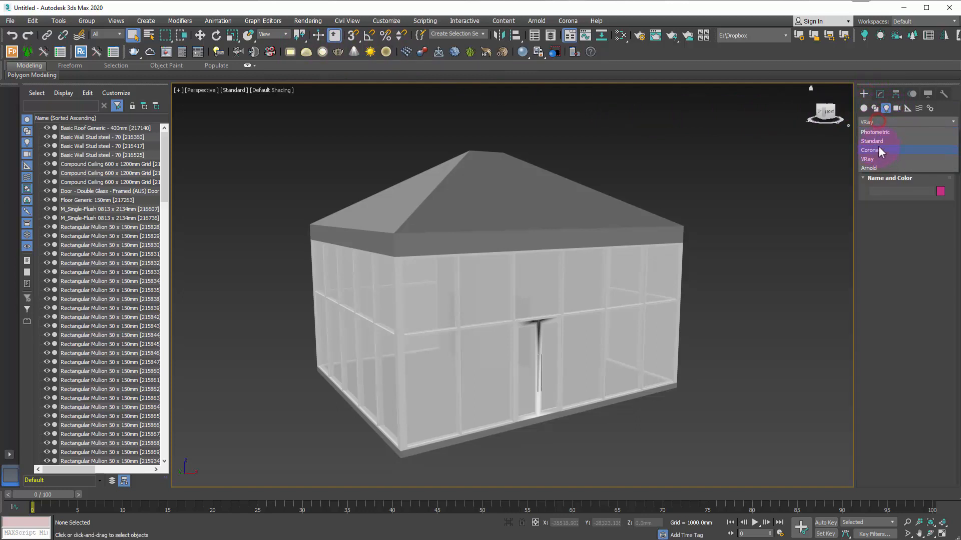
click(876, 160)
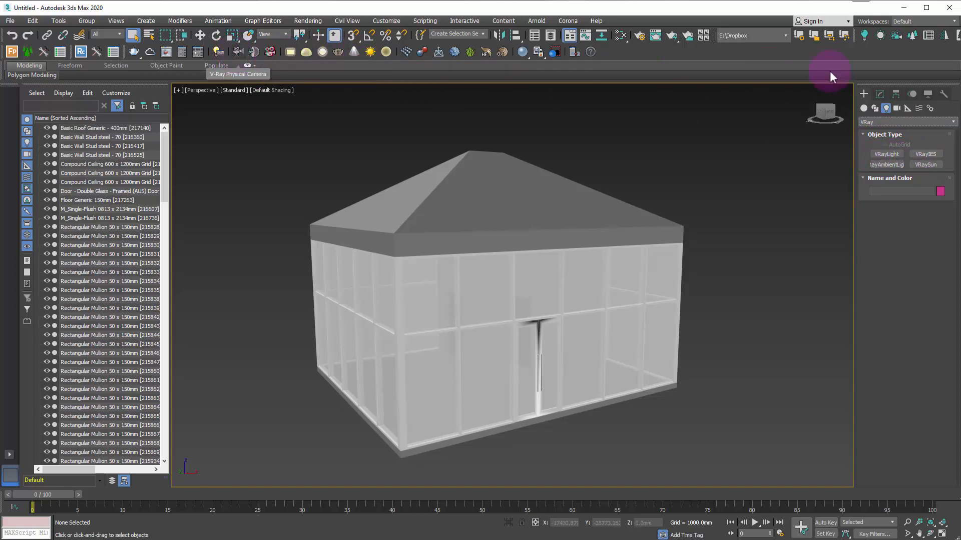
click(897, 108)
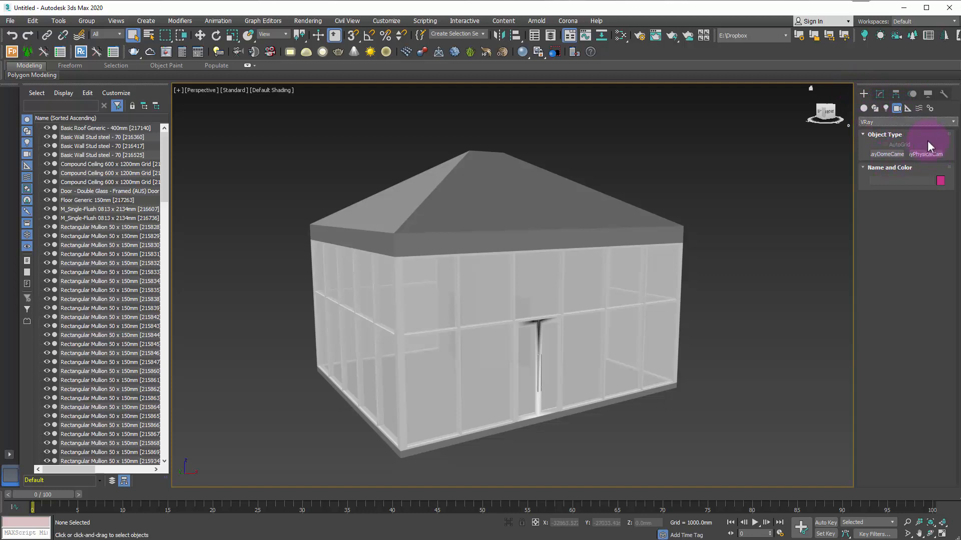
click(865, 107)
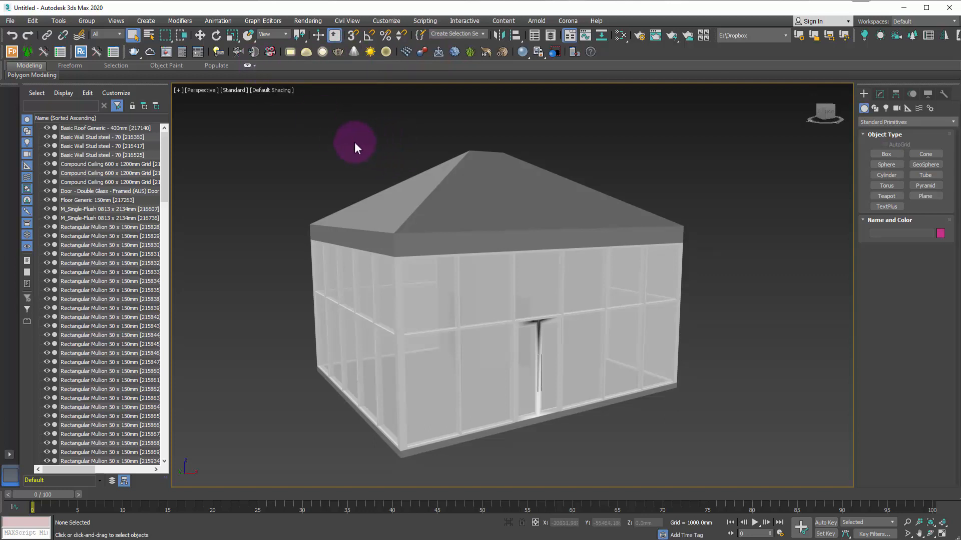
Open V-Ray Quick Settings and apply the ArchViz exterior preset
click(197, 52)
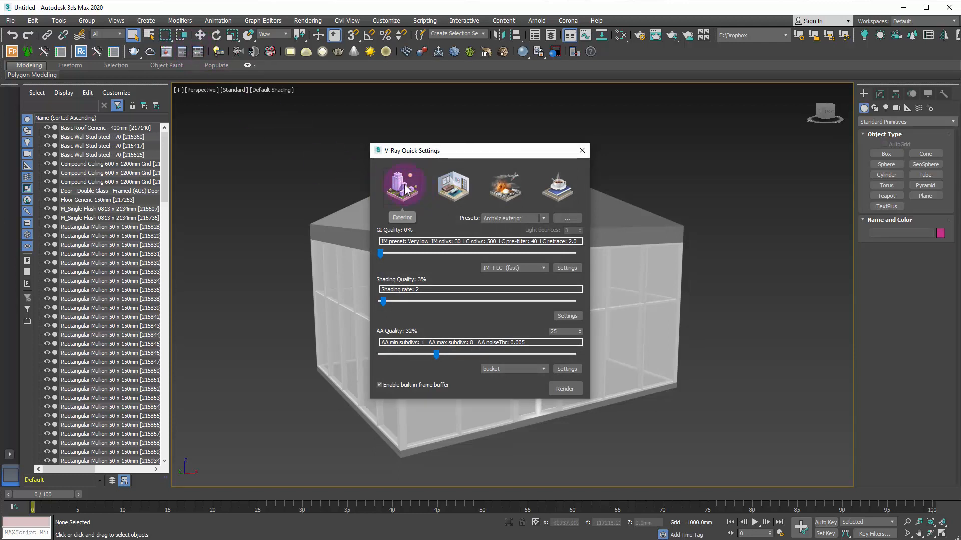
click(436, 186)
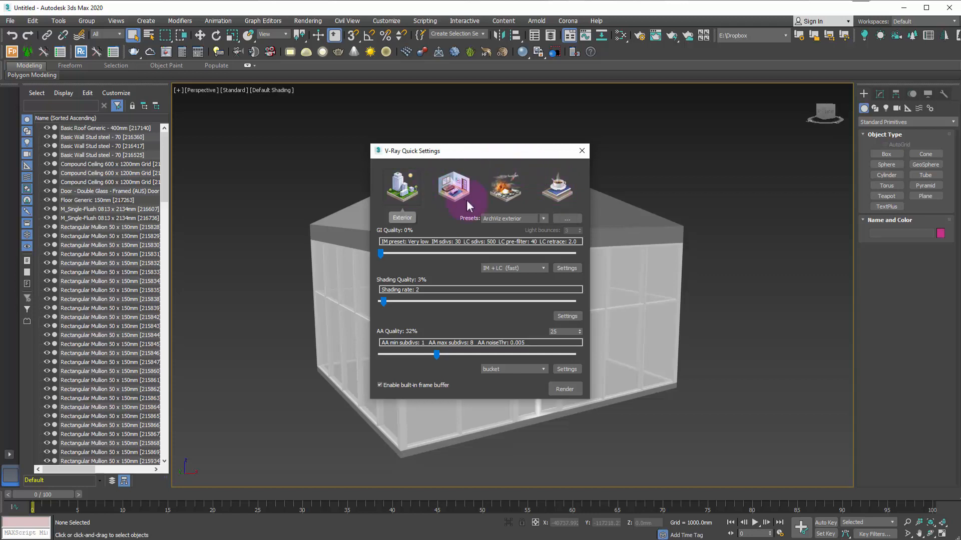
click(399, 182)
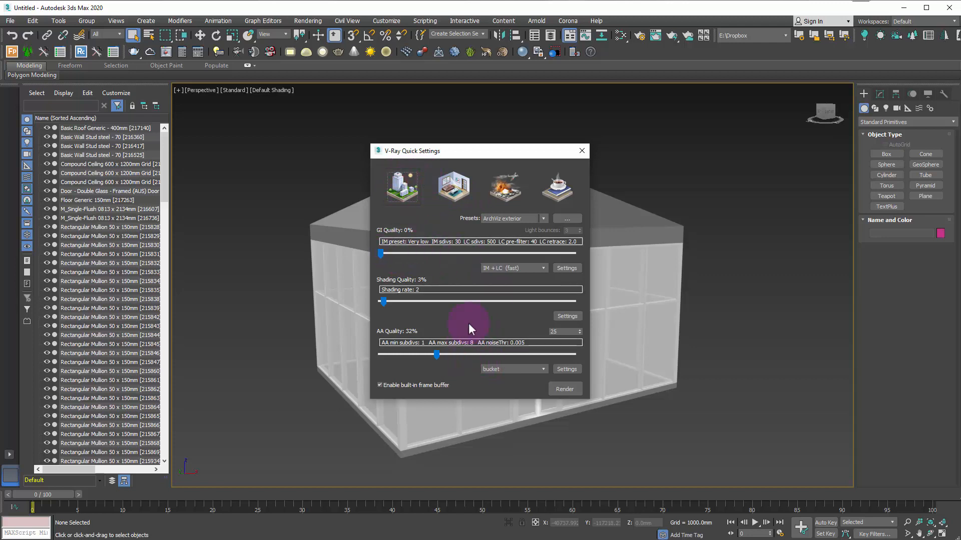
Try the BF + BF (accurate) global illumination method and switch back to IM + LC (fast)
click(538, 270)
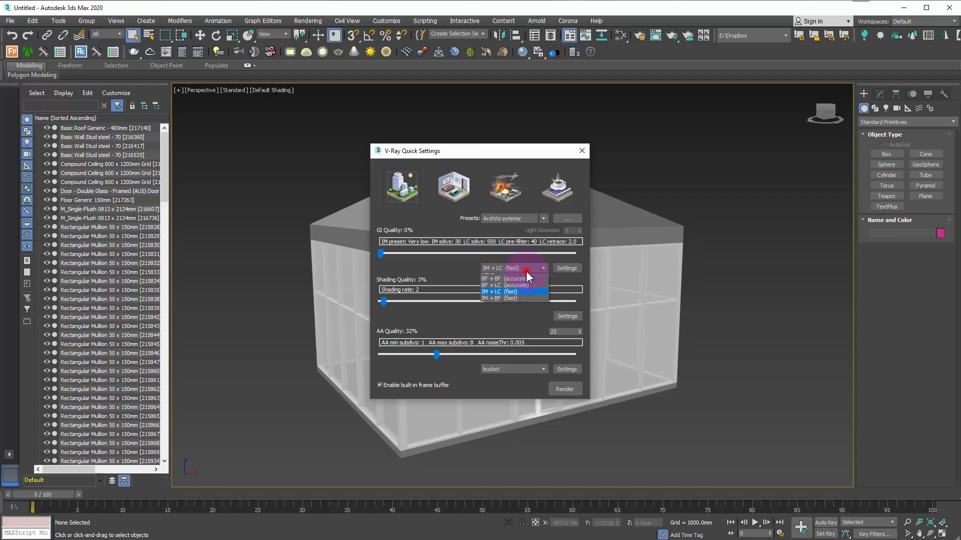
click(520, 285)
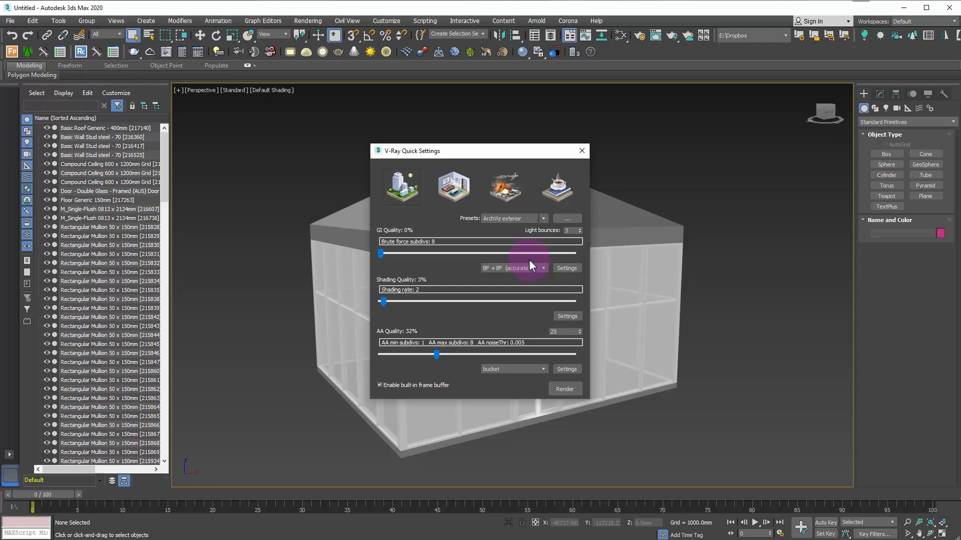
click(495, 150)
click(490, 270)
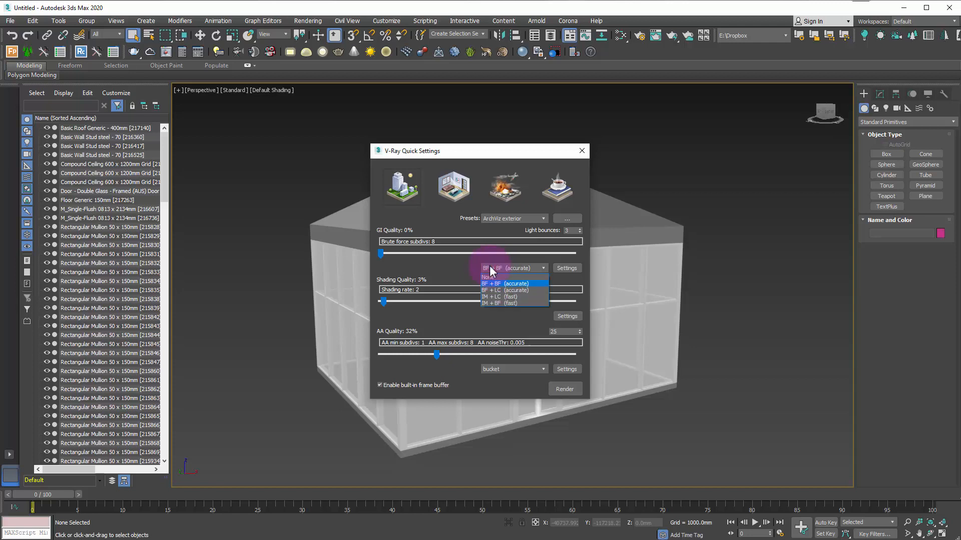
click(512, 299)
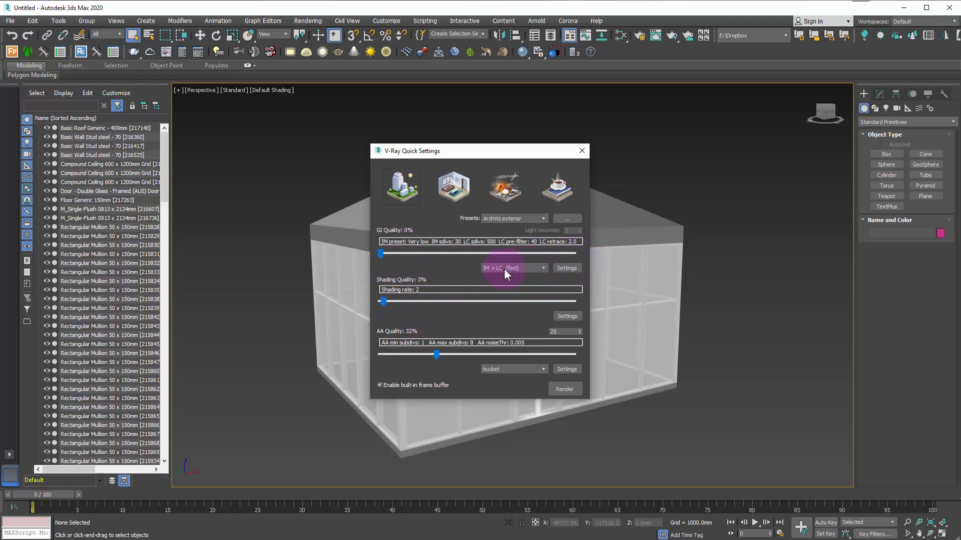
Render the perspective view with V-Ray, dismiss the messages and quick settings, and move the frame buffer clear of the building
click(566, 389)
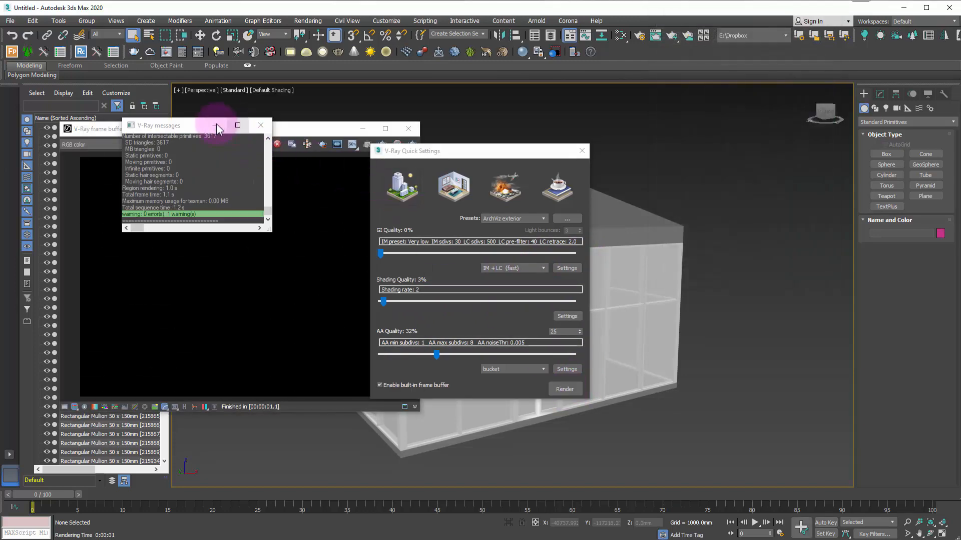
click(215, 126)
drag(448, 152, 527, 136)
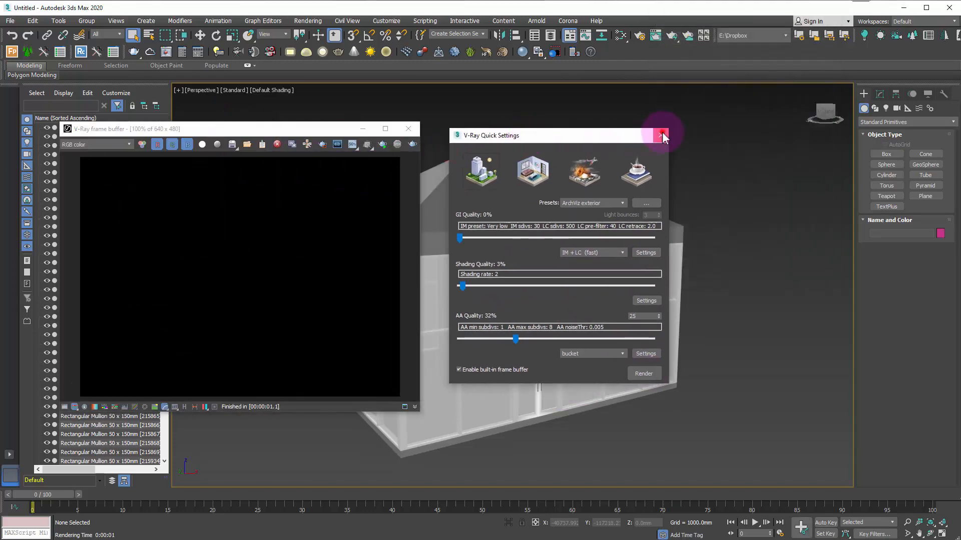
click(662, 131)
drag(268, 128, 287, 190)
Create a Daylight system with its compass beside the building and its sun high above, at an orbital scale of about 28436 mm
click(862, 95)
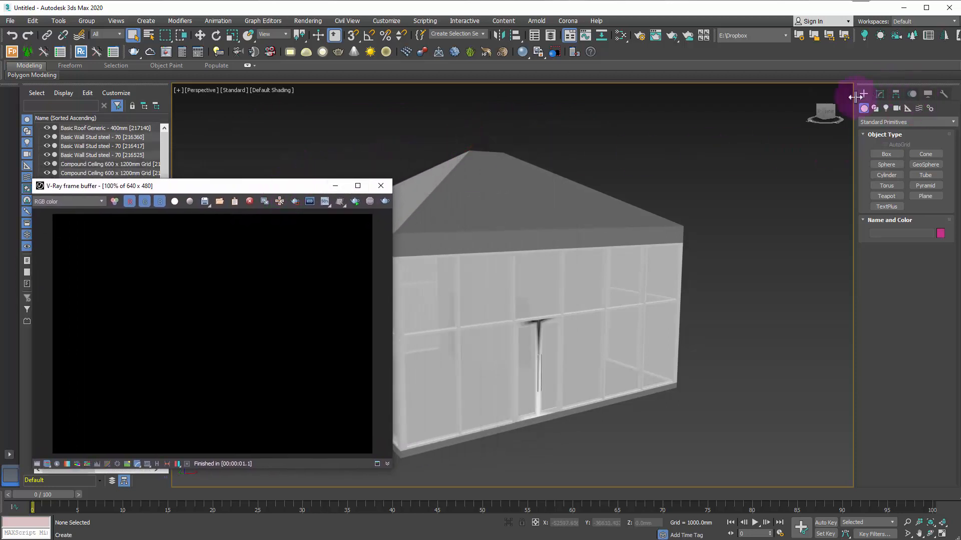
click(929, 107)
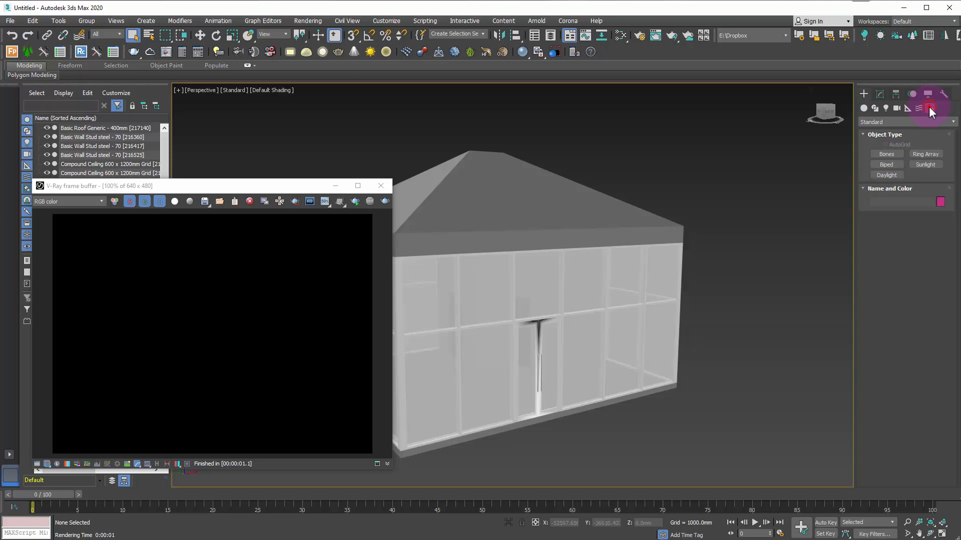
click(890, 177)
mouse_move(744, 387)
mouse_down()
mouse_move(746, 404)
mouse_move(725, 386)
mouse_move(739, 386)
mouse_up()
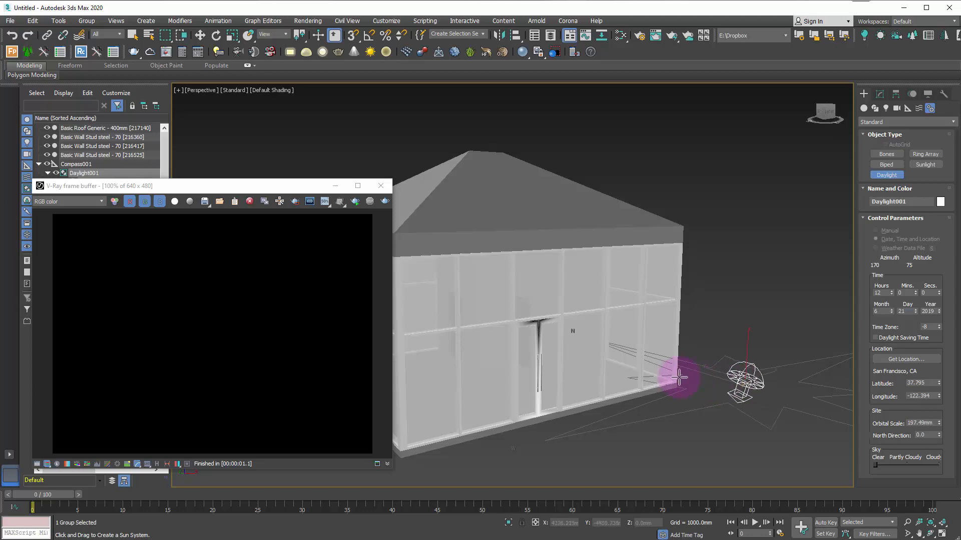
scroll(671, 382, down, 5)
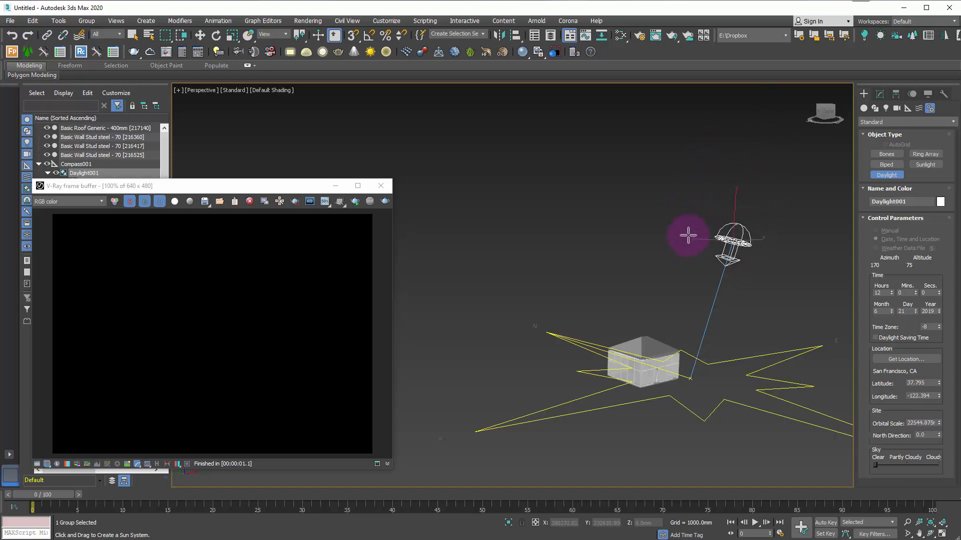
click(697, 204)
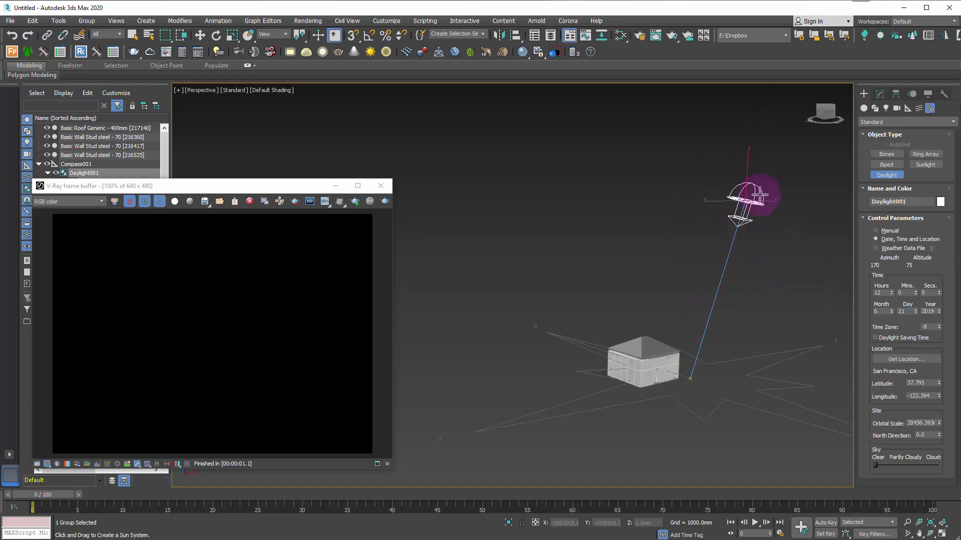
right_click(747, 201)
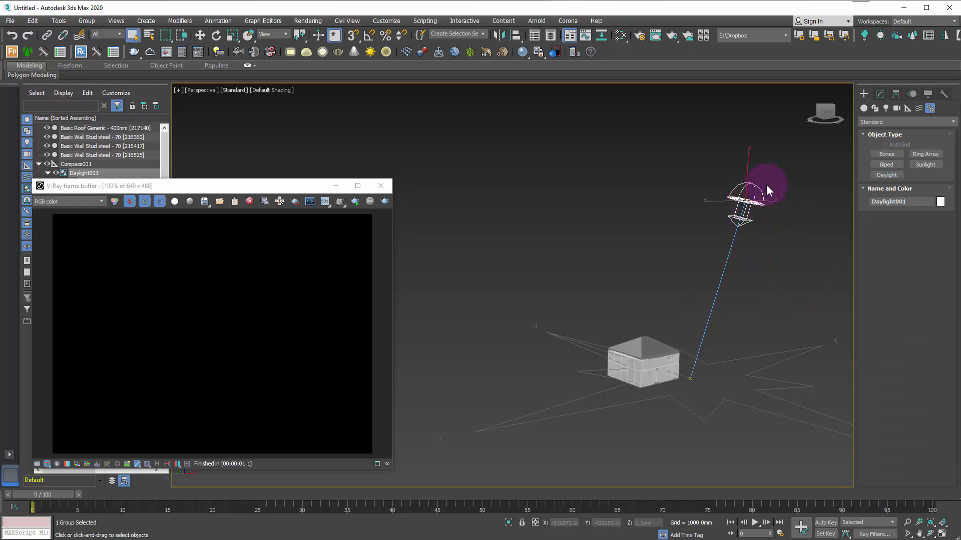
Select the daylight system's sun and set its geographic location to Adelaide on the Australia map
click(783, 185)
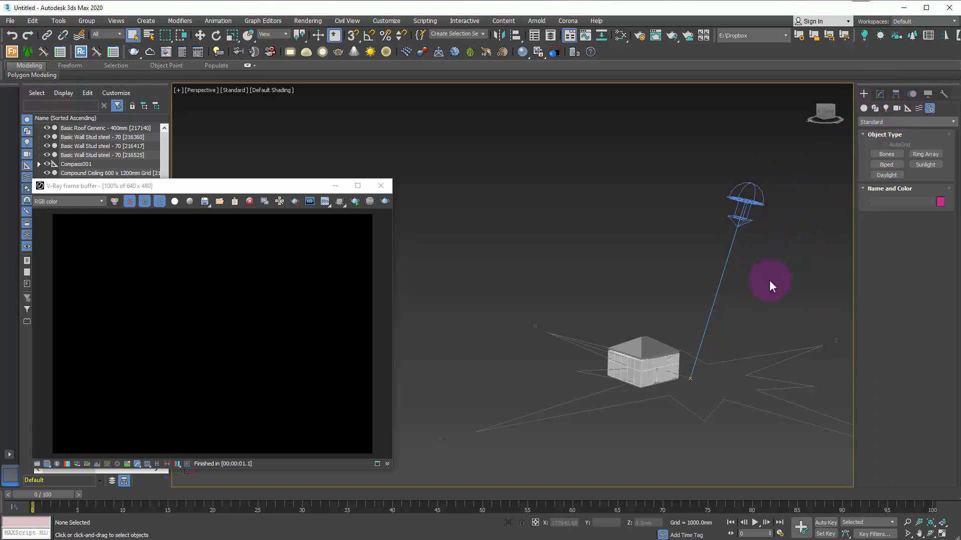
click(745, 198)
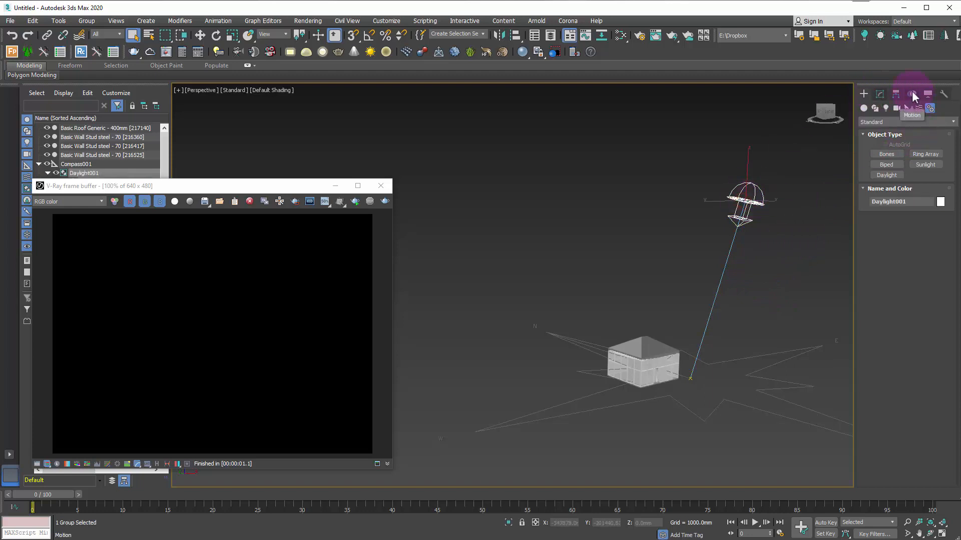
click(912, 91)
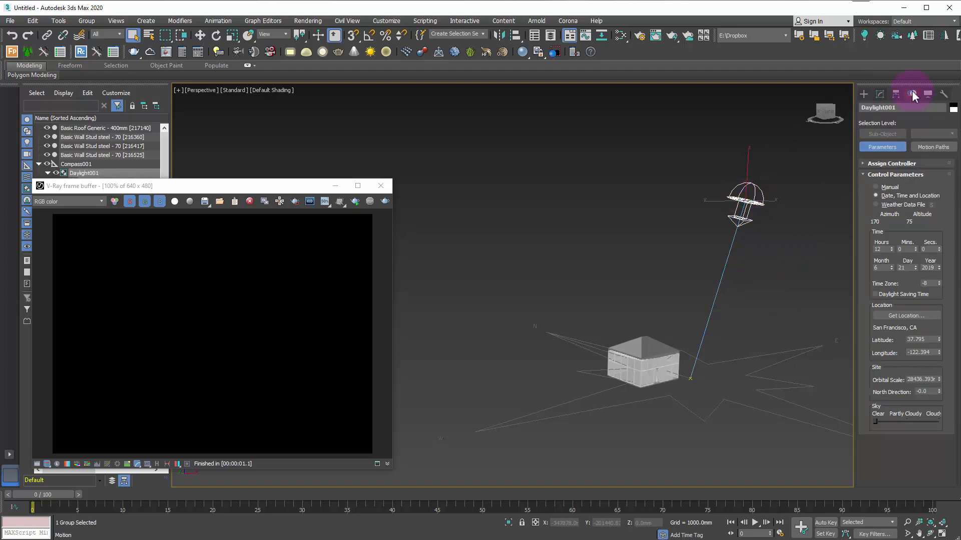
double_click(882, 249)
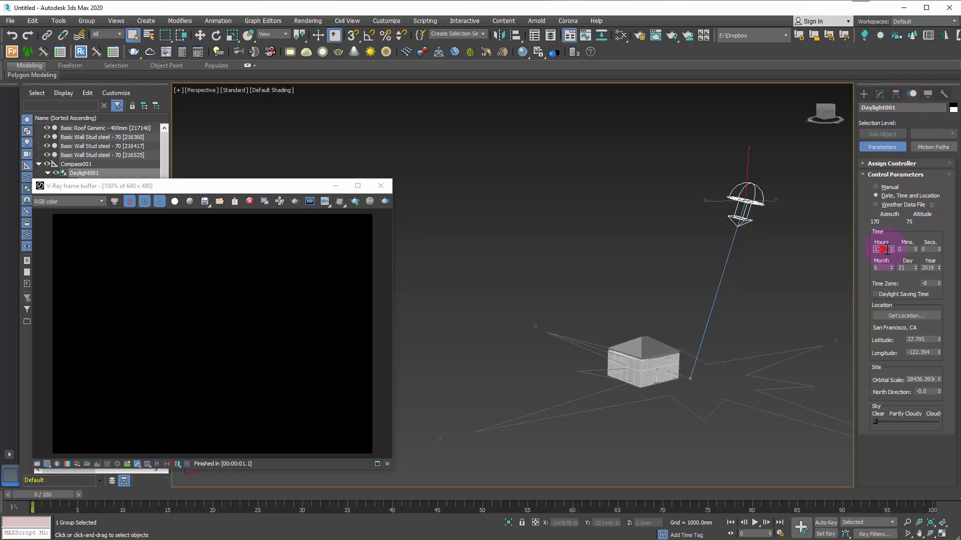
click(901, 316)
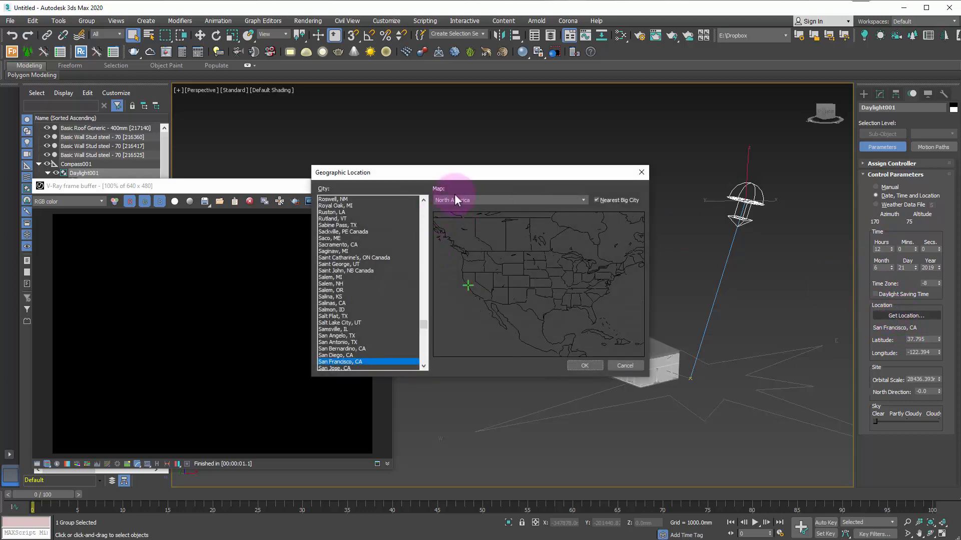
click(456, 197)
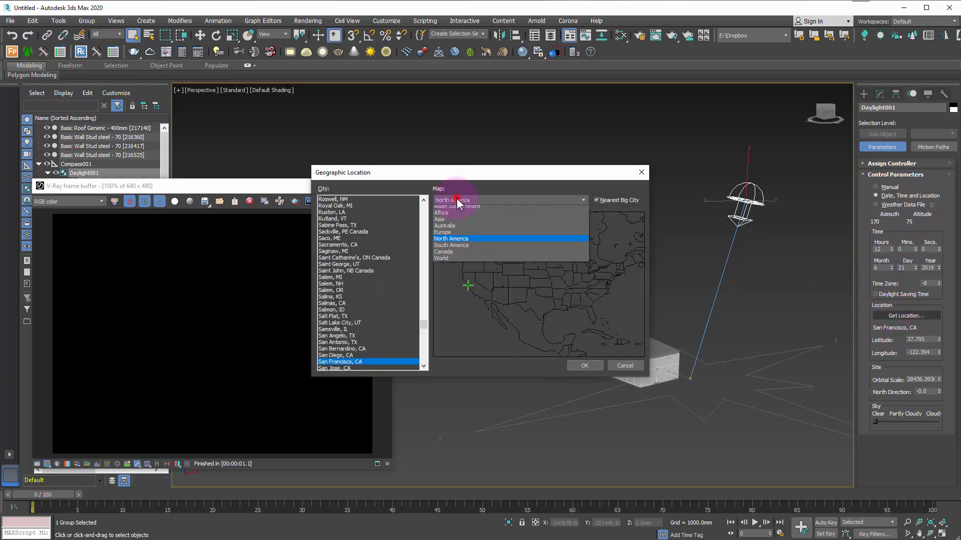
click(451, 229)
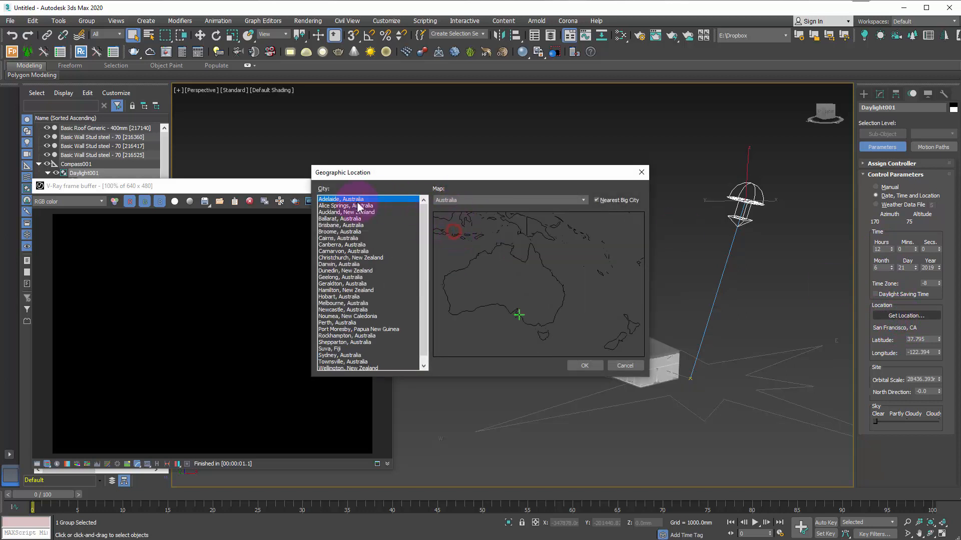
click(584, 366)
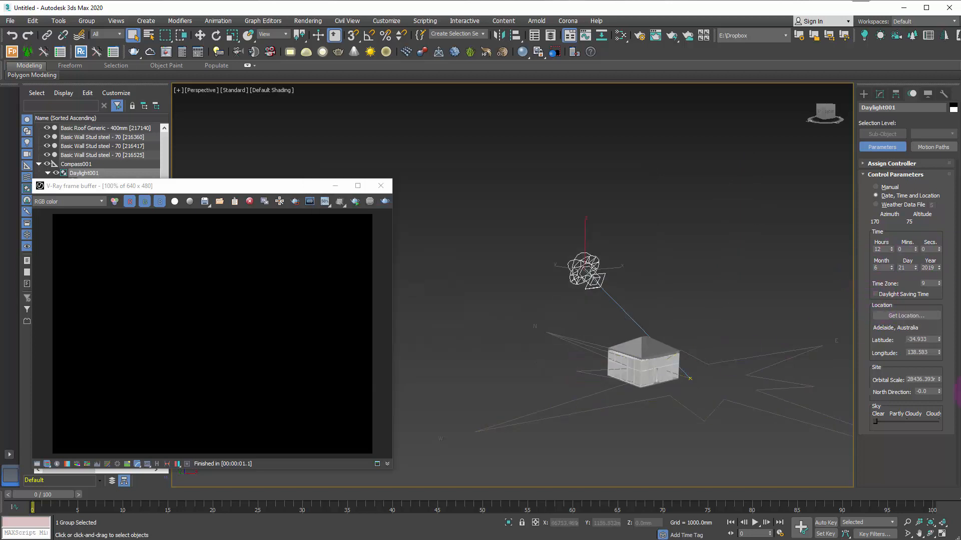
Set the daylight system's month to 8 and hour to 13, and check the sun against the building
click(892, 266)
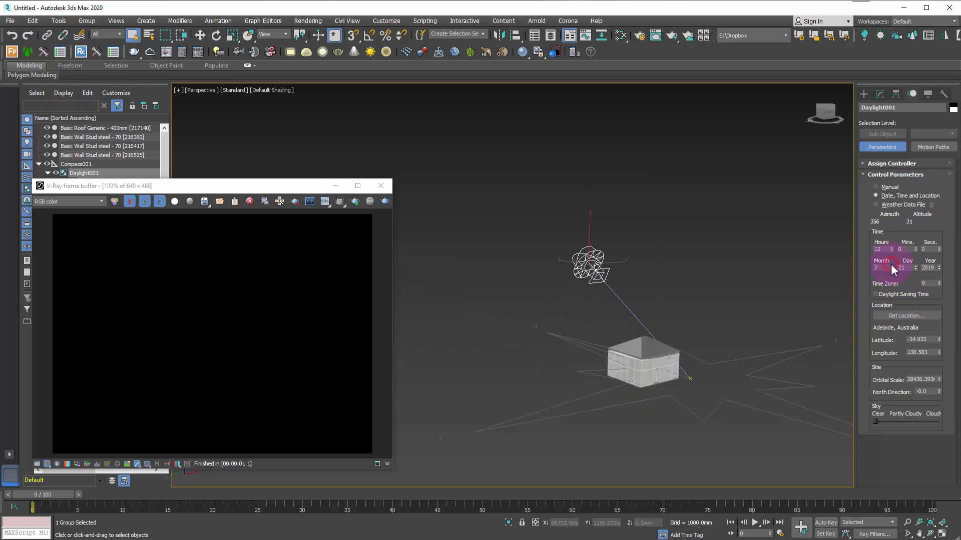
click(891, 266)
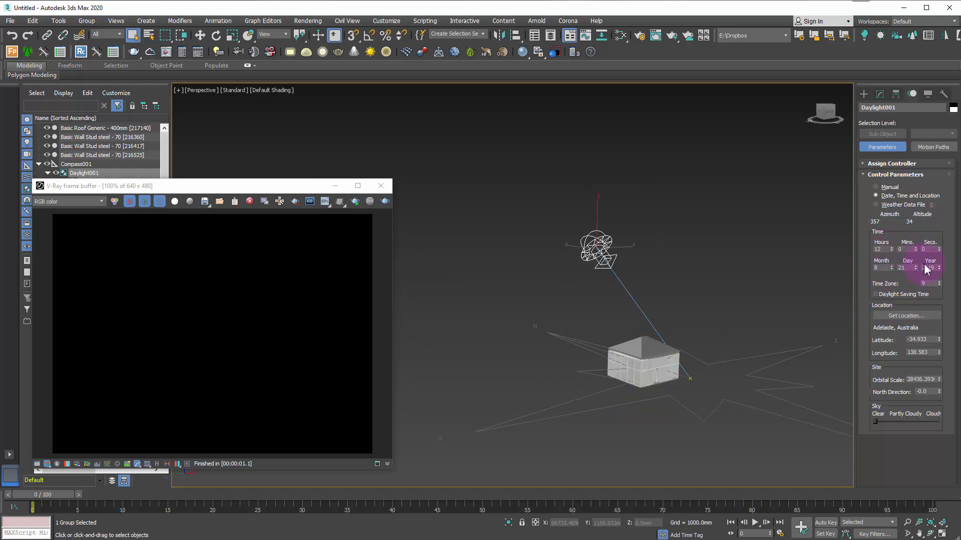
click(891, 247)
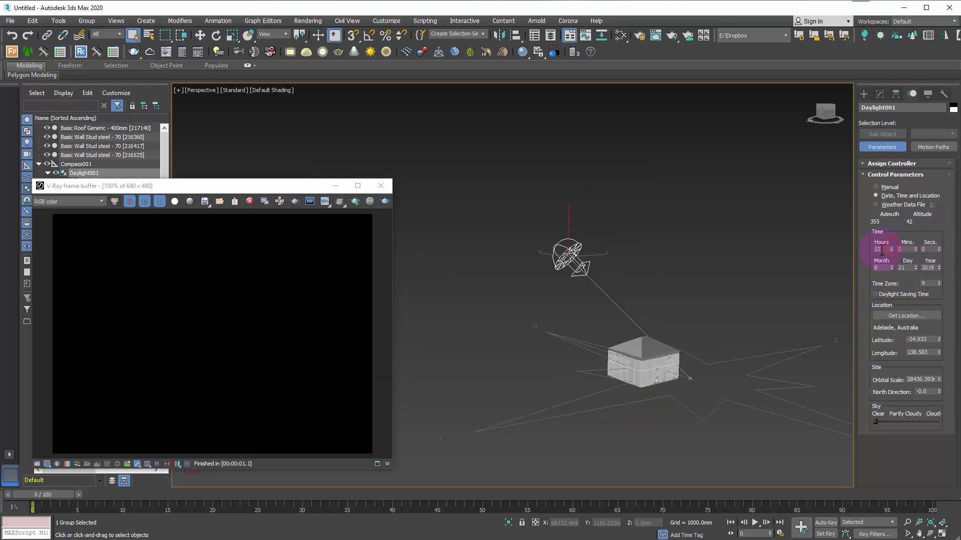
alt+middle_drag(650, 325, 695, 431)
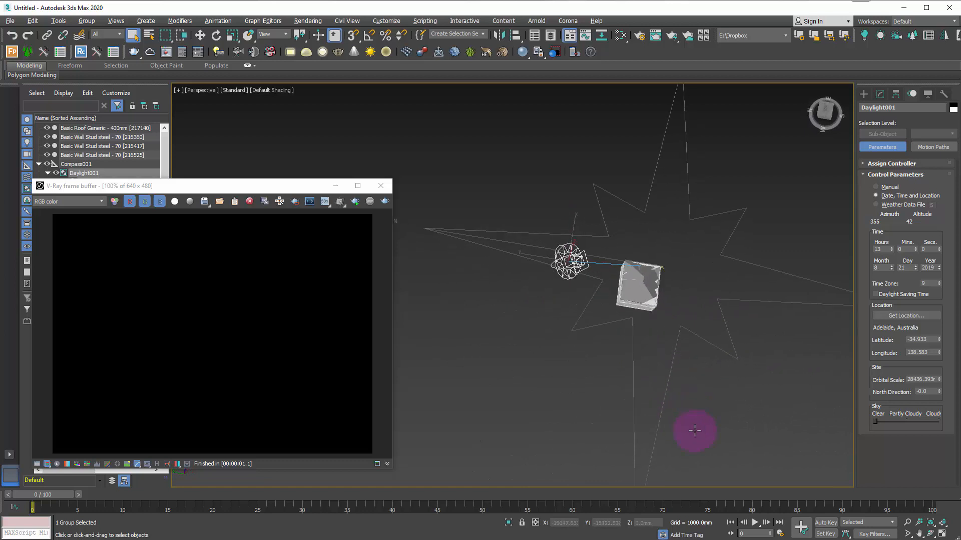
alt+middle_drag(670, 313, 632, 250)
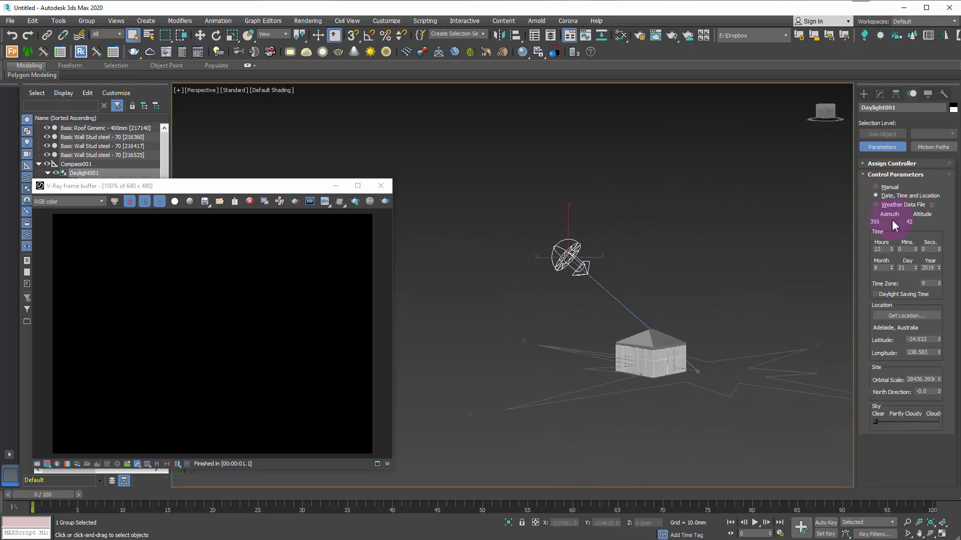
Try daylight hours from 16 down to 11, and settle on hour 12
click(891, 248)
click(891, 247)
click(891, 247)
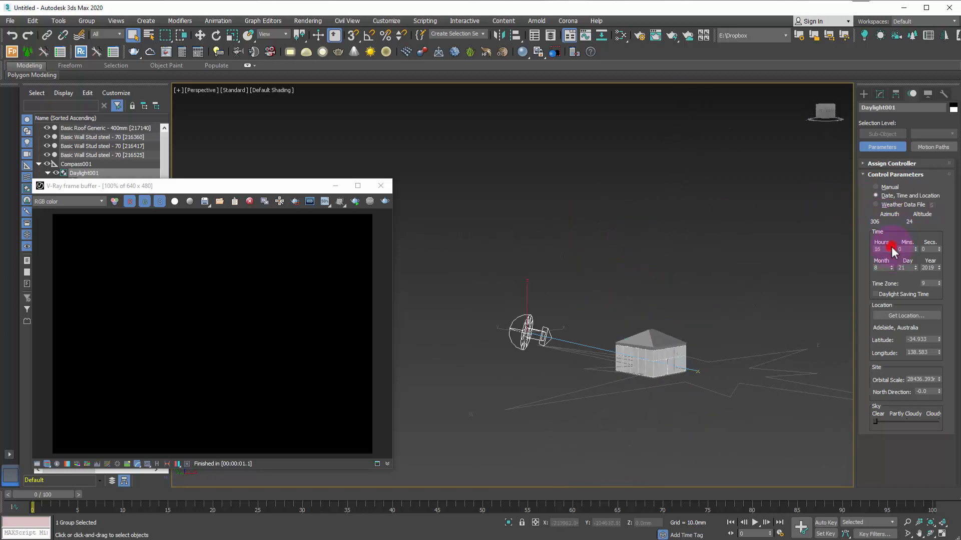
click(890, 252)
click(891, 253)
click(891, 252)
click(891, 253)
click(890, 252)
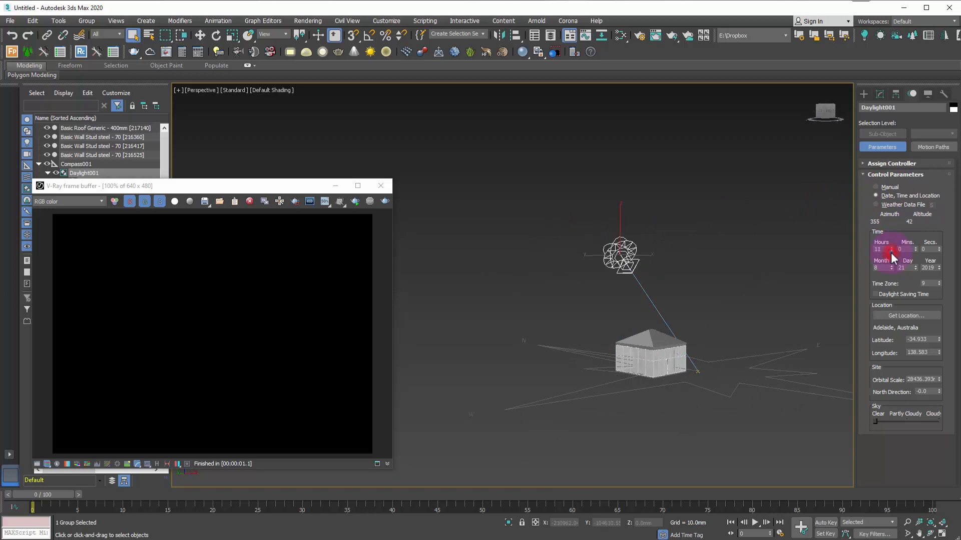
click(891, 248)
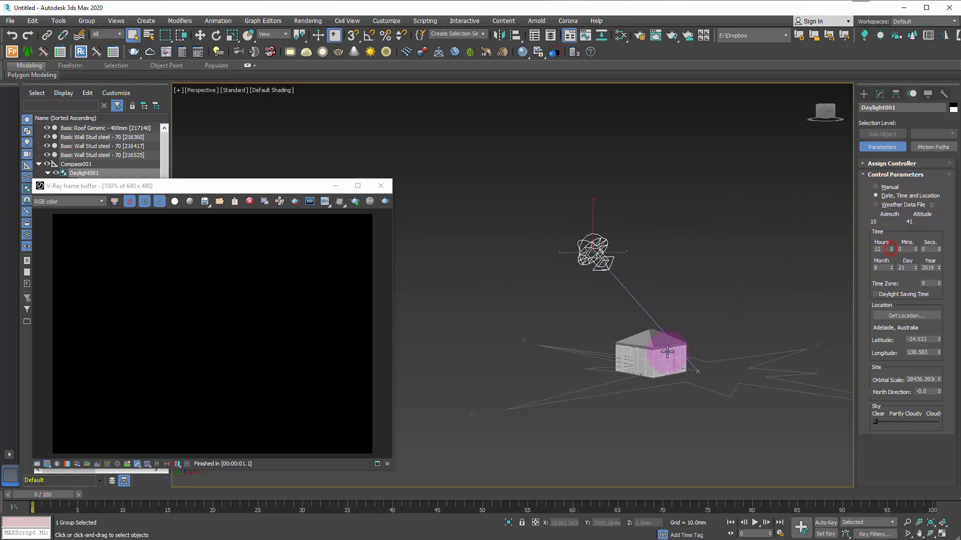
Examine the sun's position relative to the building and the compass from several angles
alt+middle_drag(665, 339, 595, 263)
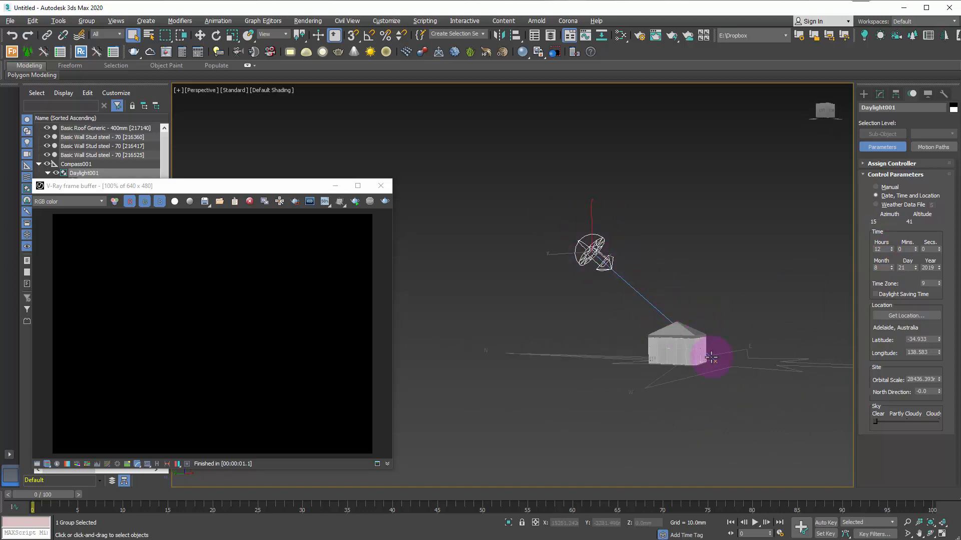
alt+middle_drag(714, 354, 672, 361)
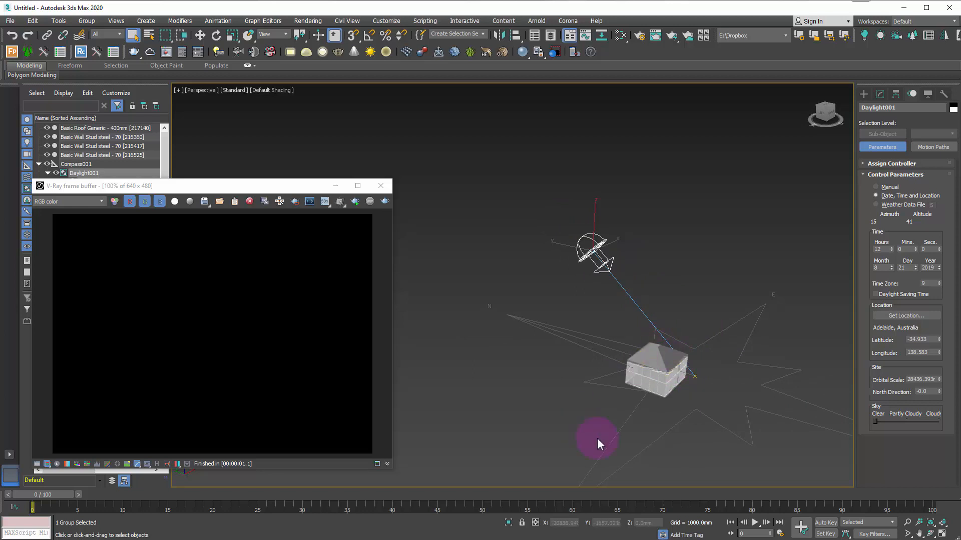
alt+middle_drag(685, 407, 598, 326)
alt+middle_drag(539, 178, 775, 222)
alt+middle_drag(604, 314, 768, 451)
alt+middle_drag(754, 317, 555, 279)
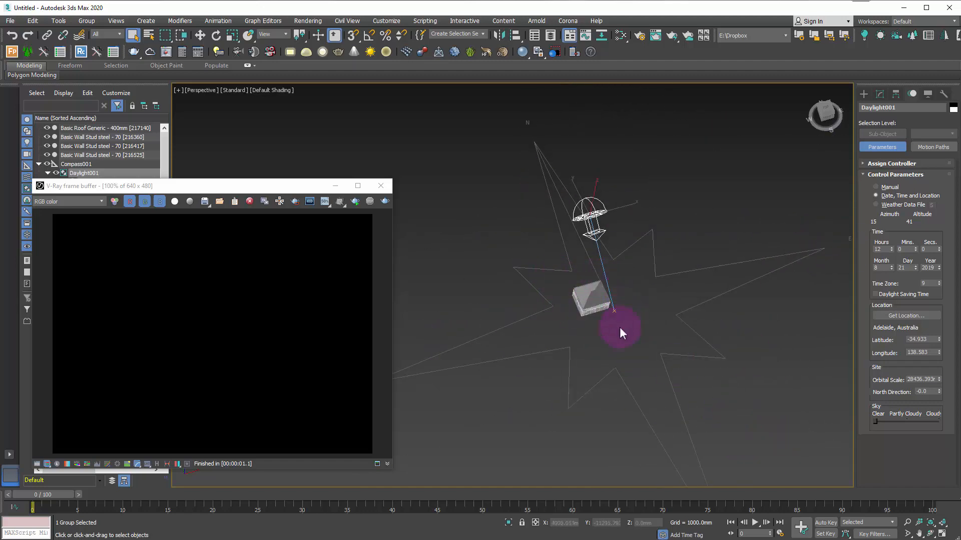
alt+middle_drag(620, 327, 696, 214)
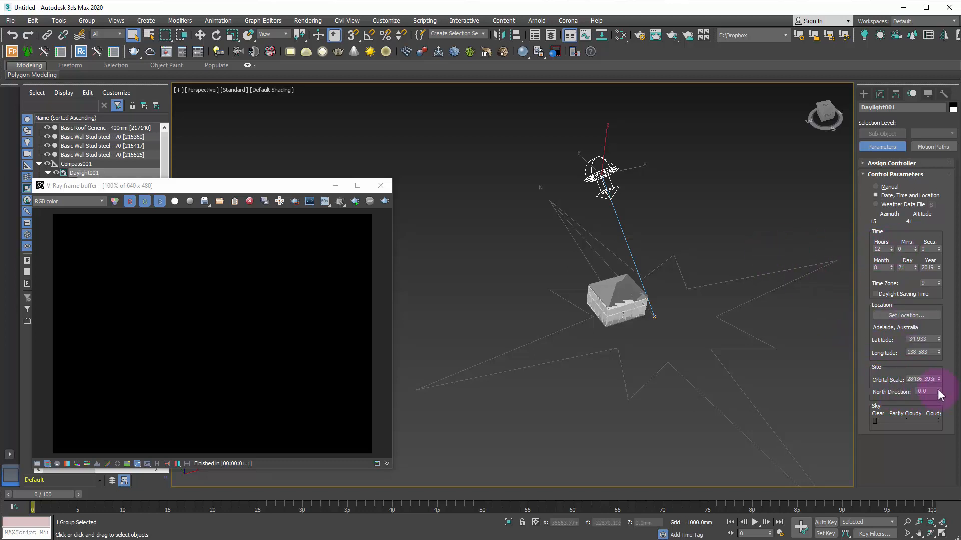
Try rotating the daylight system's north direction to 68 and on to 133
drag(940, 395, 934, 356)
alt+middle_drag(708, 275, 704, 218)
mouse_move(663, 286)
alt+middle_down()
mouse_move(666, 302)
mouse_move(698, 282)
mouse_move(683, 279)
mouse_move(670, 302)
mouse_move(672, 291)
alt+middle_up()
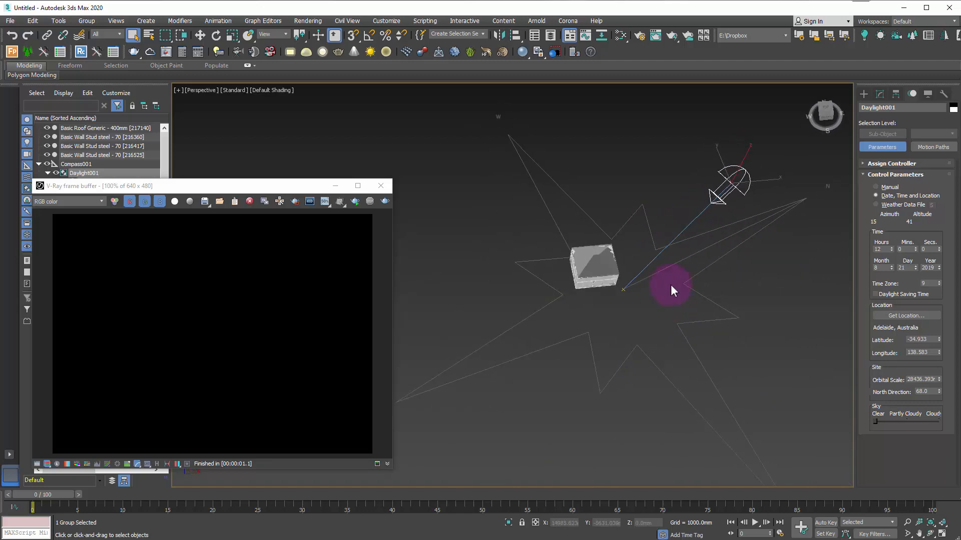
click(932, 389)
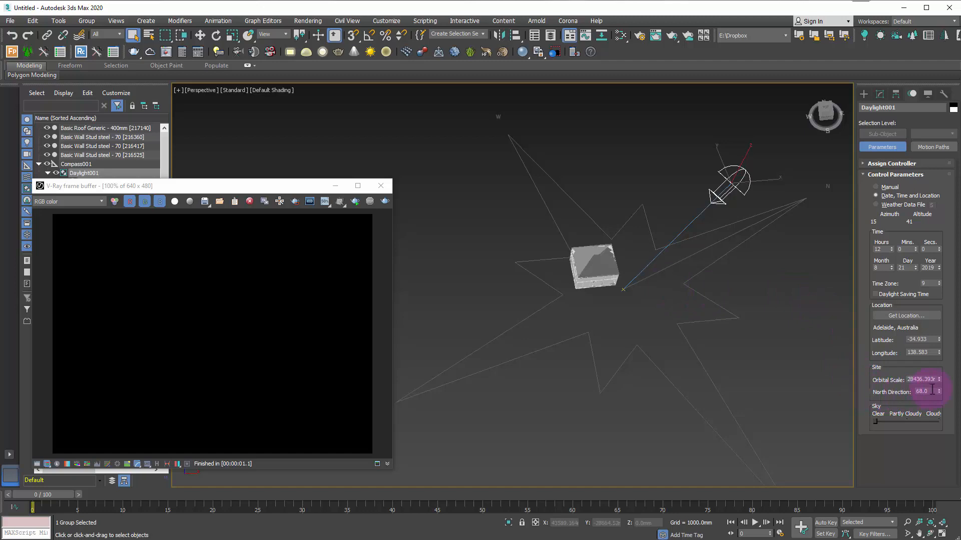
drag(943, 398, 931, 359)
alt+middle_drag(620, 301, 626, 265)
Inspect the building's glazed facades and entrance up close, and compare them with the sun's direction
scroll(587, 383, up, 14)
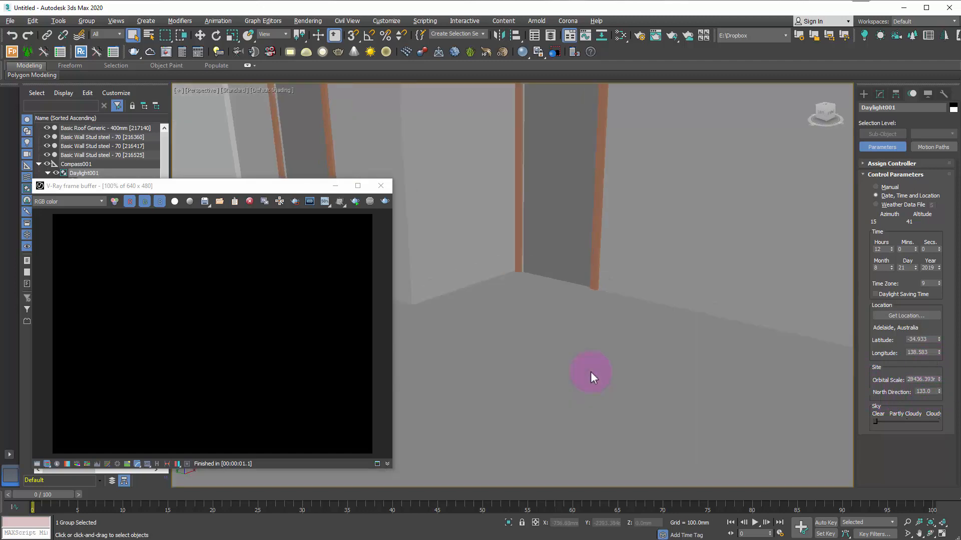
scroll(584, 361, down, 1)
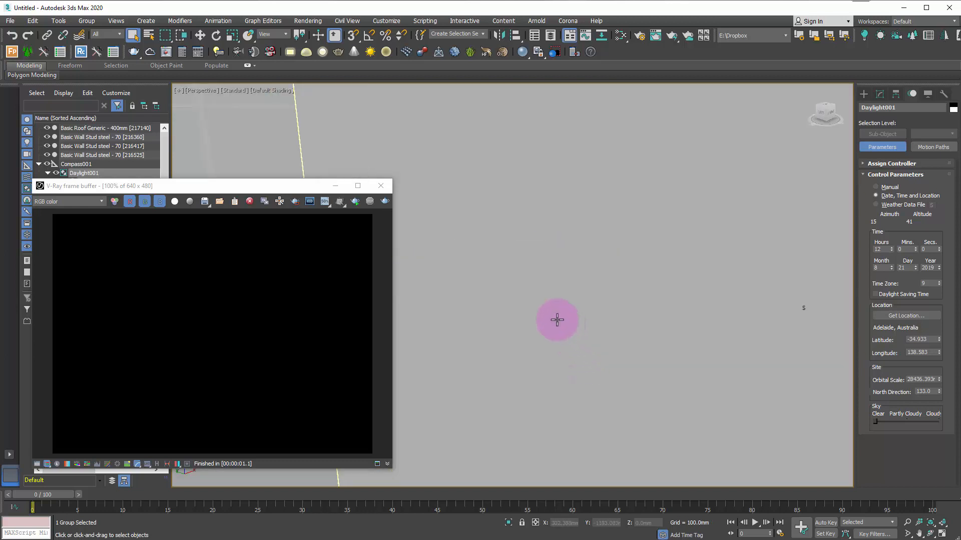
scroll(562, 307, up, 2)
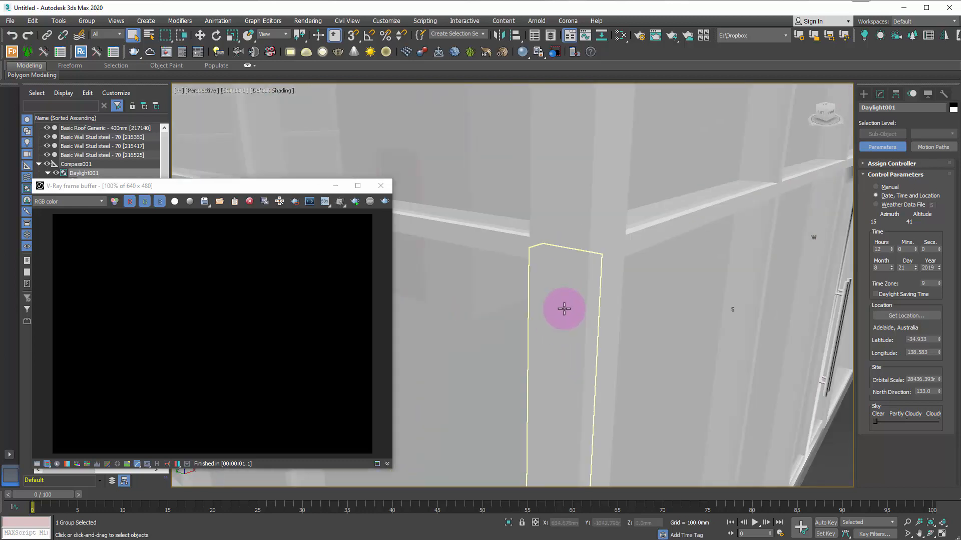
scroll(564, 307, down, 3)
scroll(566, 306, down, 2)
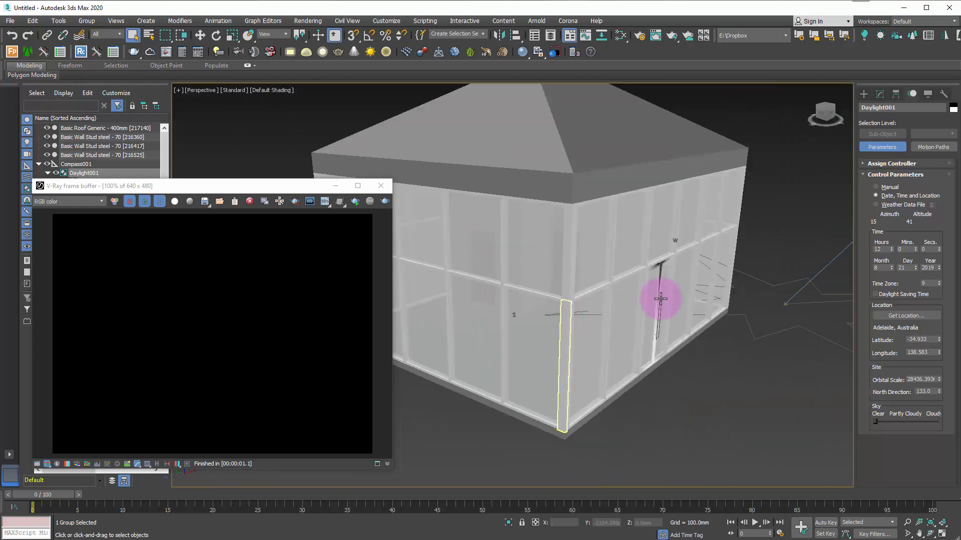
middle_drag(661, 298, 555, 347)
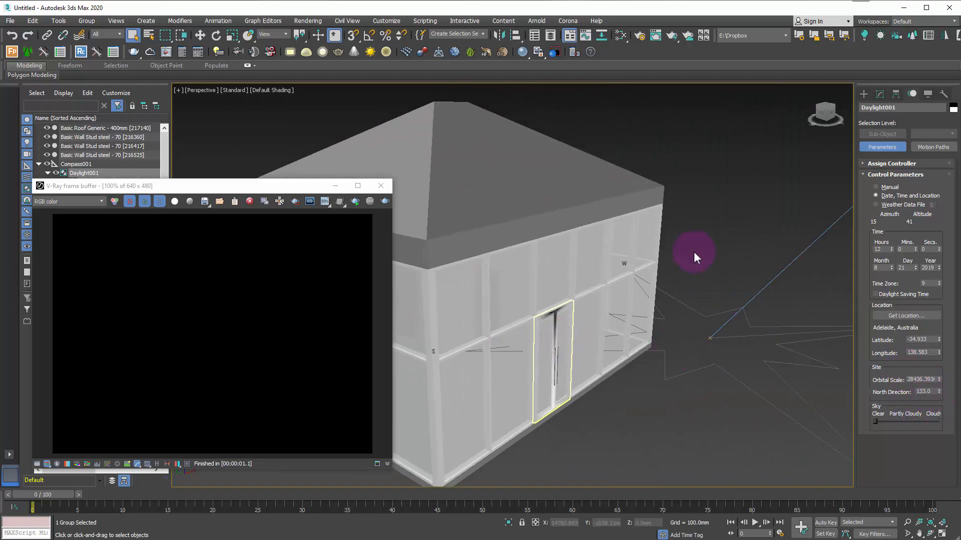
scroll(694, 251, down, 2)
middle_drag(695, 252, 599, 323)
scroll(751, 235, up, 2)
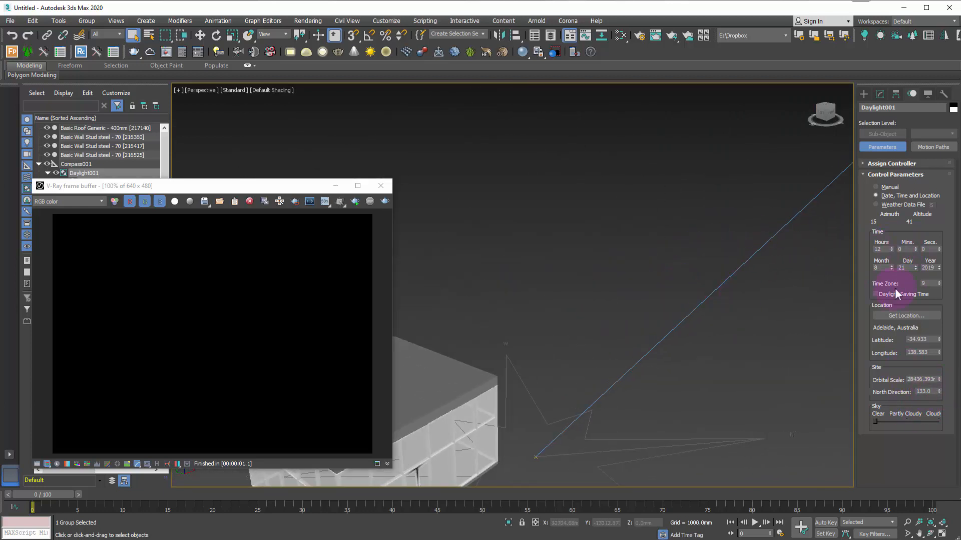
scroll(750, 255, down, 5)
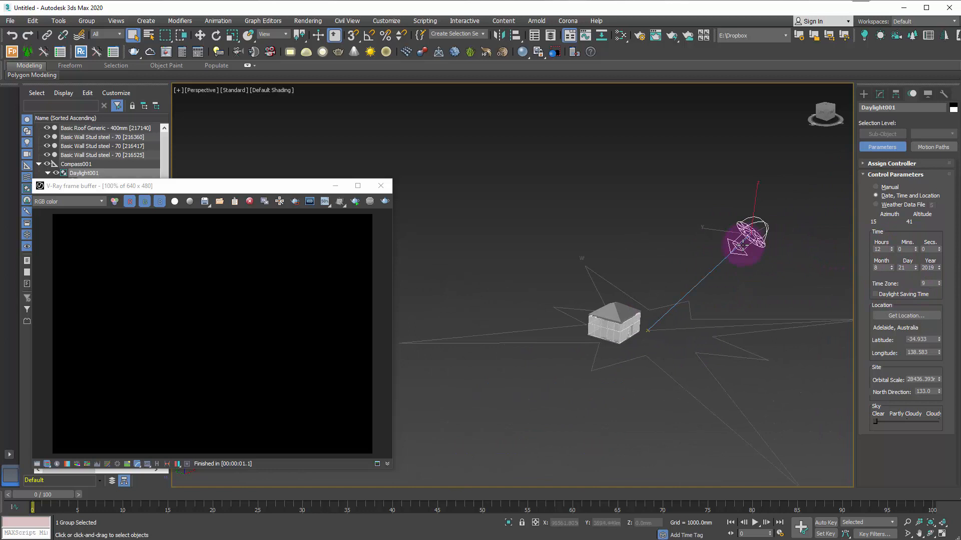
Reset the daylight system's north direction to 0, check the sun against the entrance side, and clear the selection
right_click(938, 393)
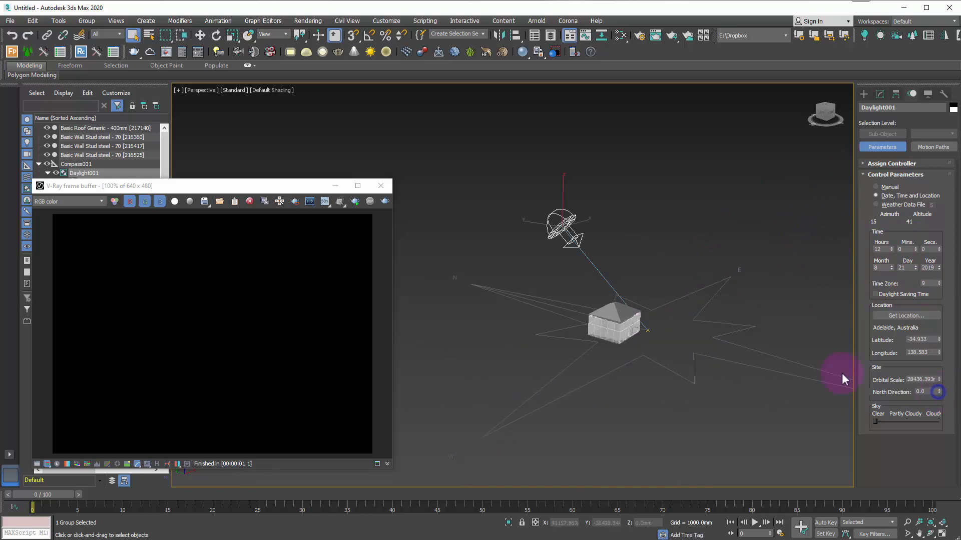
alt+middle_drag(651, 343, 537, 334)
scroll(533, 335, up, 3)
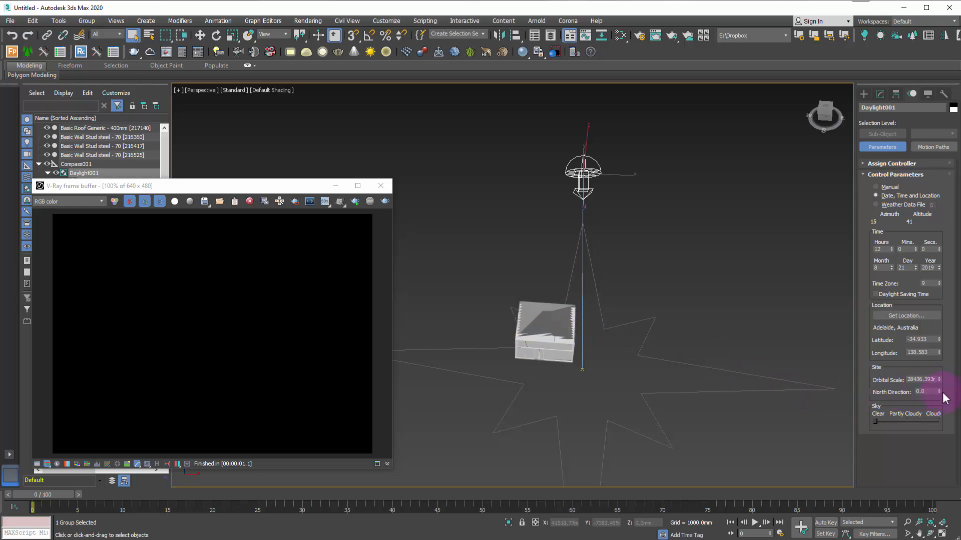
alt+middle_drag(562, 349, 575, 335)
scroll(586, 330, up, 3)
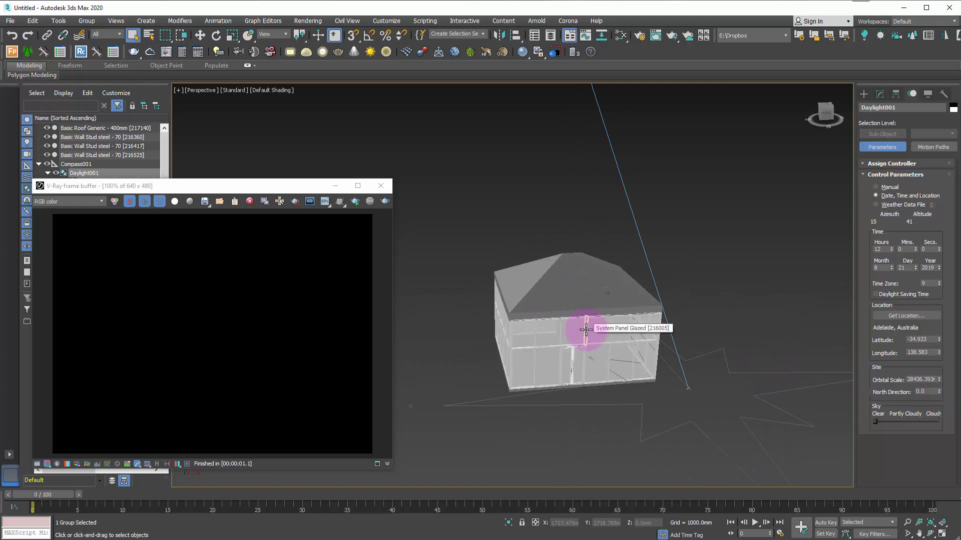
click(586, 330)
click(710, 290)
Select the daylight system above the building and set its skylight type to <No Skylight>
alt+middle_drag(586, 363, 589, 342)
scroll(589, 342, up, 1)
scroll(589, 342, down, 3)
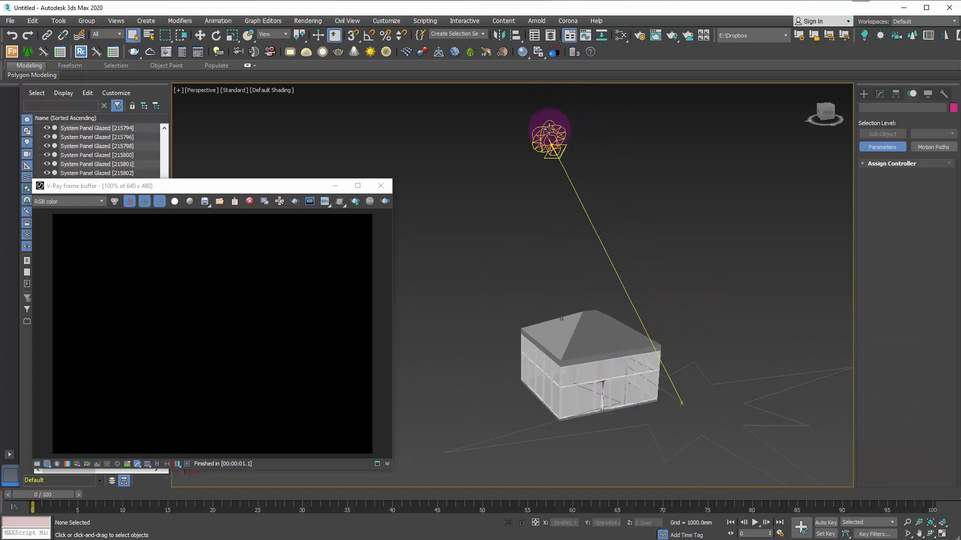
click(549, 138)
click(881, 94)
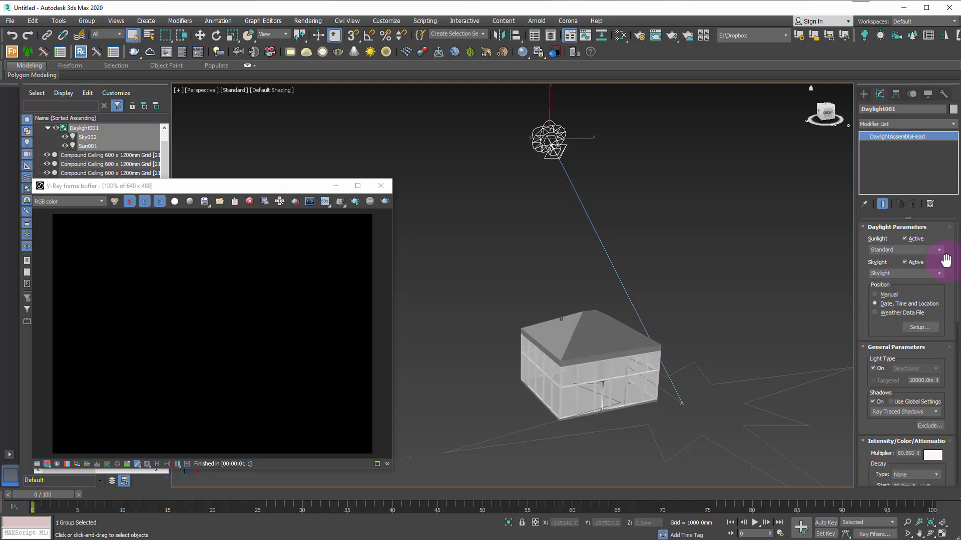
click(873, 239)
click(885, 265)
click(938, 275)
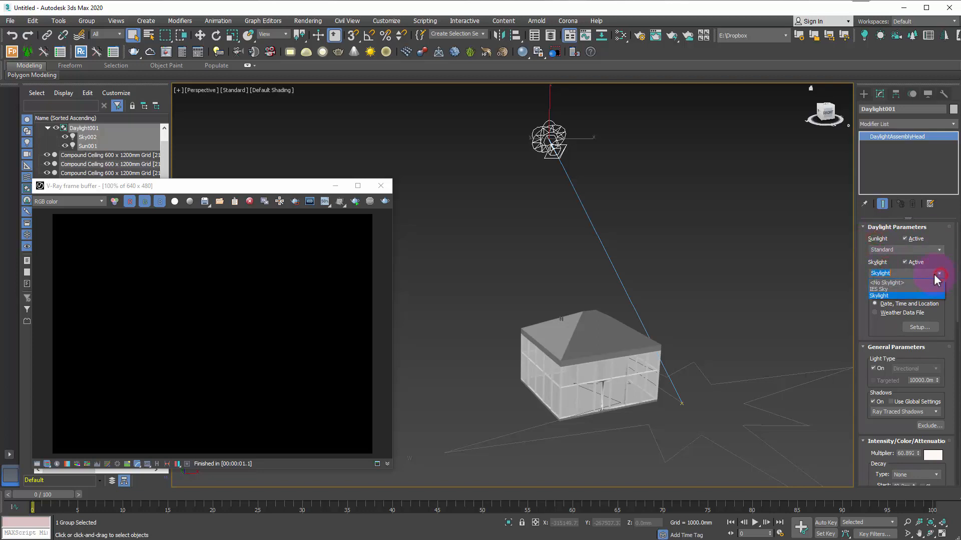
click(888, 284)
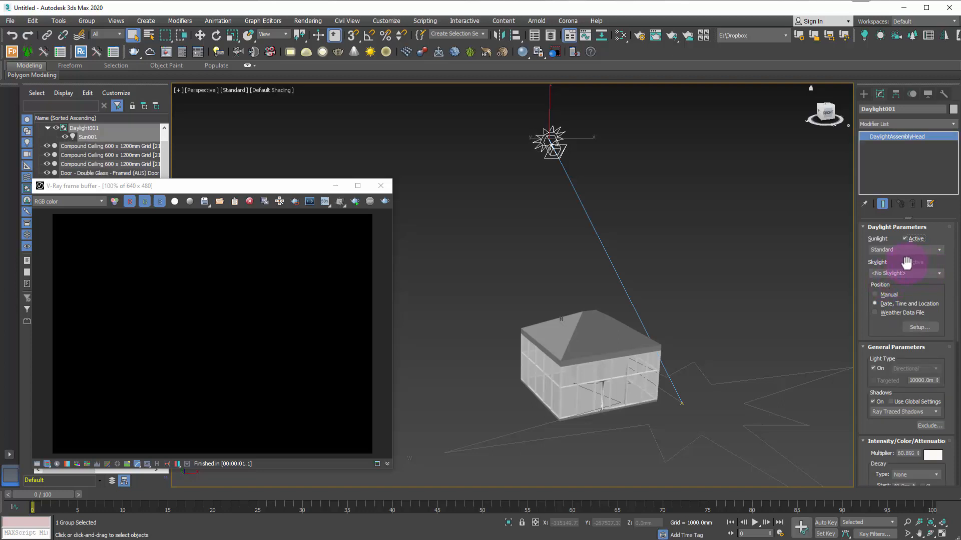
Change the daylight system's sunlight type to VRaySun and accept adding a VRaySky environment map
click(938, 250)
click(884, 285)
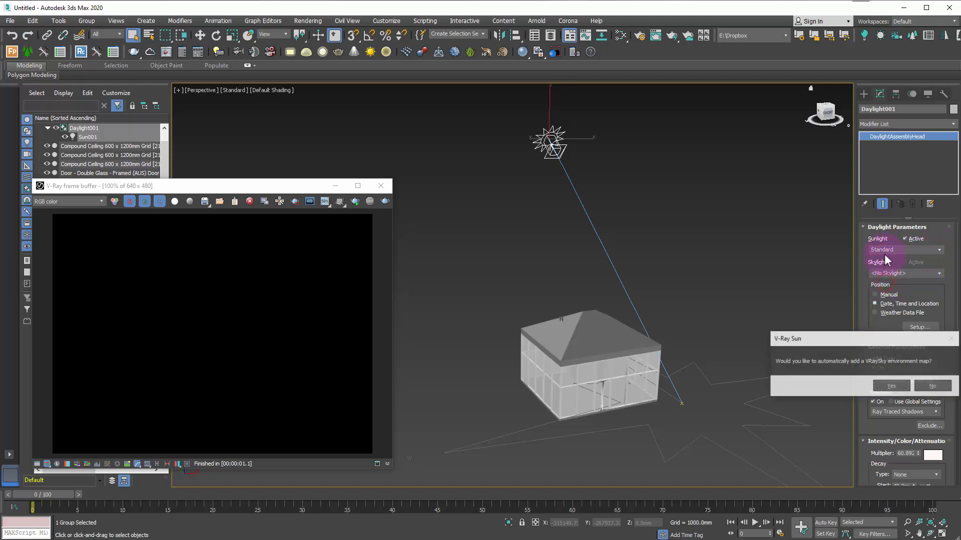
drag(851, 343, 622, 247)
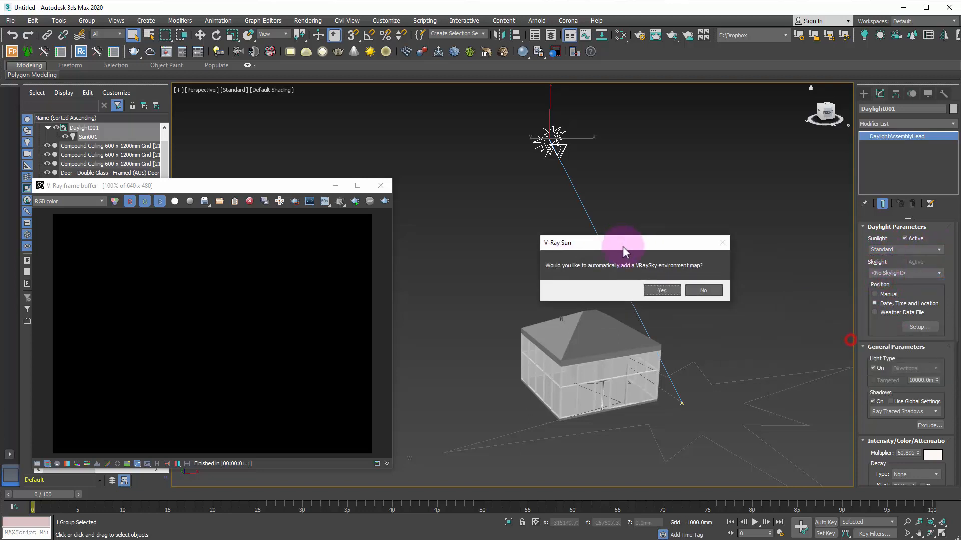
click(668, 289)
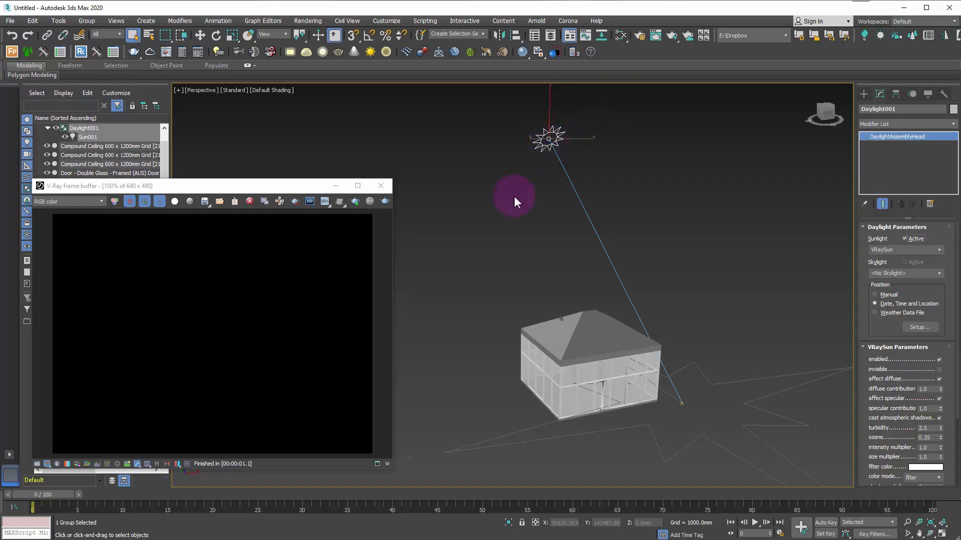
Clear the selection and render the perspective view in the V-Ray frame buffer to test the new sun
drag(560, 260, 550, 251)
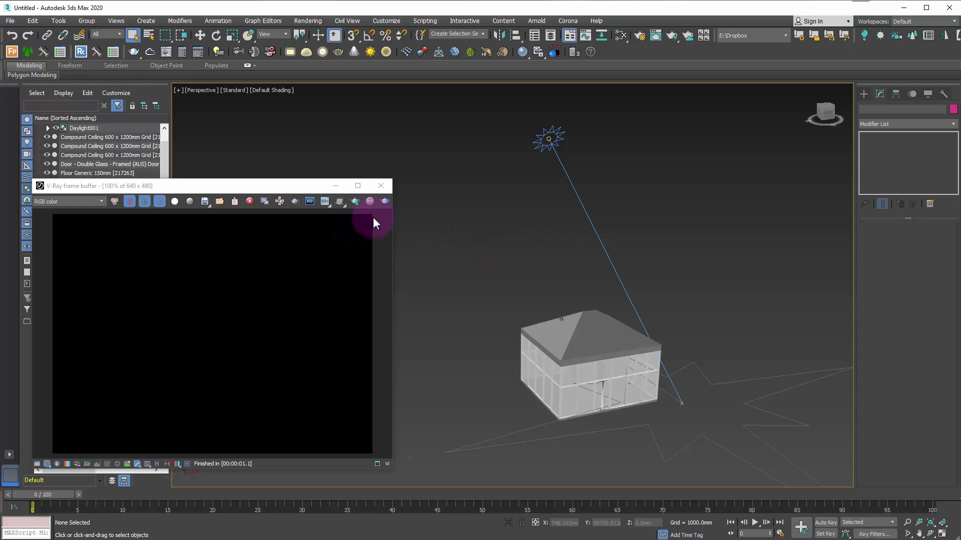
click(64, 337)
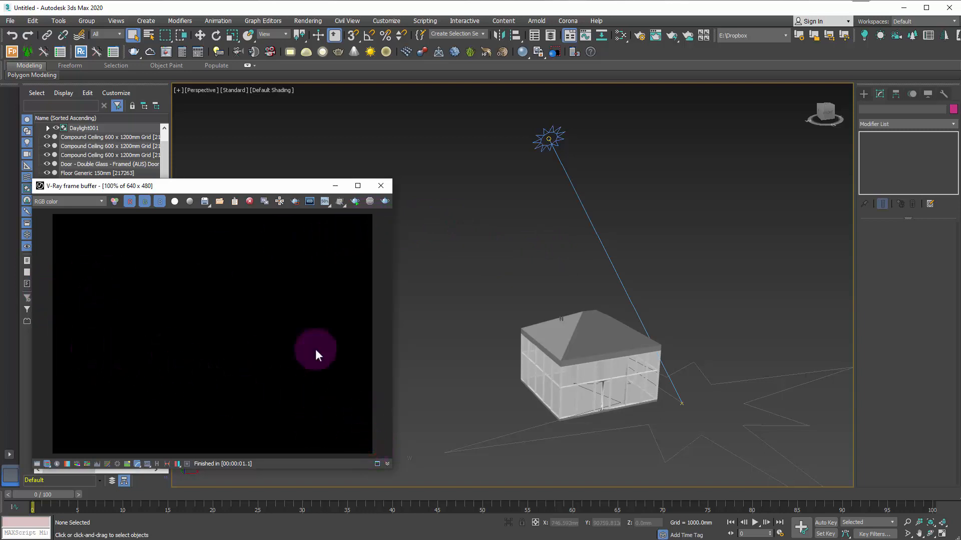
click(363, 330)
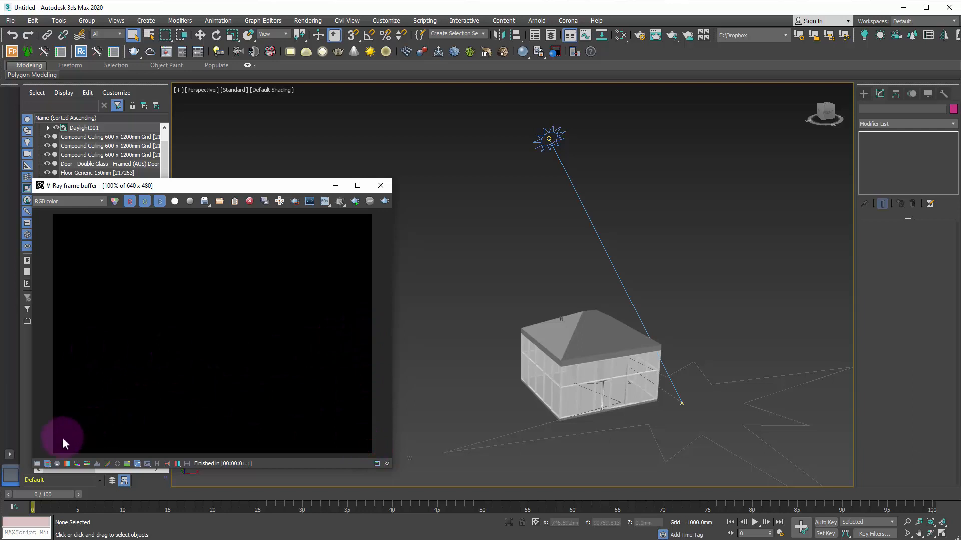
click(761, 174)
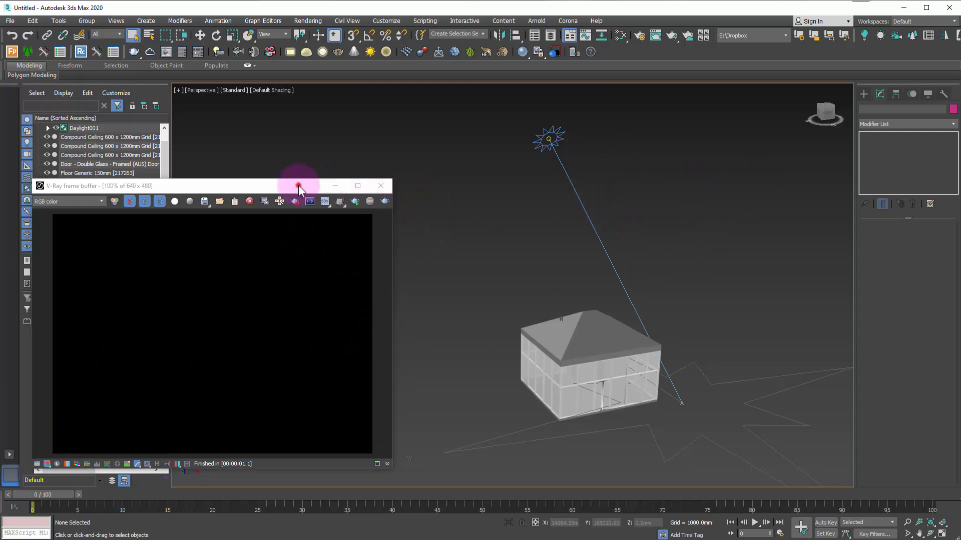
drag(299, 187, 272, 213)
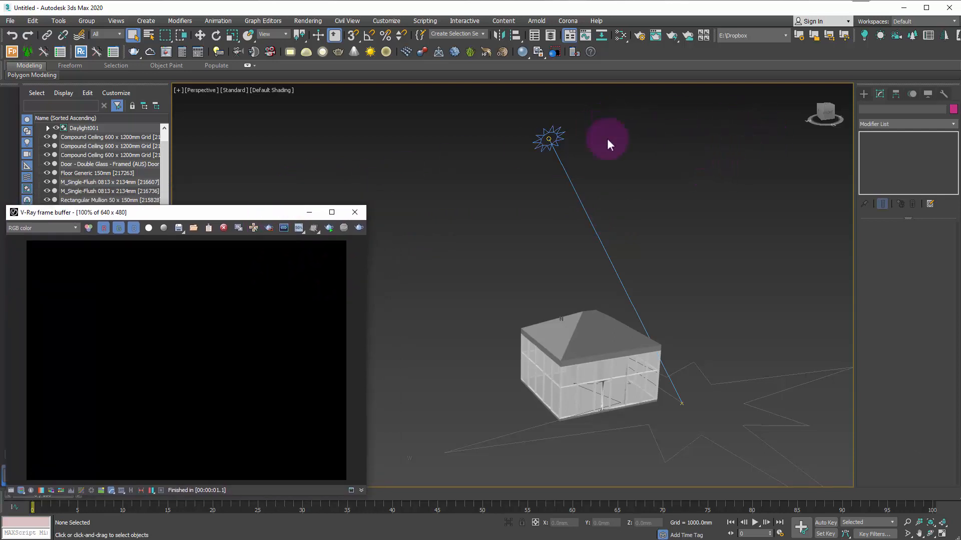
click(549, 139)
click(515, 244)
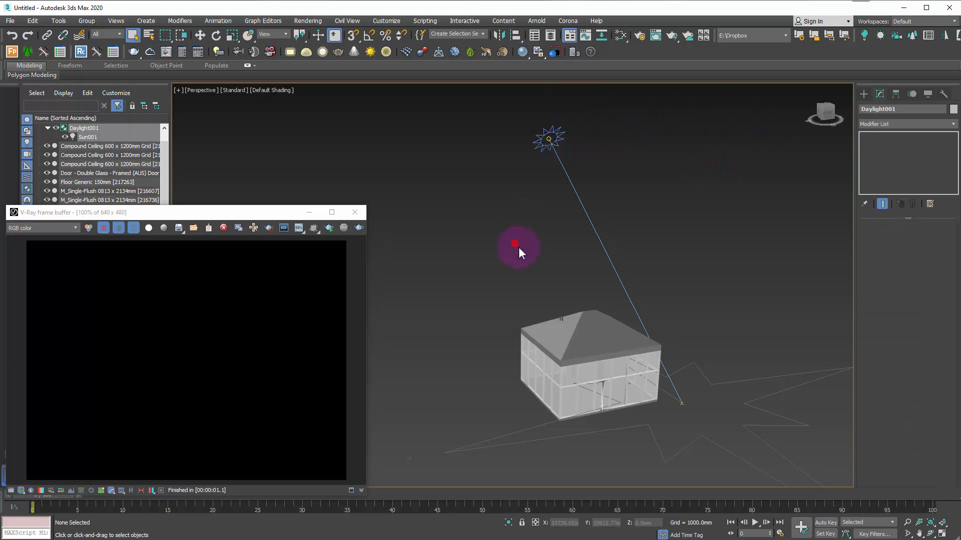
middle_drag(569, 346, 570, 316)
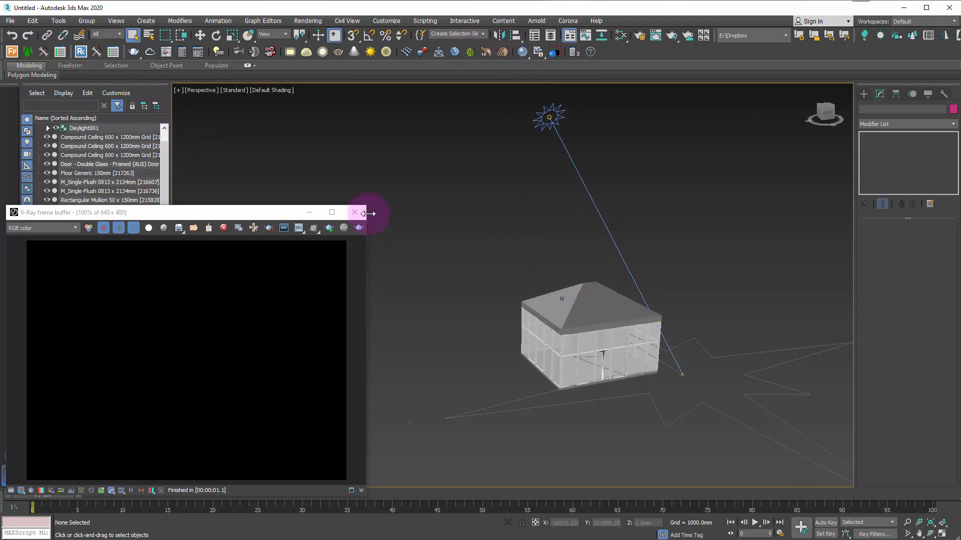
click(361, 229)
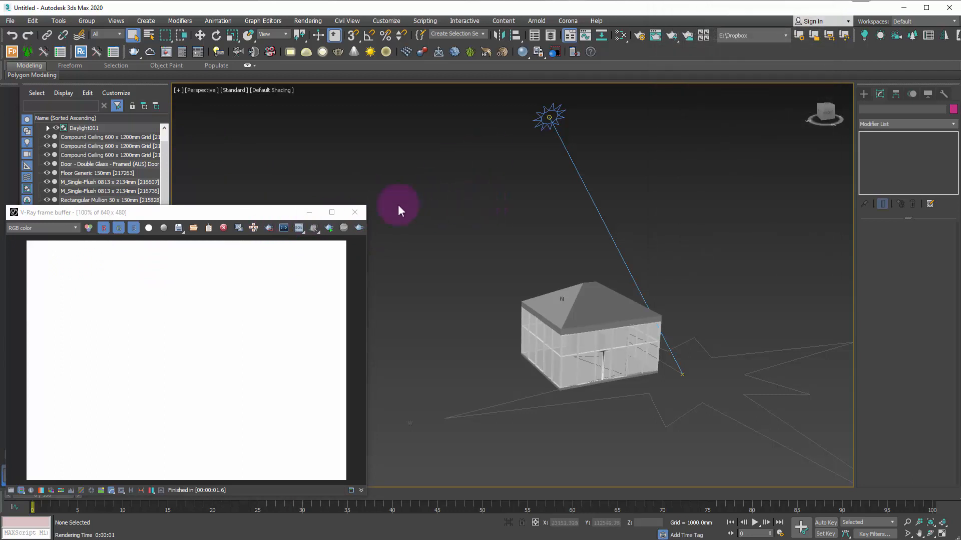
drag(275, 214, 289, 201)
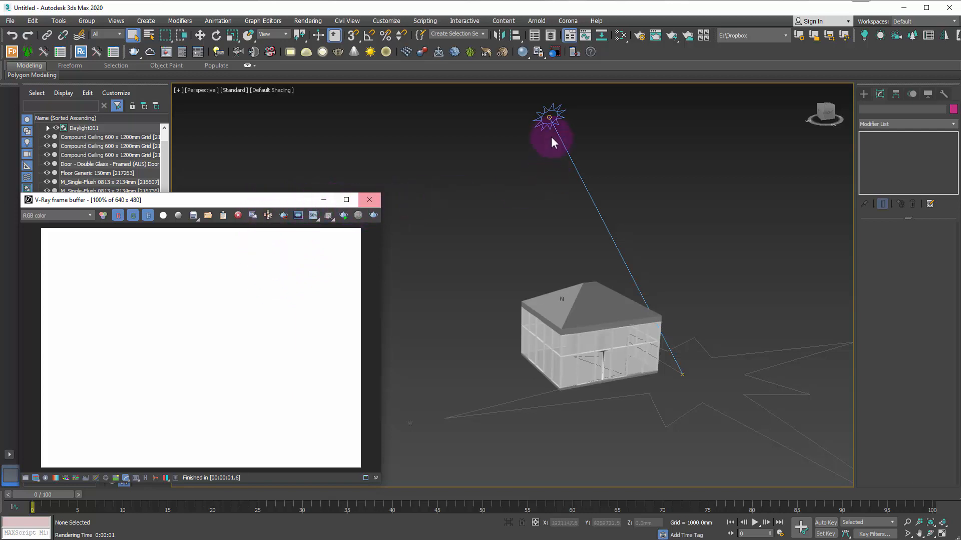
Review the daylight system's VRaySun parameters, close the V-Ray frame buffer and clear the selection
click(549, 118)
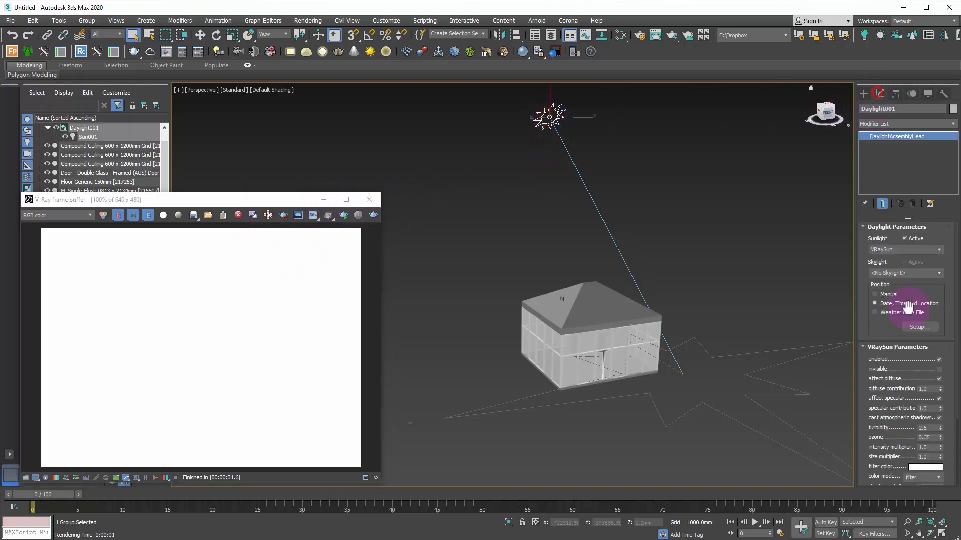
scroll(875, 409, down, 2)
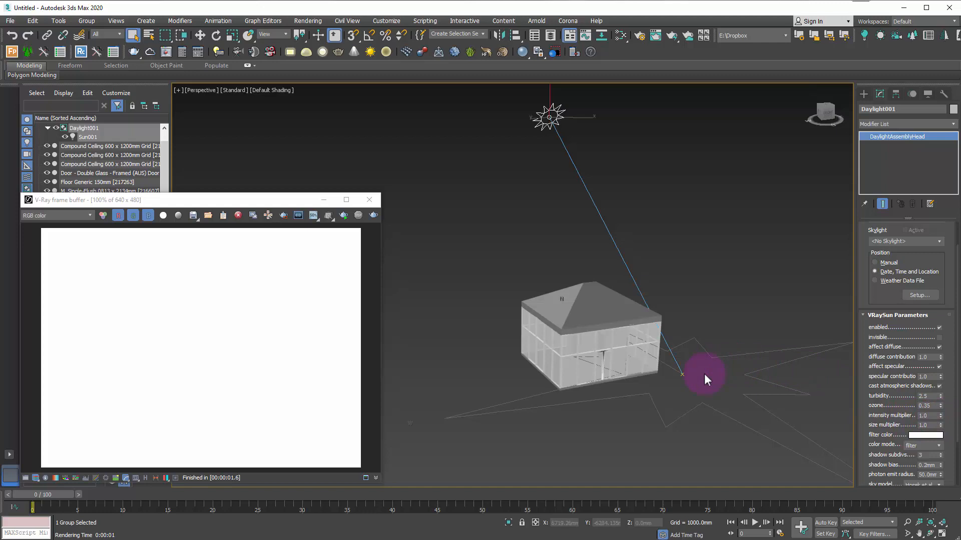
click(370, 200)
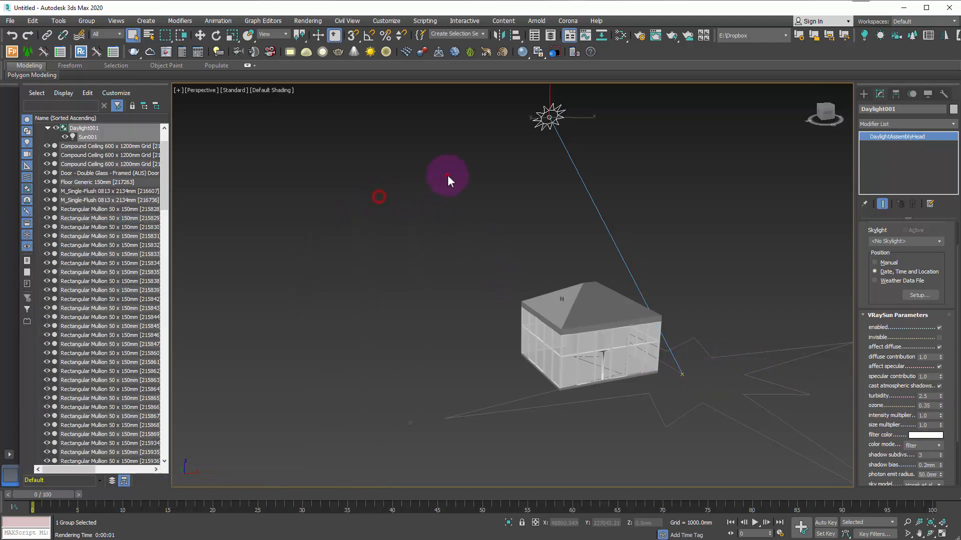
click(448, 175)
Open the environment settings and switch the exposure control to VRay Exposure Control
click(308, 20)
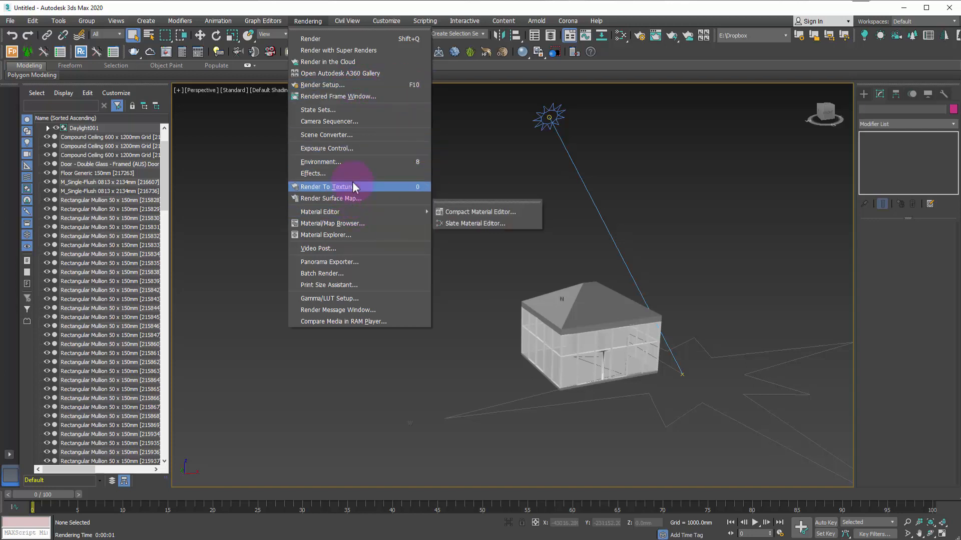
click(346, 164)
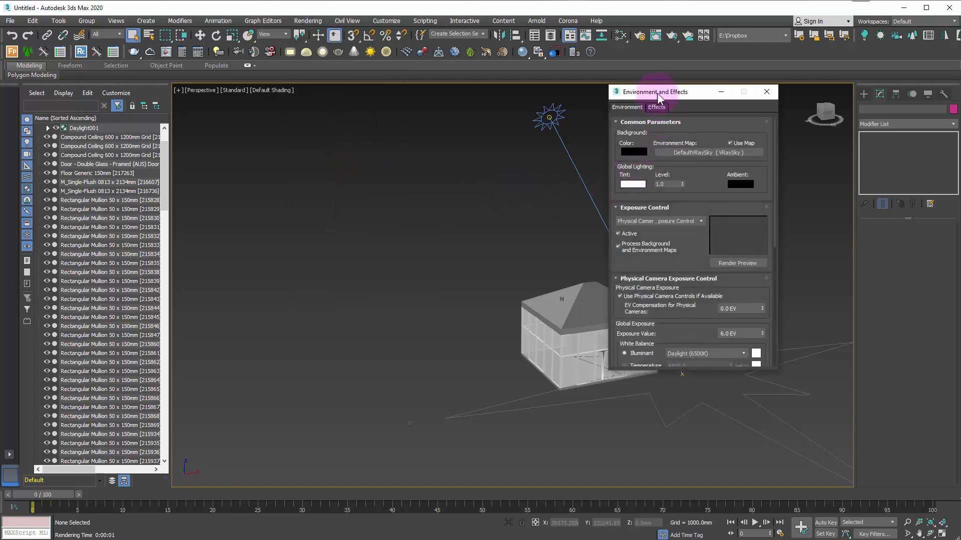
drag(636, 94, 420, 115)
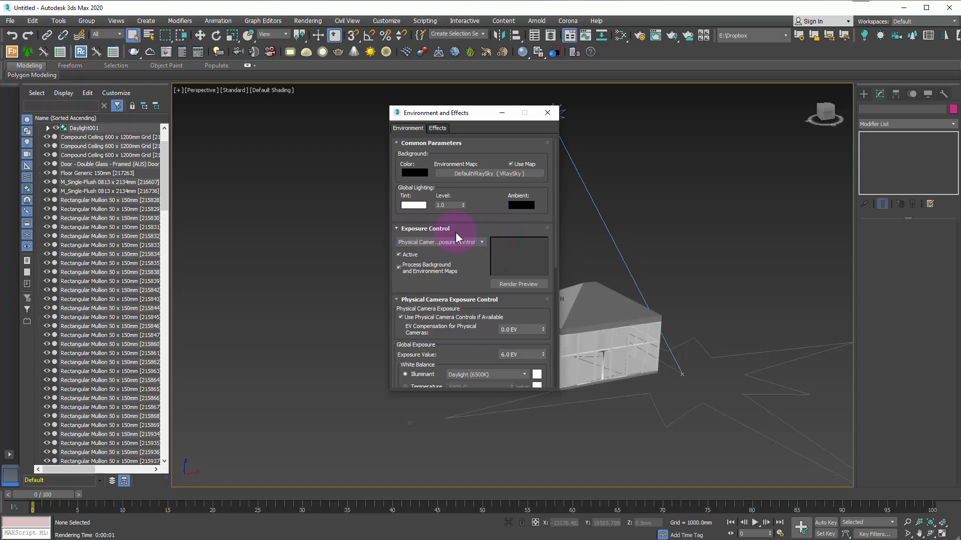
click(445, 242)
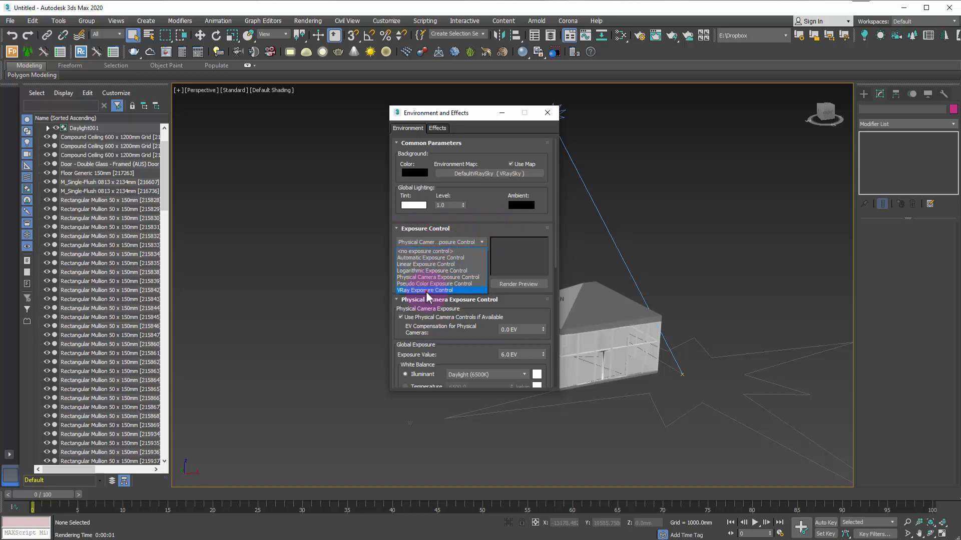
click(426, 290)
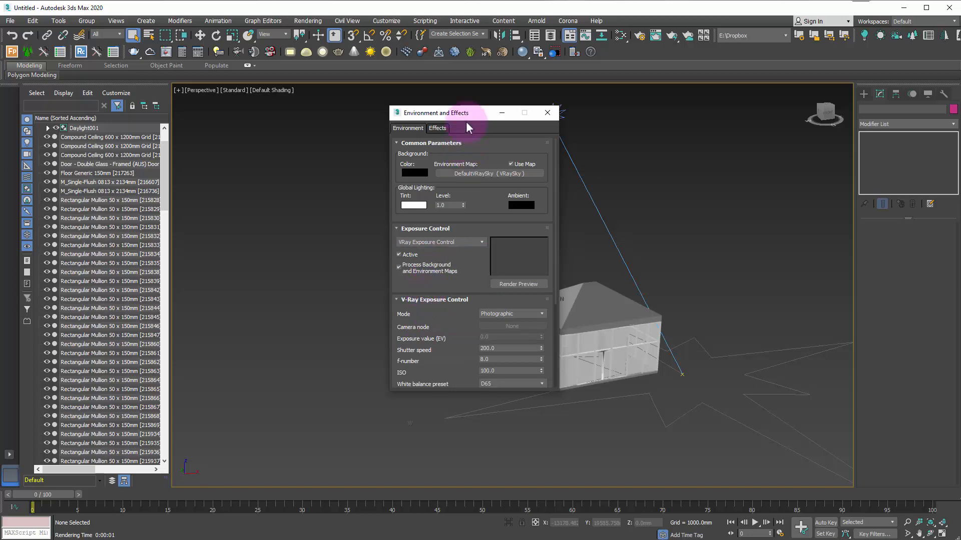
drag(463, 115, 324, 110)
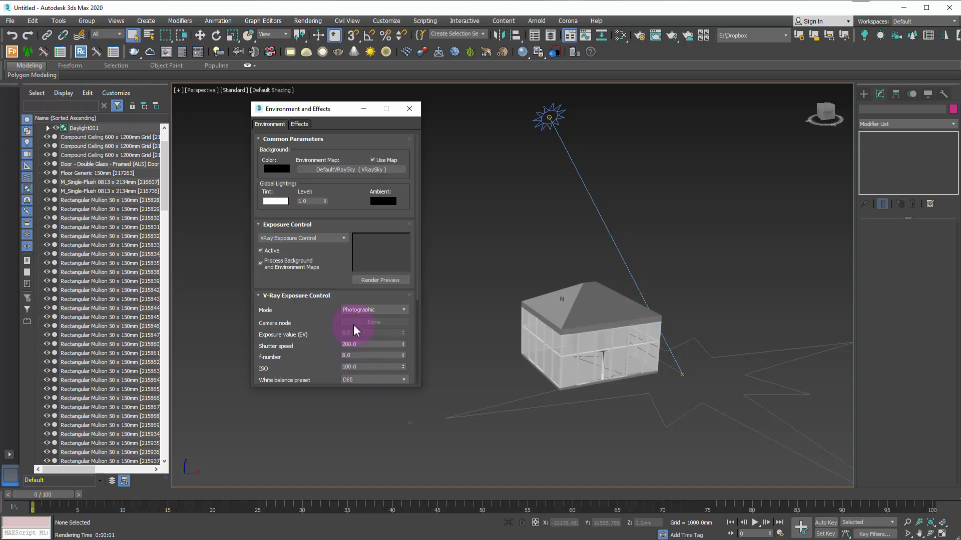
Set the V-Ray exposure mode to From EV parameter with an exposure value of 1.0
scroll(316, 328, down, 2)
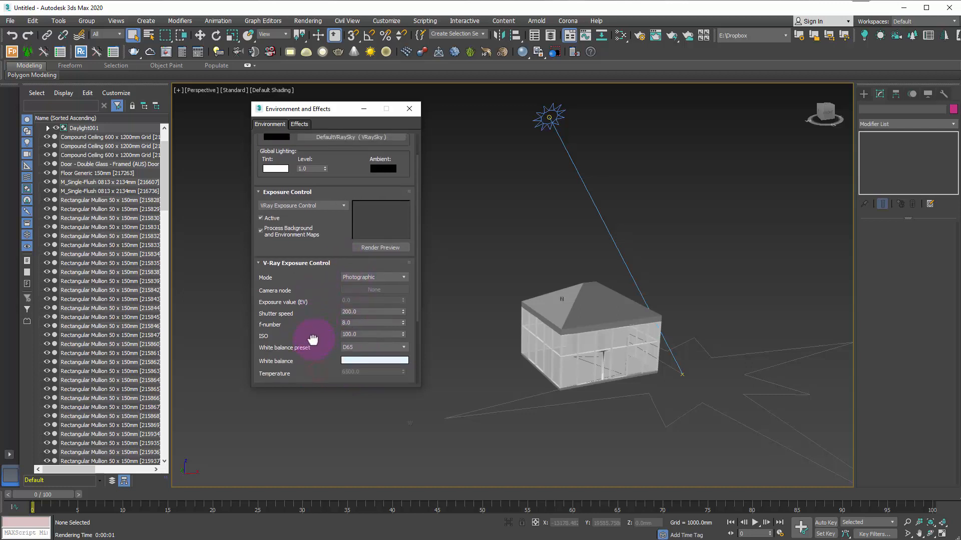
click(359, 290)
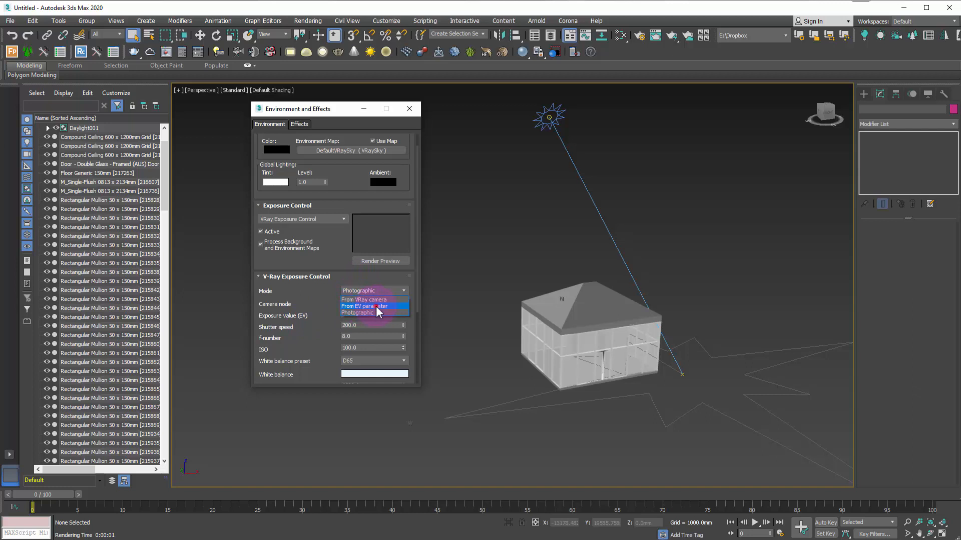
click(376, 306)
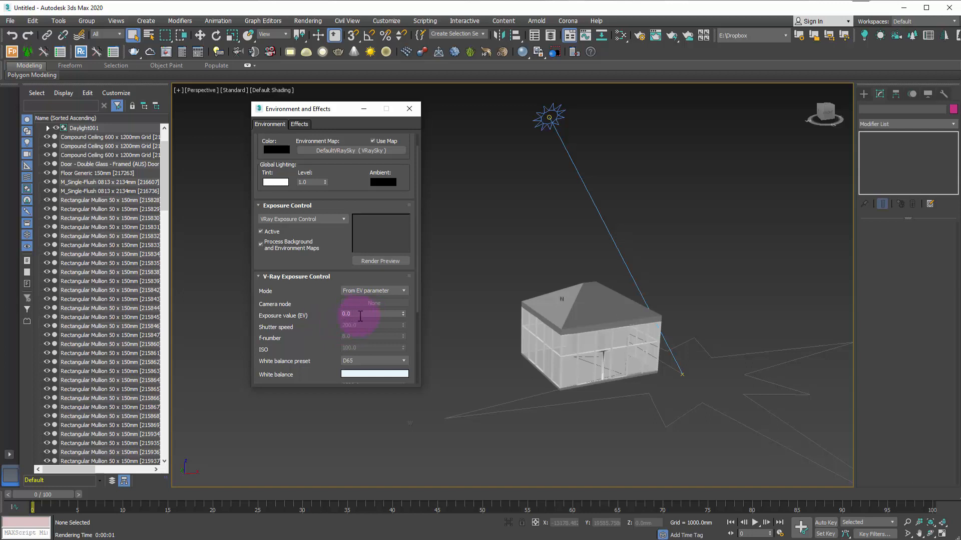
drag(360, 317, 308, 320)
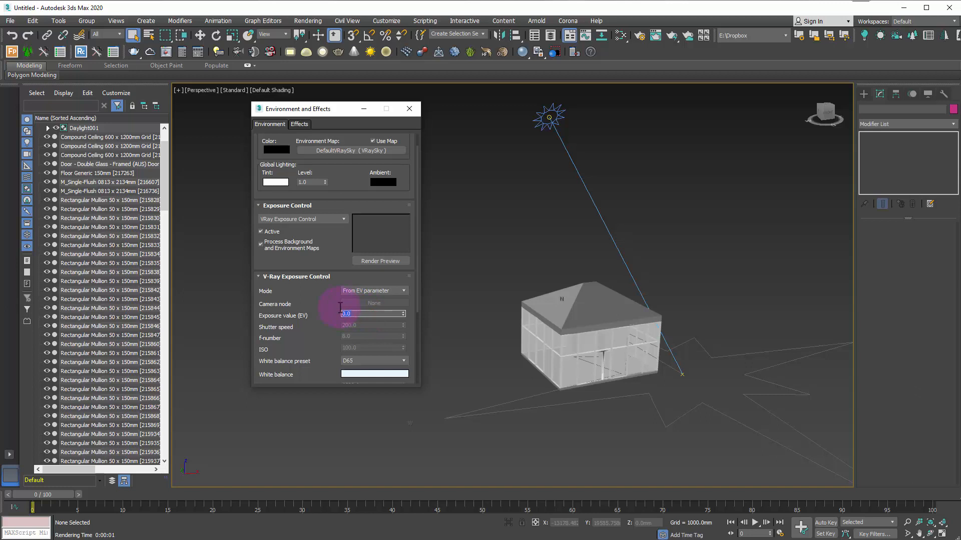
text(1)
key(Return)
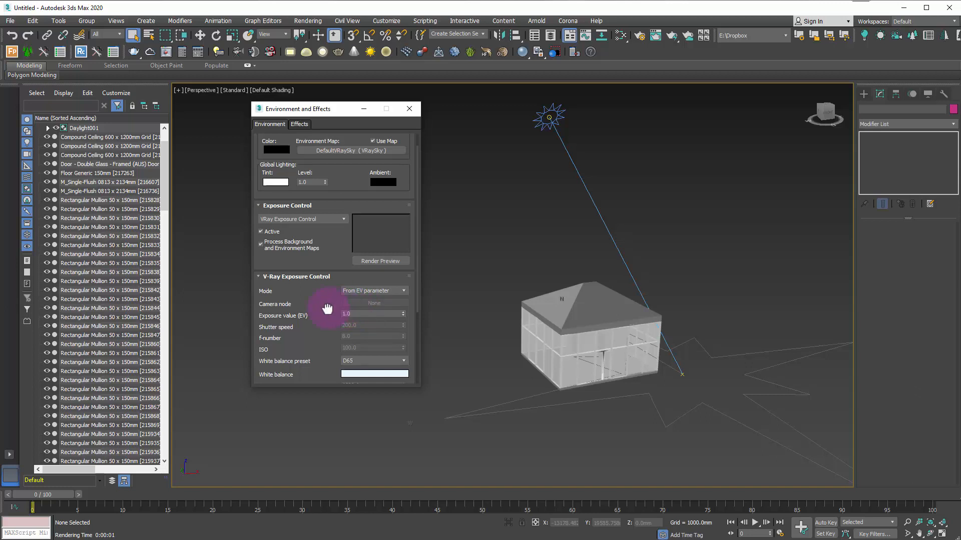
Render the perspective view again with the V-Ray exposure settings and inspect the building in the frame buffer
middle_drag(592, 266, 589, 264)
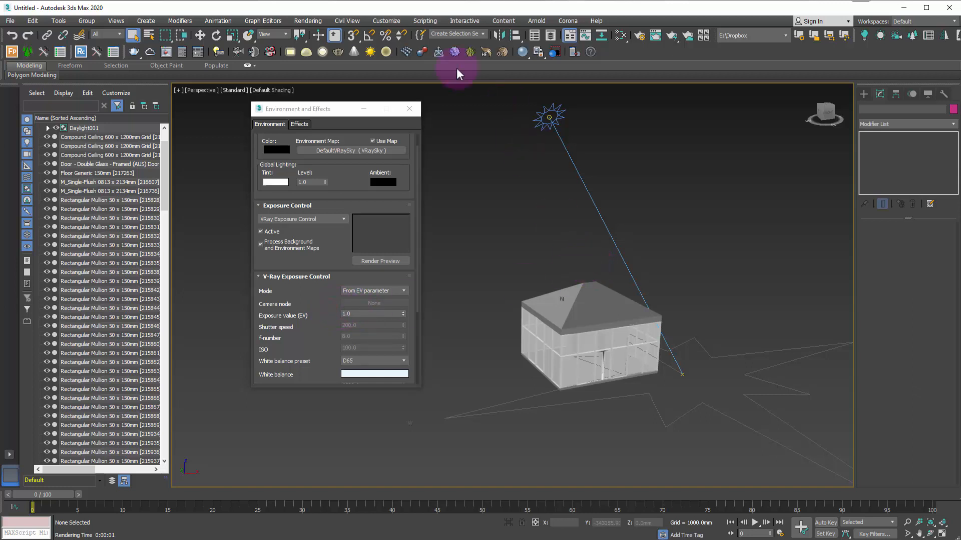
click(133, 51)
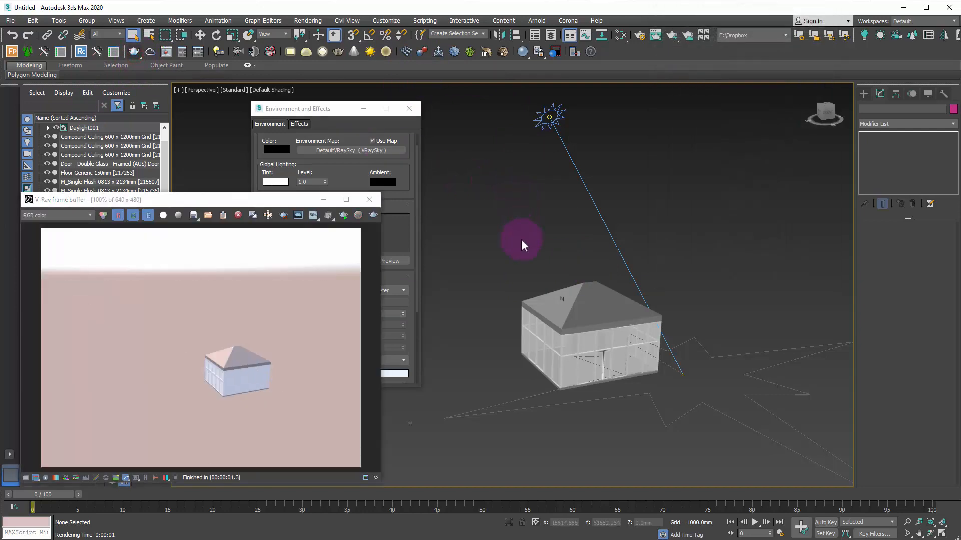
drag(244, 203, 248, 190)
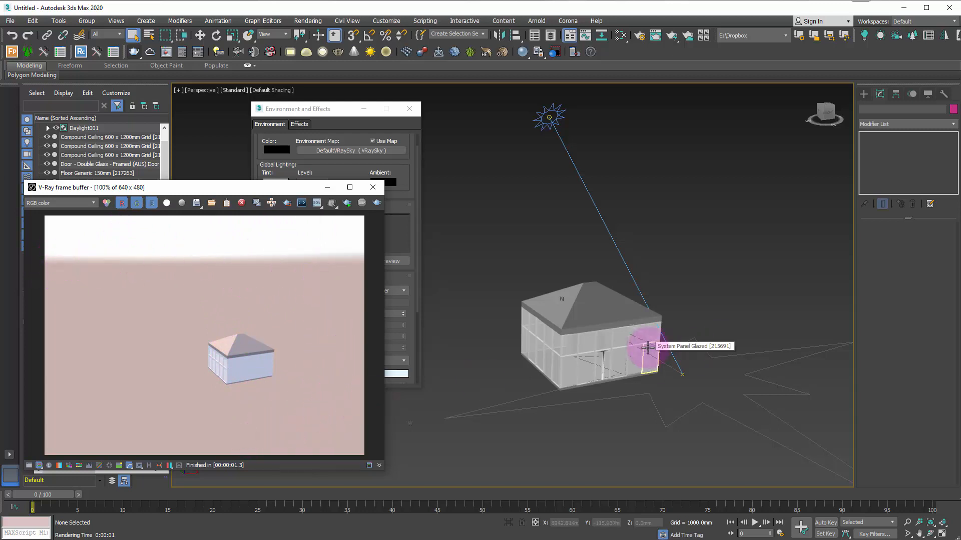
Create a ground plane about 515,000 mm long and 475,000 mm wide beneath the building and clear the selection
click(863, 94)
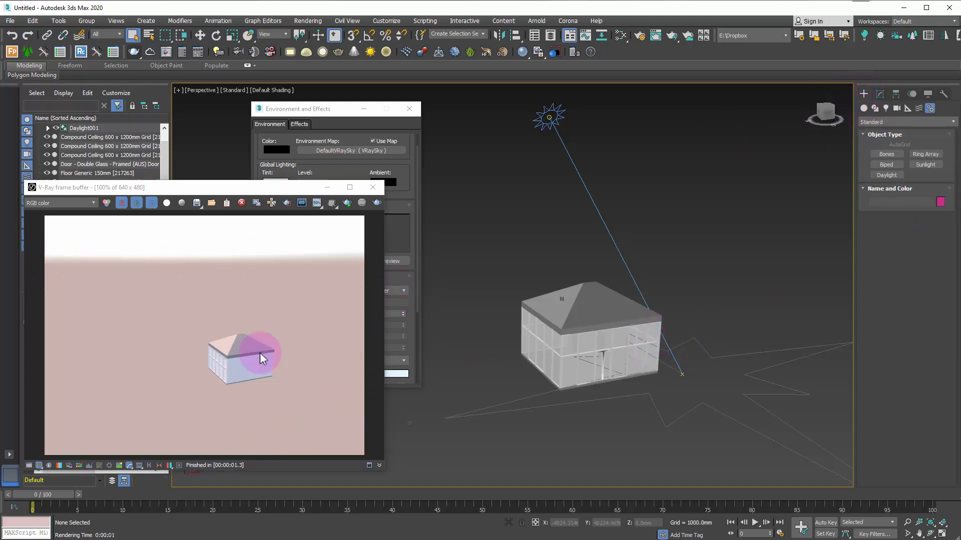
click(863, 95)
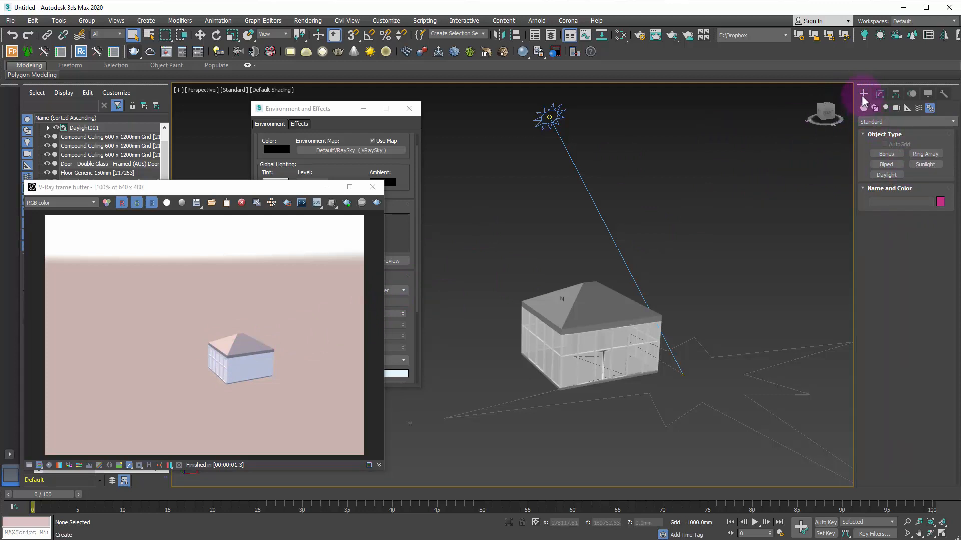
click(863, 109)
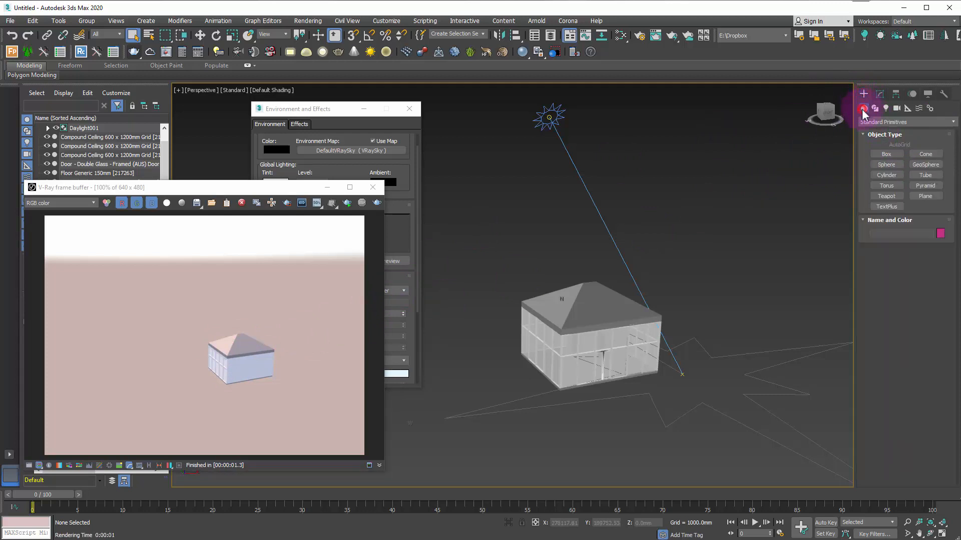
click(925, 196)
scroll(610, 350, down, 10)
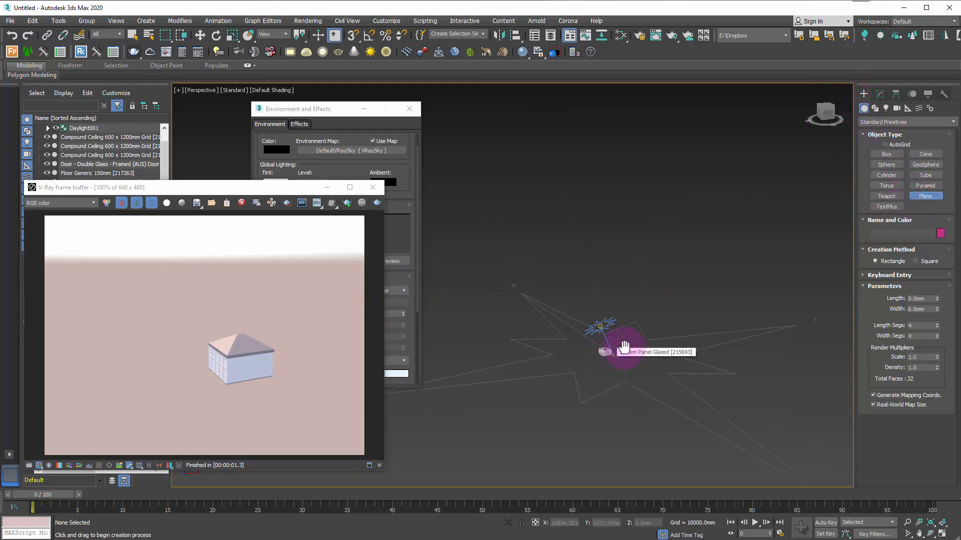
mouse_move(682, 244)
mouse_down()
mouse_move(637, 382)
mouse_move(551, 457)
mouse_move(544, 537)
mouse_up()
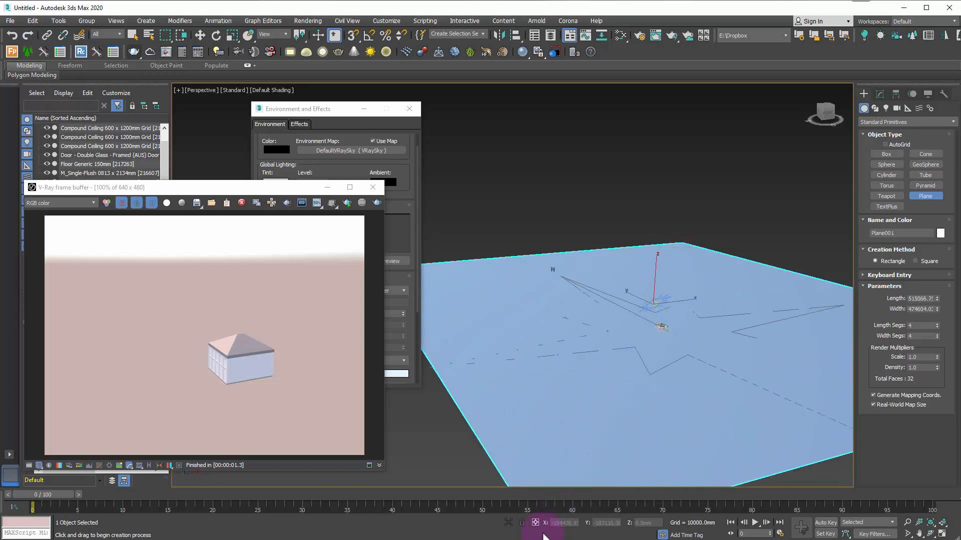
right_click(584, 416)
click(569, 220)
Frame the building on its new ground plane more closely and render the perspective view again
scroll(665, 325, up, 8)
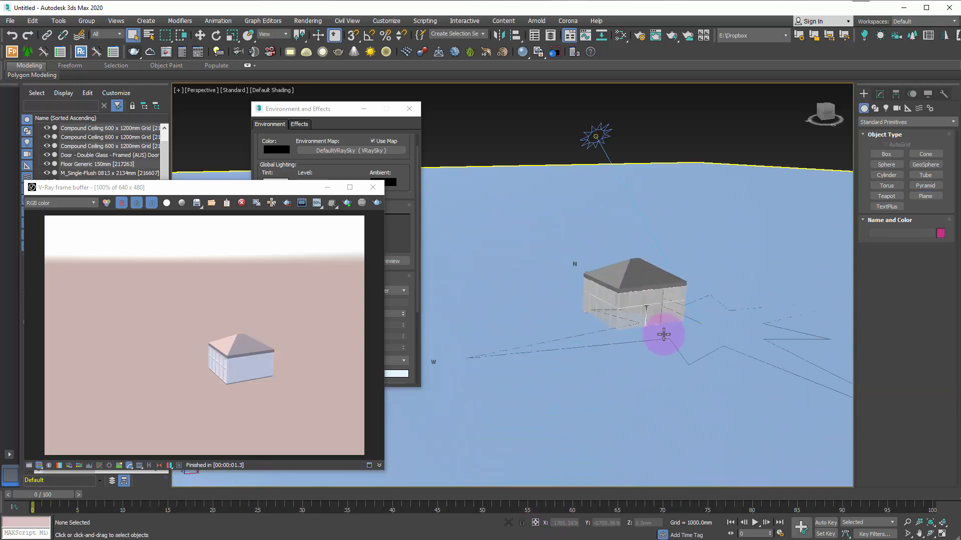
scroll(651, 321, up, 2)
scroll(608, 317, up, 2)
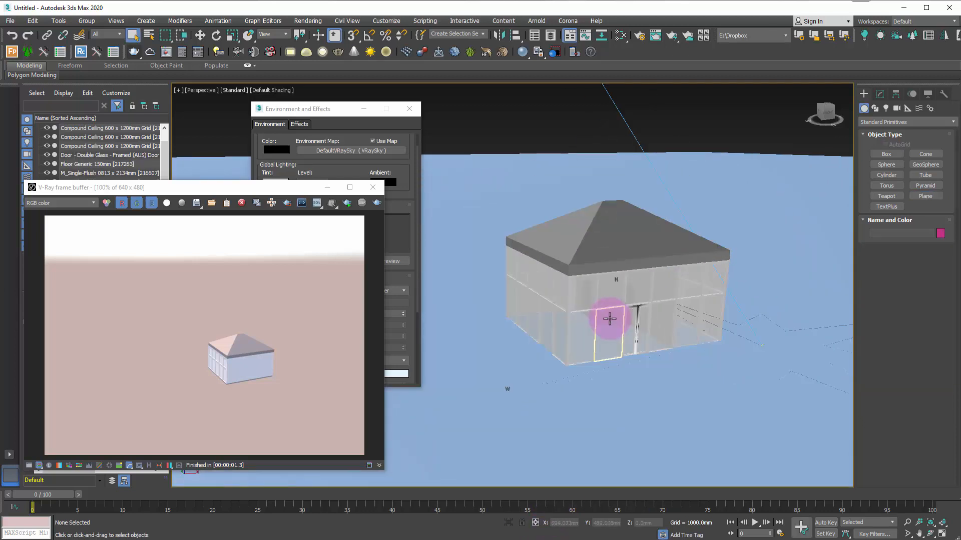
middle_drag(609, 319, 575, 318)
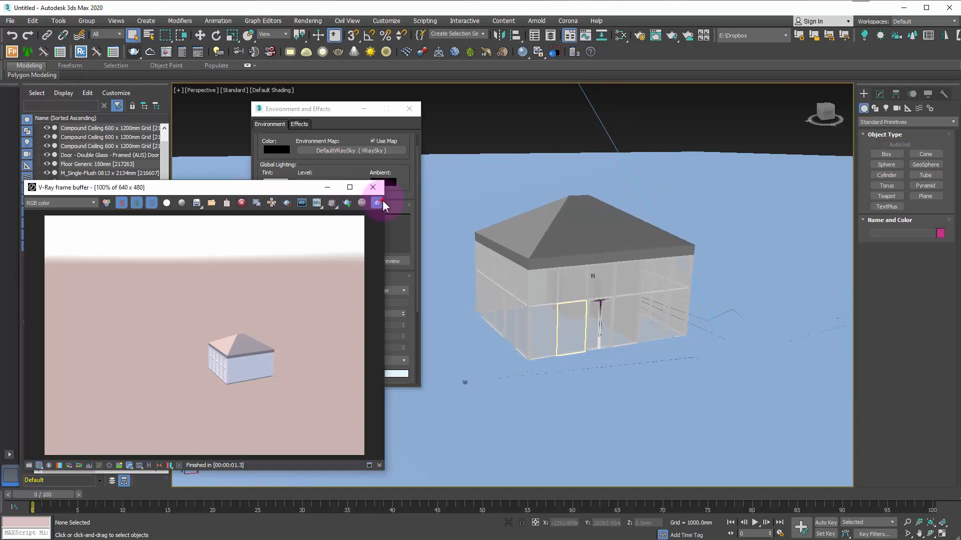
click(381, 201)
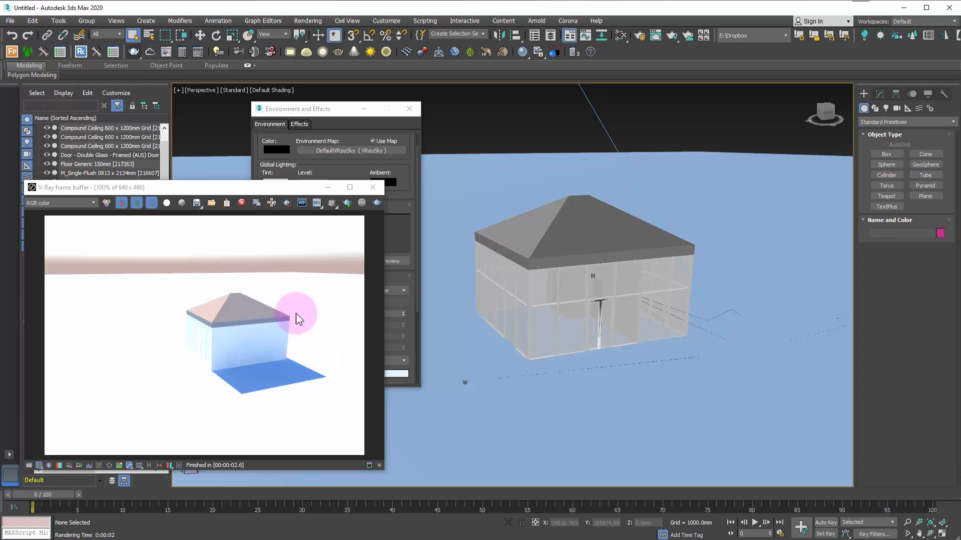
Set the V-Ray exposure value to 4.0, update the exposure preview and render the view again
mouse_move(322, 109)
mouse_down()
mouse_move(356, 103)
mouse_move(334, 101)
mouse_up()
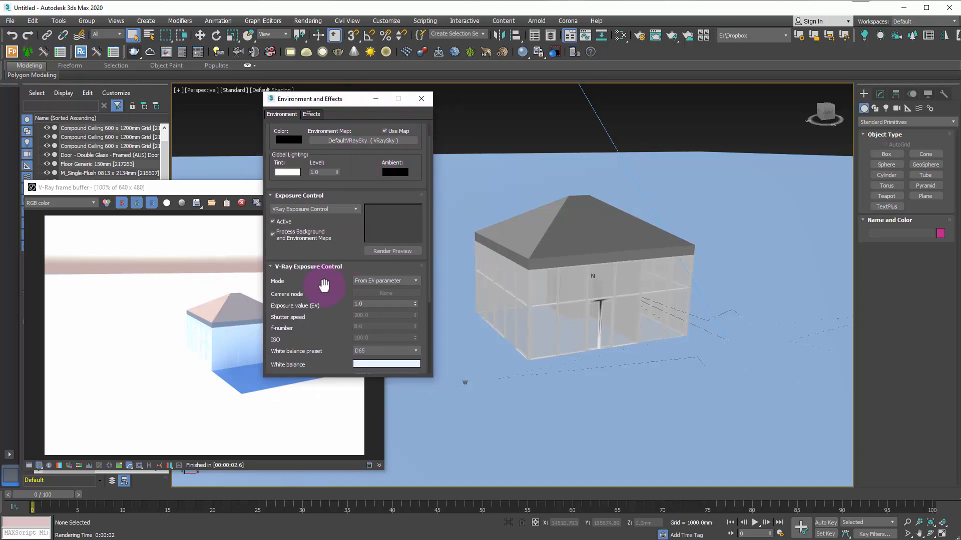
click(377, 306)
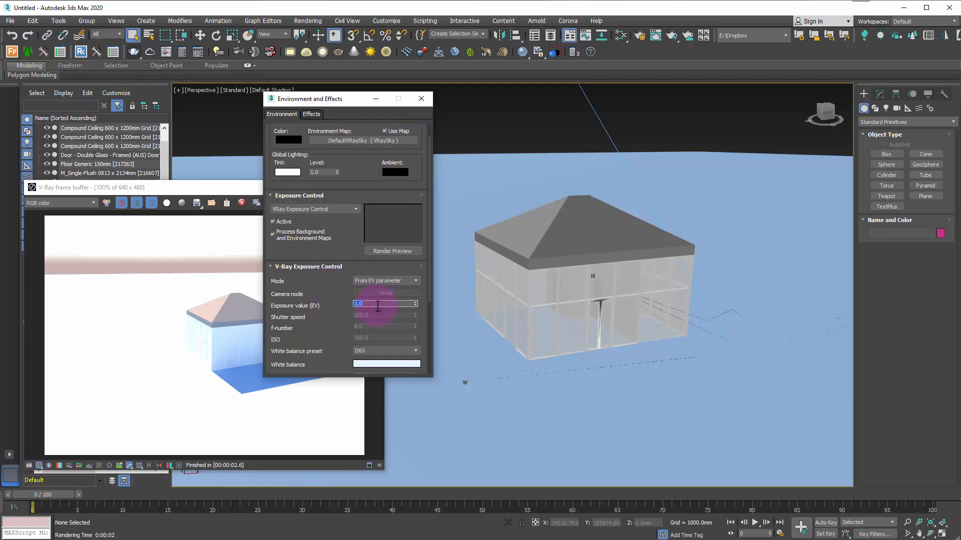
click(329, 286)
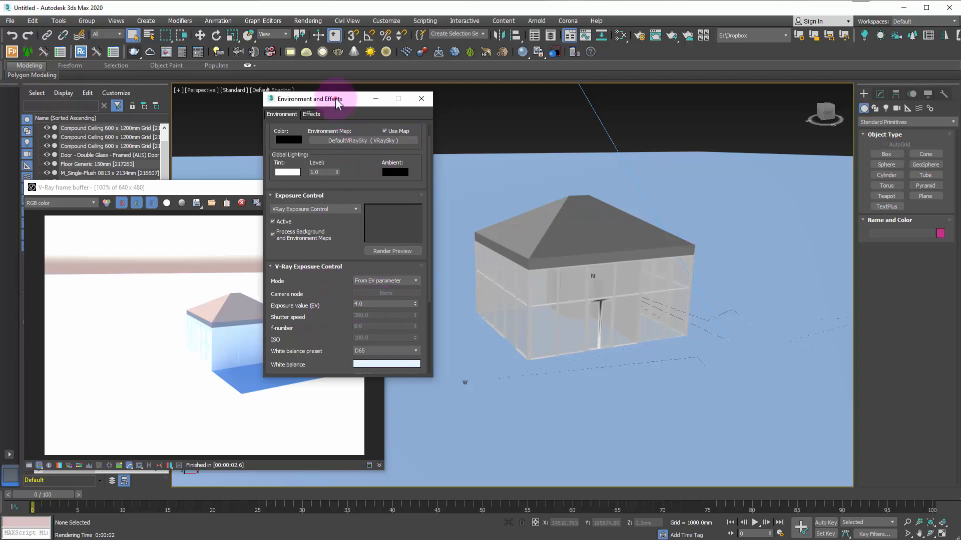
drag(334, 98, 397, 92)
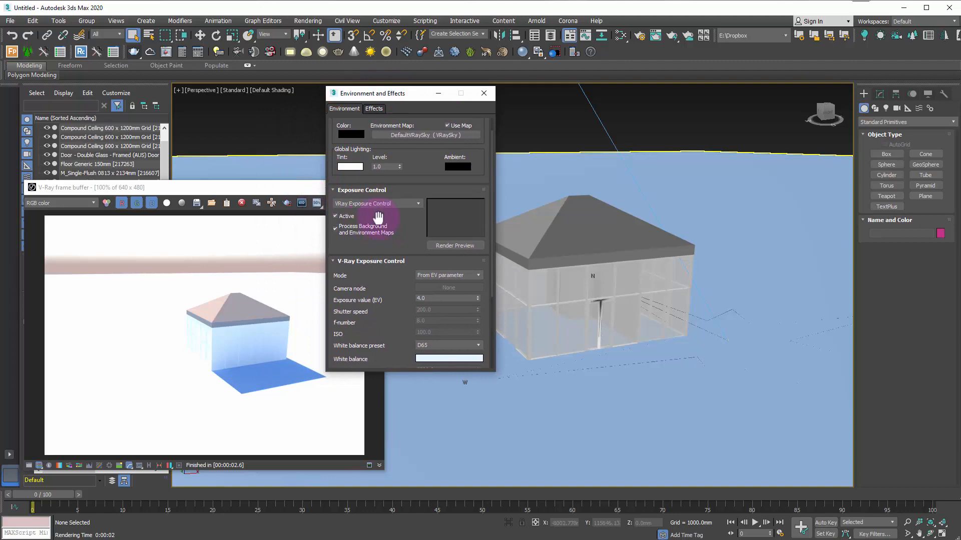
click(450, 246)
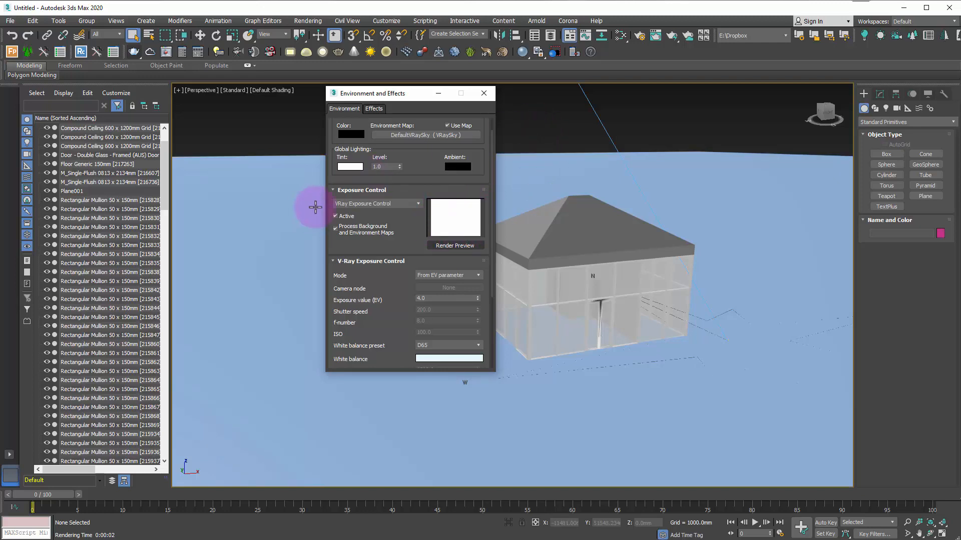
click(133, 52)
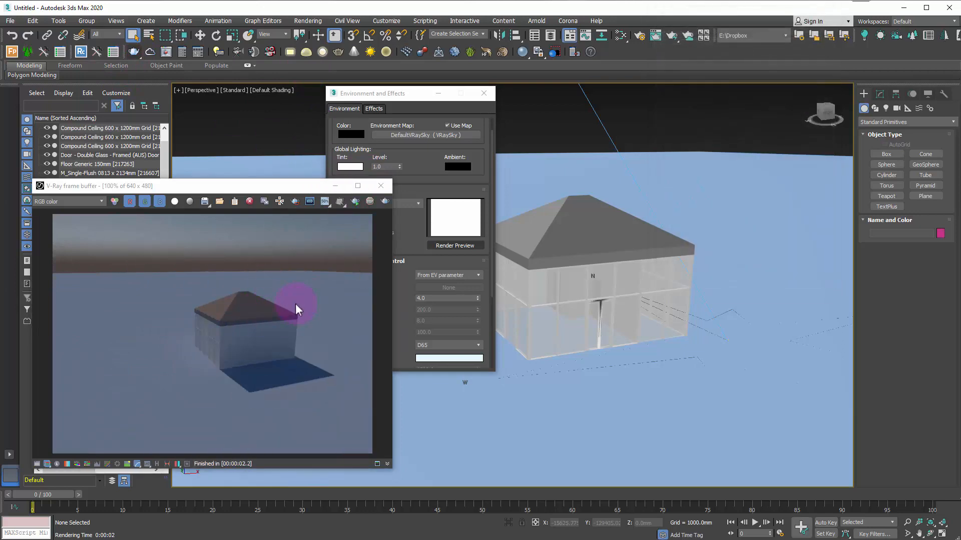
Set the V-Ray exposure value to 3.0 and render the view again
drag(386, 93, 415, 95)
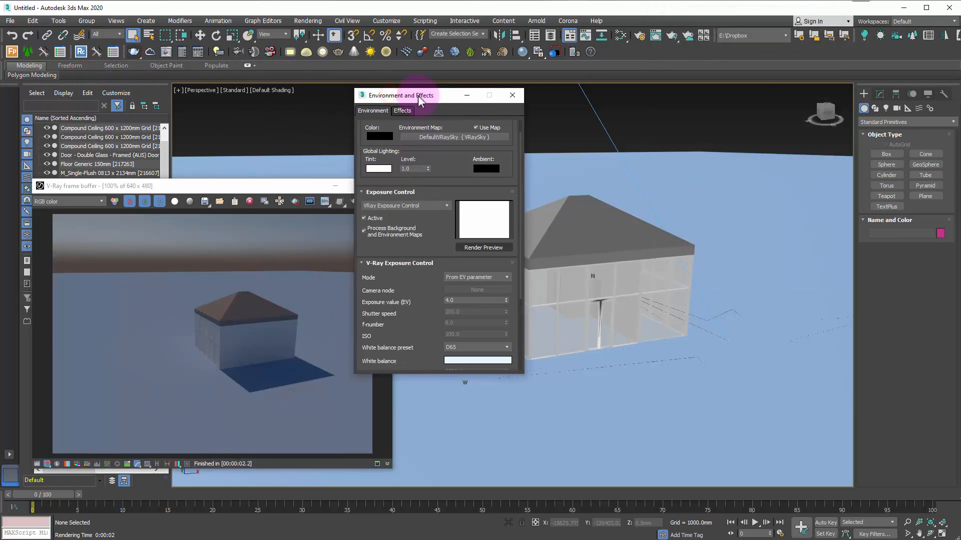
double_click(459, 301)
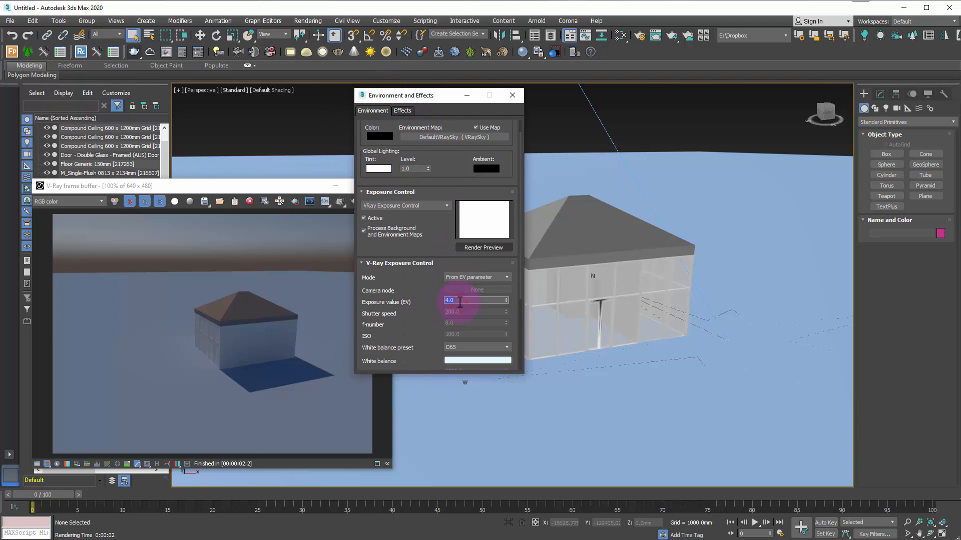
click(337, 243)
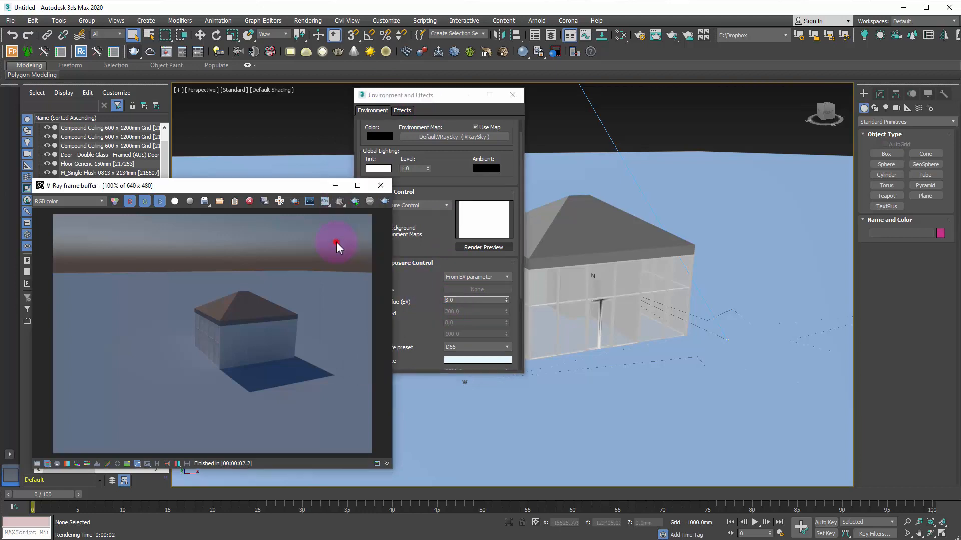
click(385, 201)
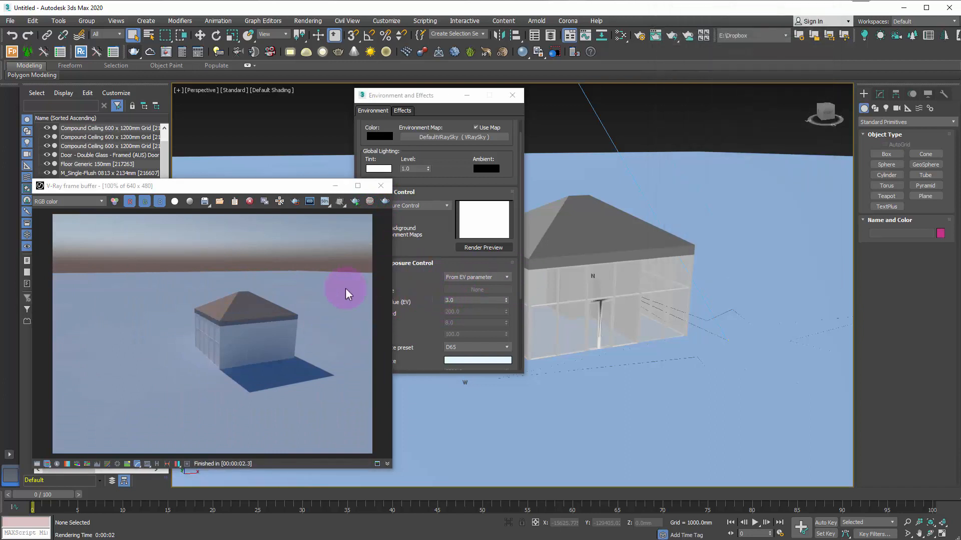
Set the V-Ray exposure value to 2.5, render the view again and close the environment settings
click(422, 279)
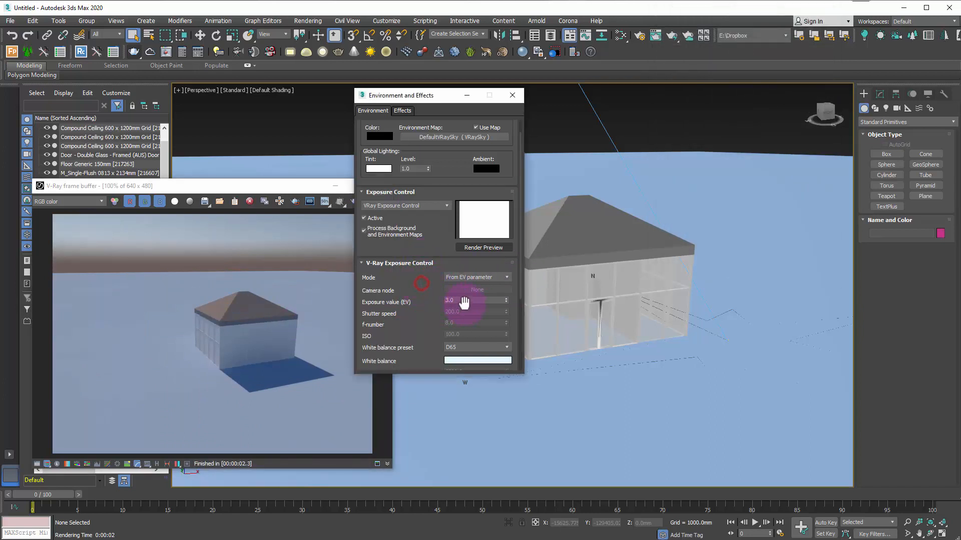
double_click(462, 299)
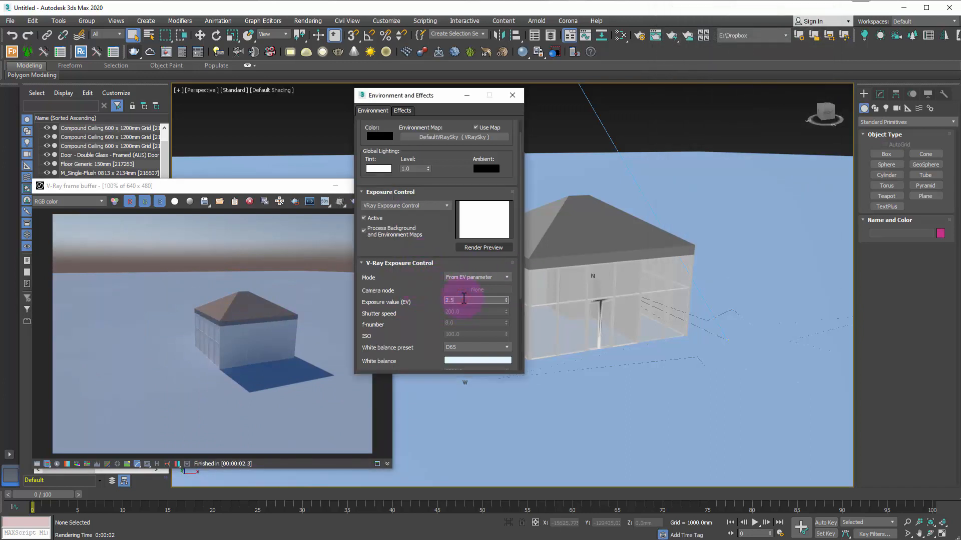
click(305, 236)
click(385, 201)
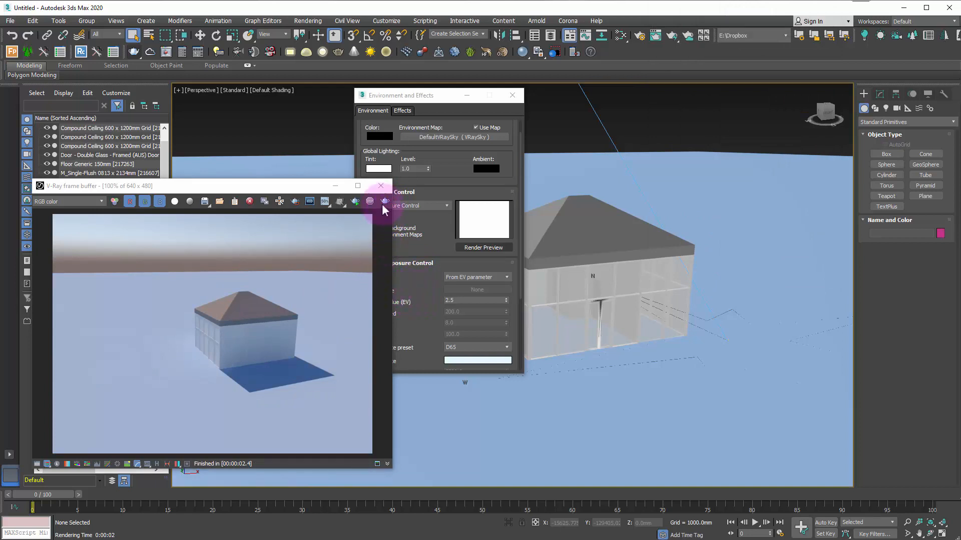
click(513, 100)
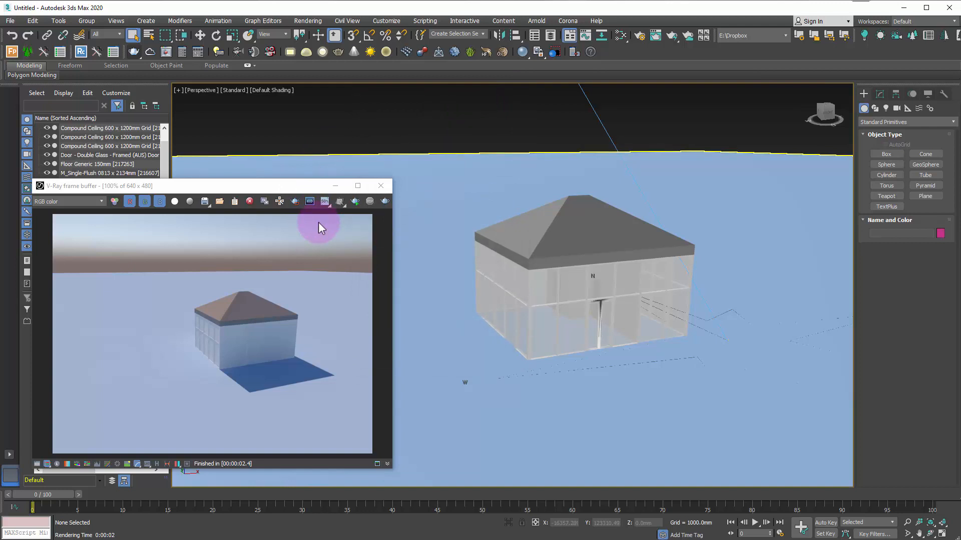
Examine the building's ground shadow and roof shading in the rendered image at different magnifications
click(329, 127)
scroll(235, 382, up, 4)
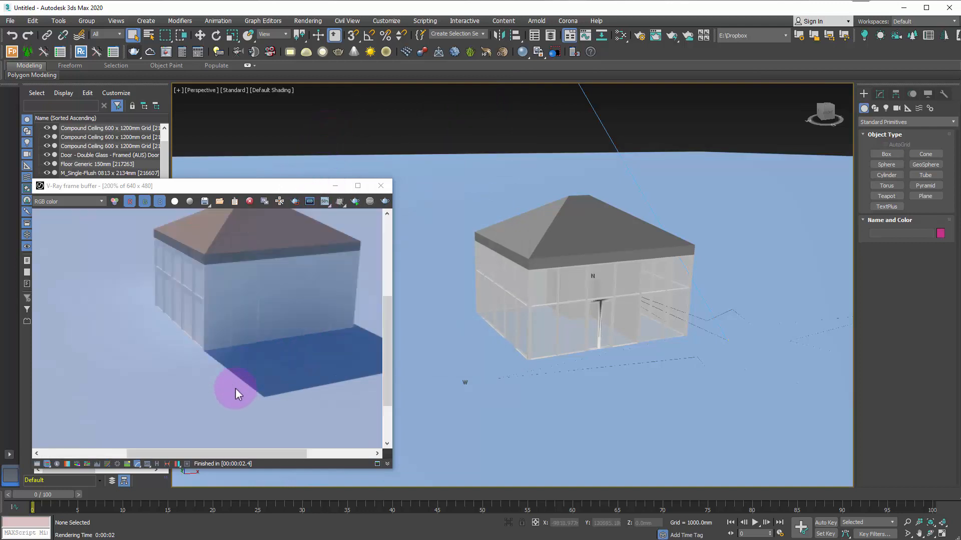
middle_drag(251, 352, 249, 385)
scroll(249, 388, down, 2)
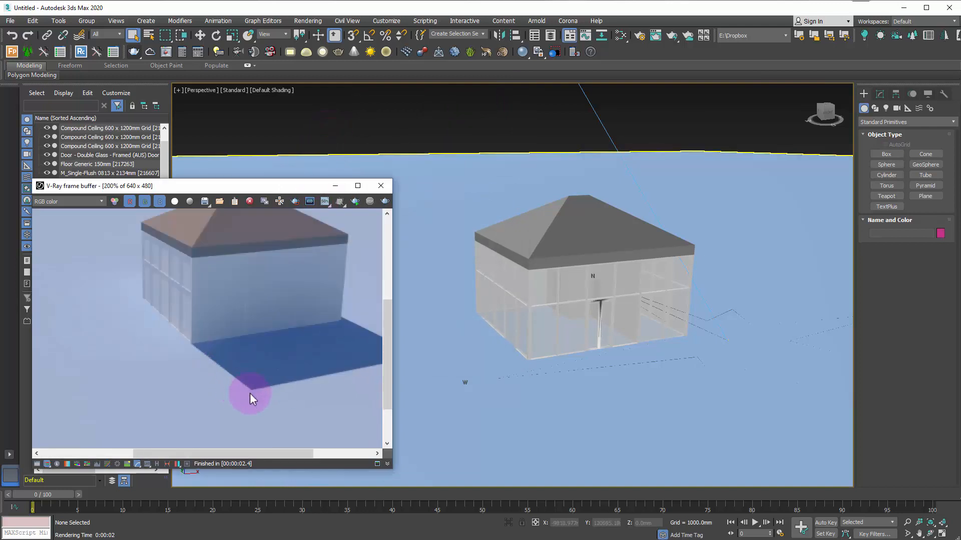
scroll(248, 393, down, 2)
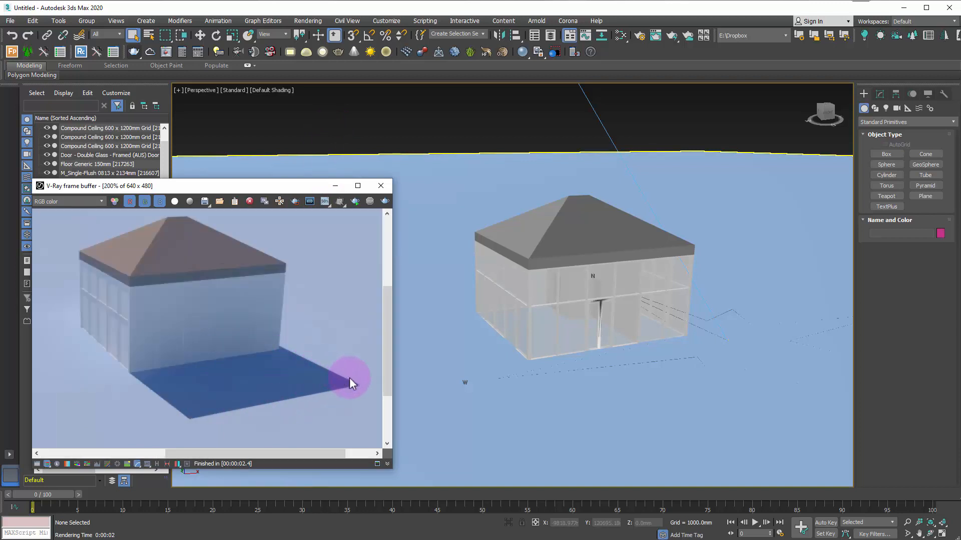
scroll(245, 306, up, 1)
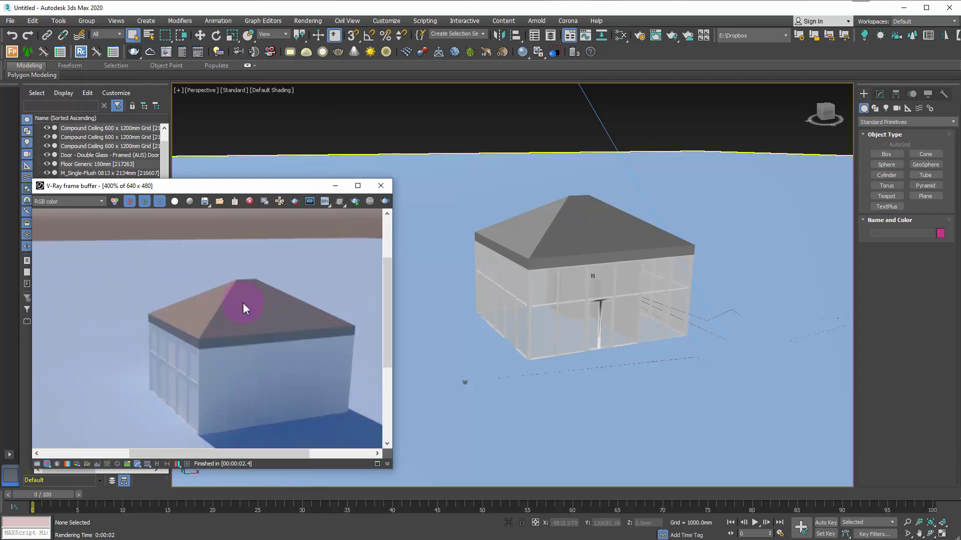
scroll(242, 310, down, 1)
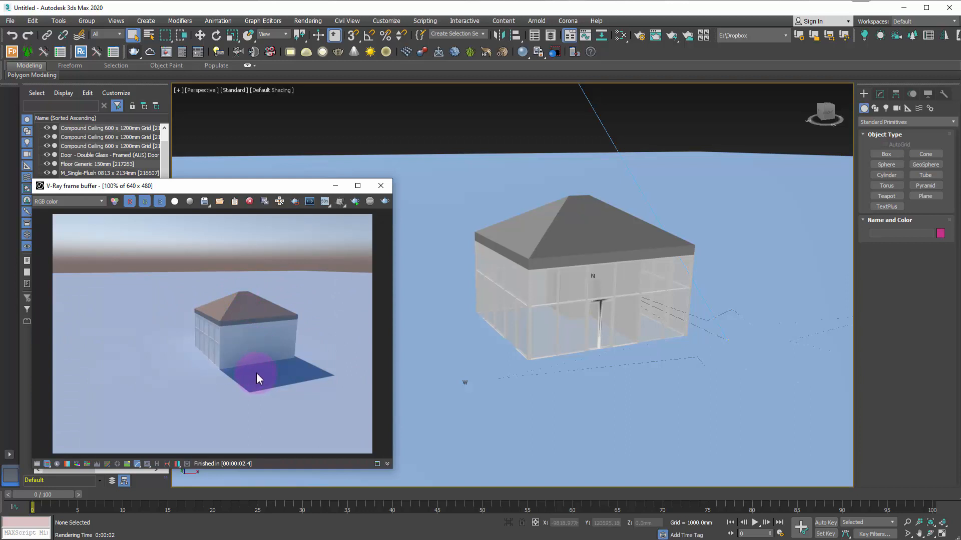
Reposition the frame buffer and inspect the shadow's edges, the glazed walls and the overall exposure of the render up close
drag(210, 186, 230, 174)
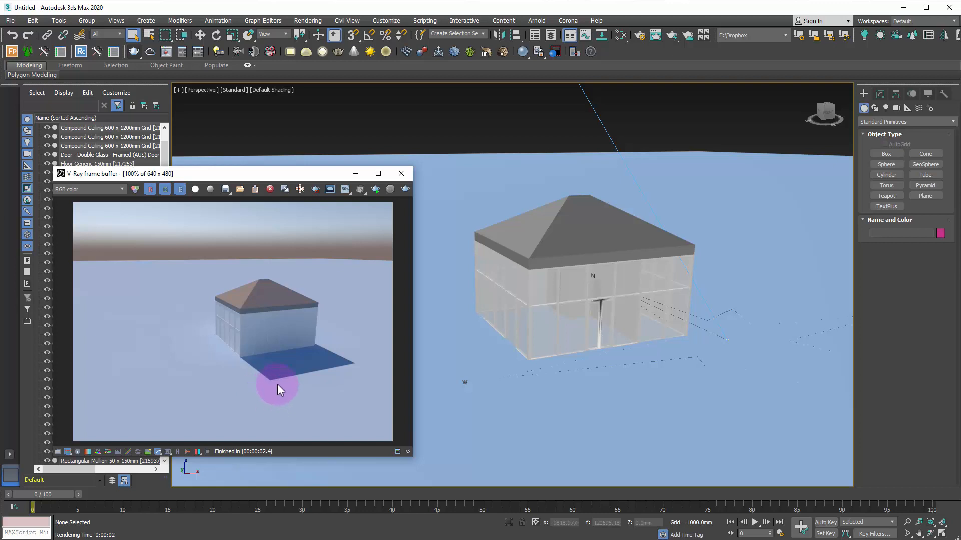
scroll(278, 386, up, 2)
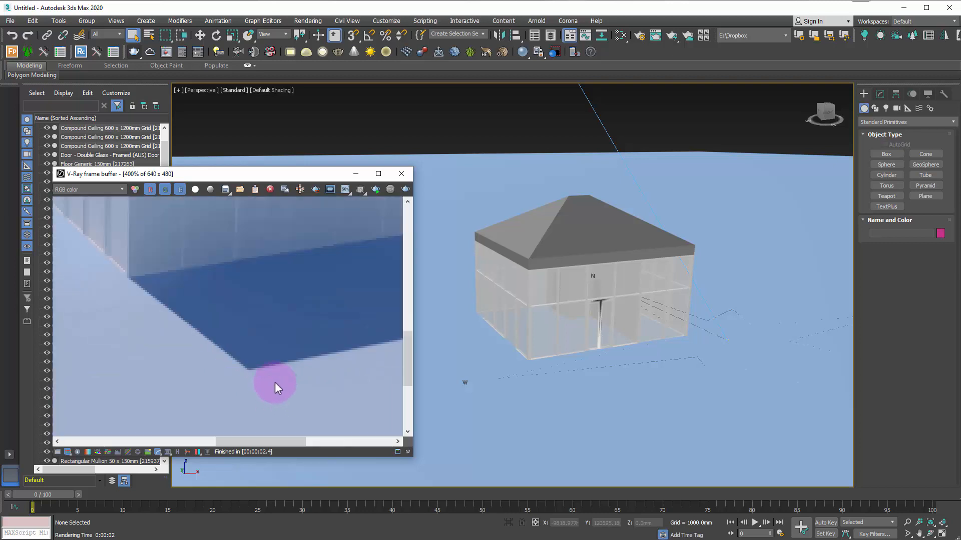
scroll(242, 379, up, 1)
middle_drag(190, 273, 371, 400)
middle_drag(200, 213, 217, 290)
scroll(217, 290, down, 1)
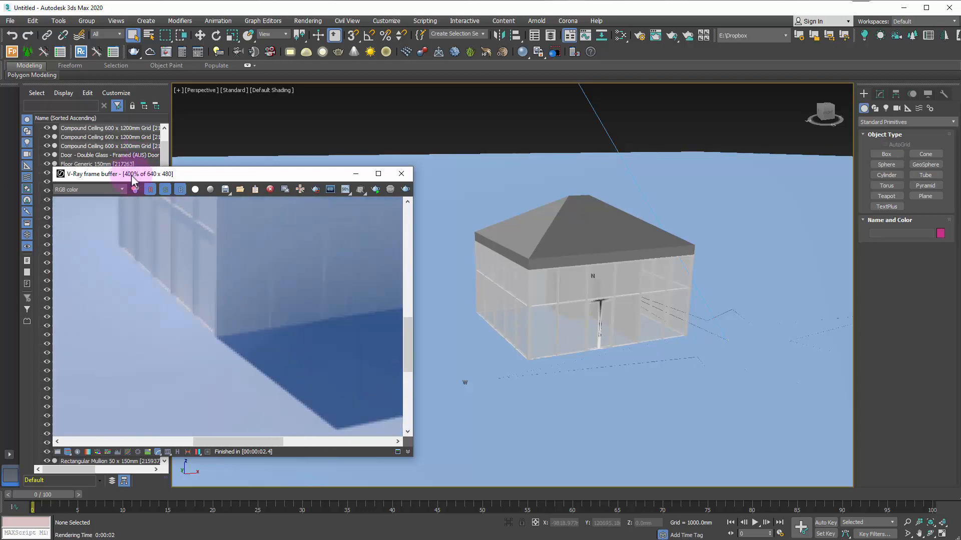
middle_drag(317, 279, 245, 301)
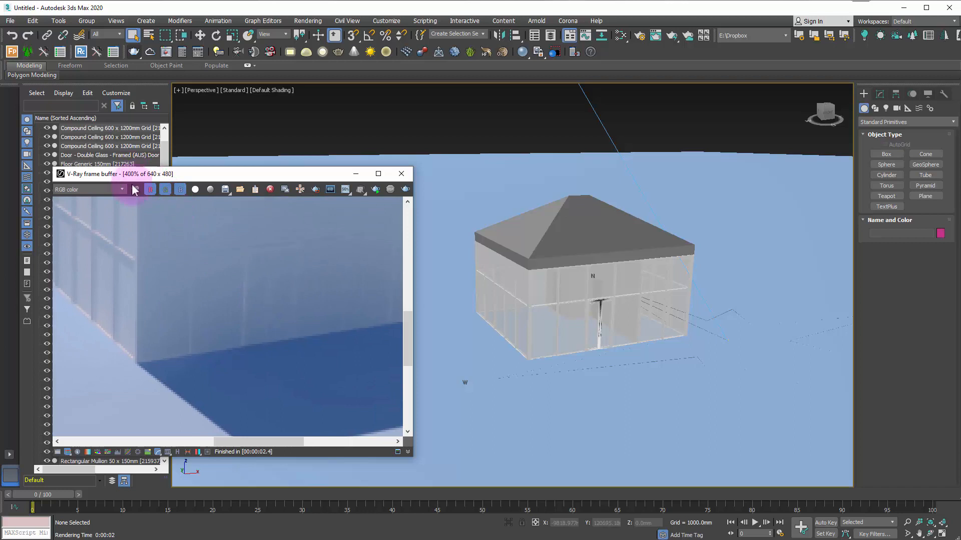
middle_drag(287, 345, 236, 347)
scroll(229, 332, down, 1)
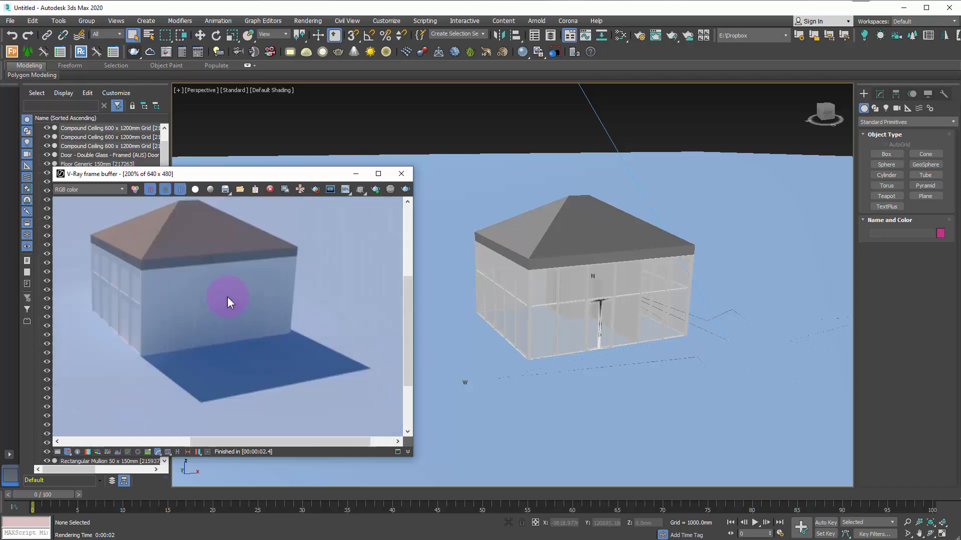
scroll(227, 298, down, 5)
scroll(237, 315, up, 4)
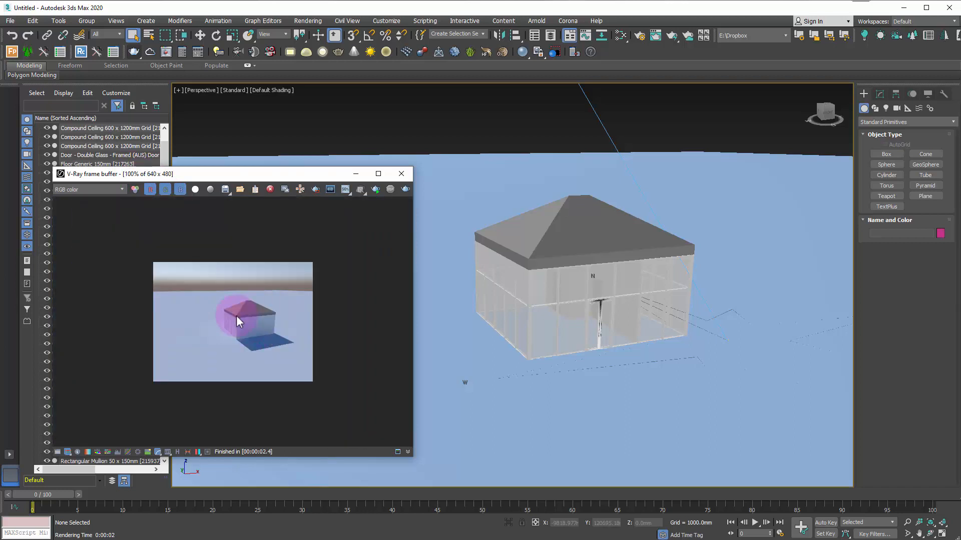
scroll(236, 315, up, 1)
scroll(168, 215, down, 1)
scroll(171, 234, up, 1)
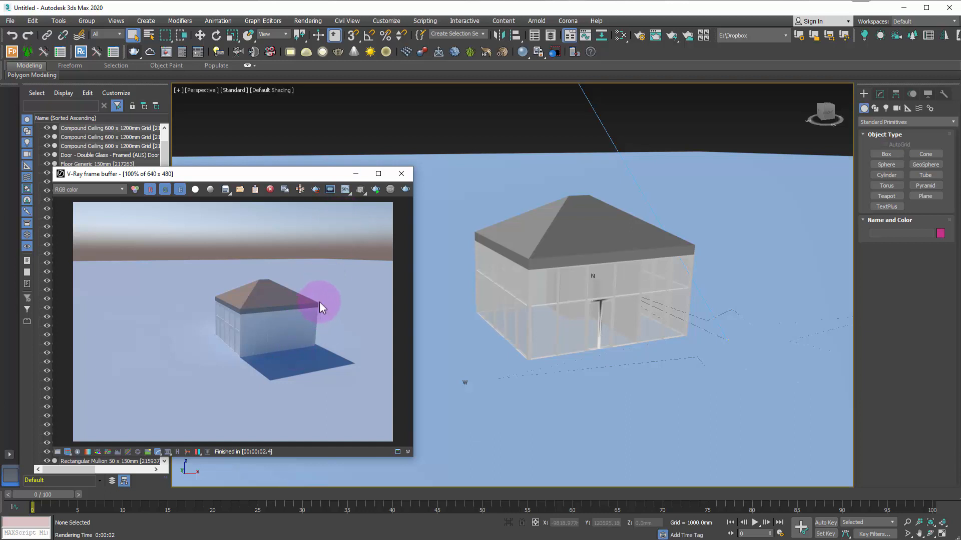
Examine the roof edge and the shaded glass wall in the rendered image at different magnifications
scroll(304, 332, up, 3)
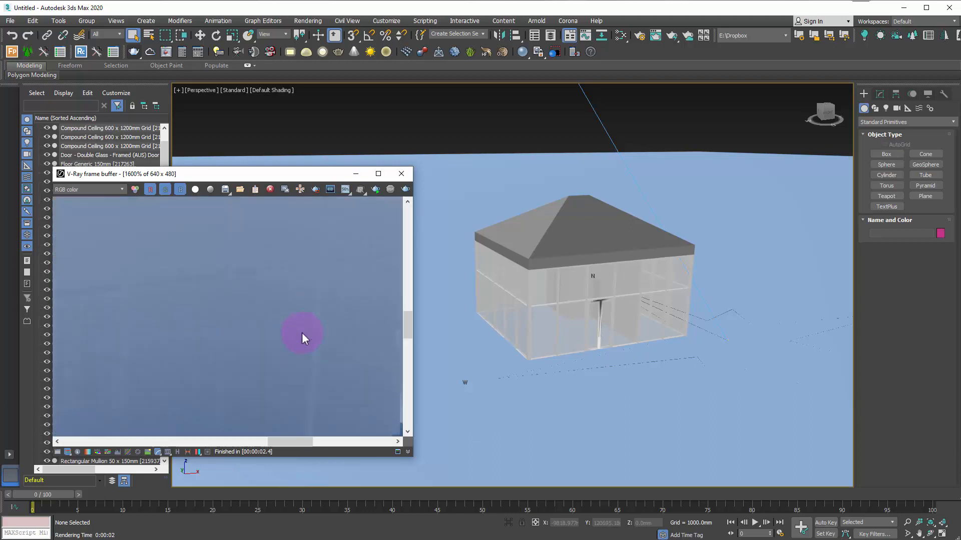
middle_drag(308, 328, 274, 388)
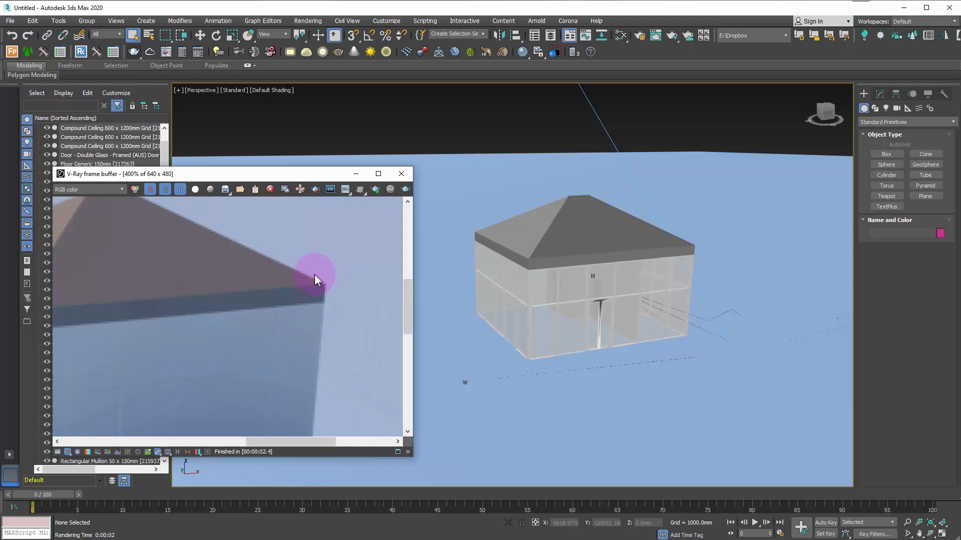
scroll(312, 276, down, 3)
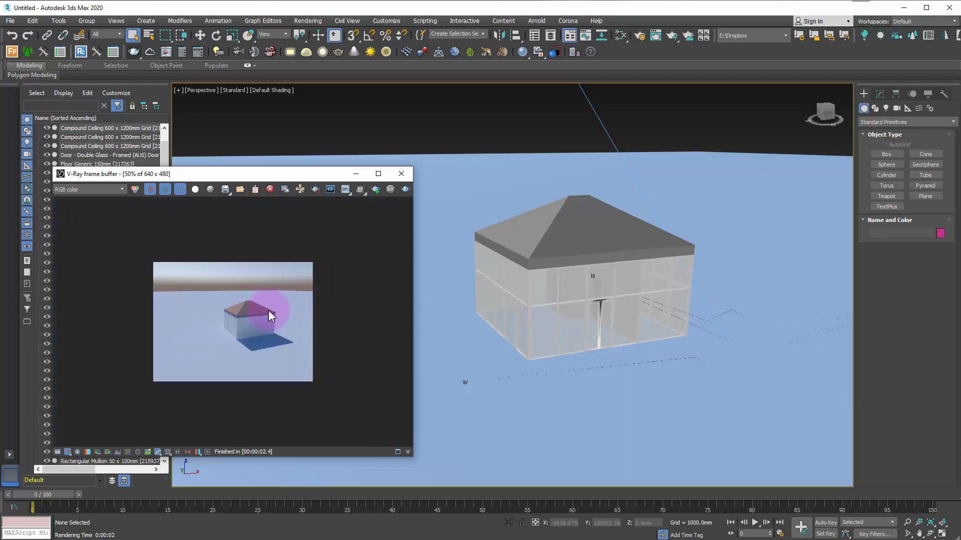
scroll(156, 211, up, 1)
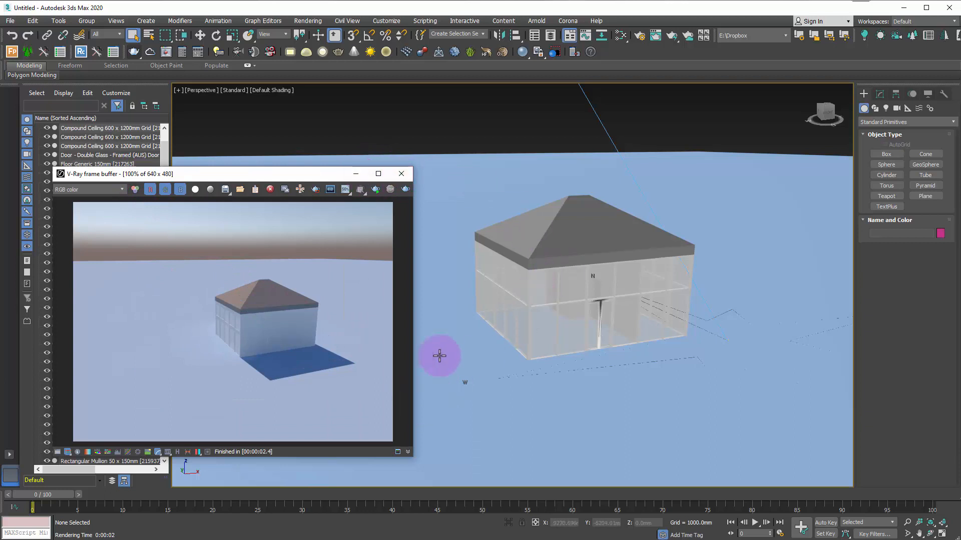
Select the daylight system's sun, set its VRaySun size multiplier to 10.0 and render the view
scroll(591, 331, down, 5)
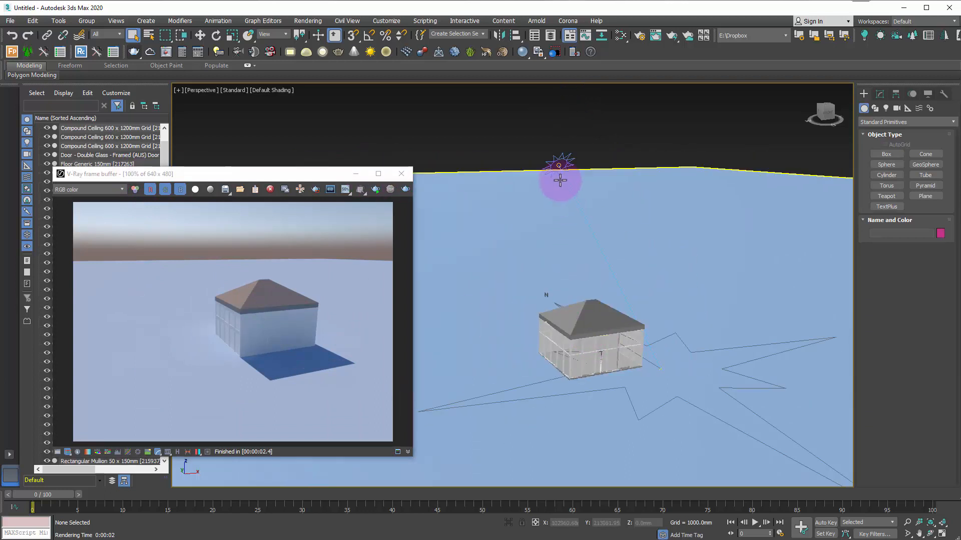
click(559, 164)
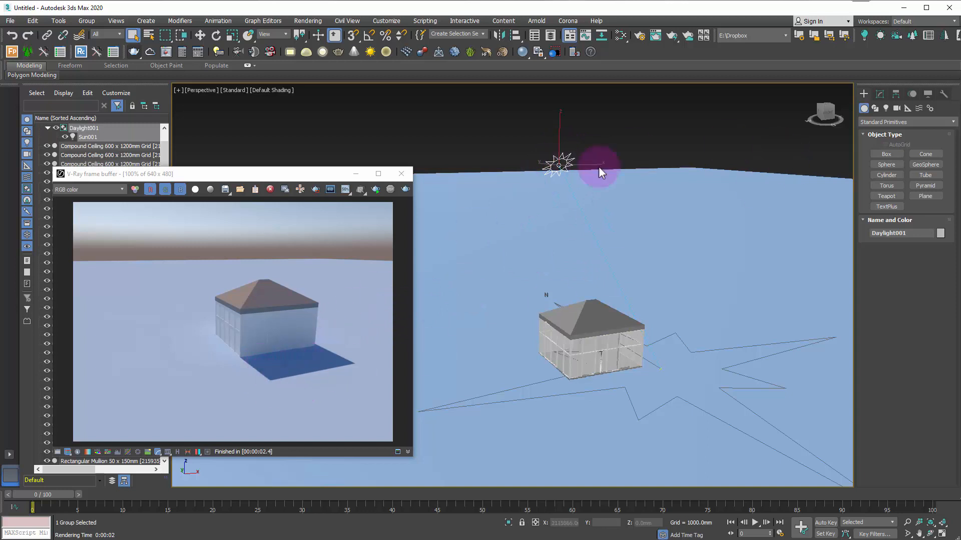
click(882, 94)
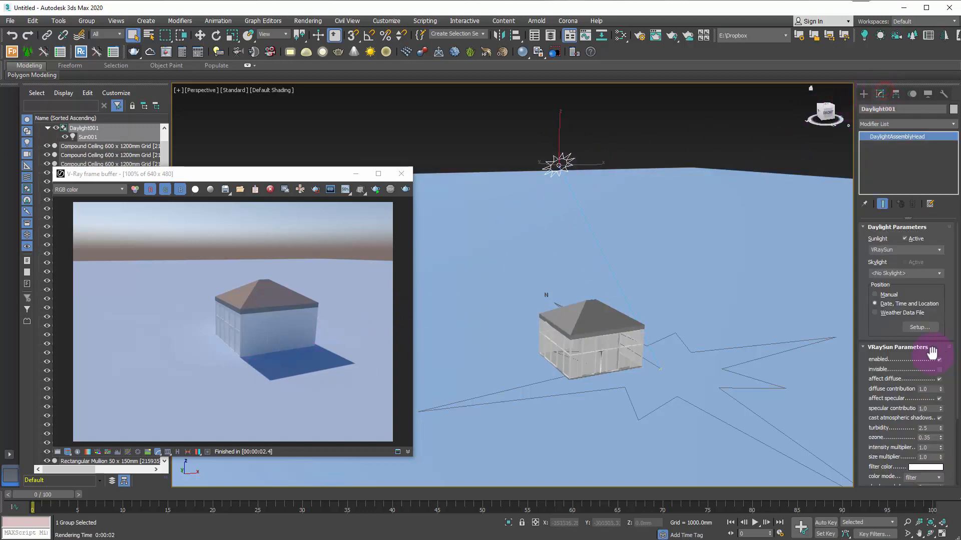
drag(884, 326, 880, 247)
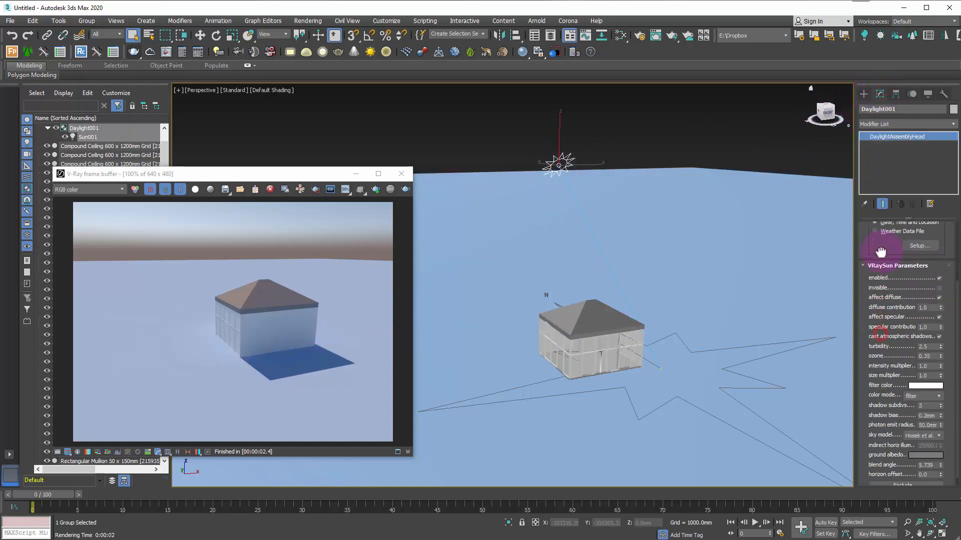
click(882, 378)
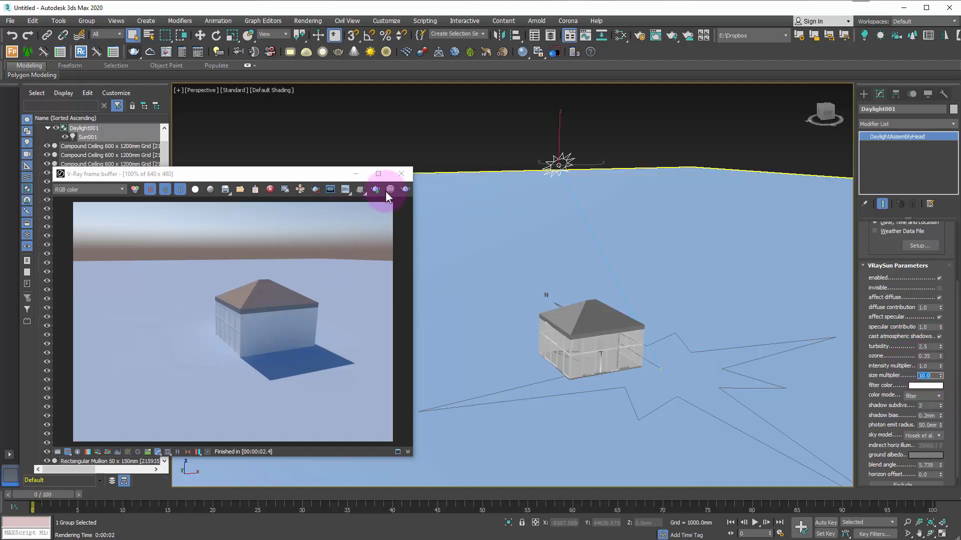
click(410, 188)
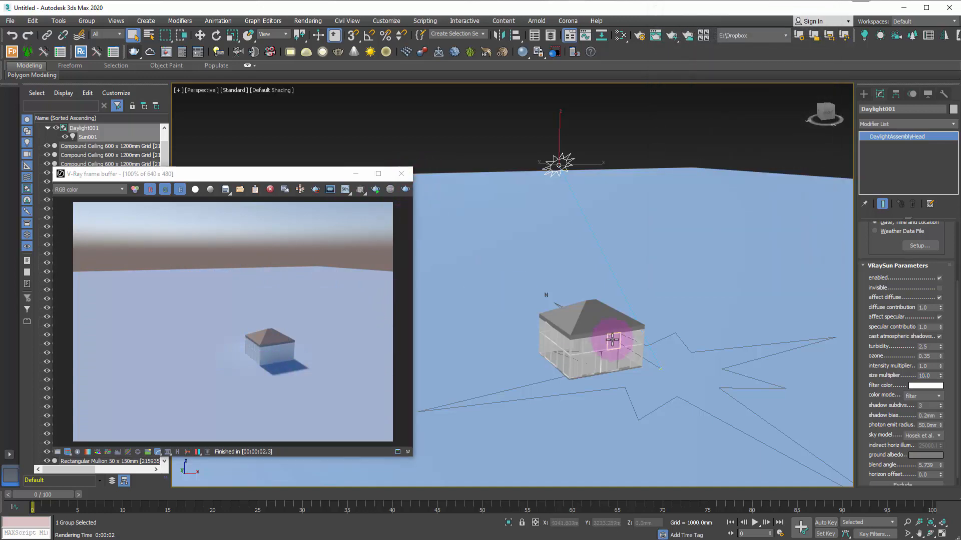
Frame the building closer in the Perspective viewport and render it again to check the shadow softness
scroll(626, 370, up, 5)
middle_drag(626, 370, 607, 348)
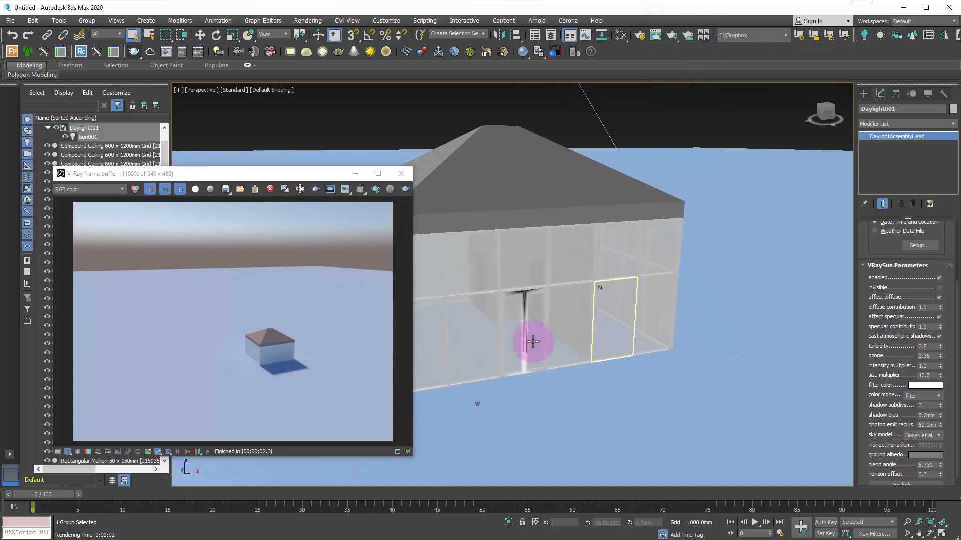
click(405, 191)
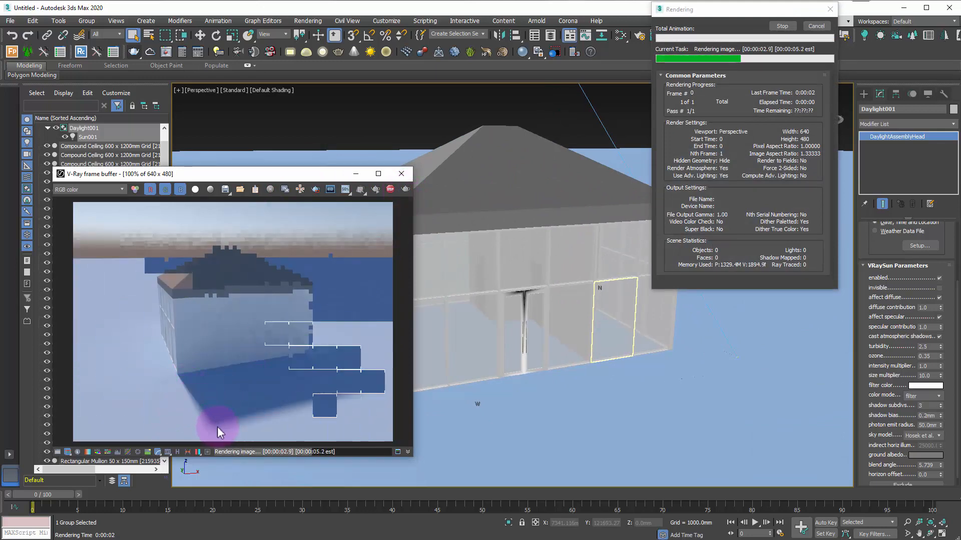
Set the VRaySun size multiplier to 4.0 and render the view again
click(933, 376)
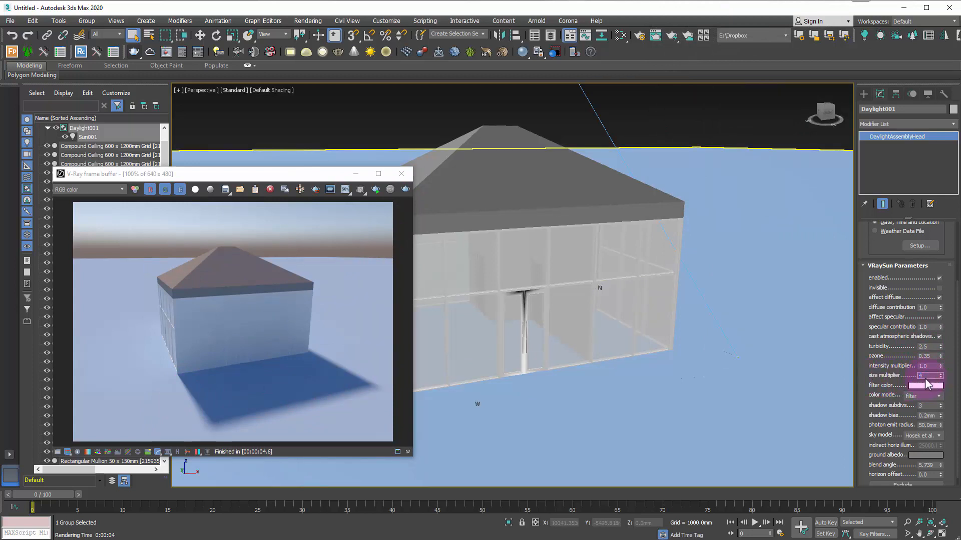
text(4)
click(405, 190)
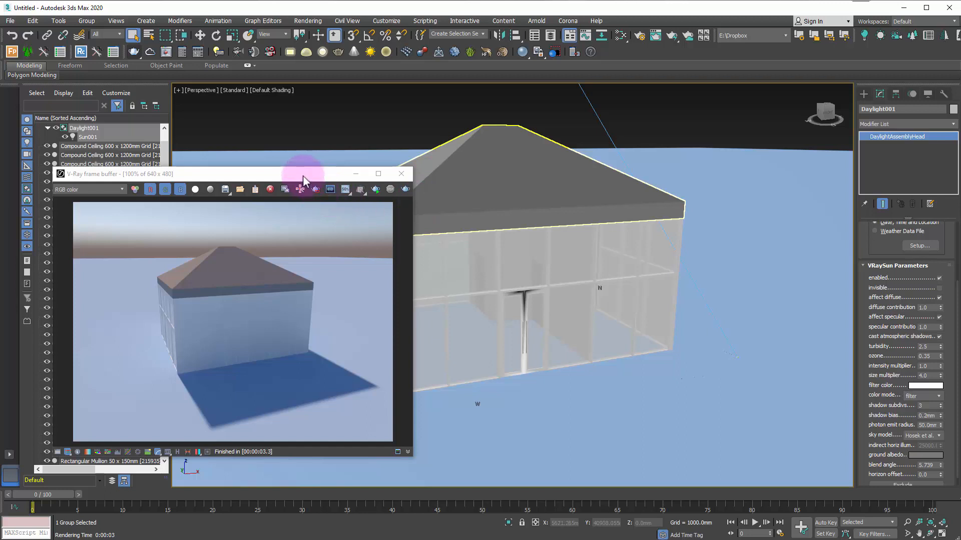
Move the V-Ray frame buffer clear of the building and show safe frames in the Perspective viewport
drag(306, 174, 325, 170)
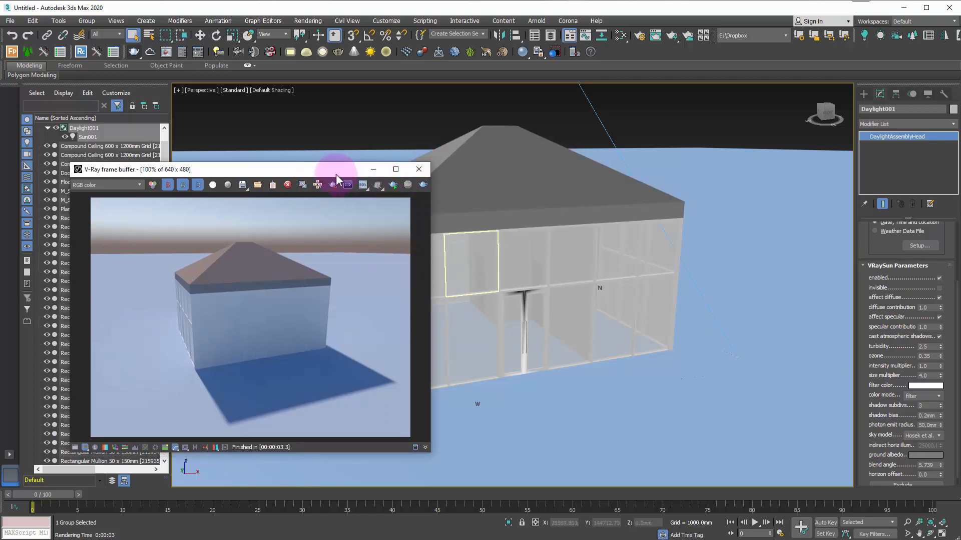
drag(333, 175, 566, 172)
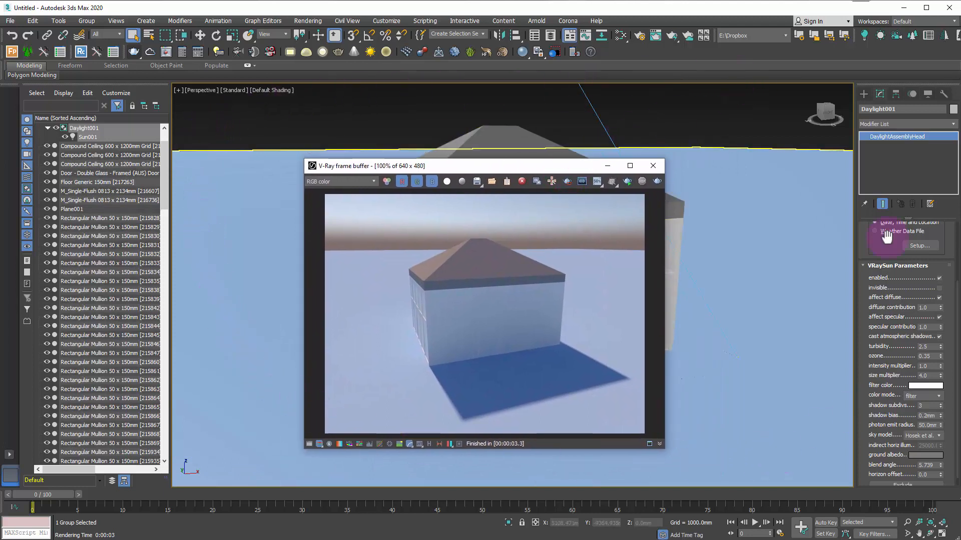
drag(482, 167, 183, 205)
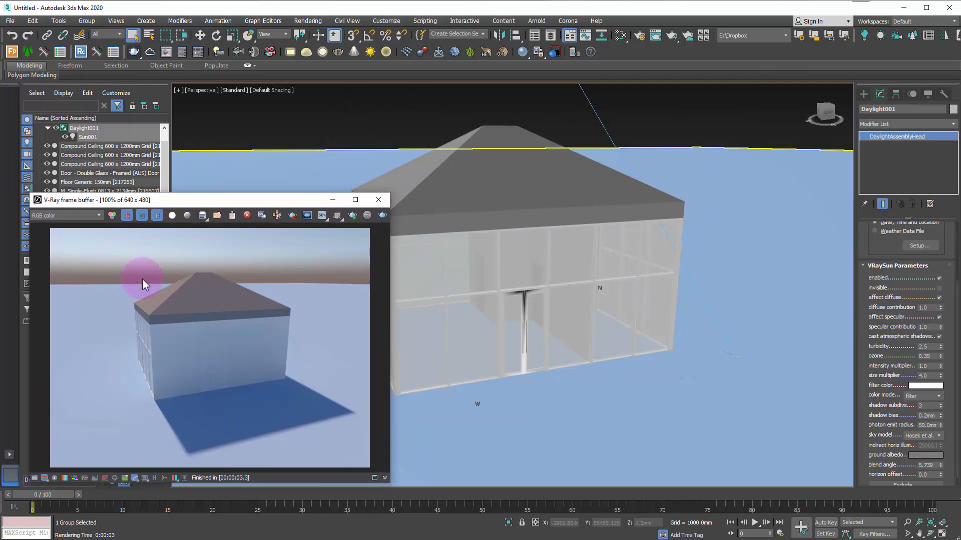
click(202, 92)
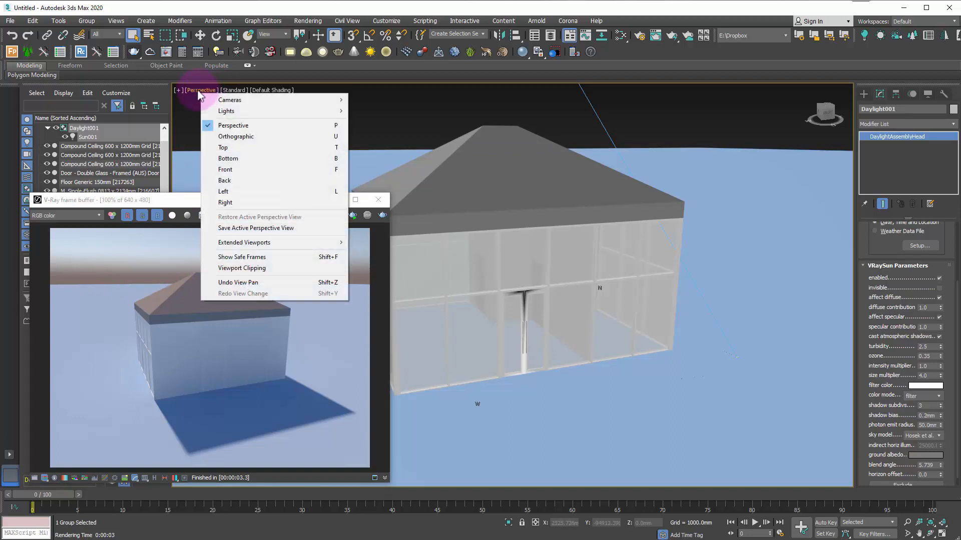
click(229, 262)
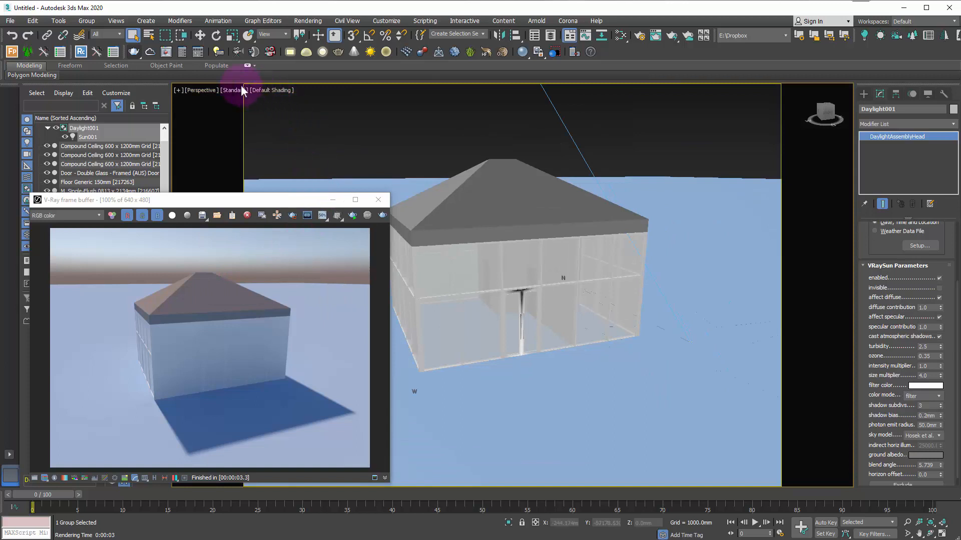
drag(230, 205, 211, 232)
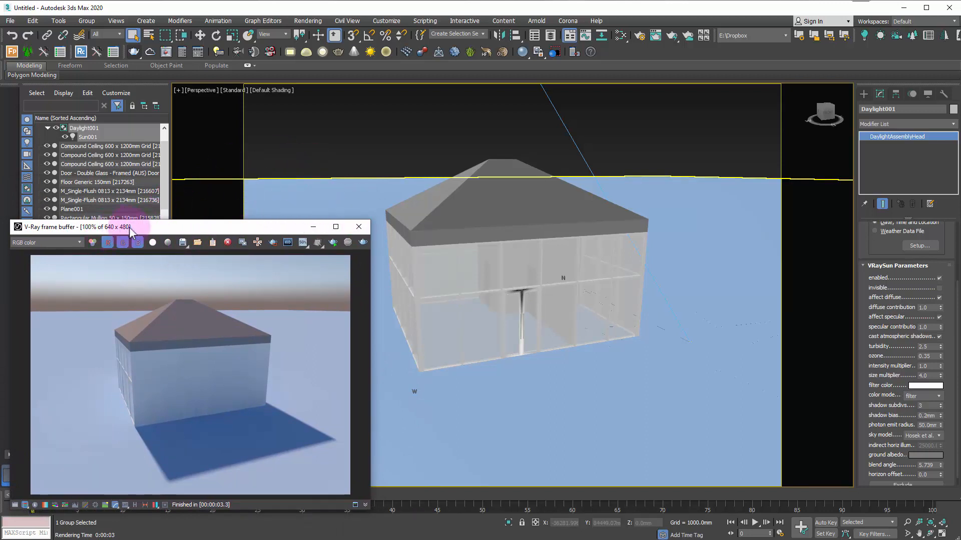
Deselect the daylight system and open the Render Setup settings
click(326, 134)
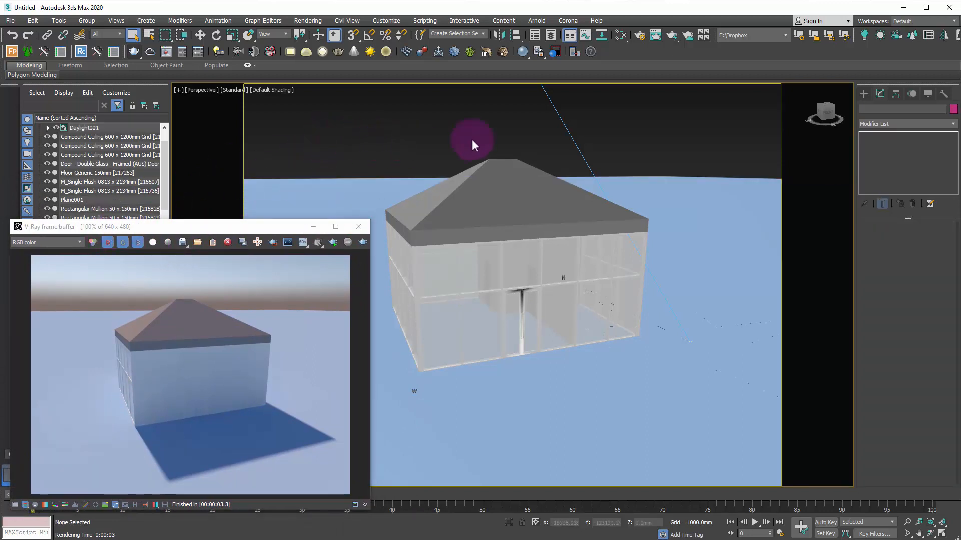
click(308, 22)
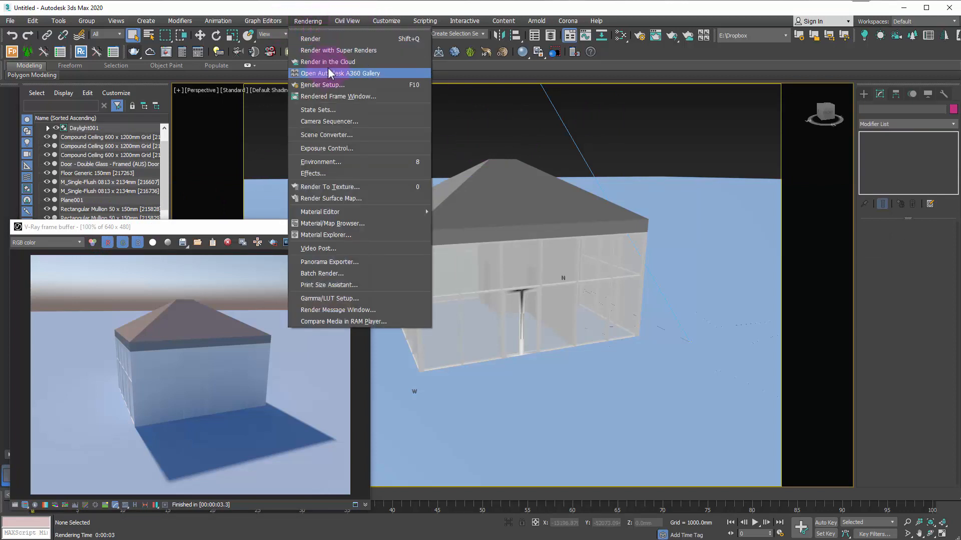
click(406, 86)
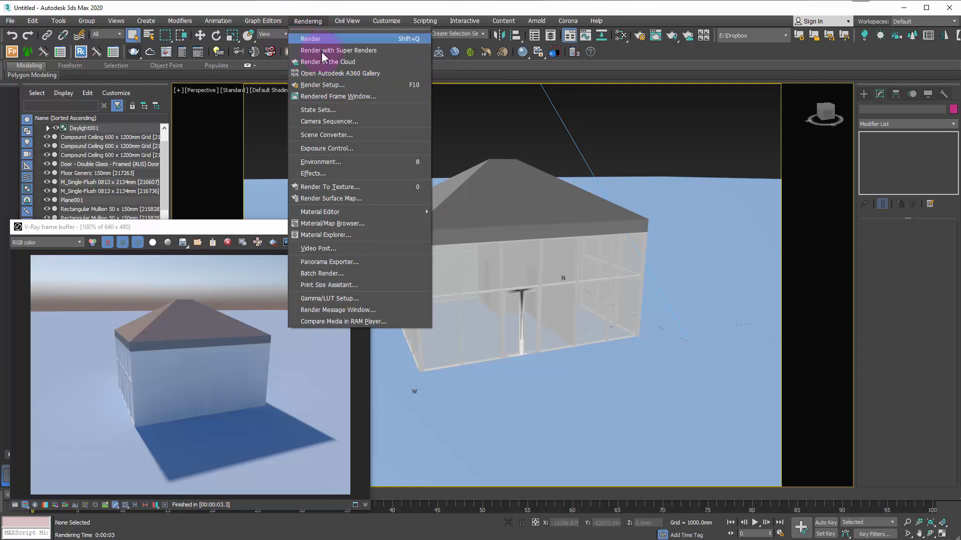
click(332, 84)
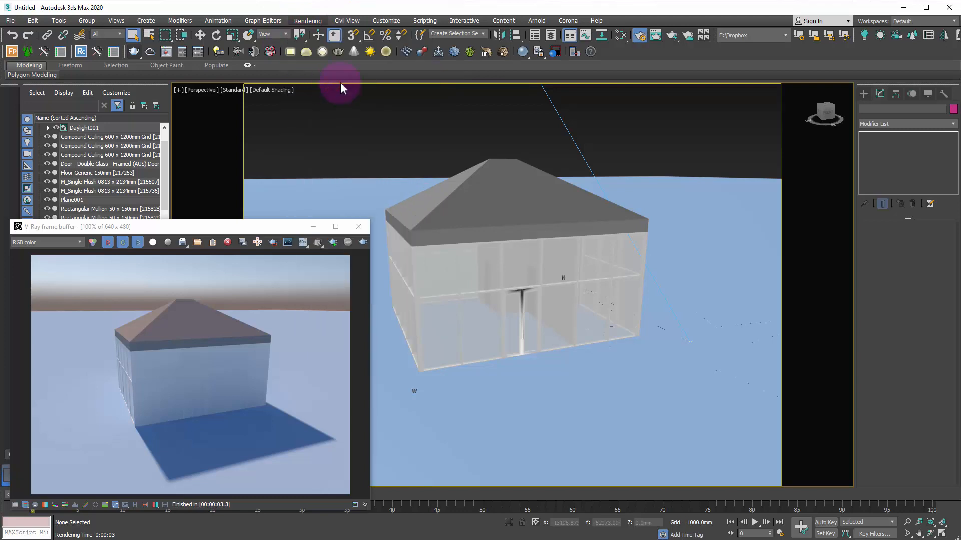
Try different custom output widths in the render setup
drag(428, 137, 534, 65)
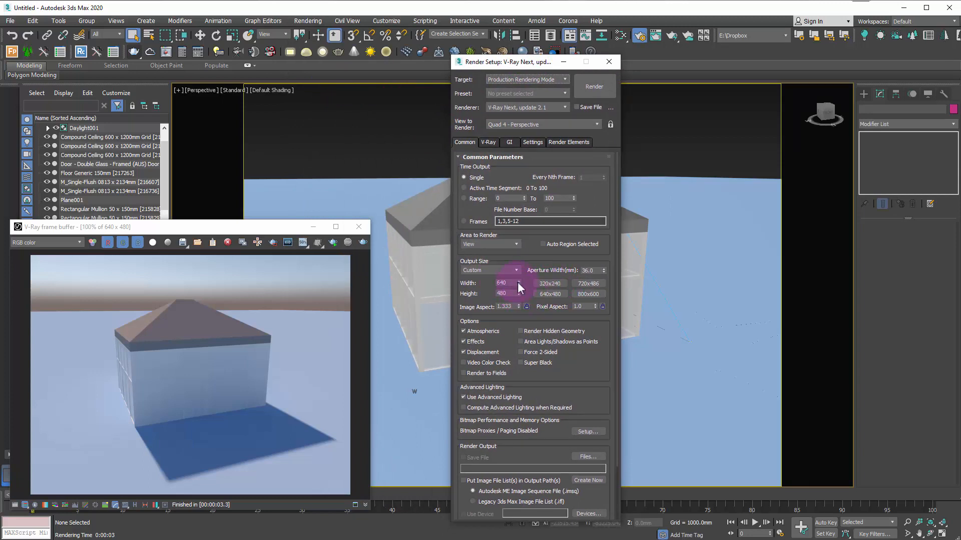
drag(518, 283, 550, 531)
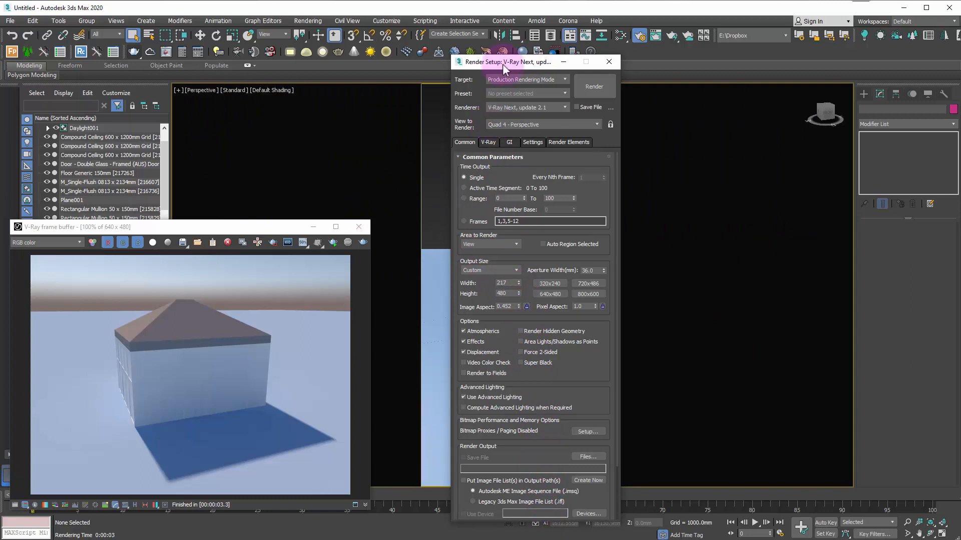
drag(502, 64, 739, 45)
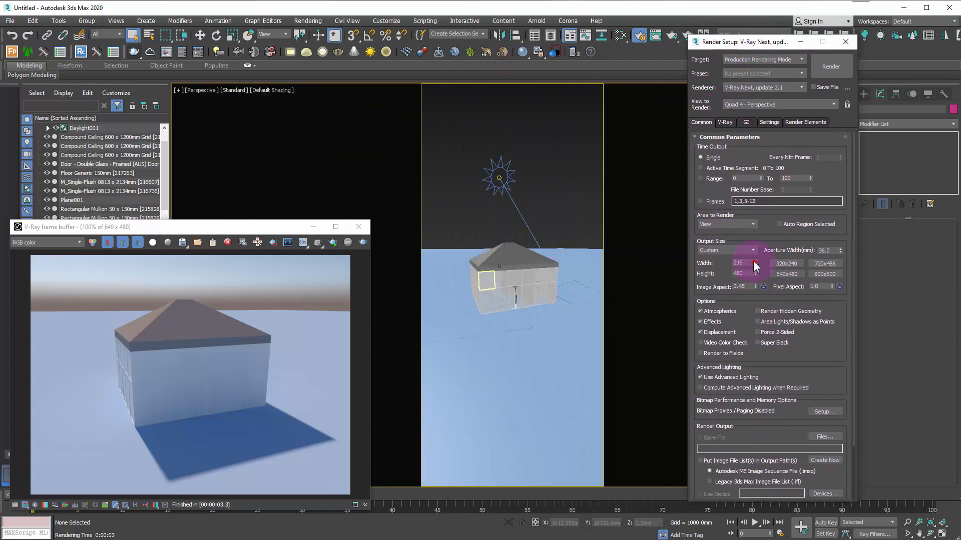
drag(754, 263, 729, 150)
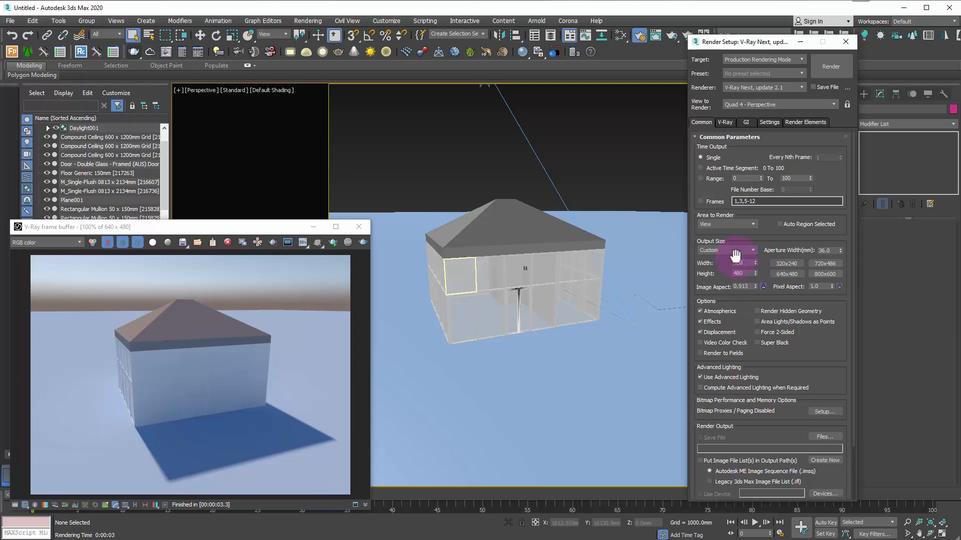
Set the render output size to the HDTV (video) preset at 1280x720 and close the render setup
click(719, 249)
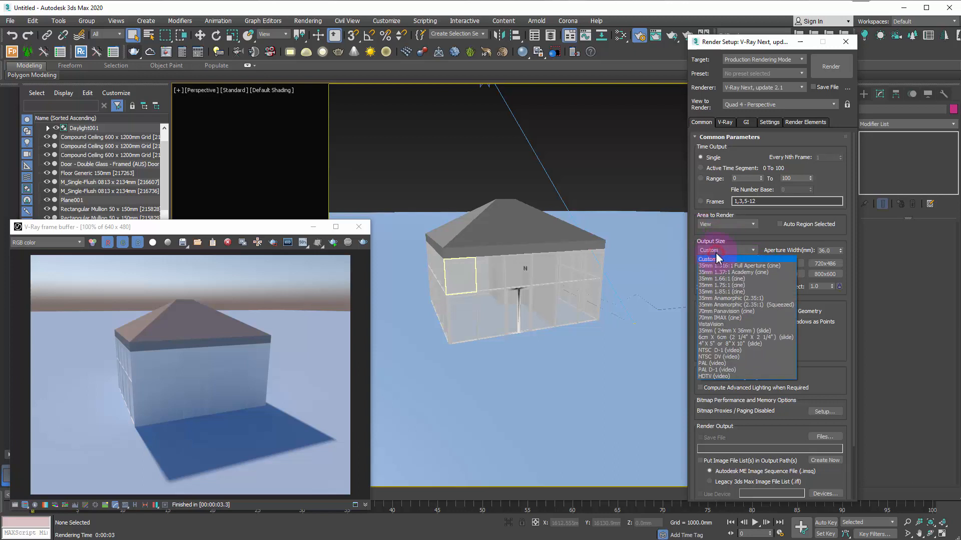
click(726, 377)
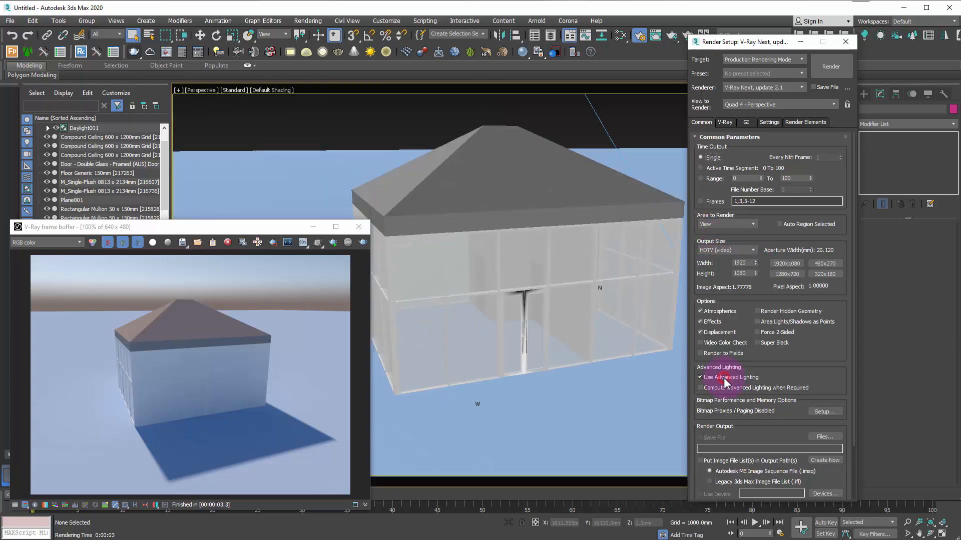
click(793, 265)
click(794, 276)
click(787, 263)
click(793, 276)
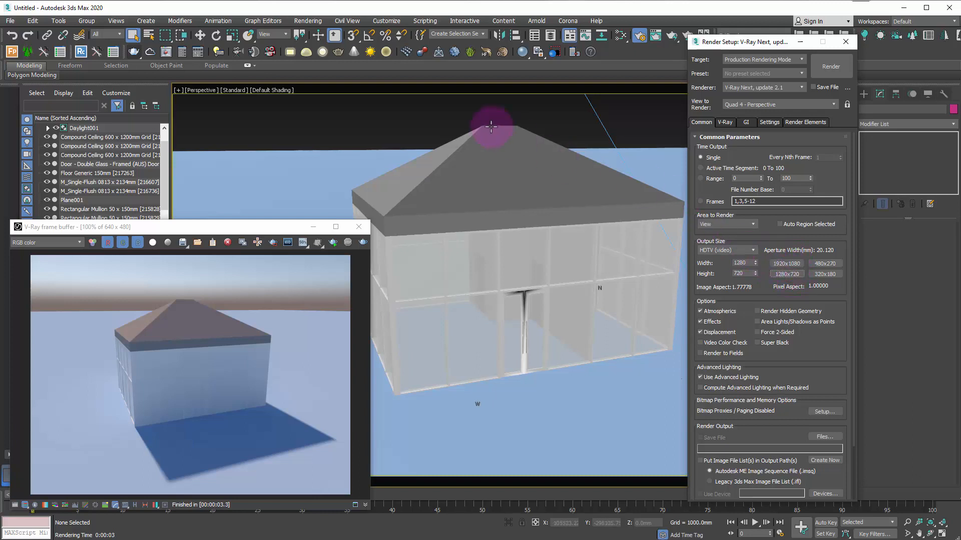
click(848, 42)
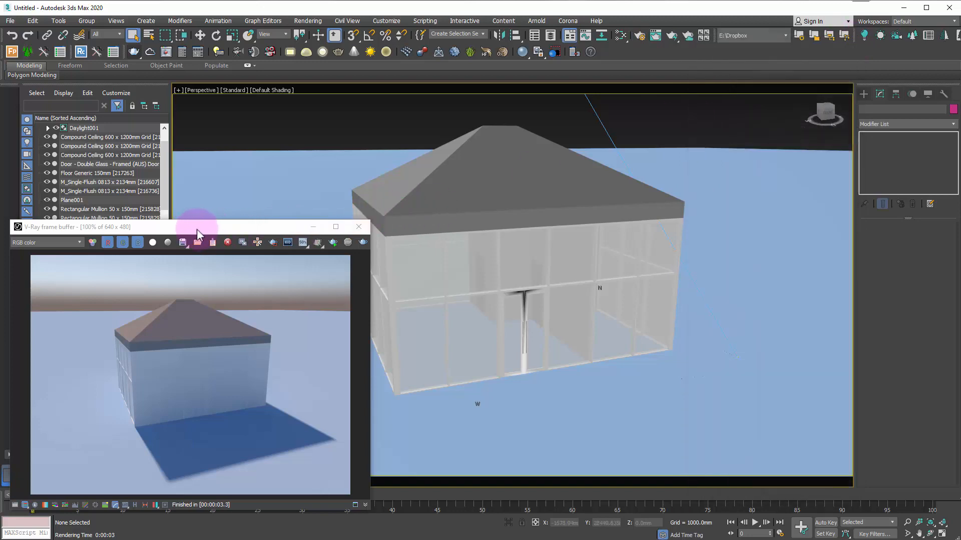
Render the perspective view with V-Ray at the new output size, inspect the image and close the frame buffer
drag(194, 228, 203, 184)
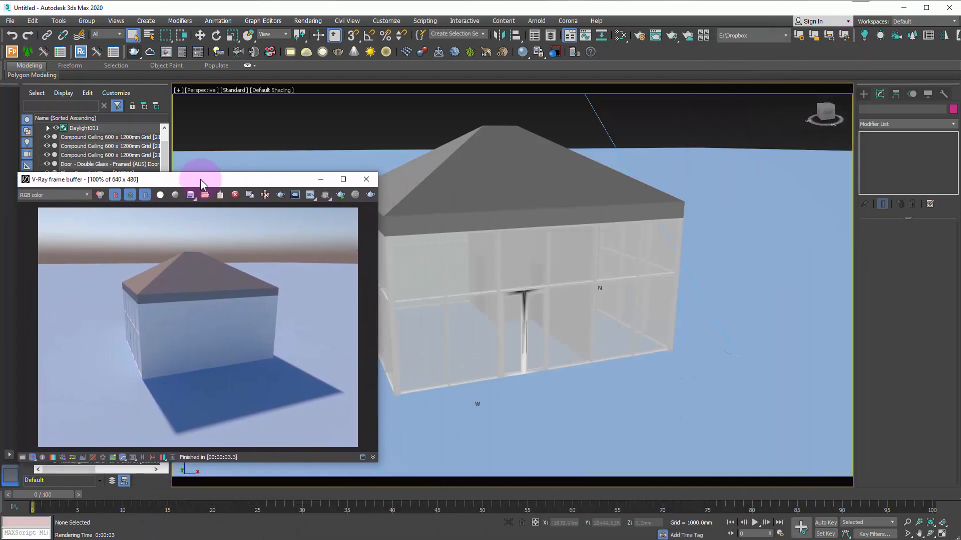
click(370, 195)
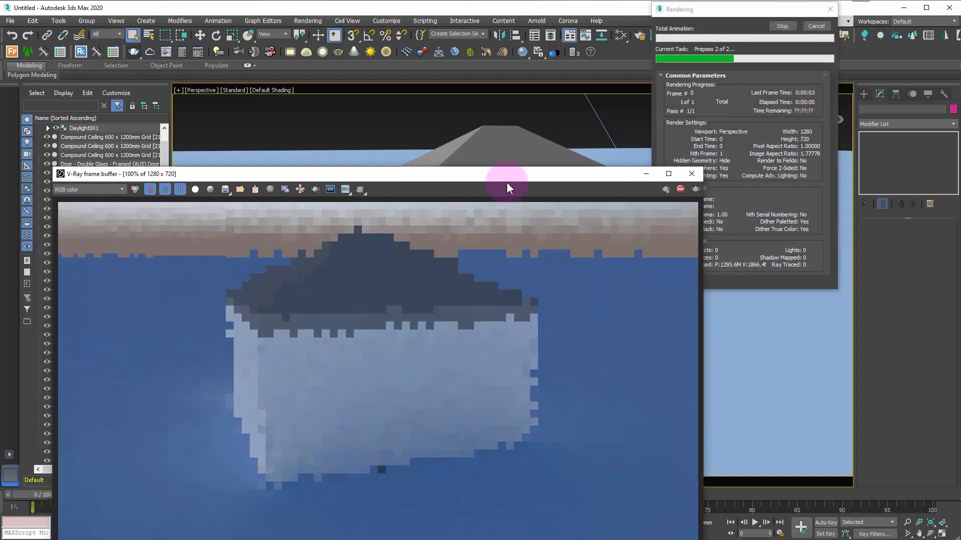
drag(506, 170, 497, 85)
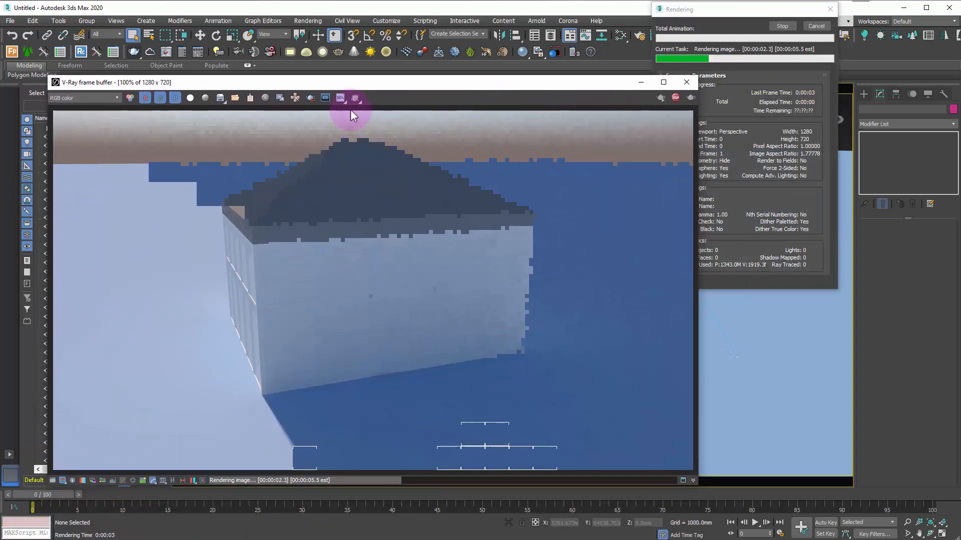
drag(342, 82, 334, 63)
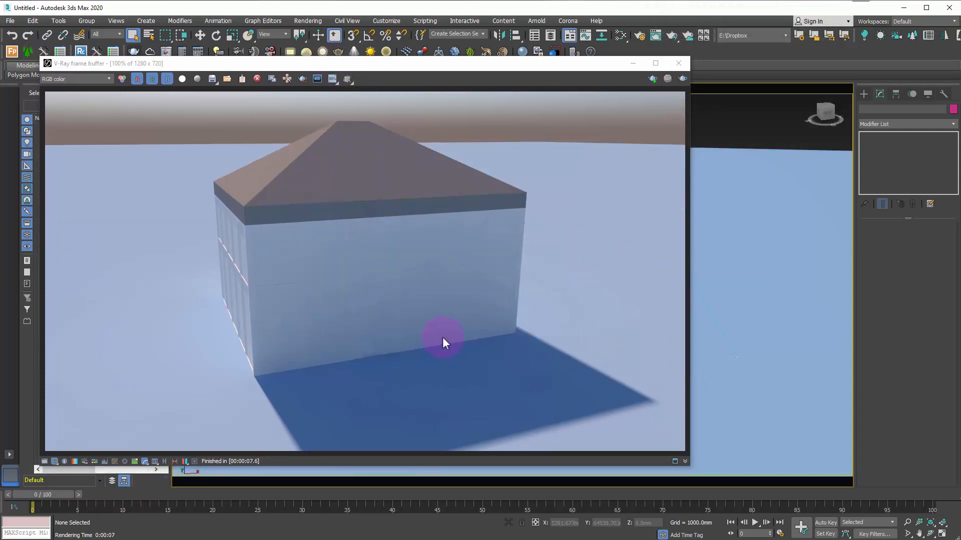
drag(343, 59, 345, 37)
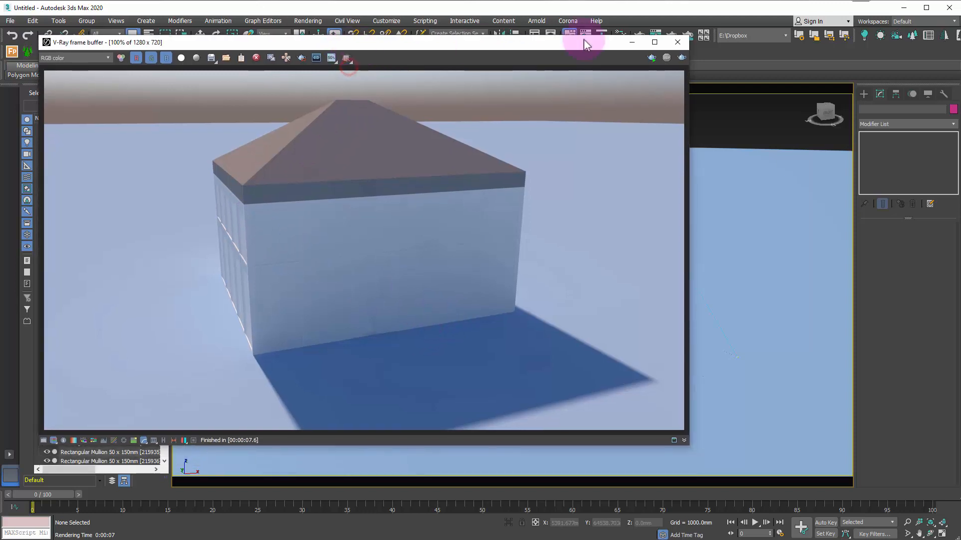
click(677, 42)
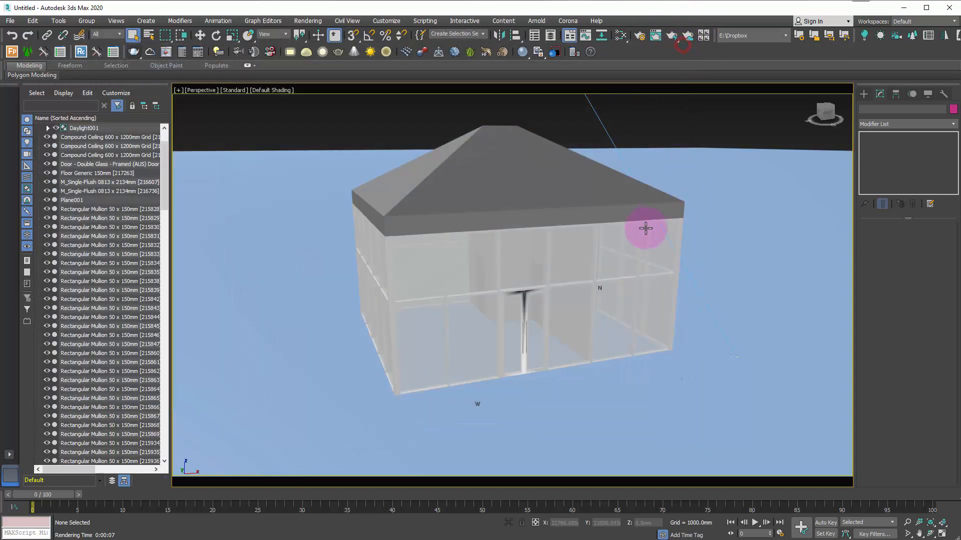
click(281, 149)
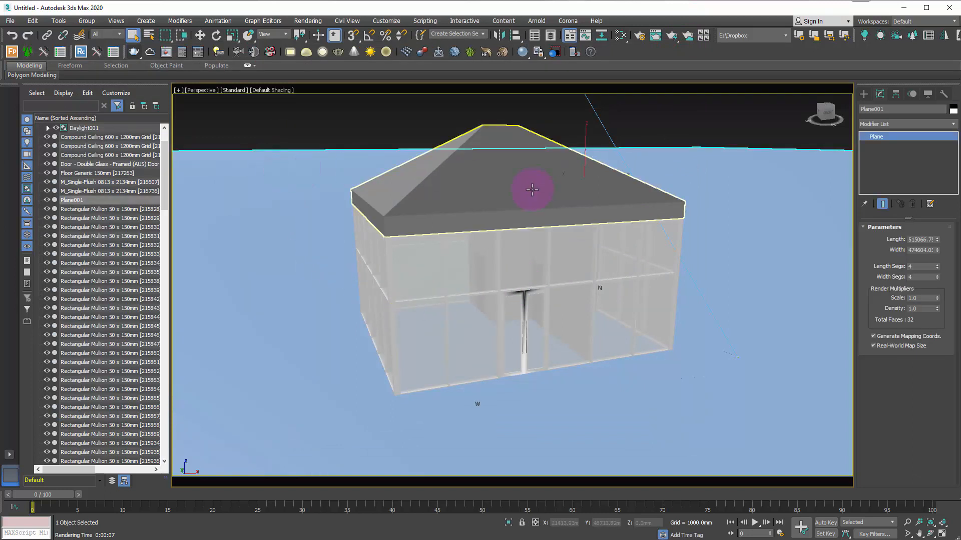
drag(775, 118, 683, 143)
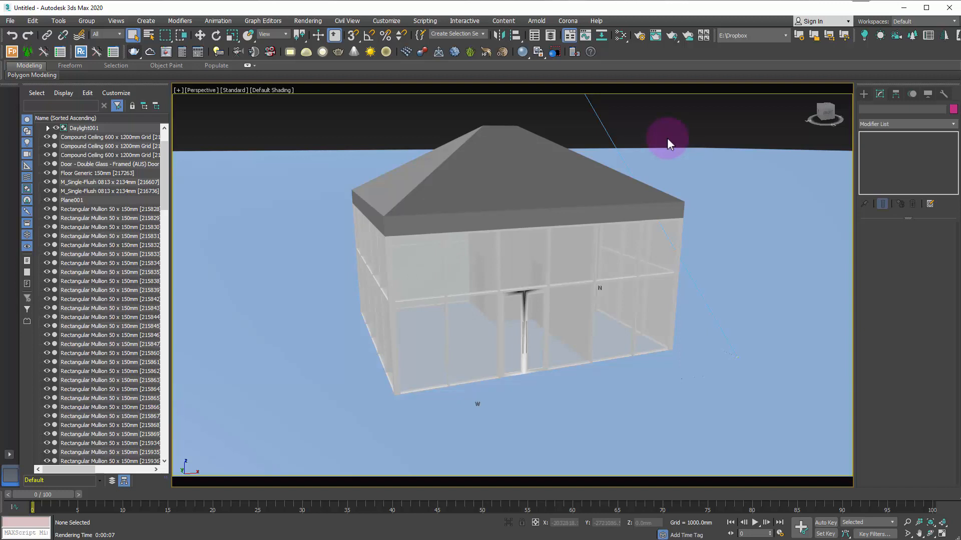
Open the material editor, switch it to the Compact Material Editor and place its window beside the building
key(m)
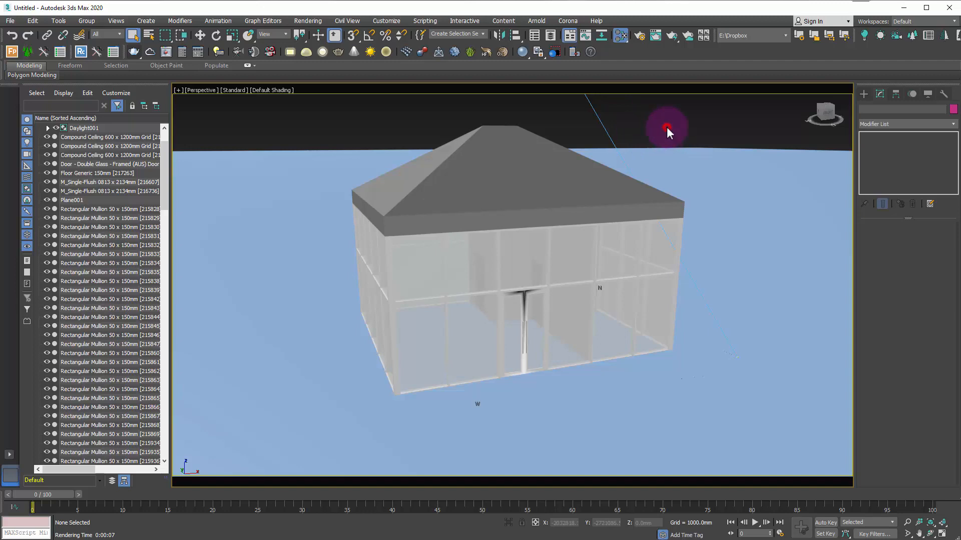
click(706, 121)
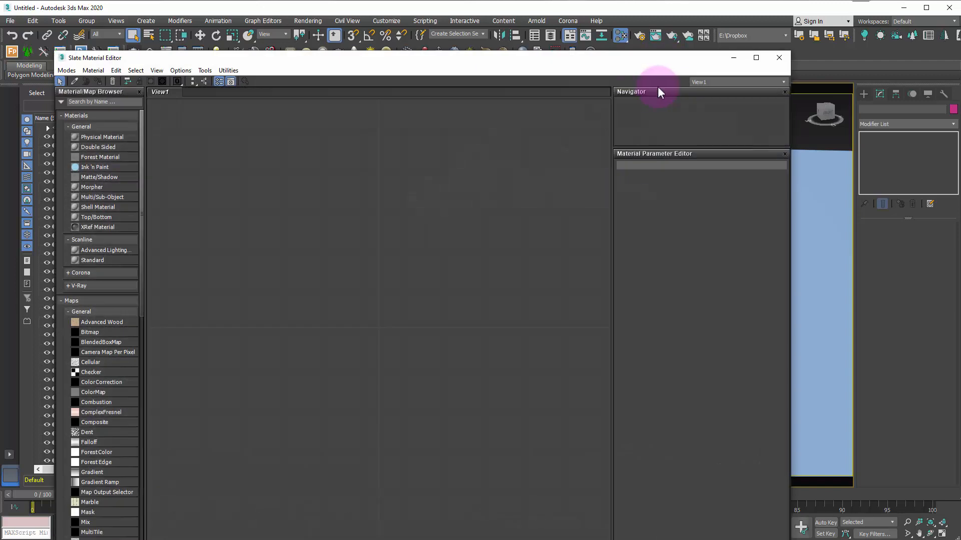
drag(503, 66, 526, 18)
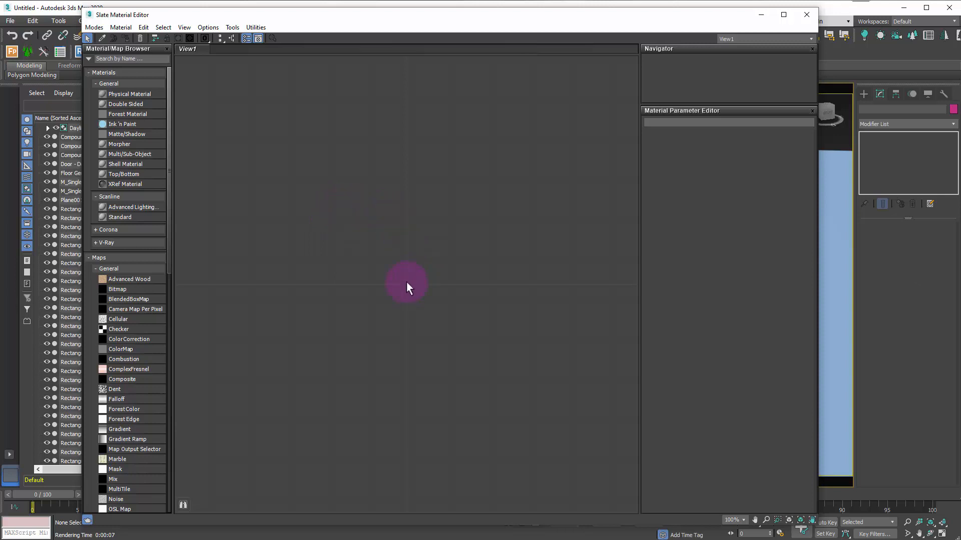
mouse_move(406, 283)
mouse_down()
mouse_move(594, 438)
mouse_move(404, 329)
mouse_move(403, 280)
mouse_up()
drag(128, 17, 92, 15)
click(57, 26)
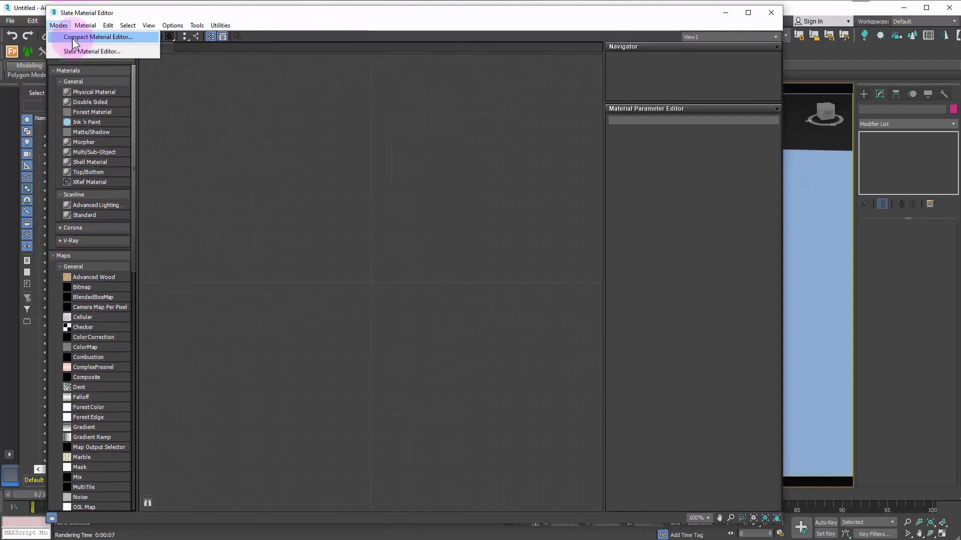
click(73, 38)
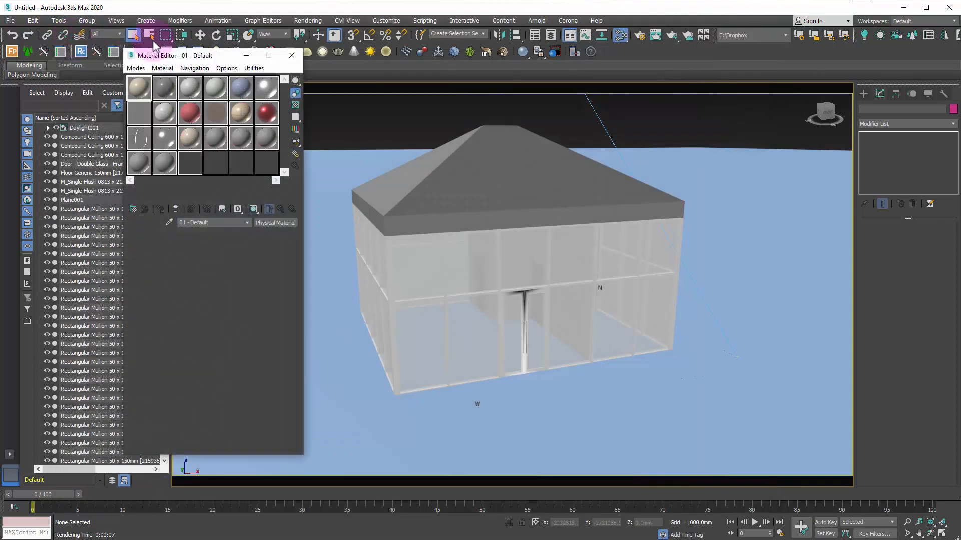
drag(197, 58, 244, 61)
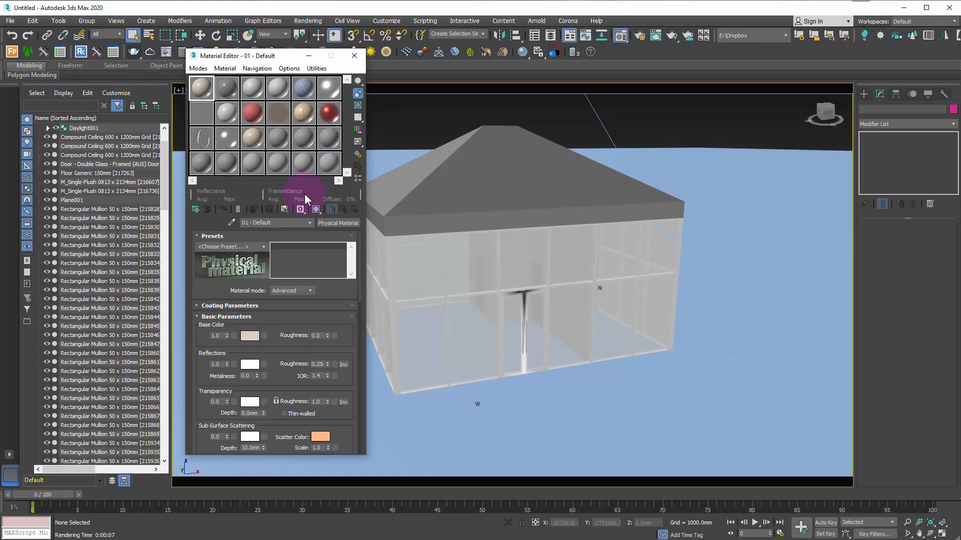
drag(247, 58, 151, 73)
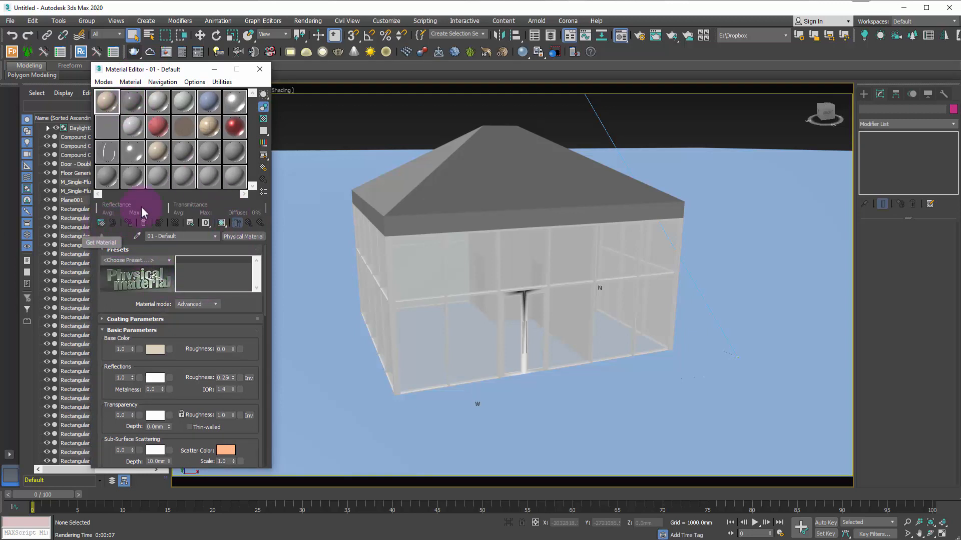
Look through the material sample slots, including 02 - Default, 04 - Default and Solid Glass
click(132, 102)
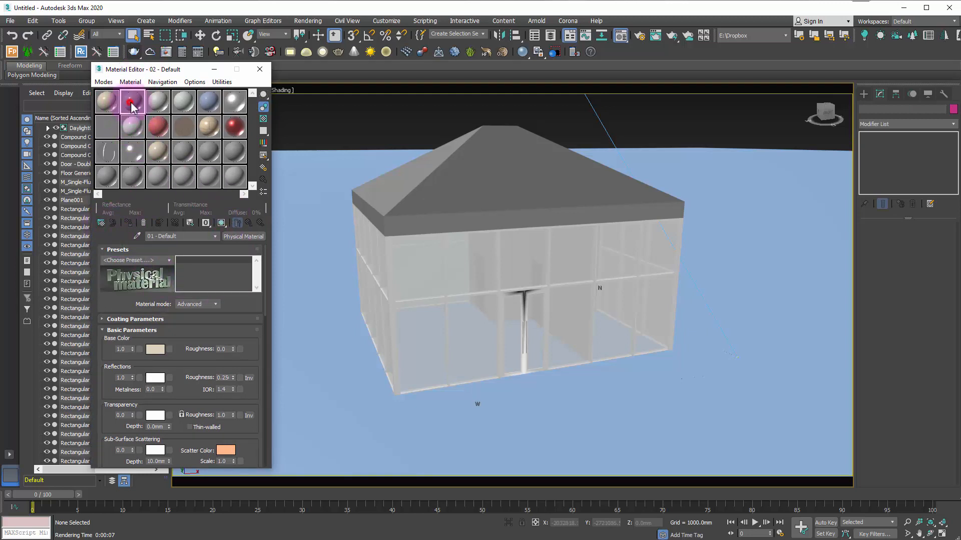
click(184, 102)
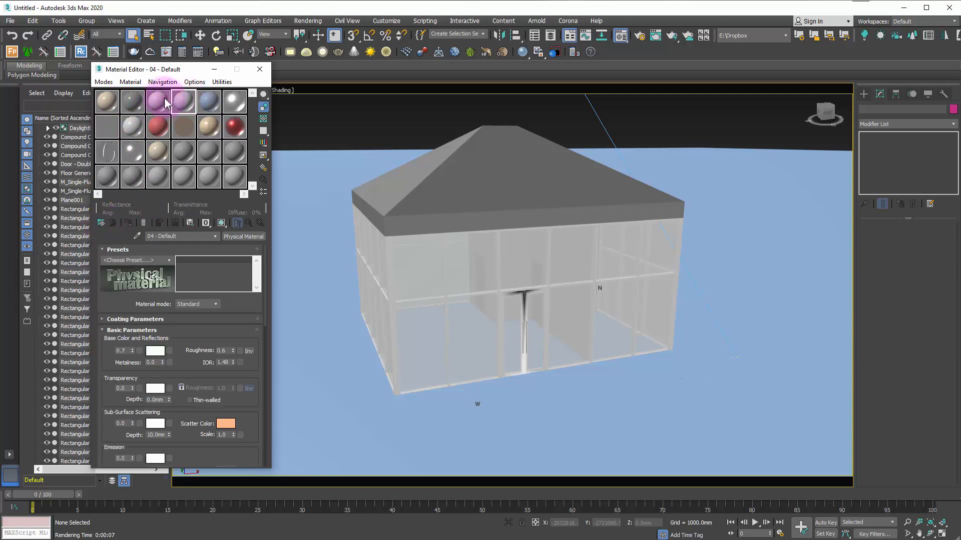
click(110, 105)
drag(110, 105, 437, 189)
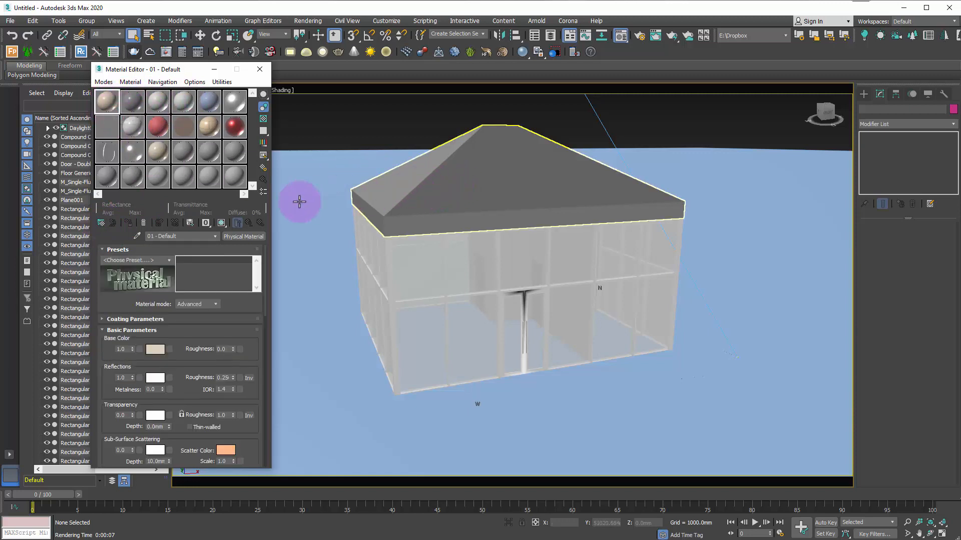
click(115, 122)
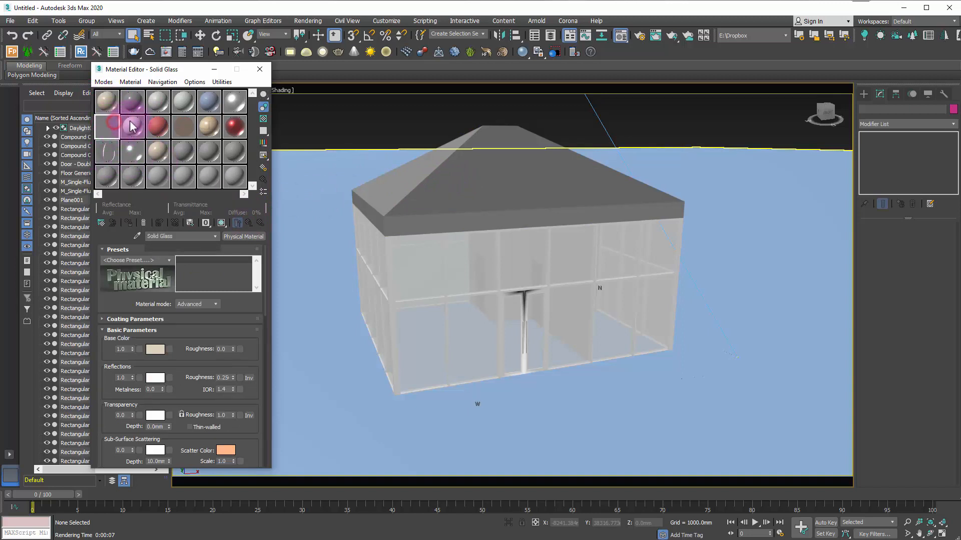
Load a new VRayMtl from the V-Ray materials into the 01 - Default sample slot and close the Material/Map Browser
click(111, 115)
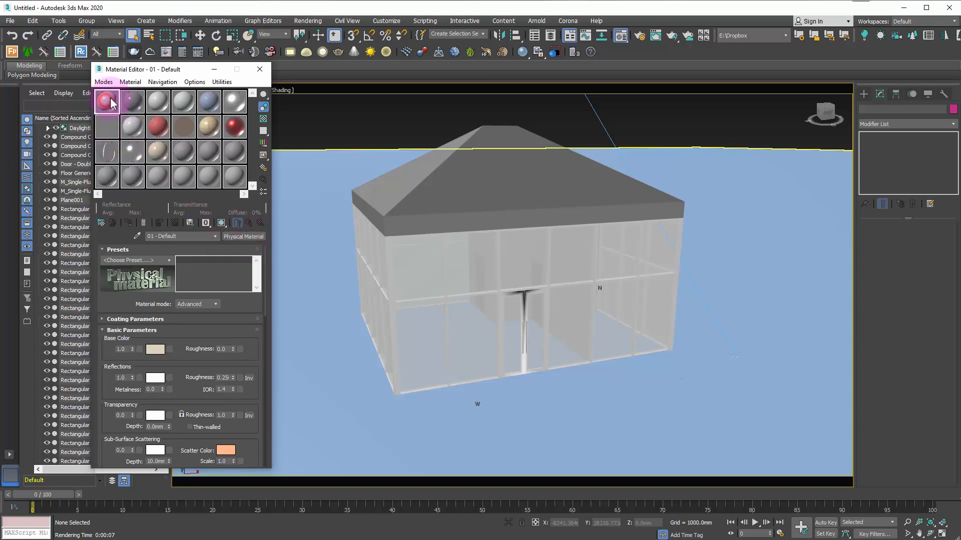
click(102, 224)
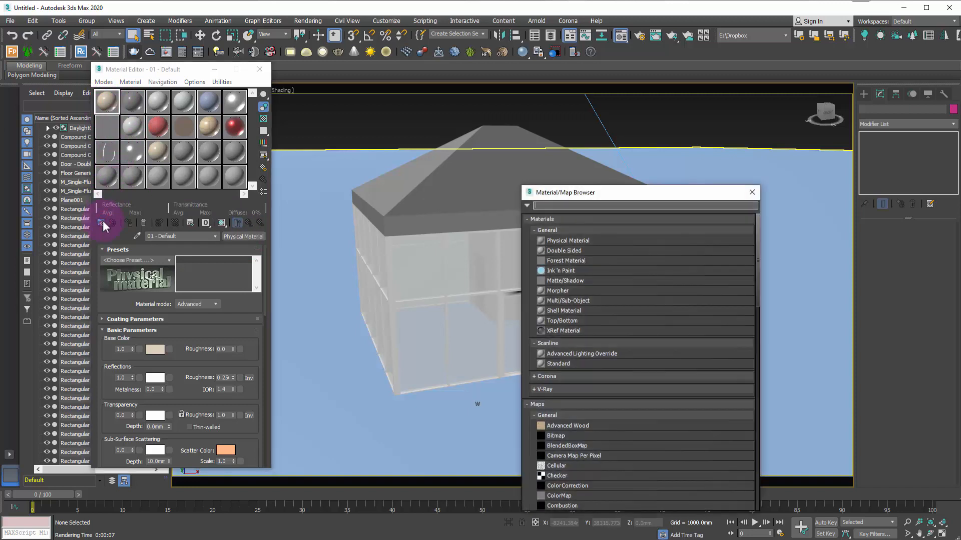
drag(556, 192, 322, 123)
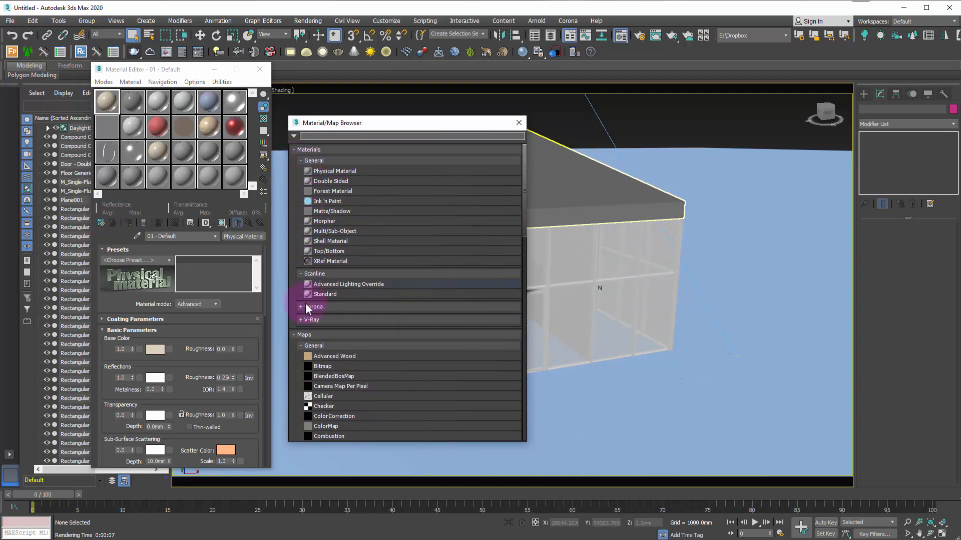
click(300, 319)
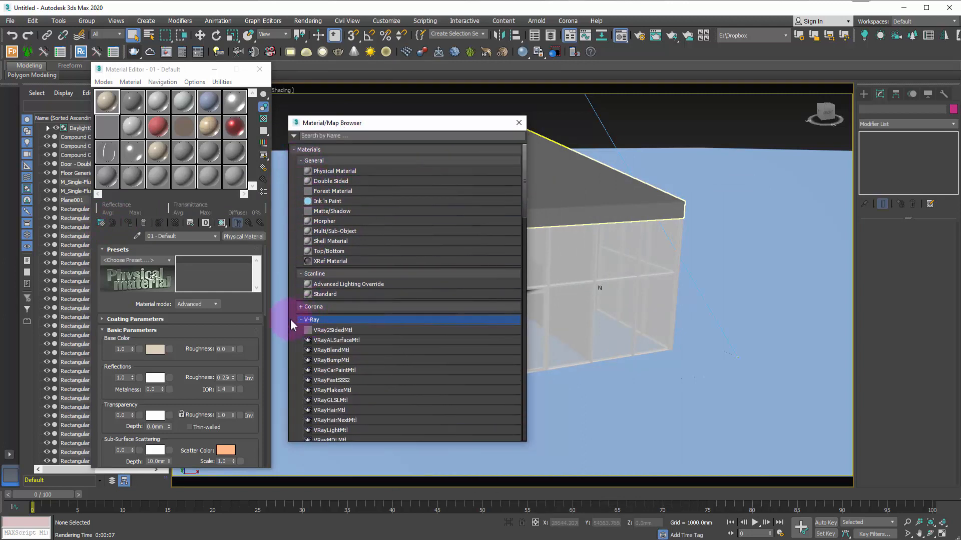
scroll(331, 328, down, 3)
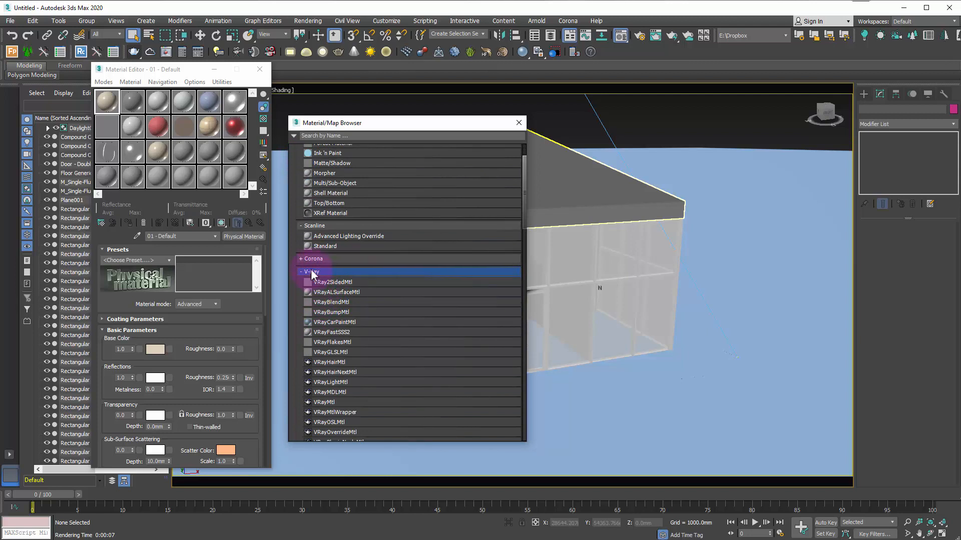
scroll(341, 302, down, 2)
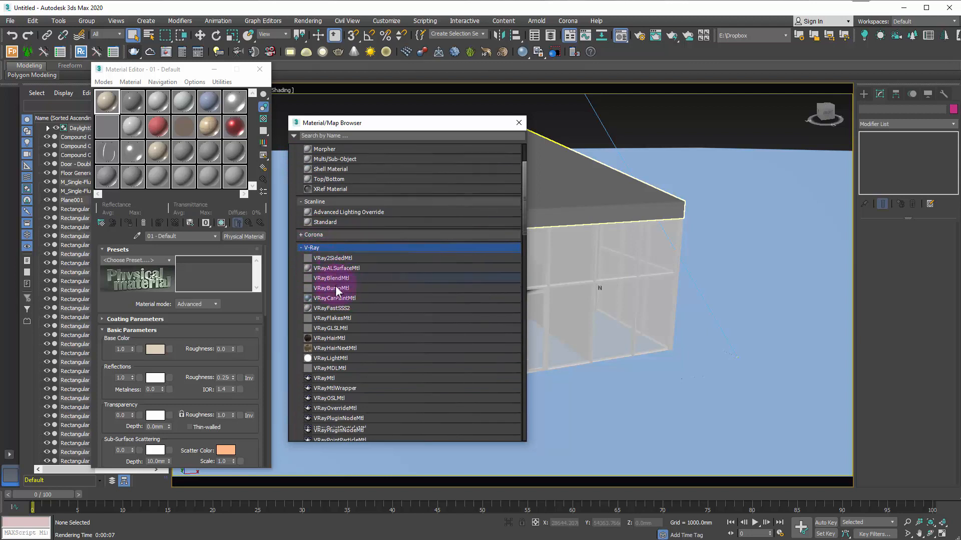
scroll(336, 287, down, 1)
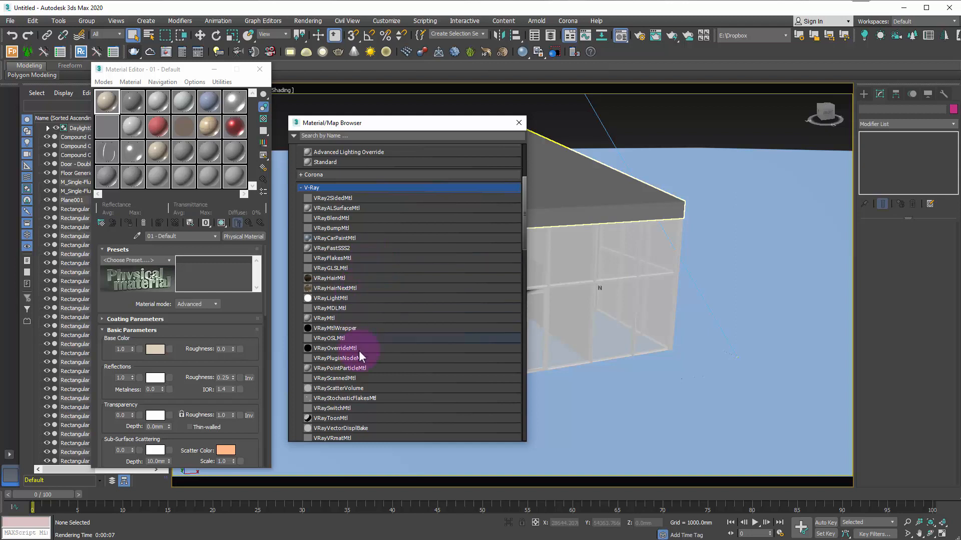
click(329, 318)
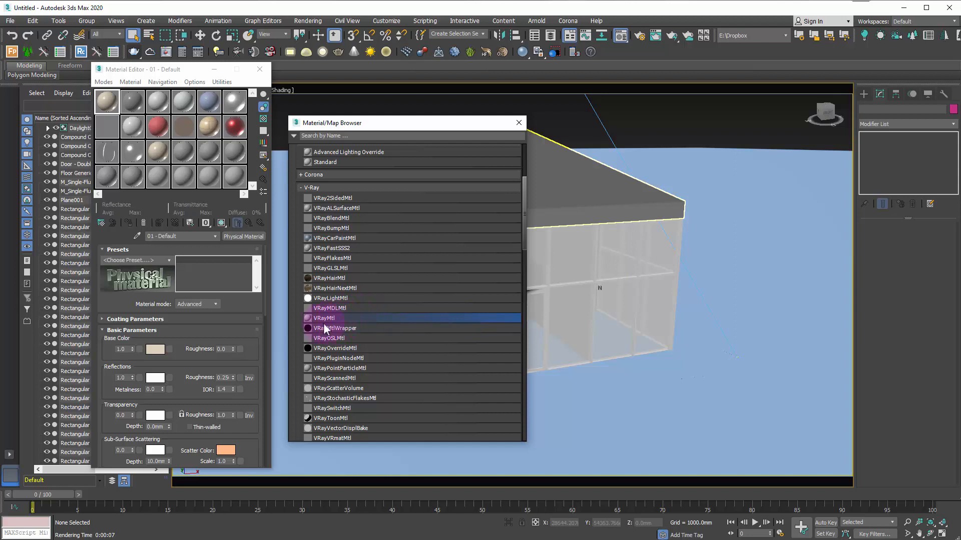
double_click(334, 318)
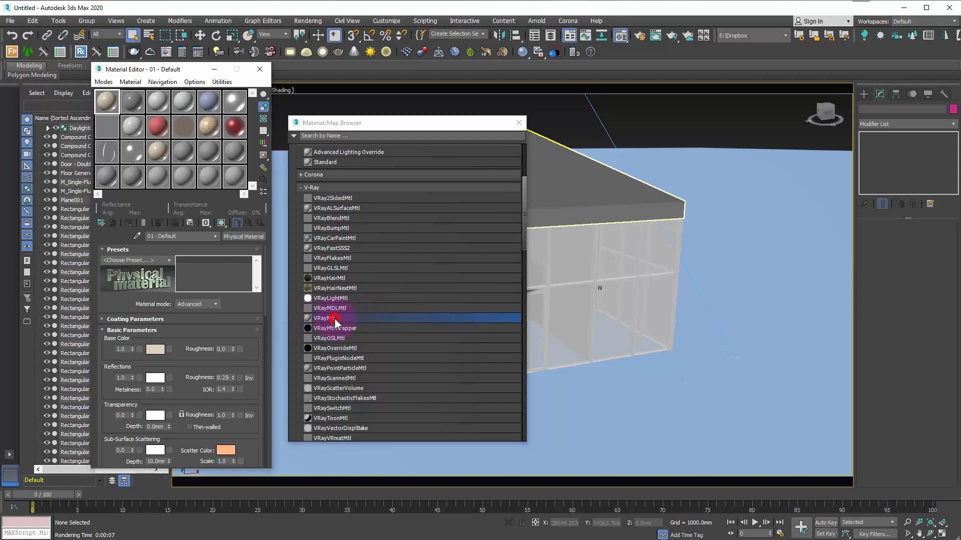
click(519, 123)
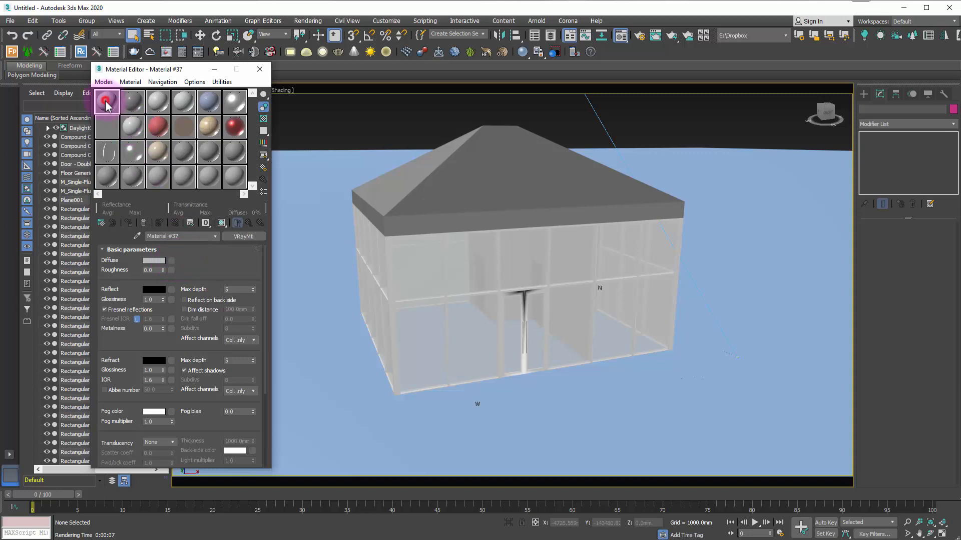
Assign the new V-Ray material to the ground plane Plane001 and set its diffuse color to light blue-grey, about RGB 143, 157, 191
drag(107, 101, 317, 232)
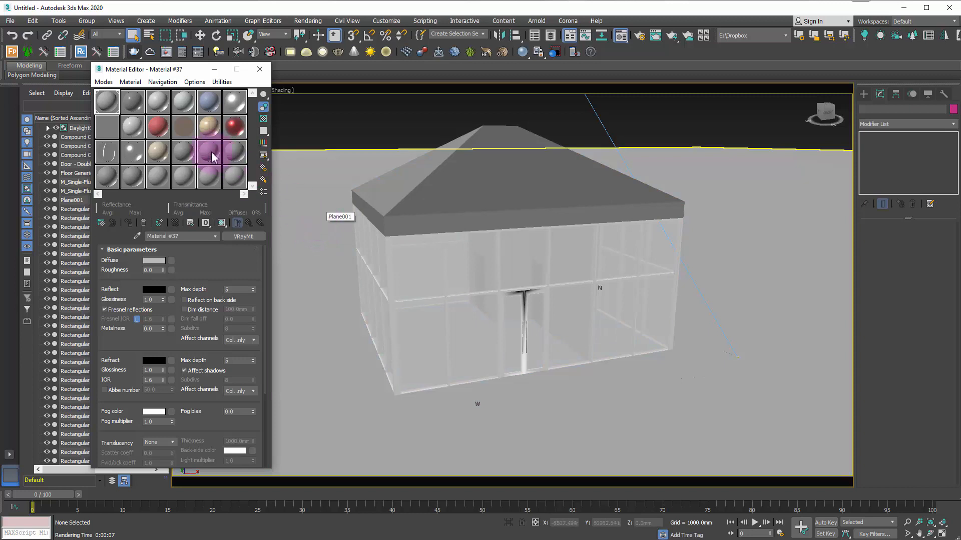
click(112, 98)
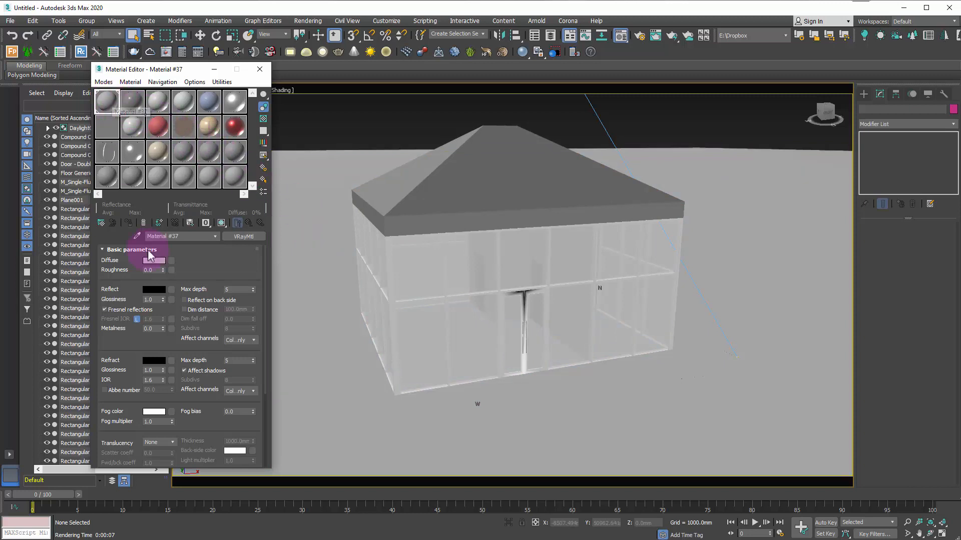
click(151, 259)
click(293, 119)
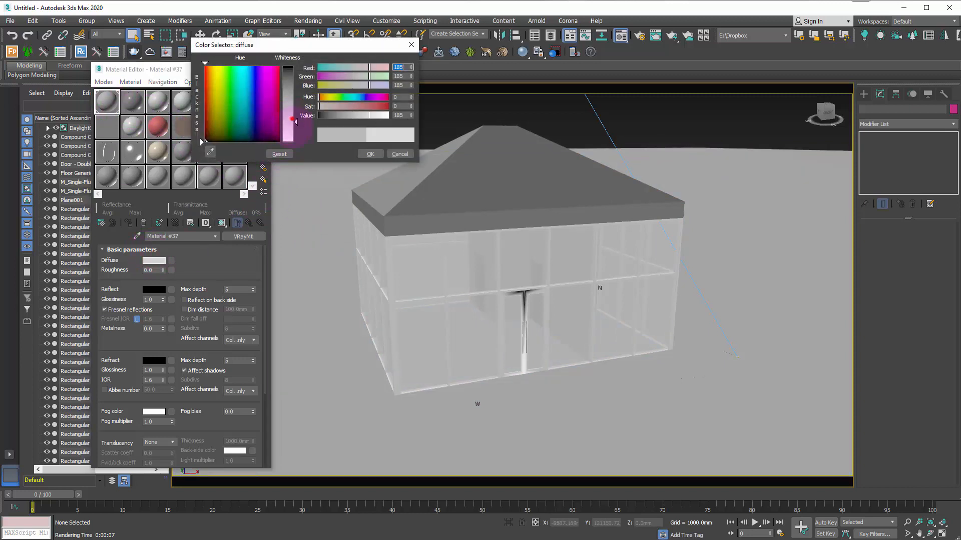
drag(292, 120, 292, 136)
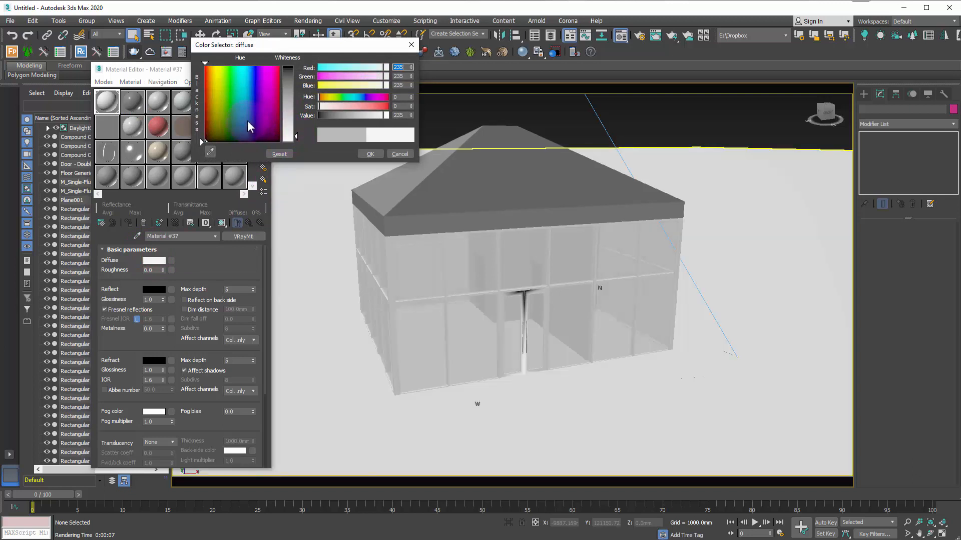
click(252, 109)
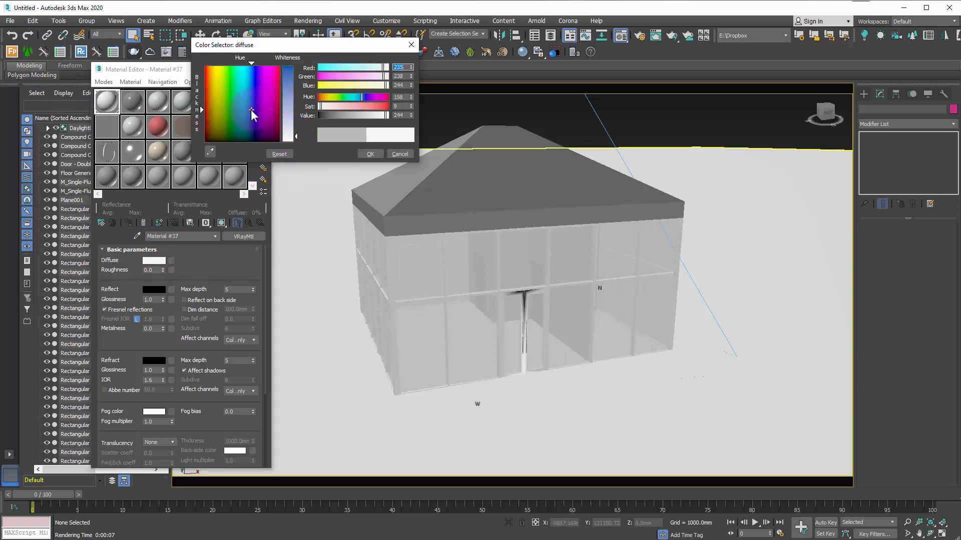
click(287, 129)
drag(287, 129, 292, 116)
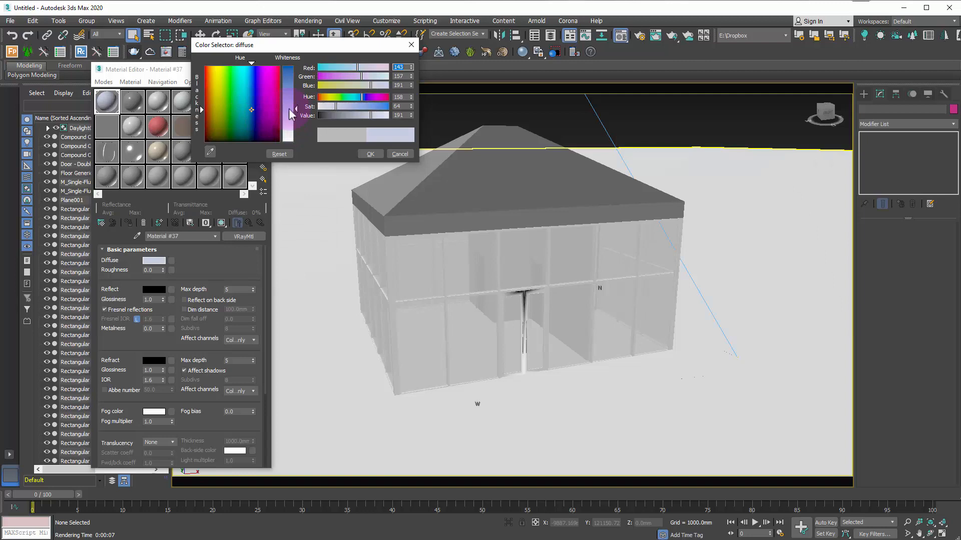
click(371, 153)
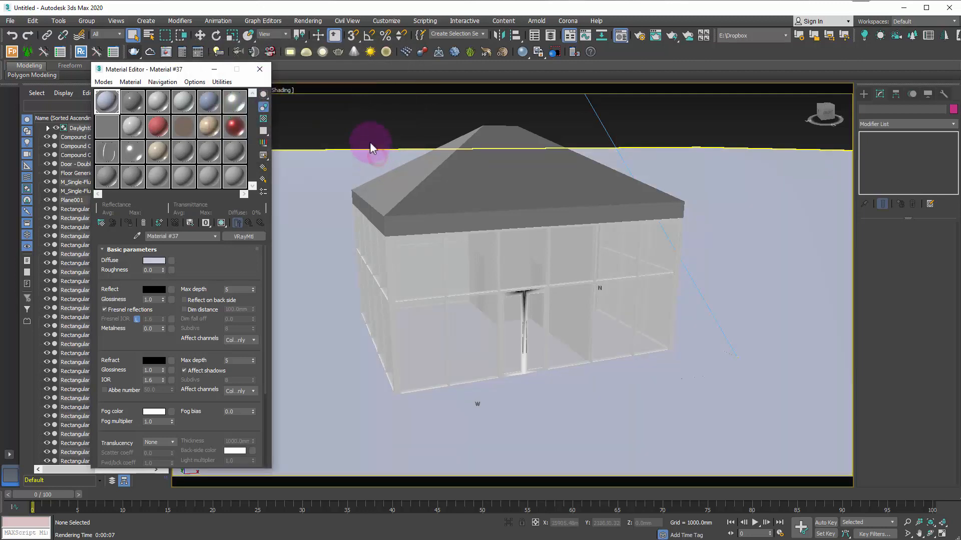
Render the perspective view with V-Ray to check the ground material, and close the frame buffer
click(133, 52)
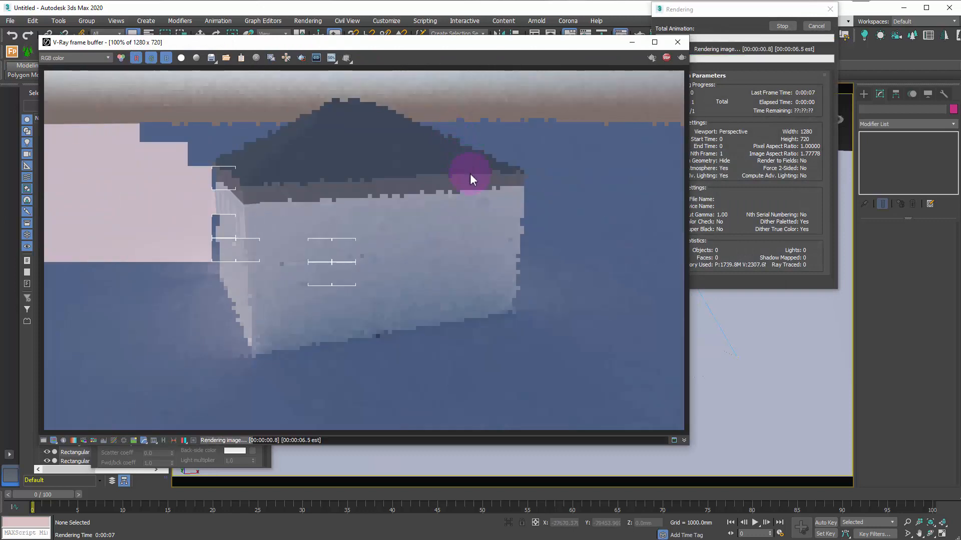
drag(233, 44, 320, 35)
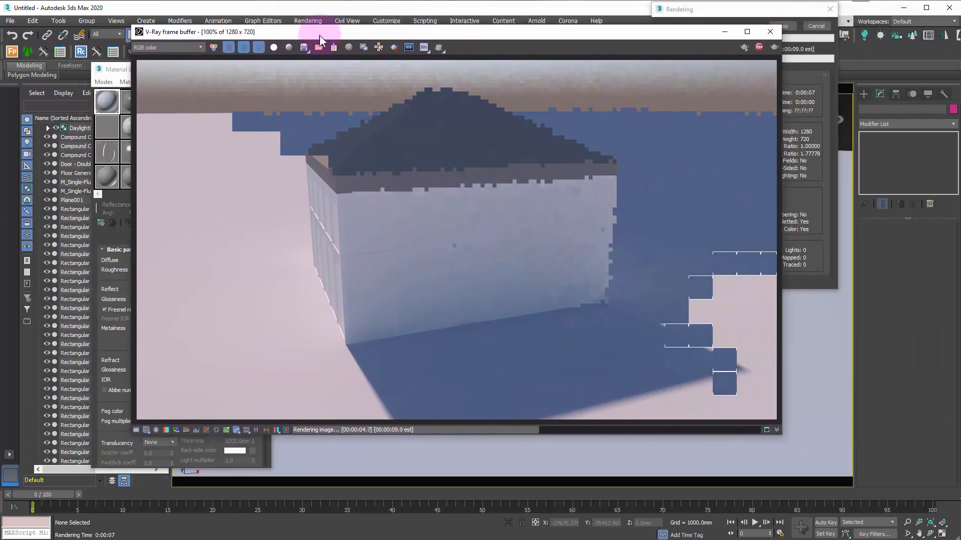
click(314, 178)
drag(316, 179, 400, 99)
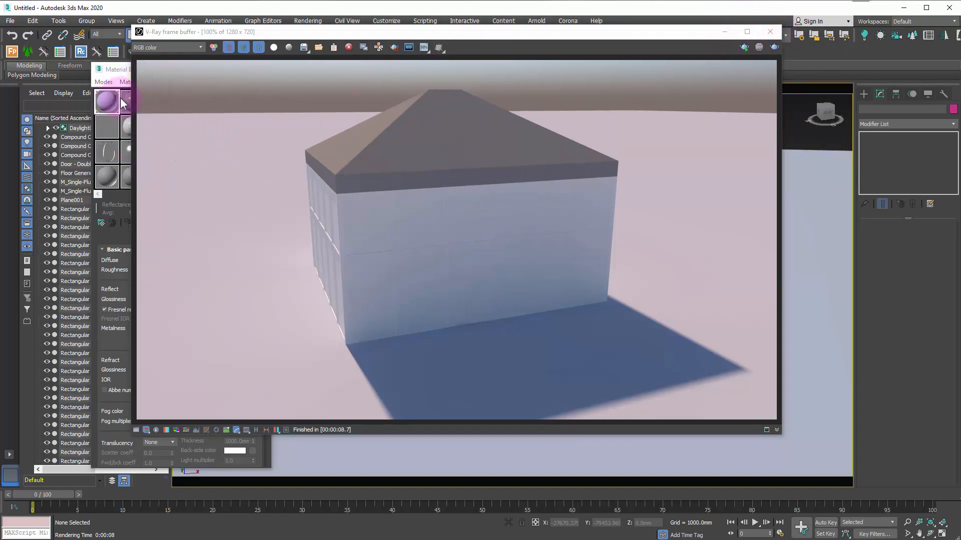
click(769, 32)
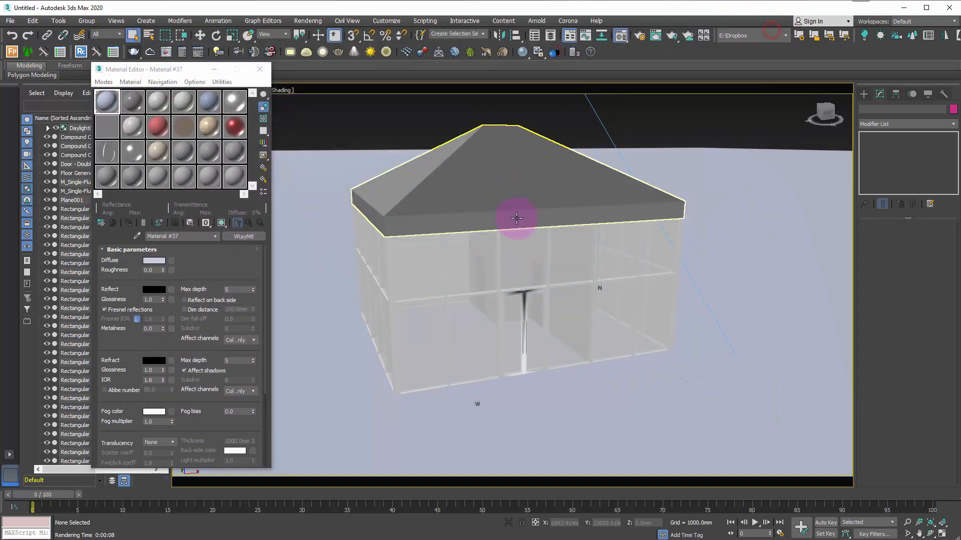
Select the daylight system in the scene and set its time to 18:00
scroll(525, 229, down, 10)
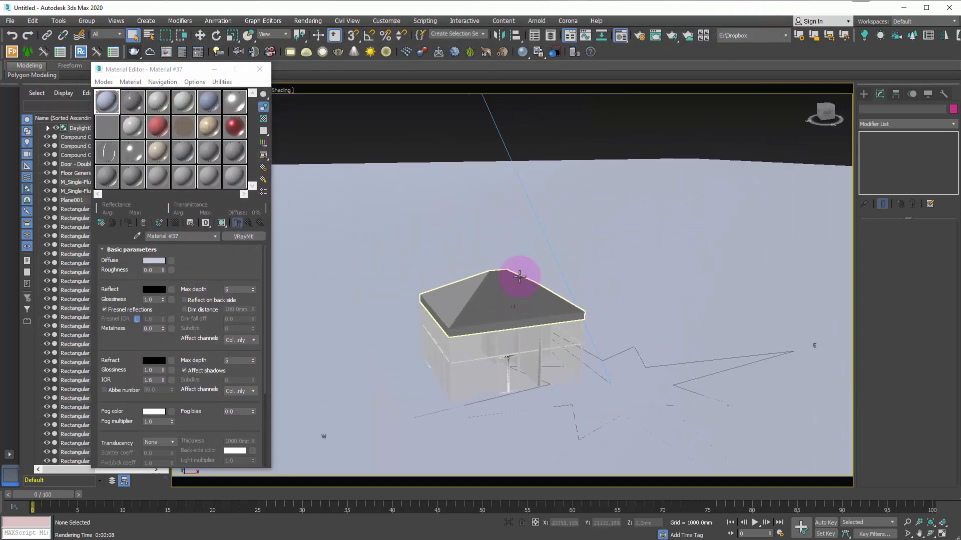
click(503, 201)
scroll(520, 295, up, 6)
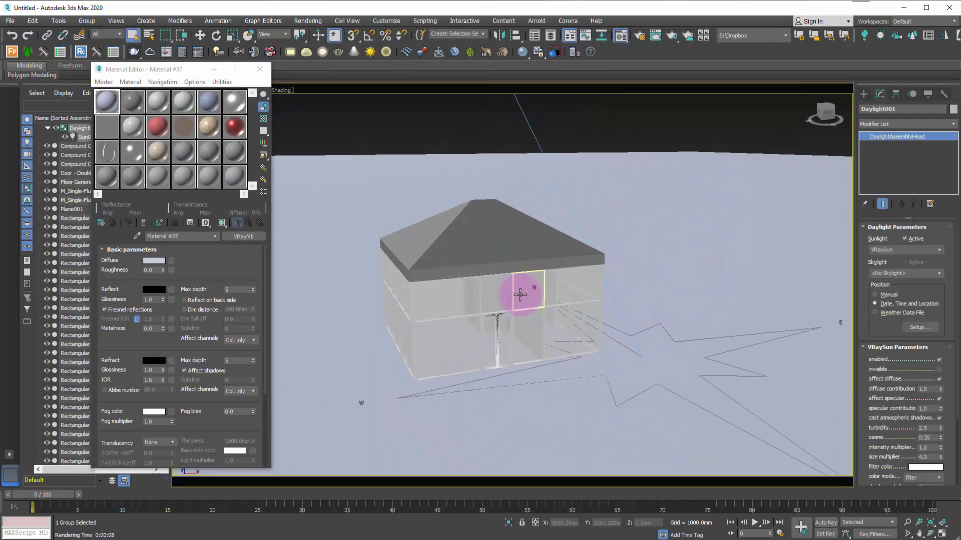
click(912, 94)
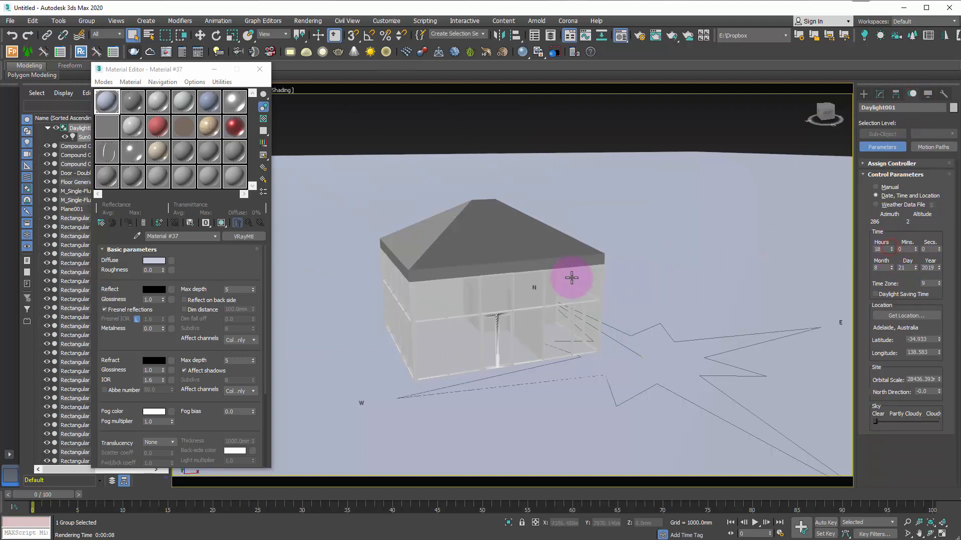
scroll(575, 274, up, 2)
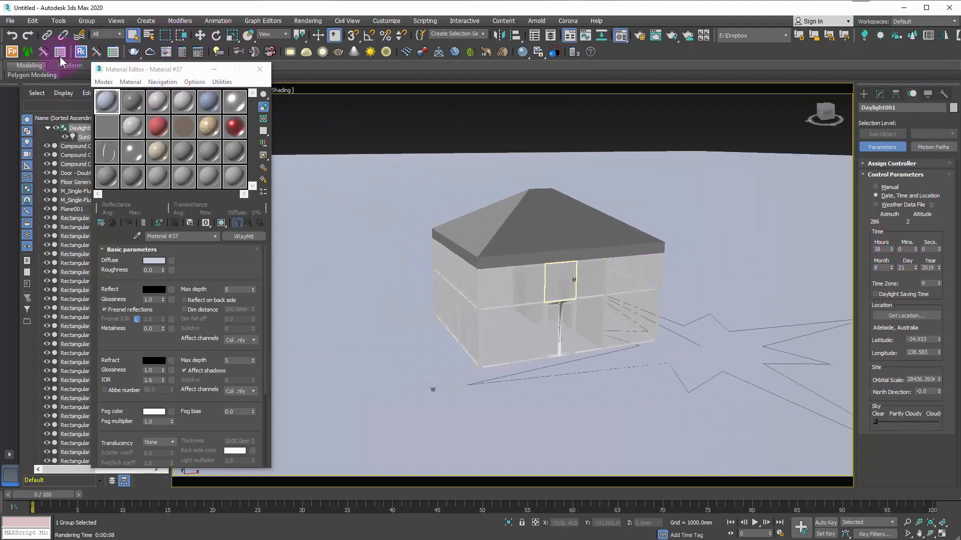
Test-render the building with the 18:00 sun, set the daylight hour to 17 and render it again
click(134, 52)
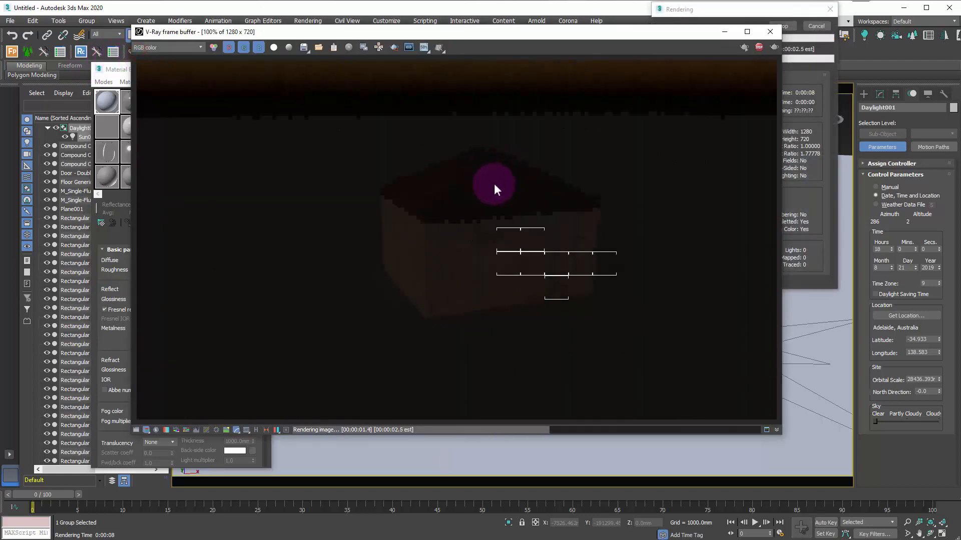
click(770, 31)
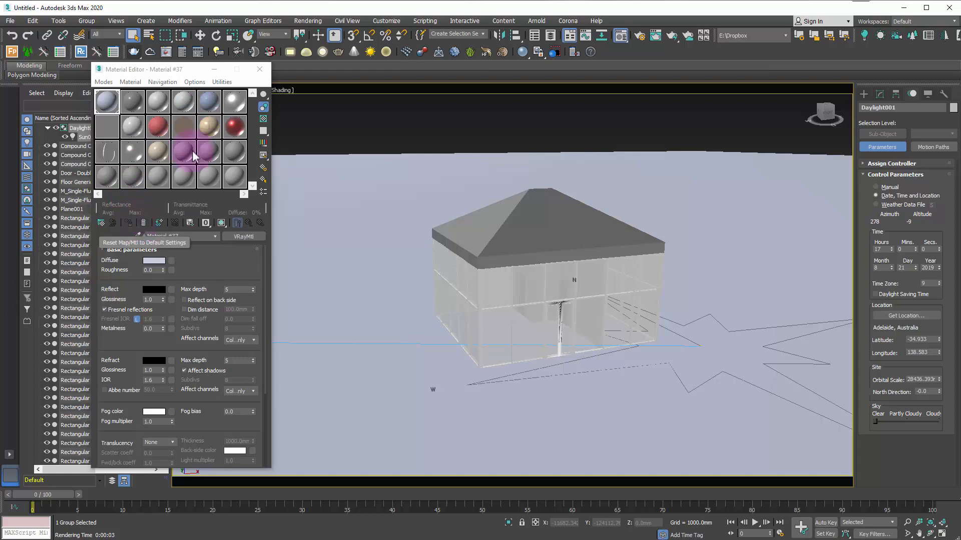
key(shift+q)
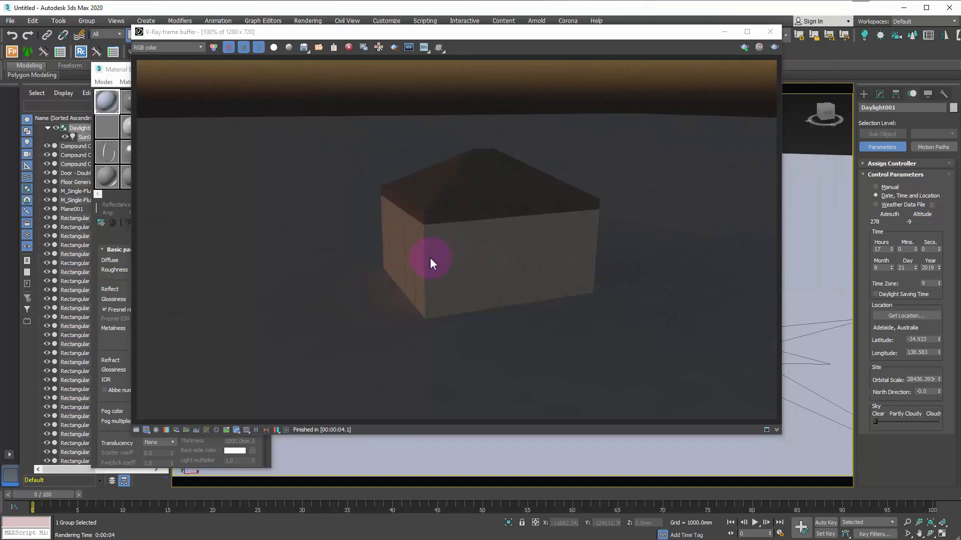
click(767, 30)
Turn the perspective to a low corner view of the building facing the sun and render it with V-Ray
alt+middle_drag(544, 271, 532, 266)
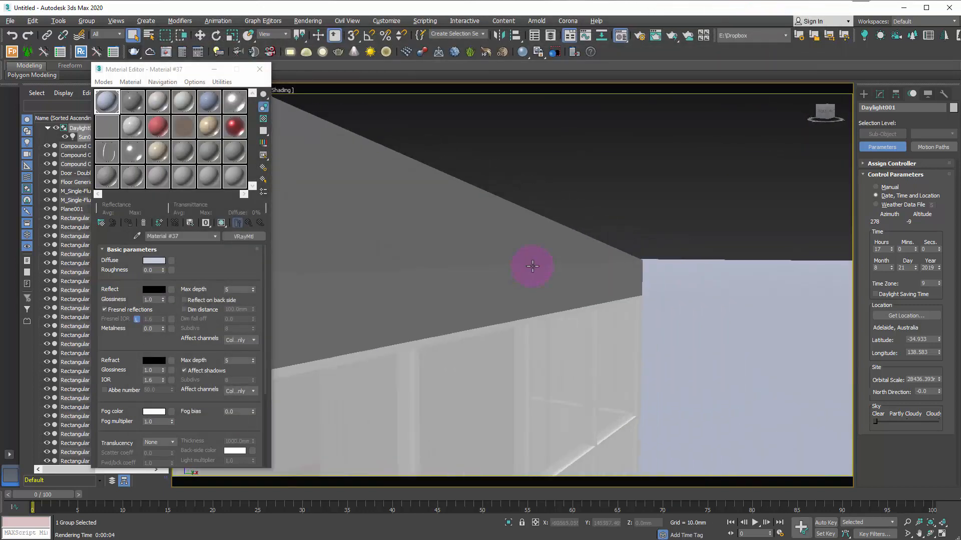
scroll(491, 279, down, 5)
middle_drag(418, 280, 722, 274)
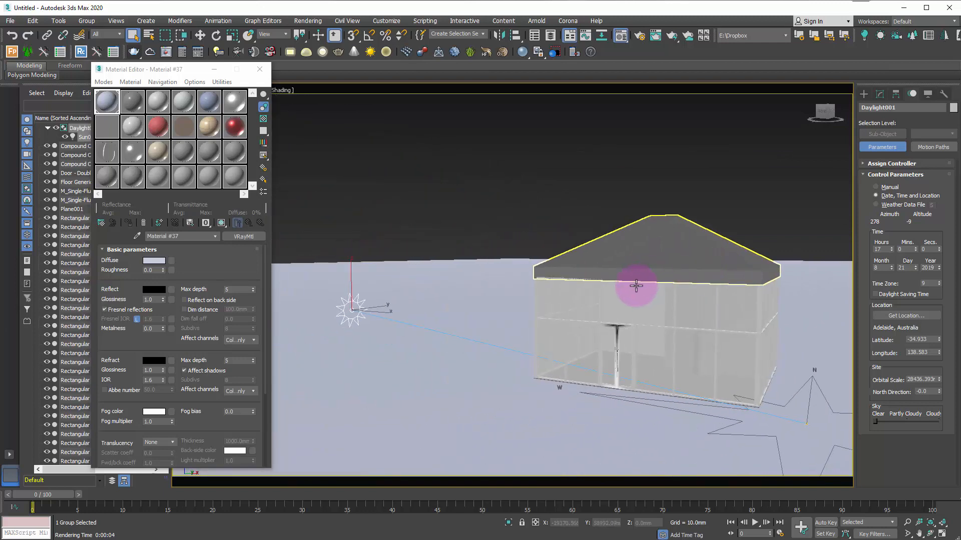
scroll(635, 286, up, 3)
mouse_move(635, 285)
alt+middle_down()
mouse_move(605, 285)
mouse_move(618, 282)
alt+middle_up()
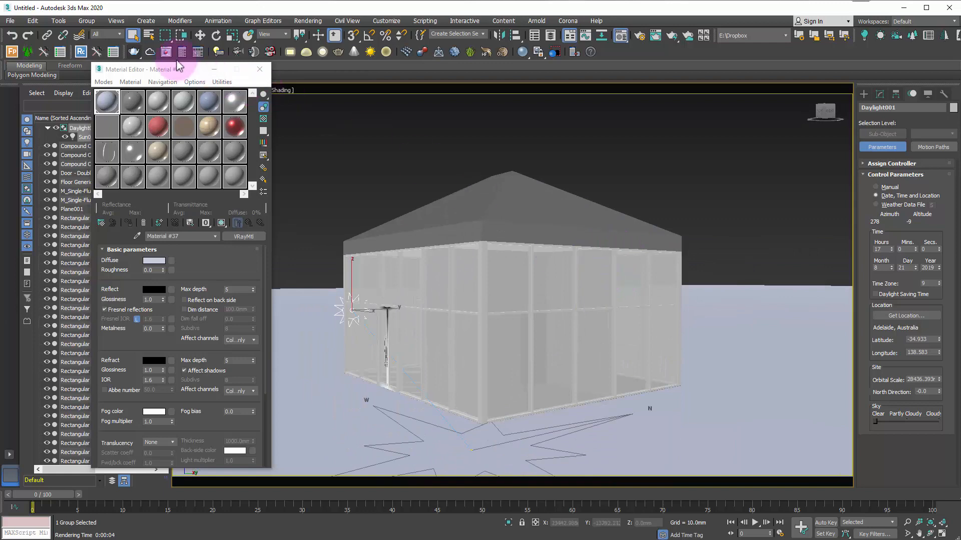
click(135, 52)
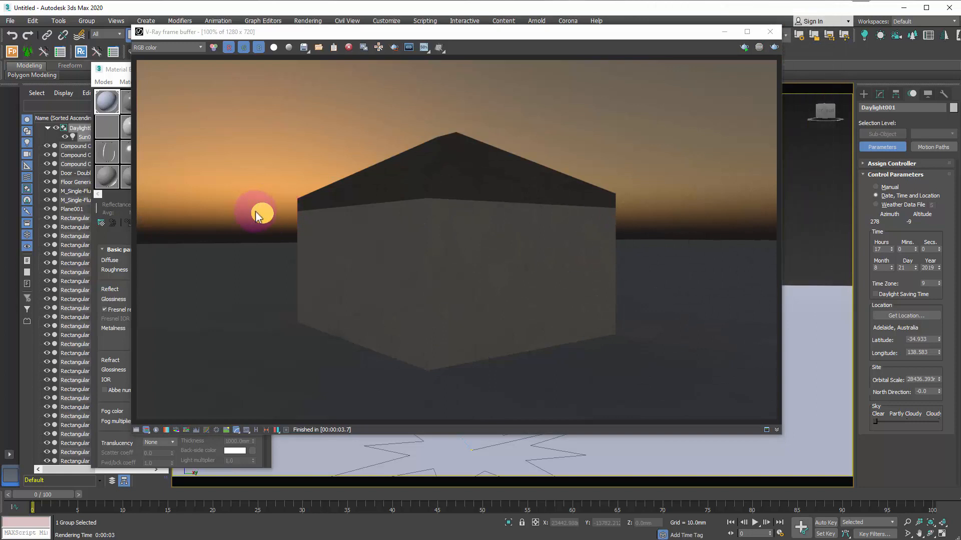
Show the daylight system's modifier settings and look through the VRaySun parameters beside the finished render
click(879, 94)
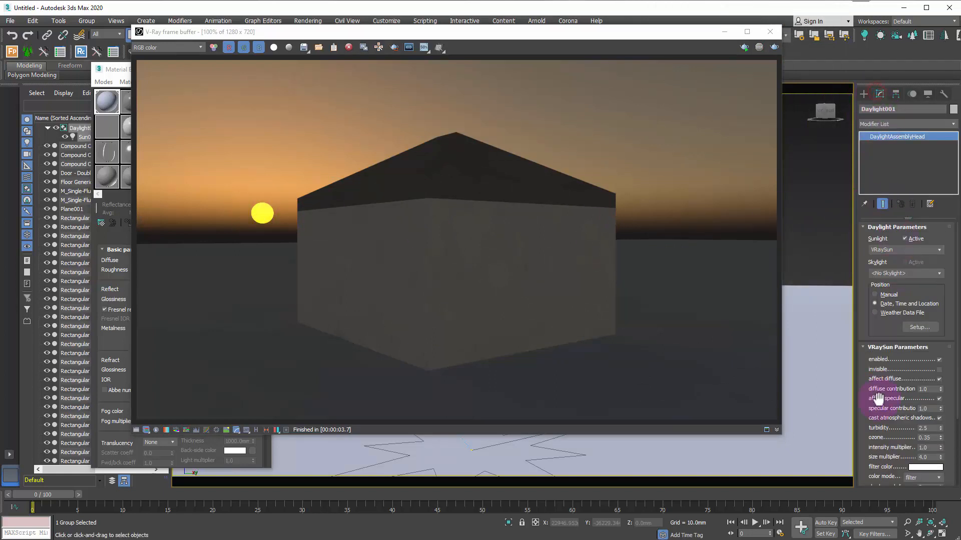
scroll(881, 431, down, 2)
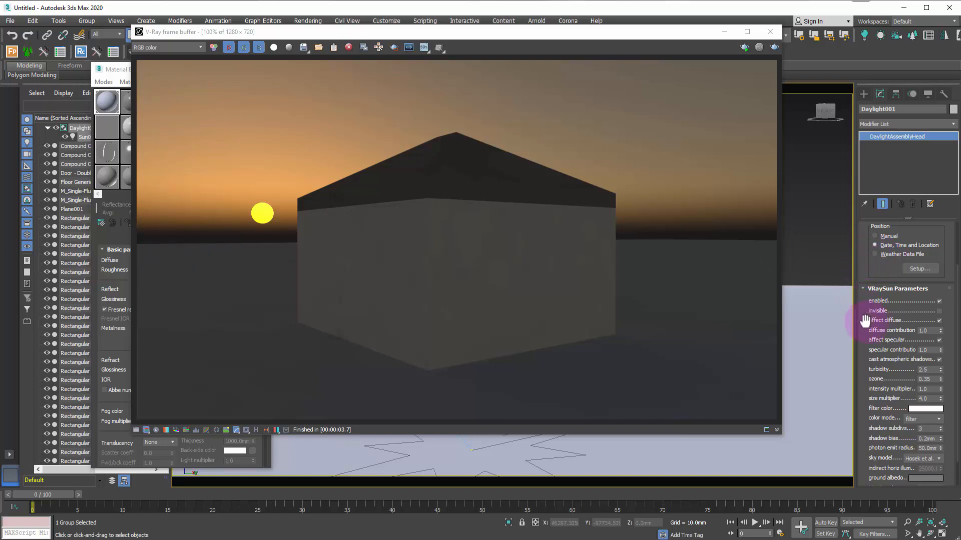
scroll(864, 318, down, 3)
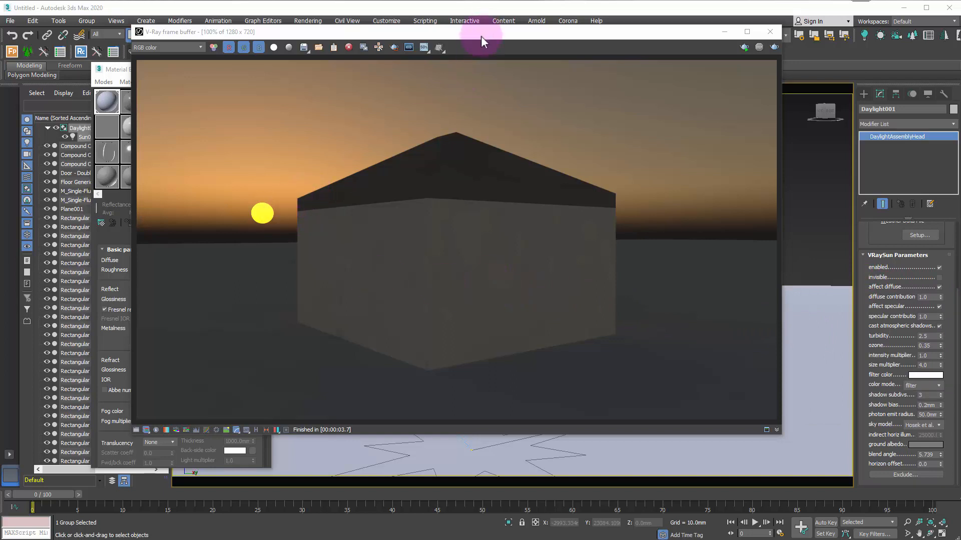
Draw a V-Ray plane light about 2844 mm long and 3079 mm wide on the ground beside the building
drag(481, 36, 400, 286)
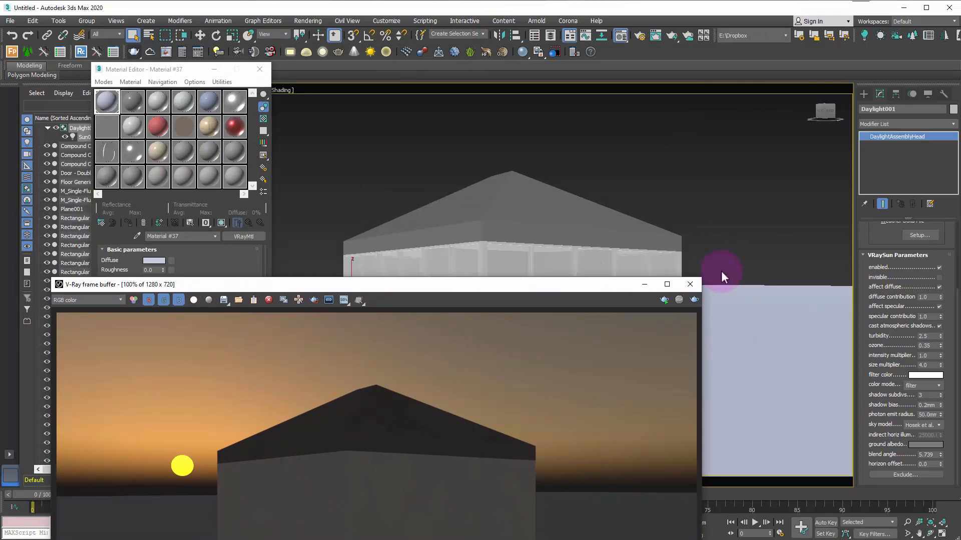
drag(619, 286, 616, 476)
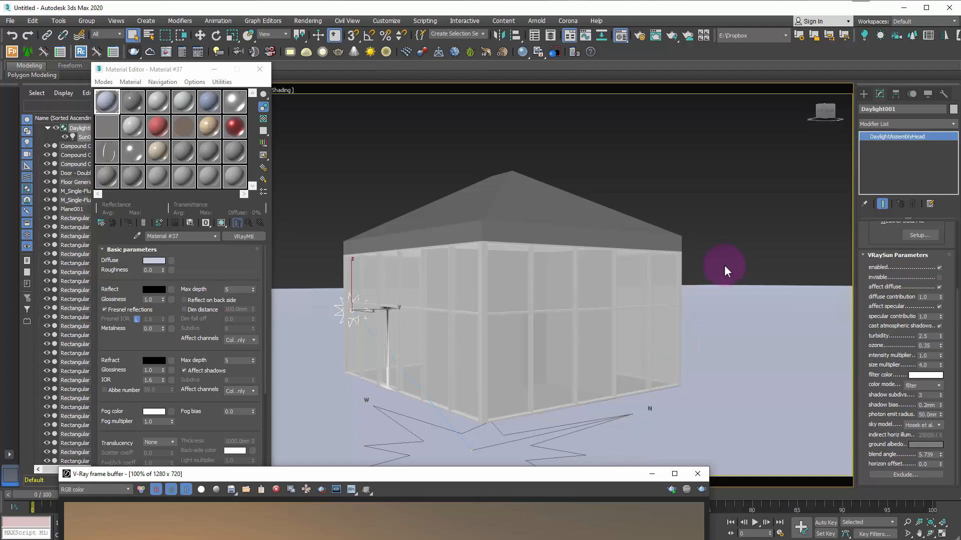
click(868, 94)
click(867, 106)
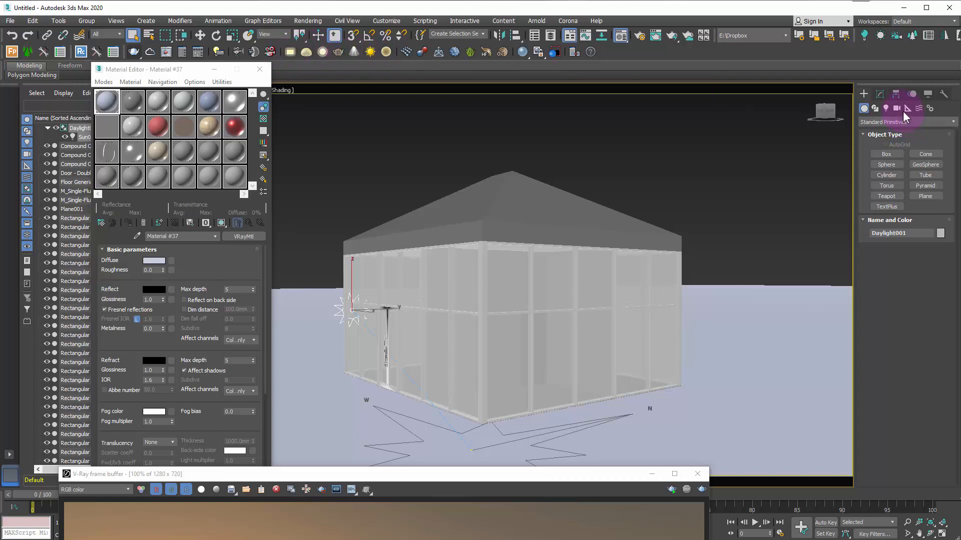
click(886, 109)
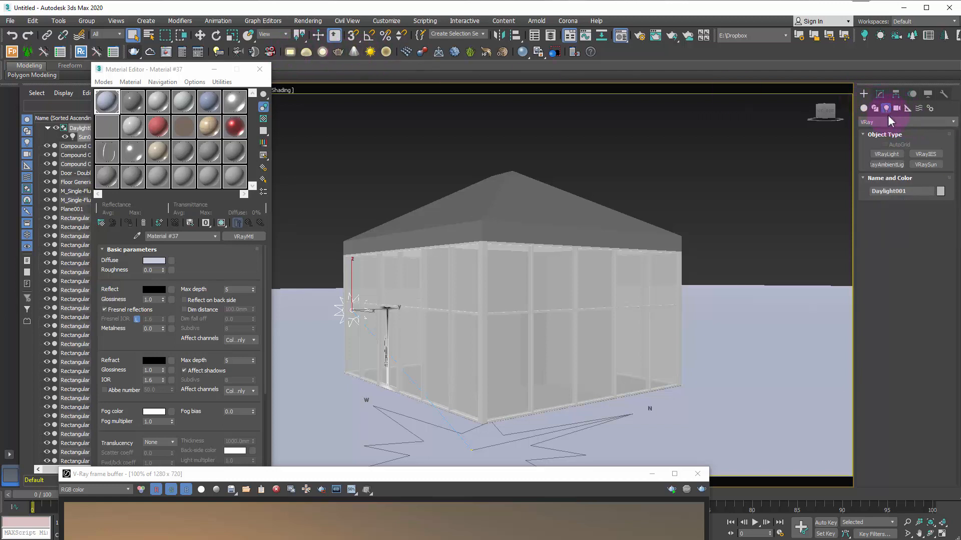
click(894, 154)
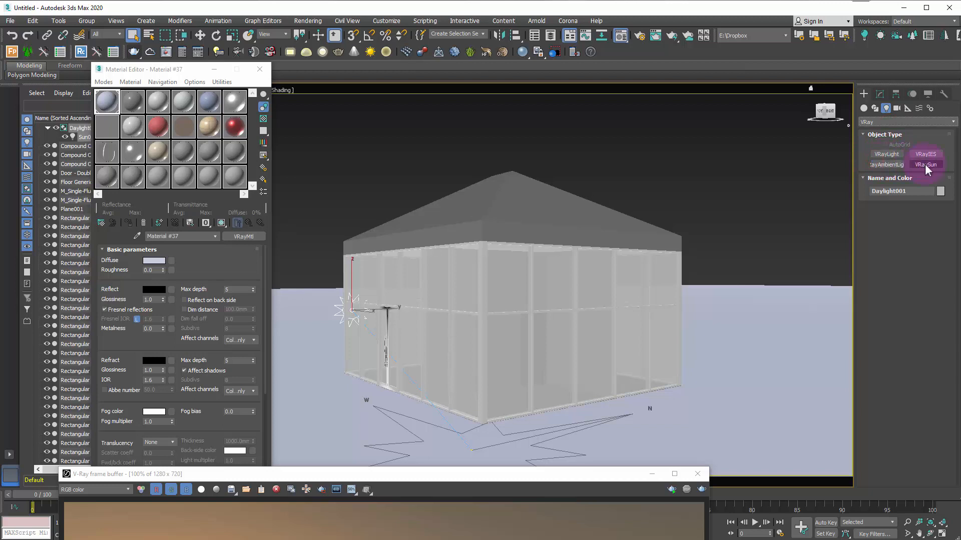
click(896, 155)
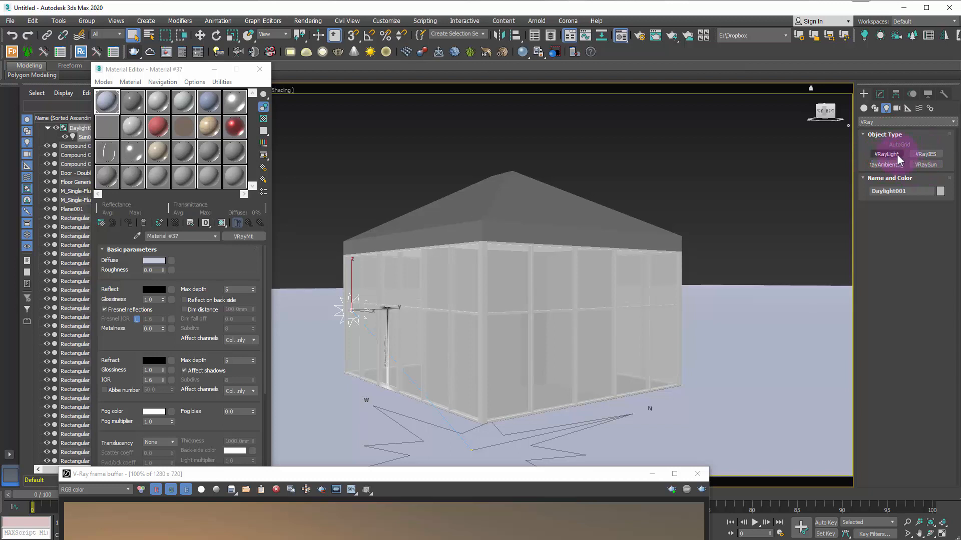
click(939, 190)
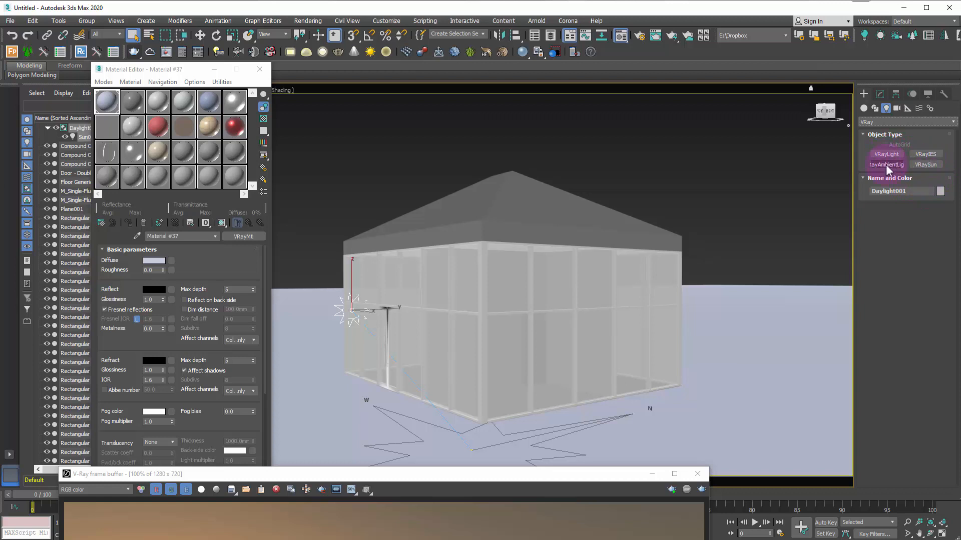
click(925, 153)
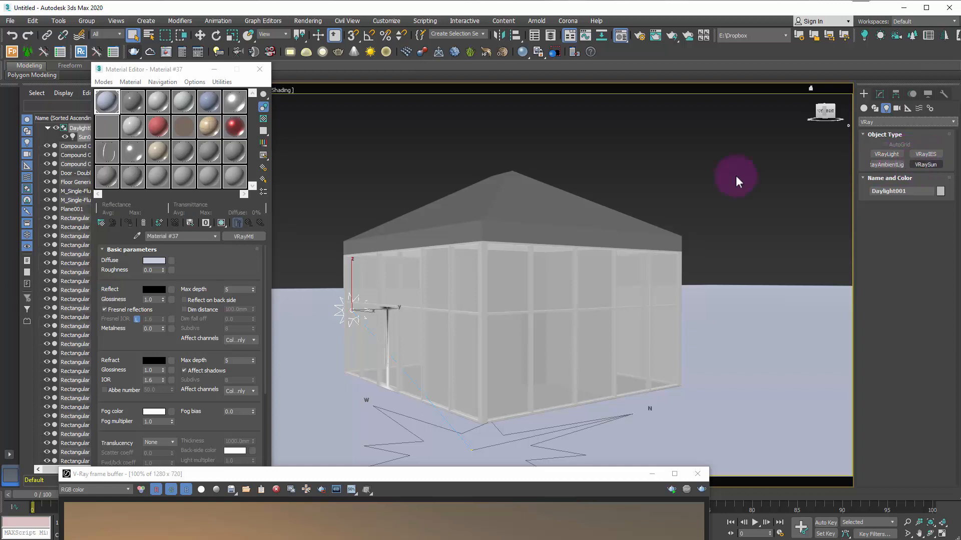
click(880, 154)
drag(729, 386, 763, 427)
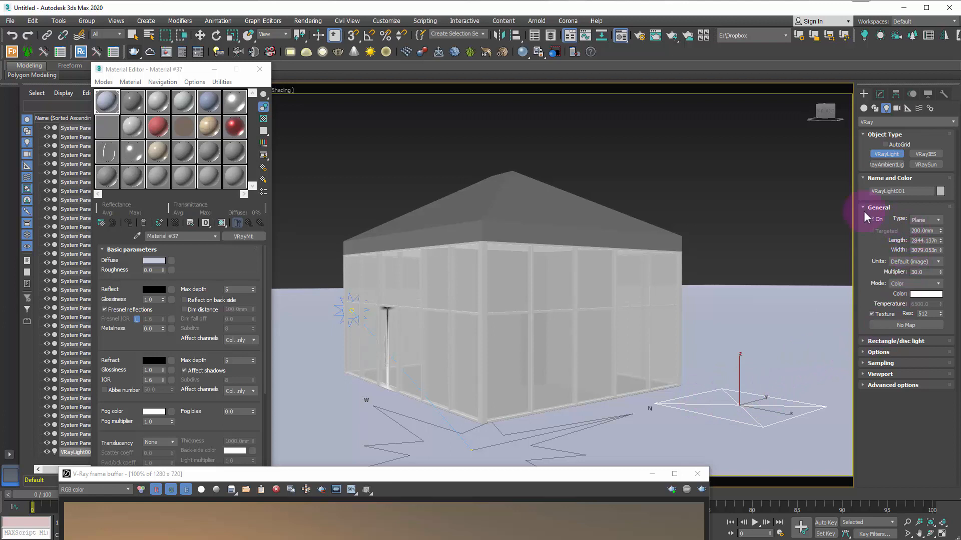
Switch the V-Ray light's type to Dome and on to Sphere, and reduce its radius to about 398 mm
click(936, 220)
click(928, 237)
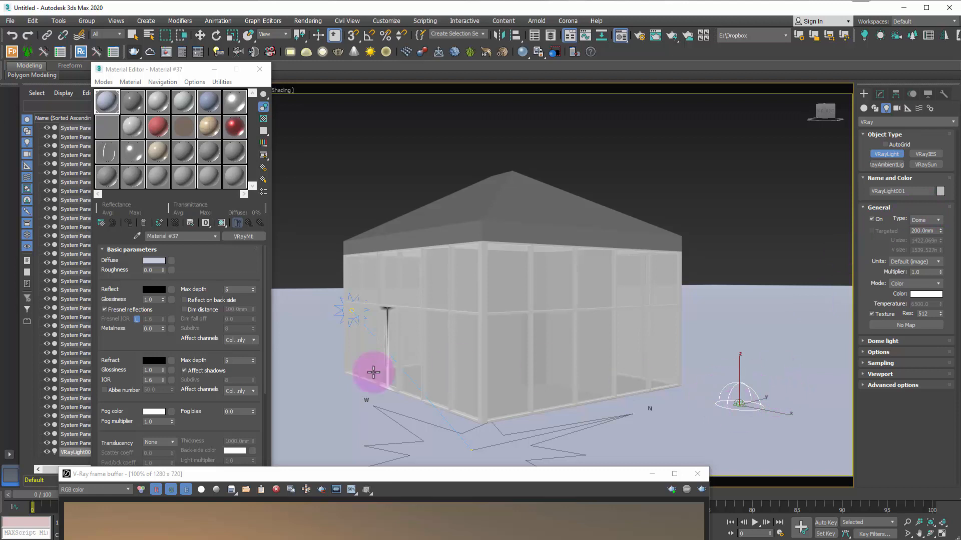
click(922, 223)
click(924, 242)
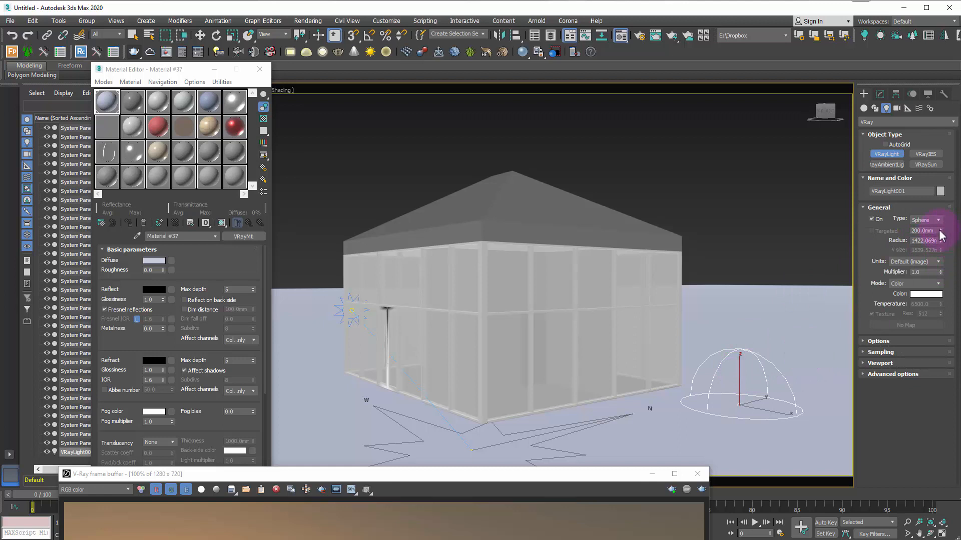
drag(940, 231, 942, 278)
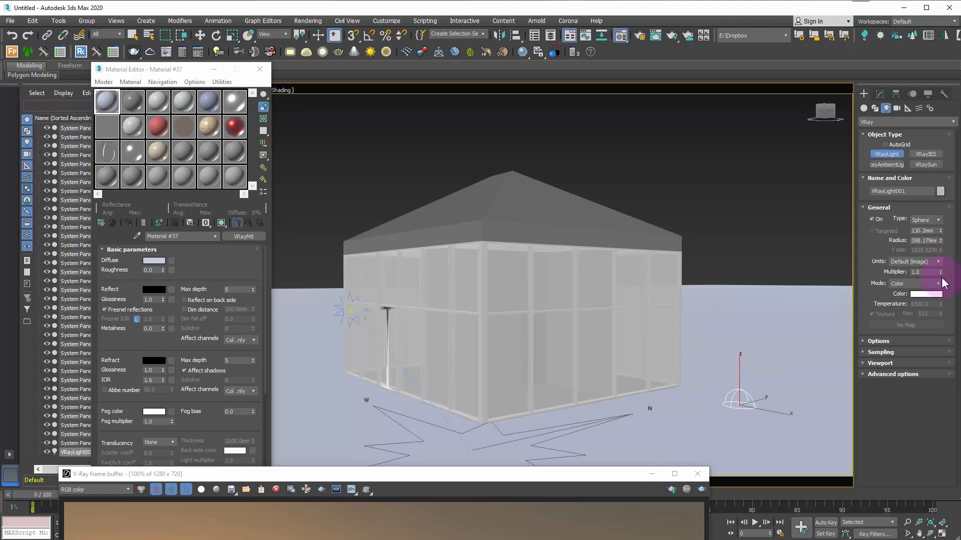
Try the Disc type for the V-Ray light and return it to Plane
click(932, 220)
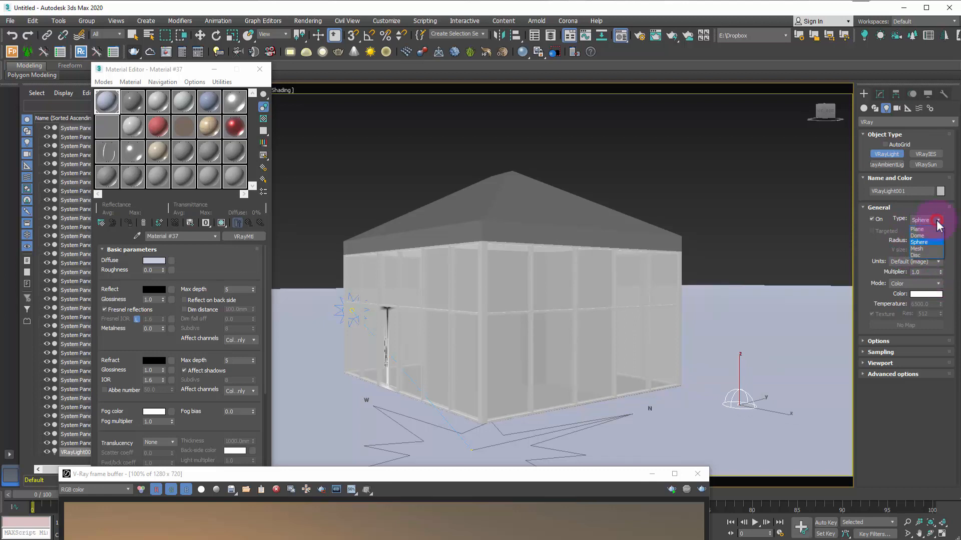
click(925, 255)
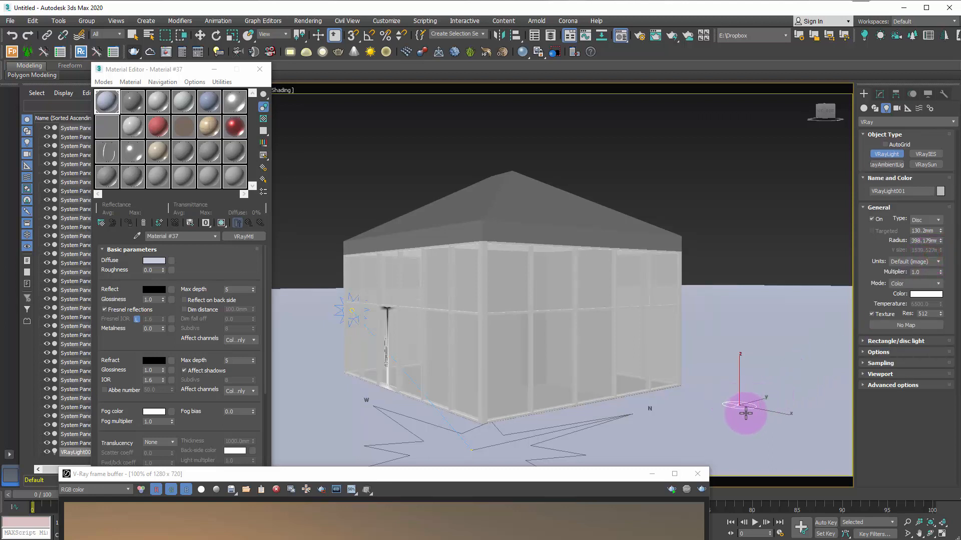
click(934, 221)
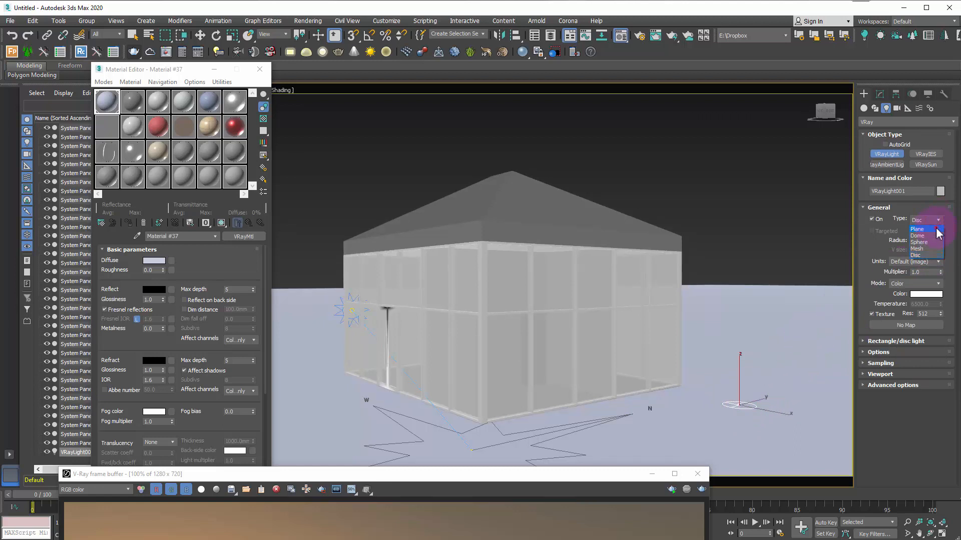
click(936, 230)
Raise the plane light to a height of about 2028 mm and test-render the scene with V-Ray
right_click(746, 387)
right_click(731, 381)
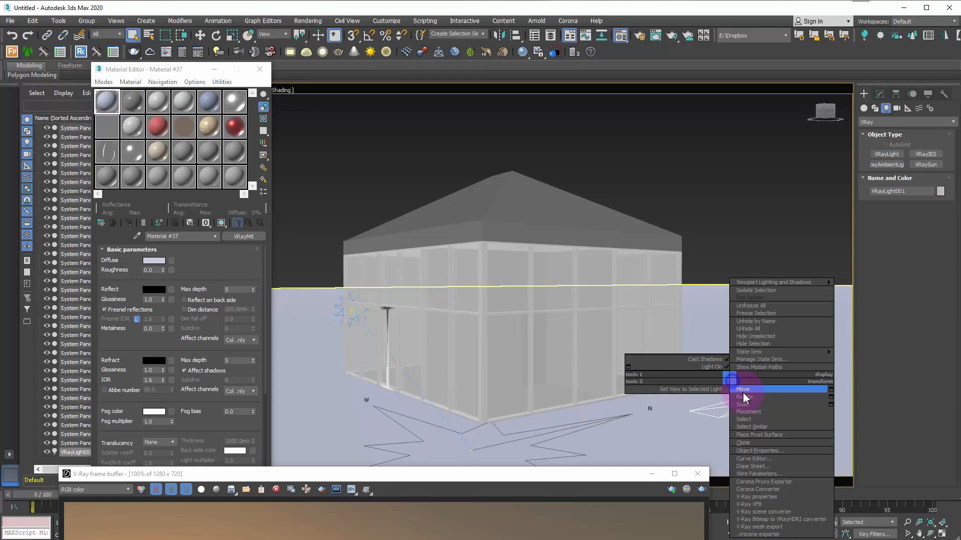
click(744, 390)
drag(735, 388, 752, 343)
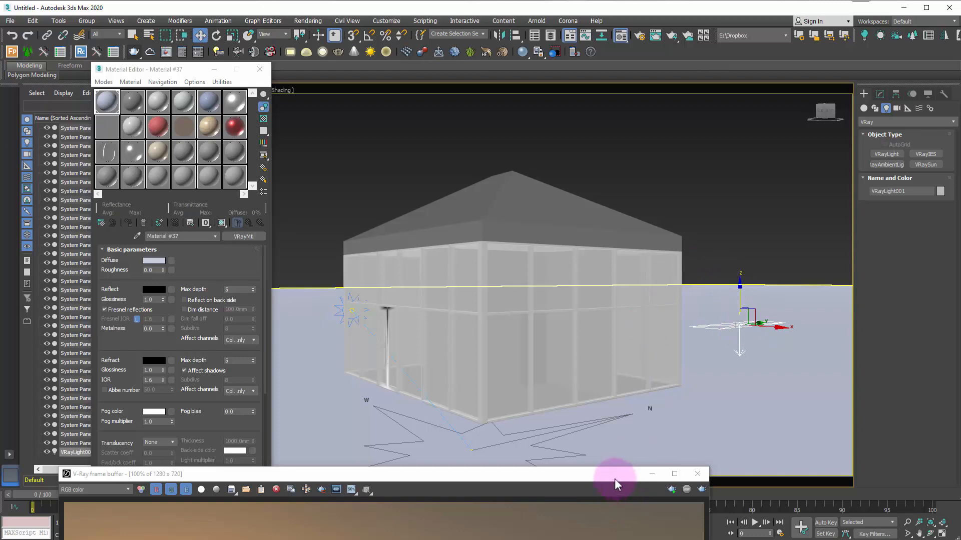
click(701, 489)
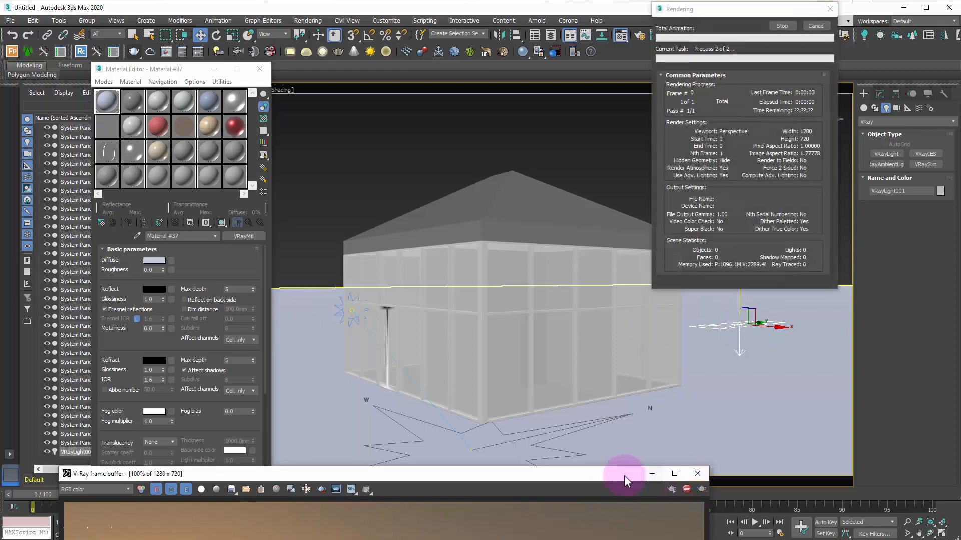
drag(622, 476, 605, 115)
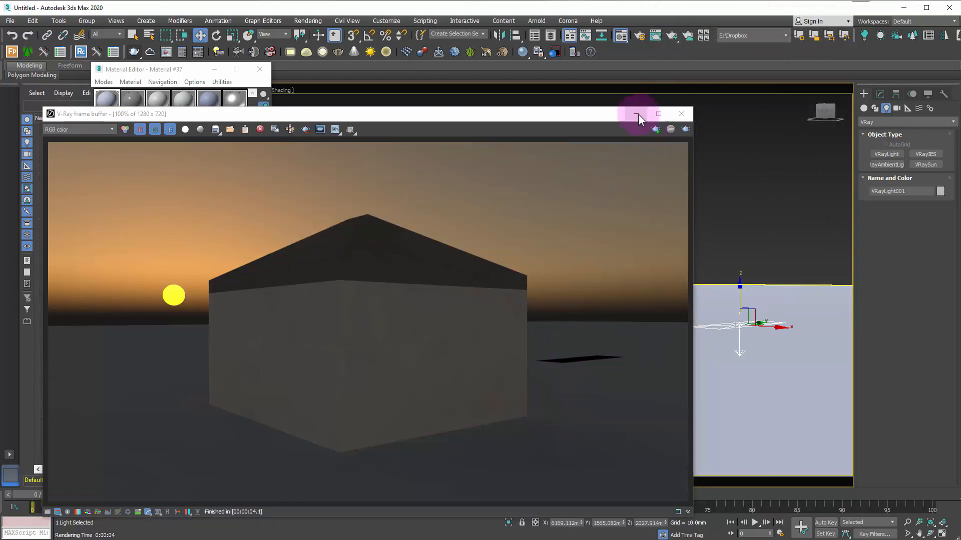
Set the plane light's multiplier to 50 and render the scene again
click(880, 94)
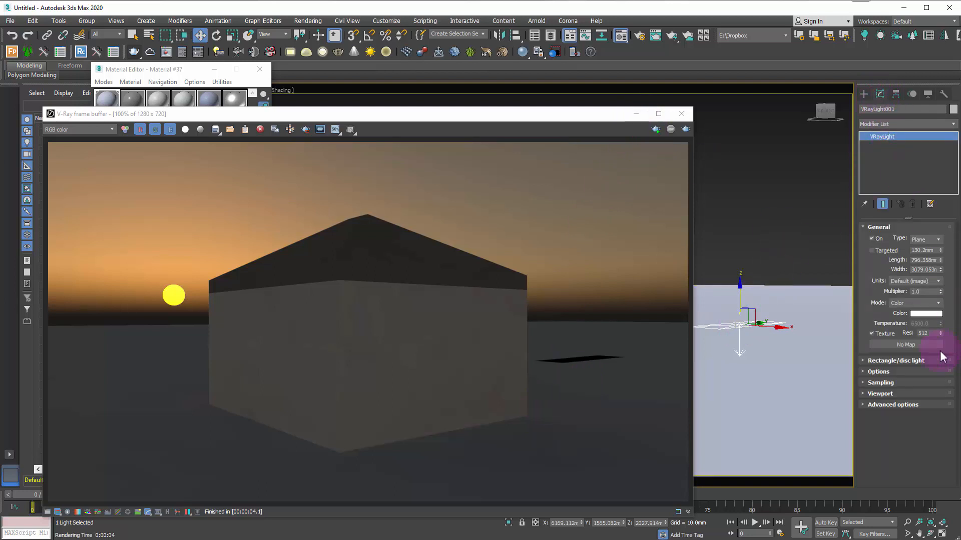
double_click(929, 293)
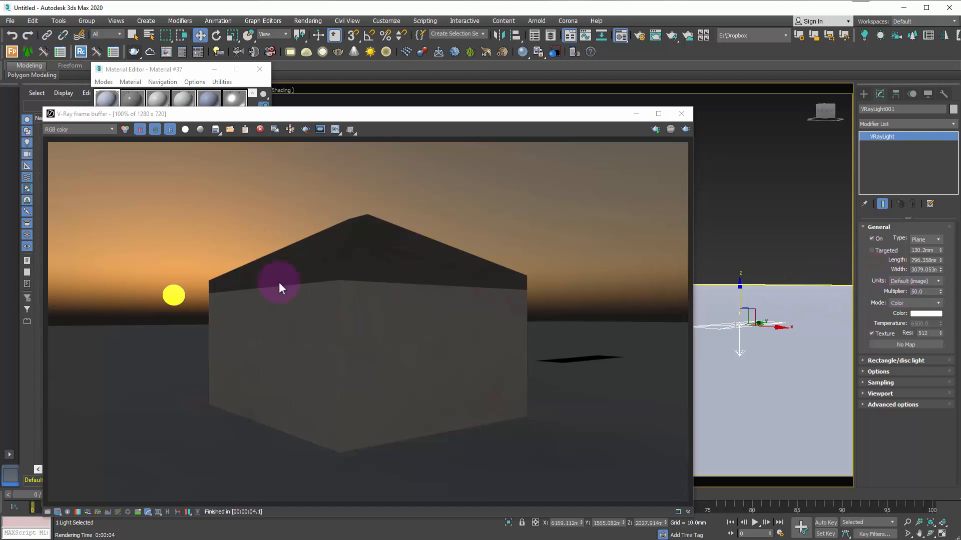
drag(608, 118, 604, 97)
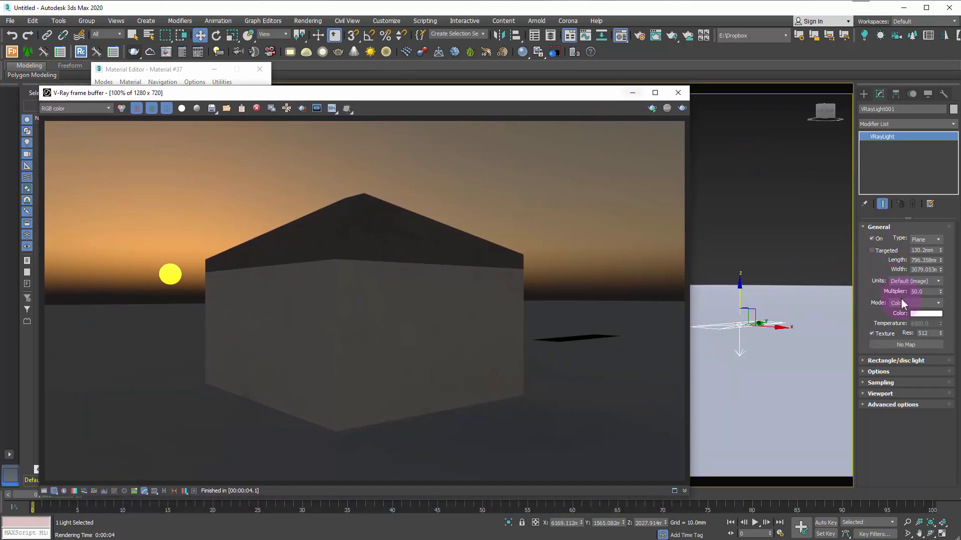
double_click(919, 292)
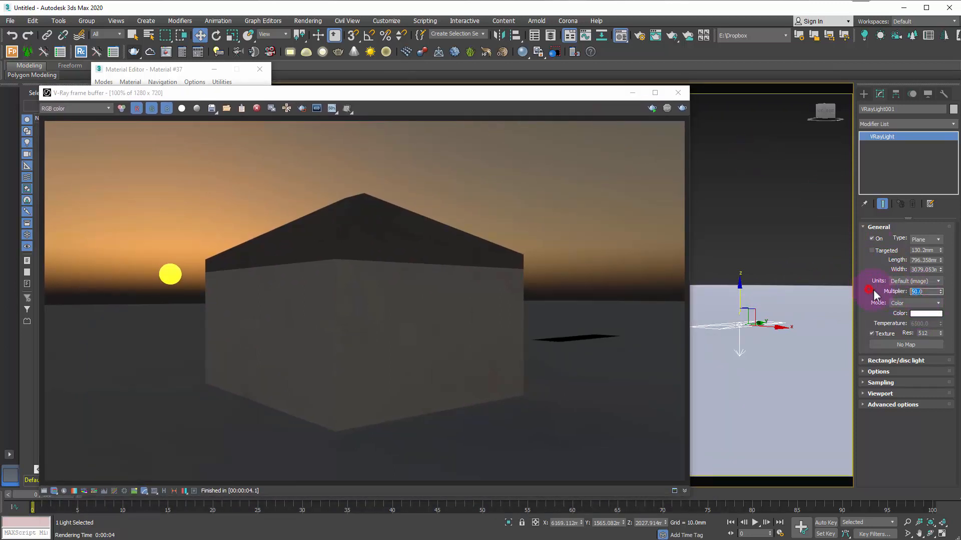
click(682, 107)
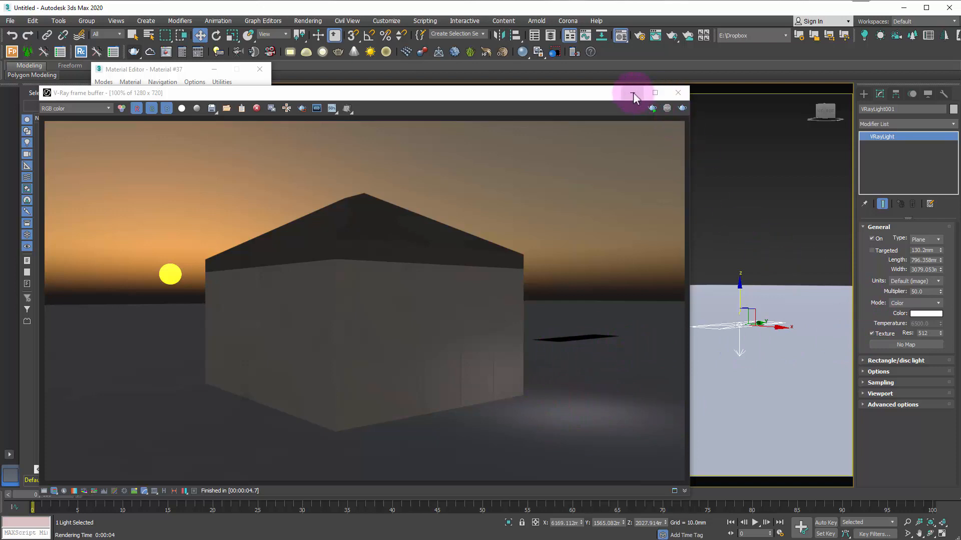
Move the plane light sideways until it overlaps the building's near wall and render the scene
drag(579, 101, 615, 457)
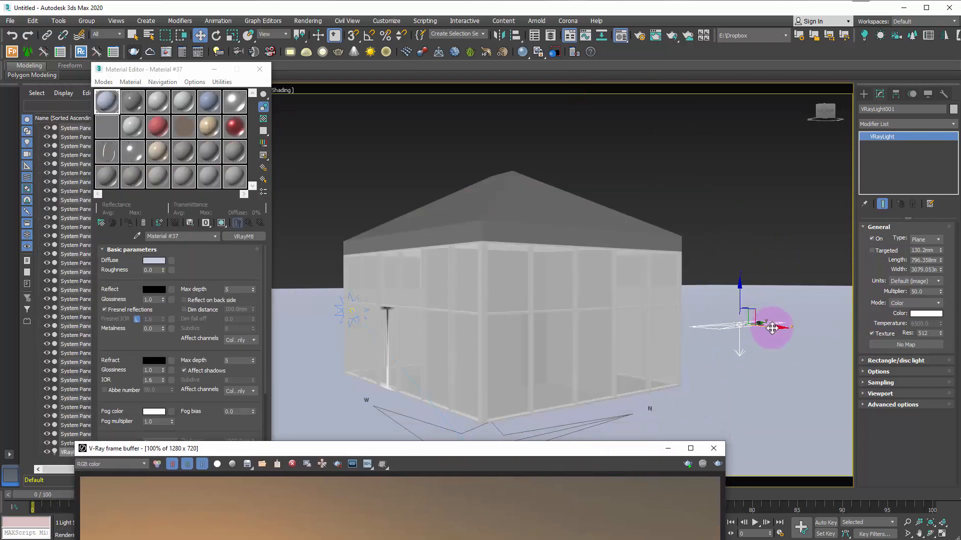
drag(762, 310, 695, 331)
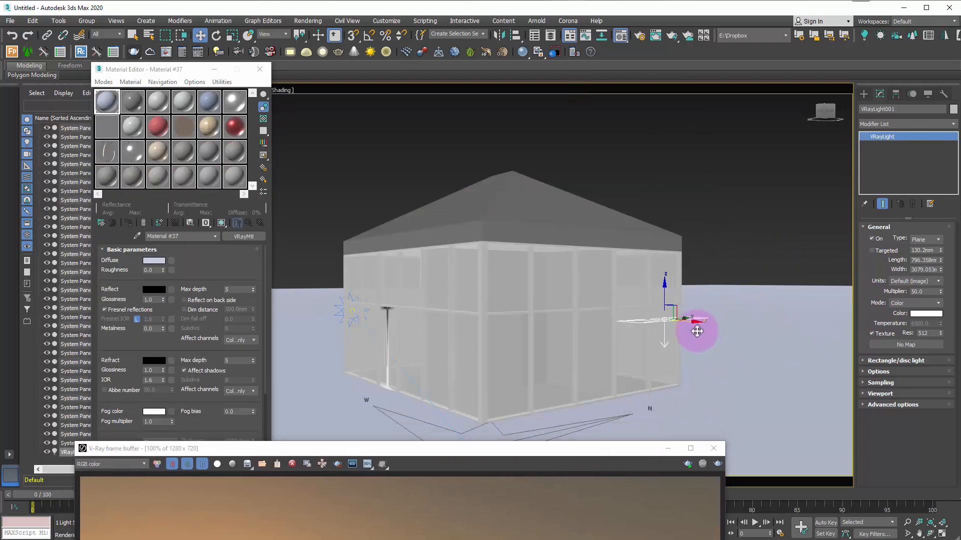
click(717, 464)
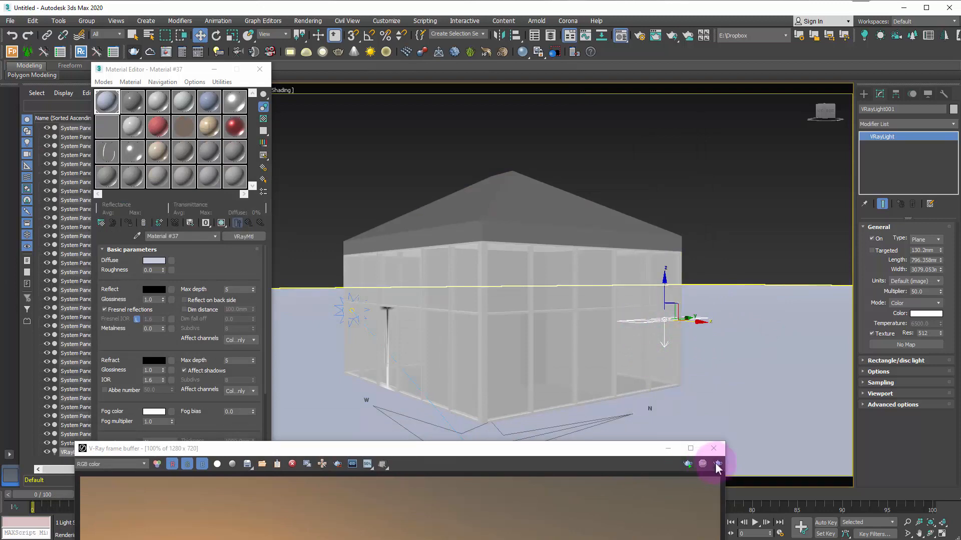
drag(648, 451, 645, 120)
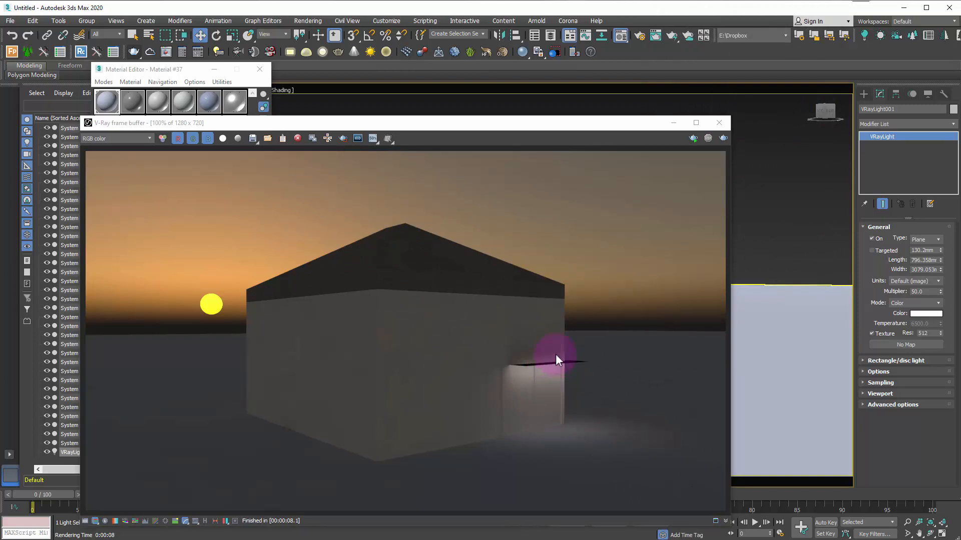
Make the plane light invisible in its options and render the result
drag(645, 127, 614, 434)
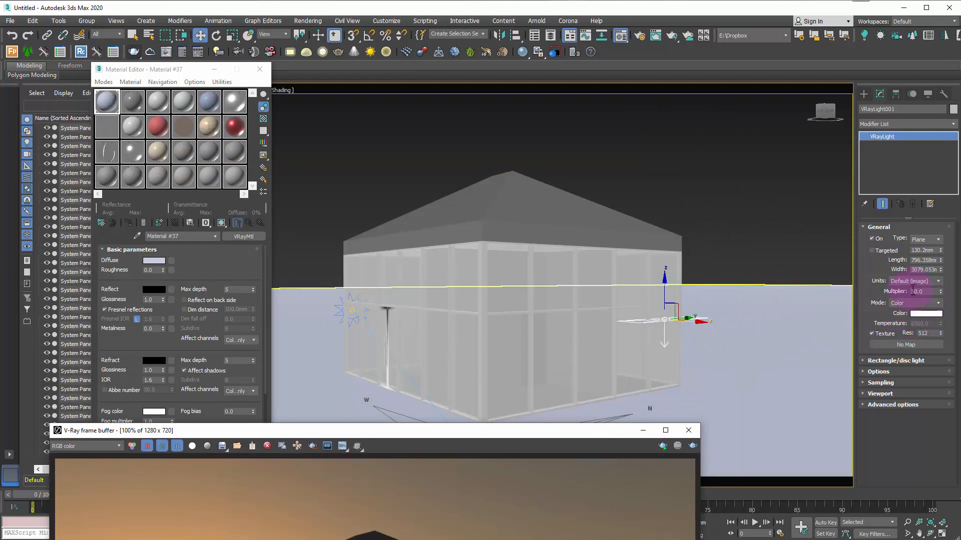
click(882, 371)
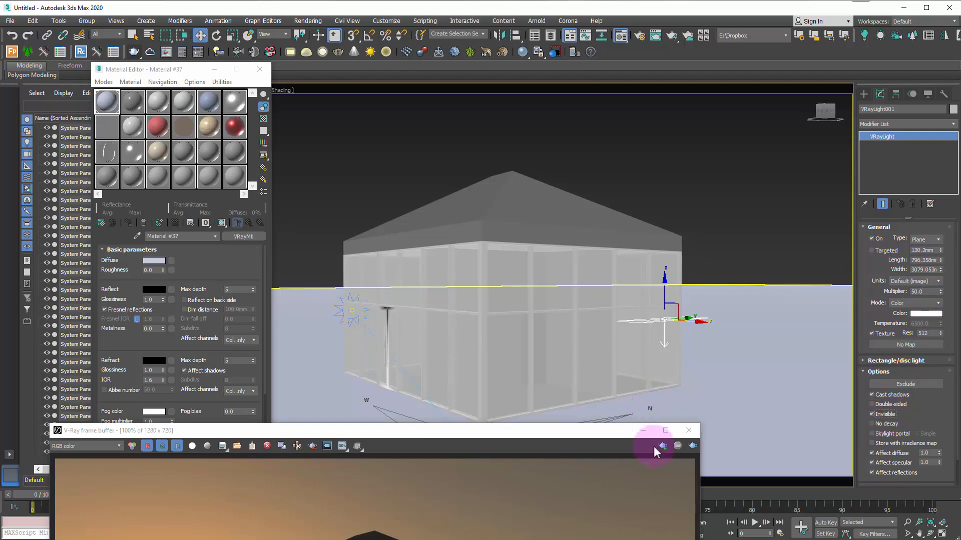
click(693, 446)
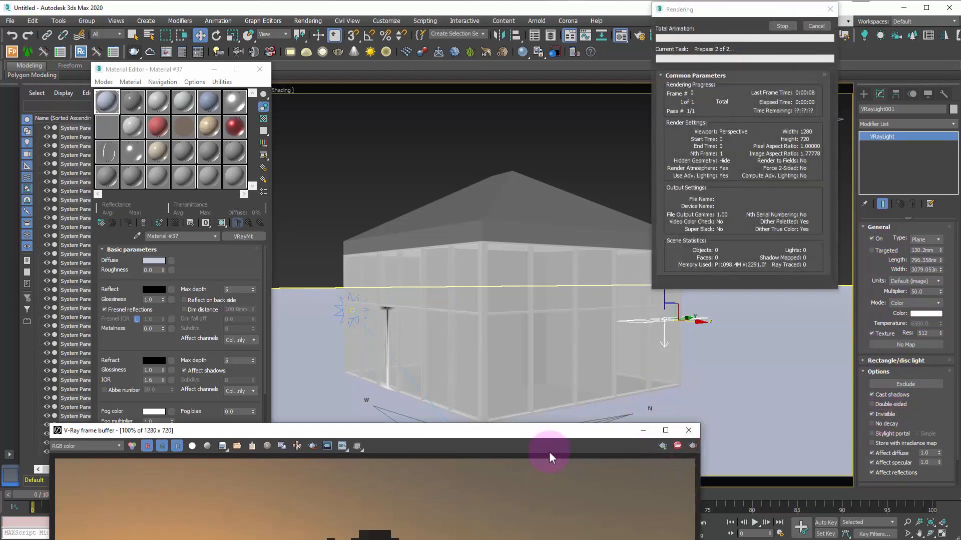
drag(553, 431, 532, 216)
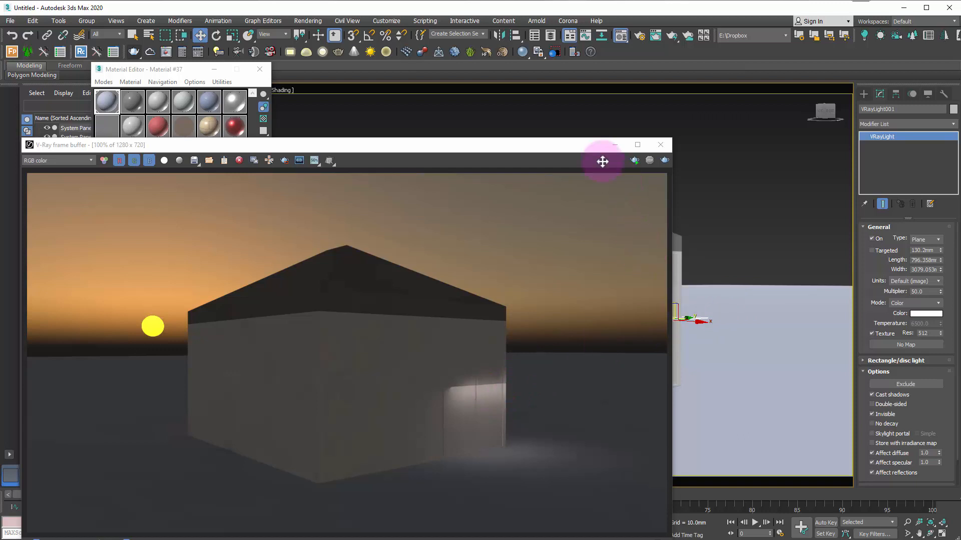
Make the plane light double-sided and render the building with it
drag(588, 145, 599, 377)
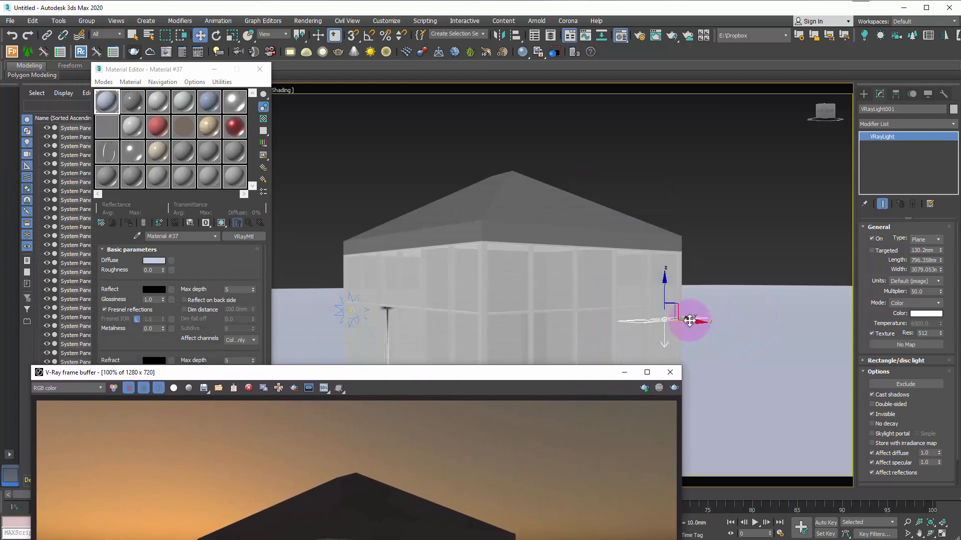
click(879, 403)
drag(595, 379, 593, 182)
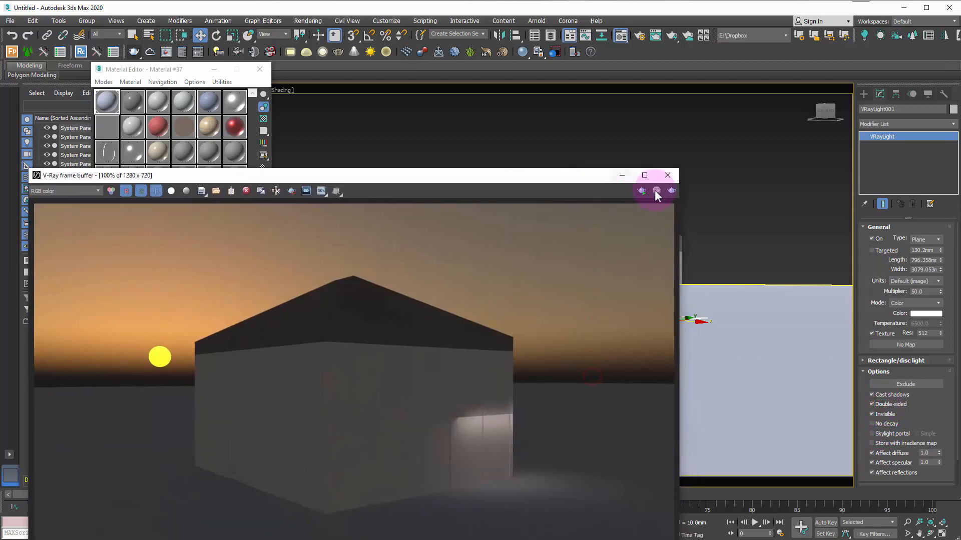
click(671, 190)
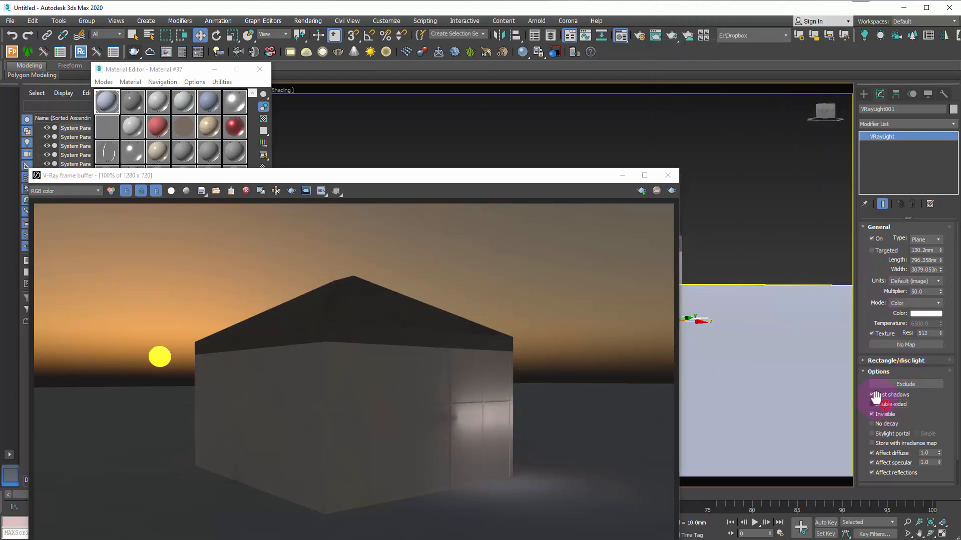
Tilt the plane light diagonally against the building's near wall and render the scene to check the slanted lighting
click(621, 176)
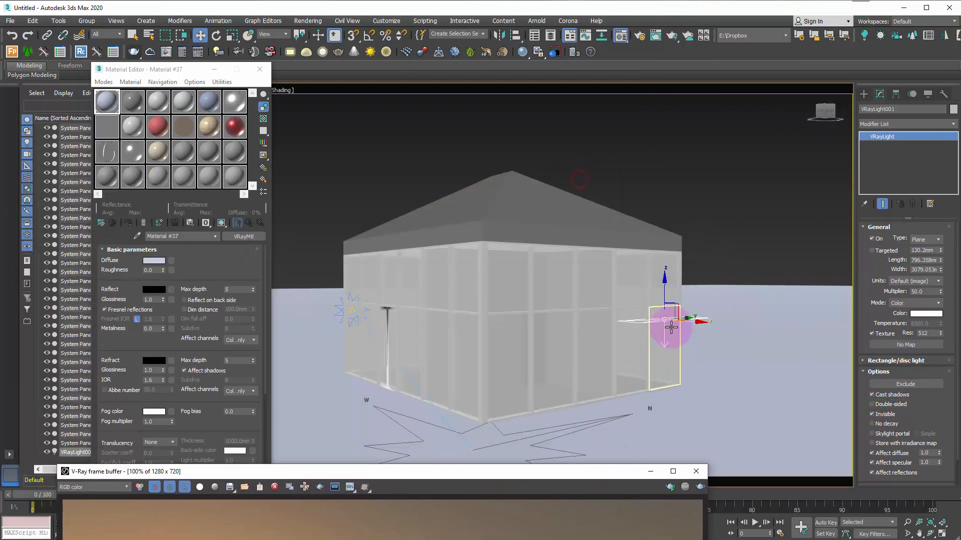
right_click(669, 316)
click(682, 335)
drag(678, 321, 663, 245)
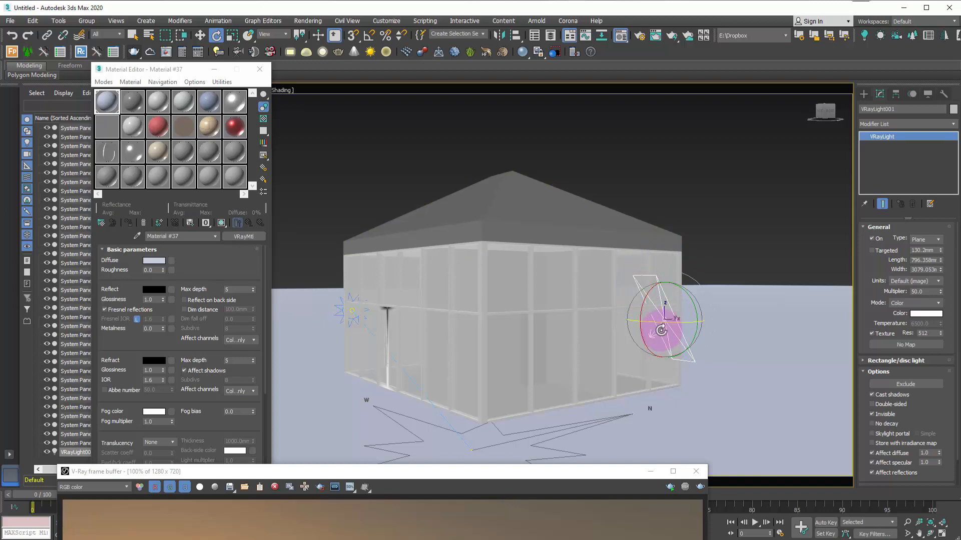
click(700, 487)
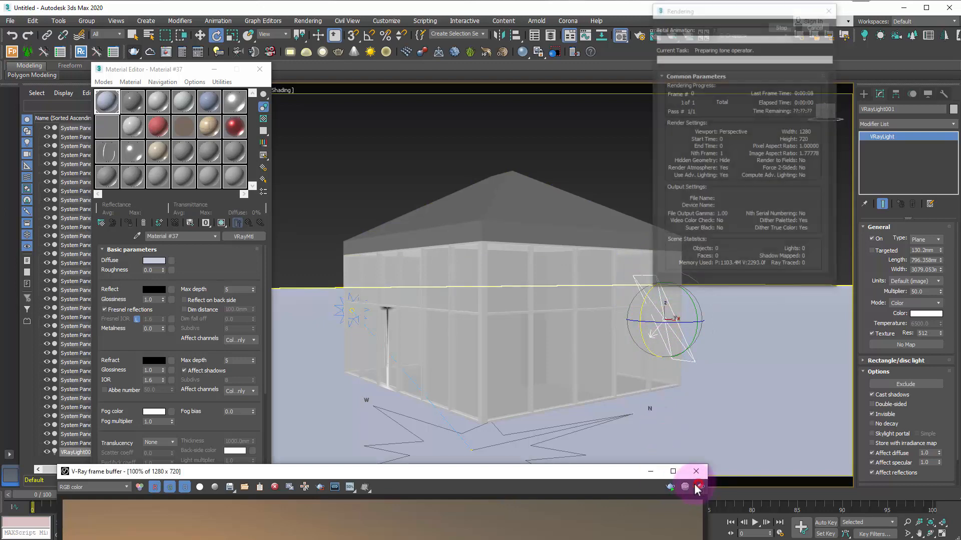
mouse_move(619, 472)
mouse_down()
mouse_move(614, 205)
mouse_move(604, 157)
mouse_up()
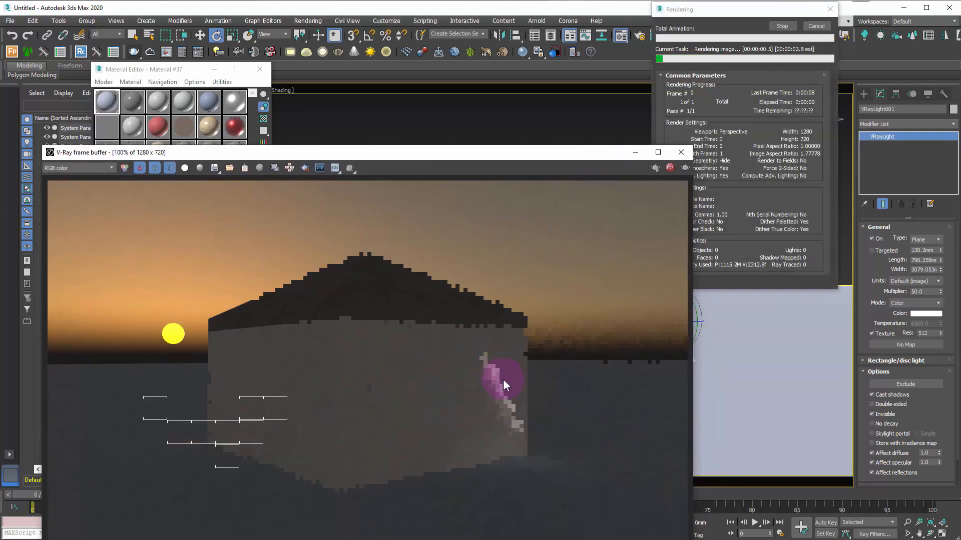
drag(539, 166, 418, 130)
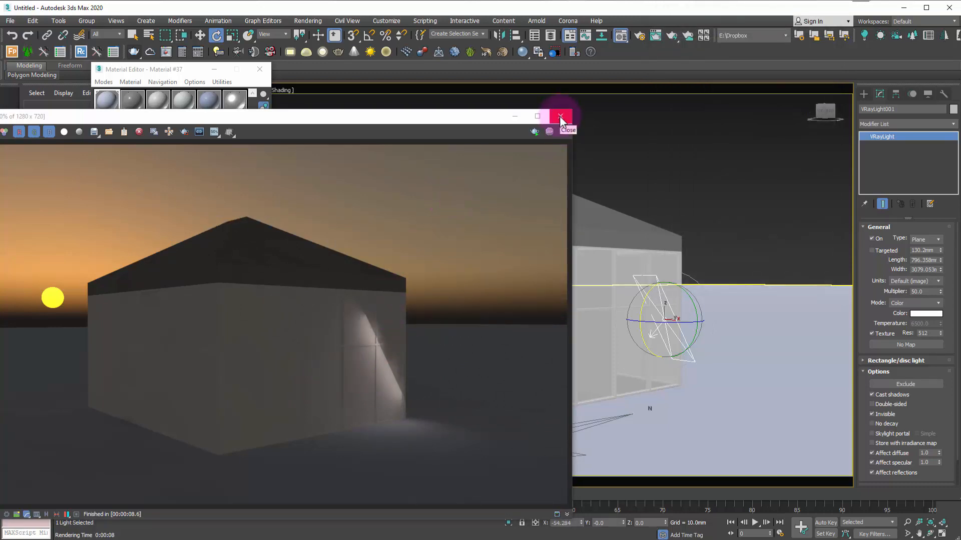
drag(482, 120, 631, 451)
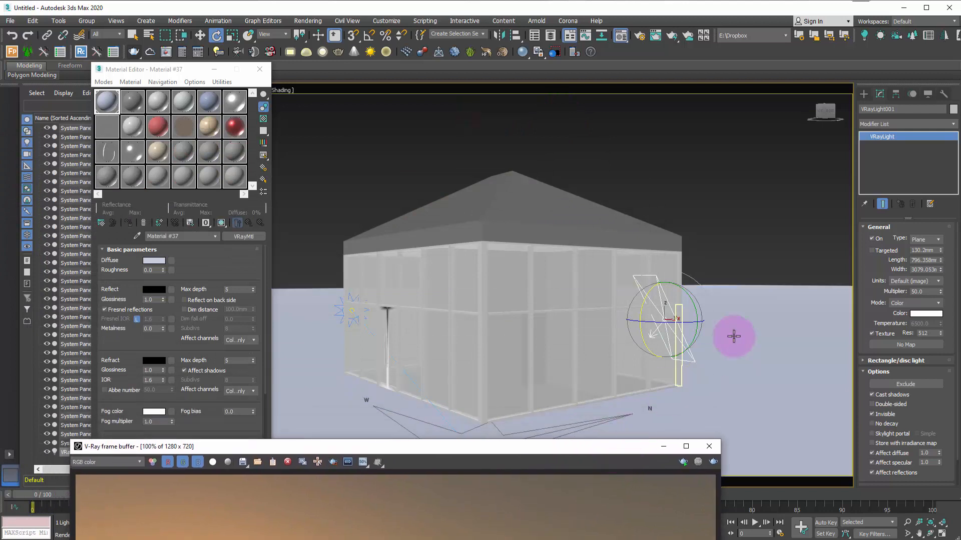
Rotate the plane light flat so it faces upward, and move it inside the building's corner room near the floor
drag(650, 293, 746, 216)
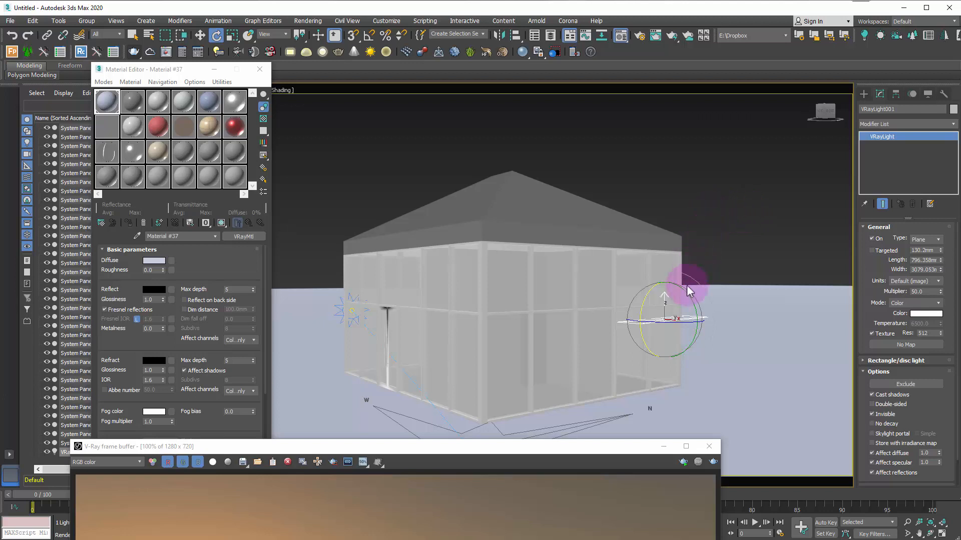
right_click(638, 308)
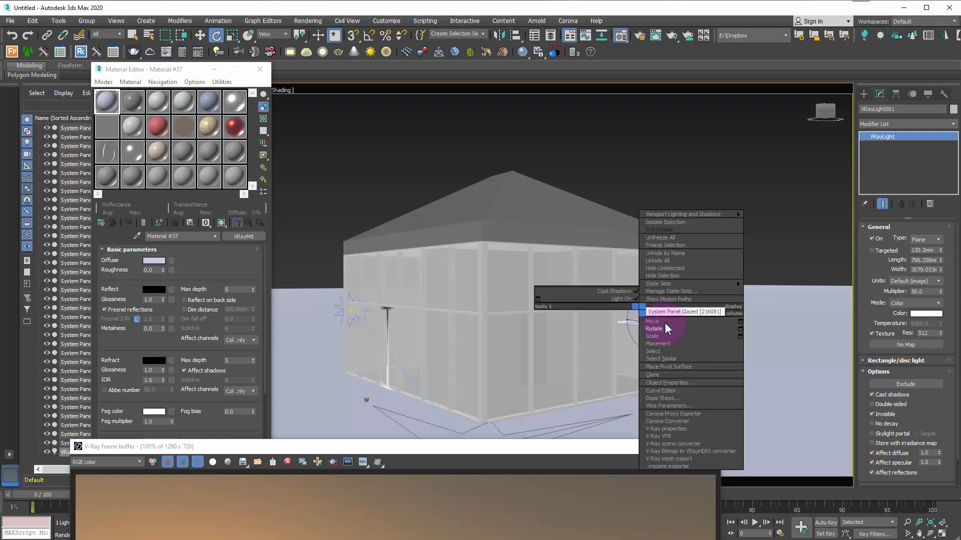
click(668, 325)
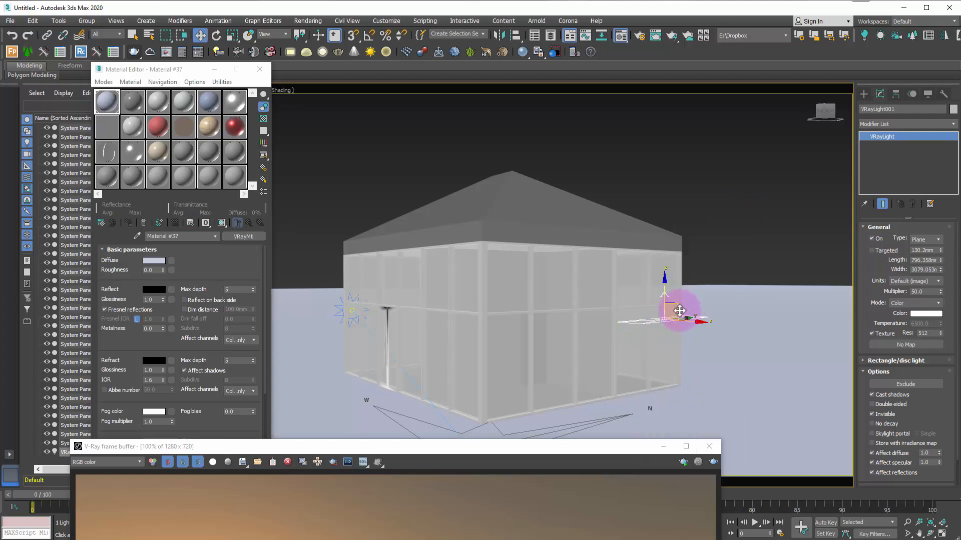
drag(663, 322, 559, 330)
key(t)
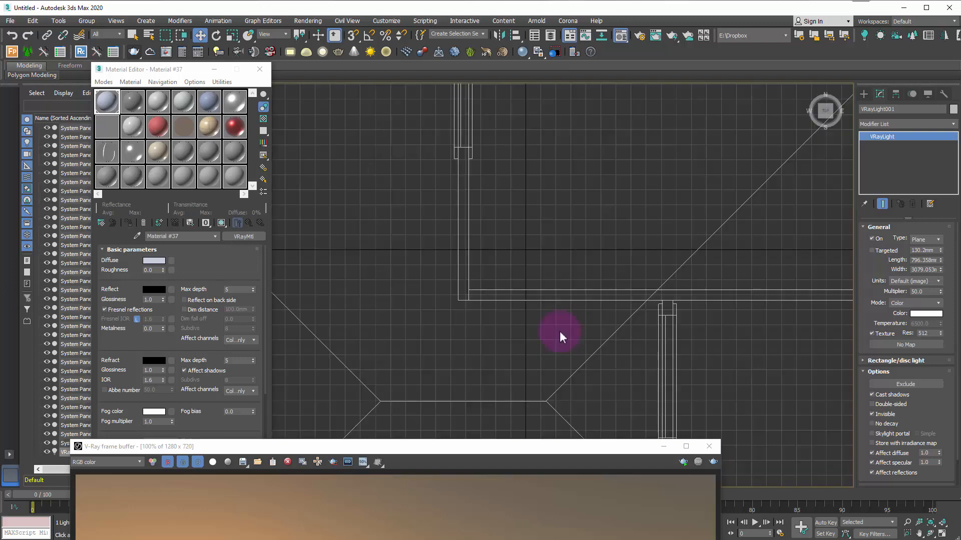
middle_drag(573, 261, 566, 245)
scroll(567, 244, down, 10)
scroll(621, 277, up, 5)
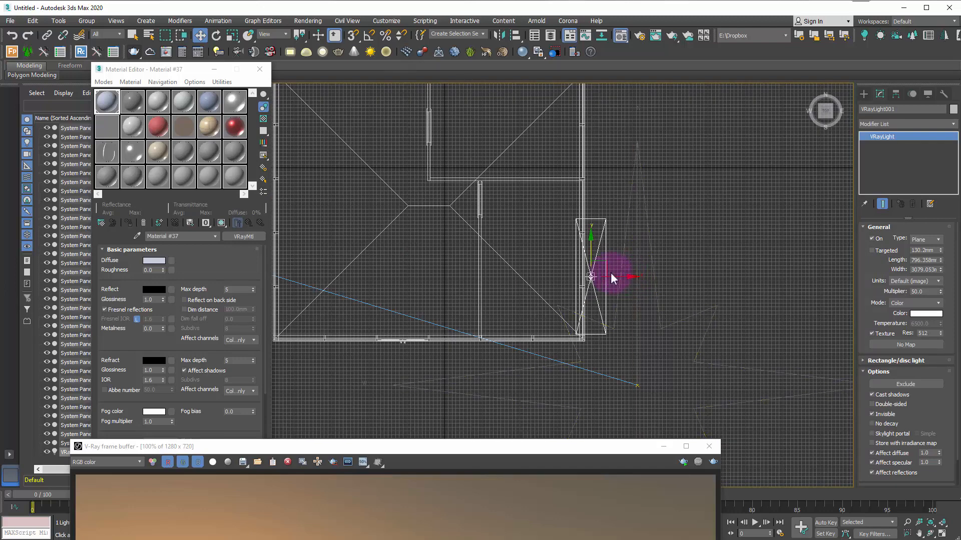
drag(605, 270, 551, 255)
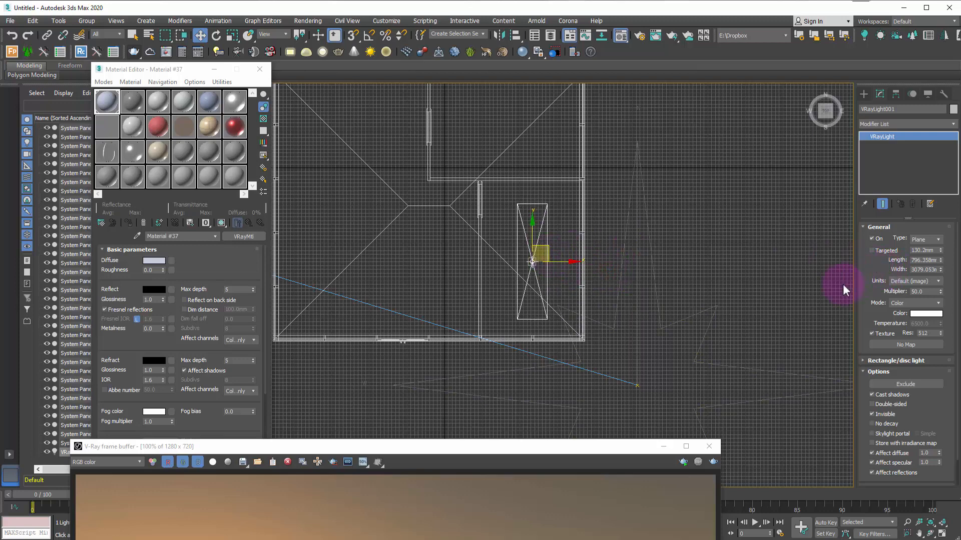
key(p)
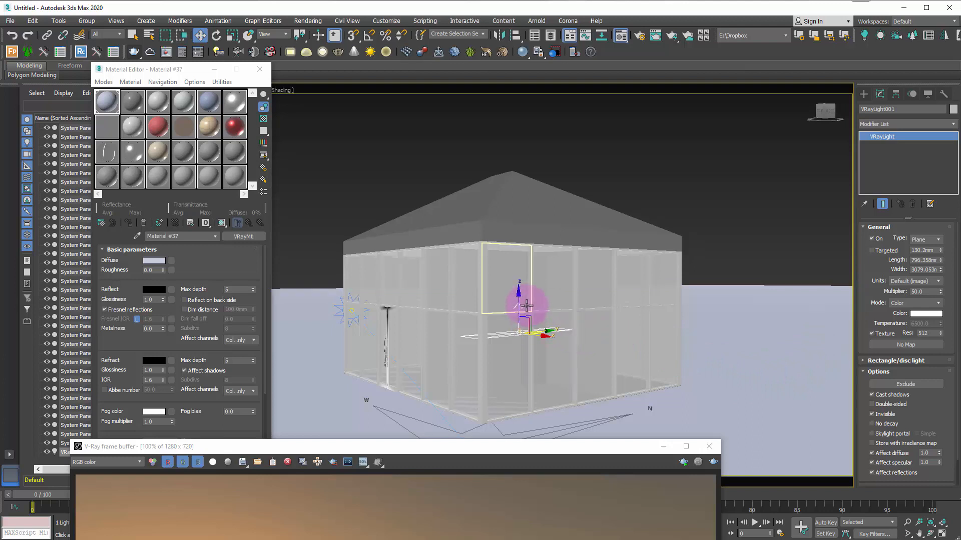
drag(520, 299, 515, 353)
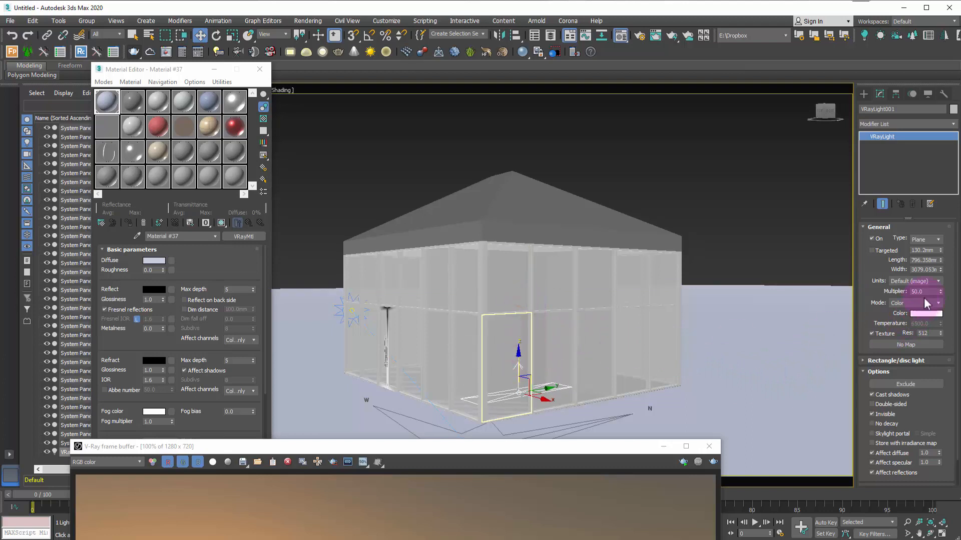
Set the plane light's multiplier to 70 and its length to about 1967 mm
drag(926, 293, 877, 297)
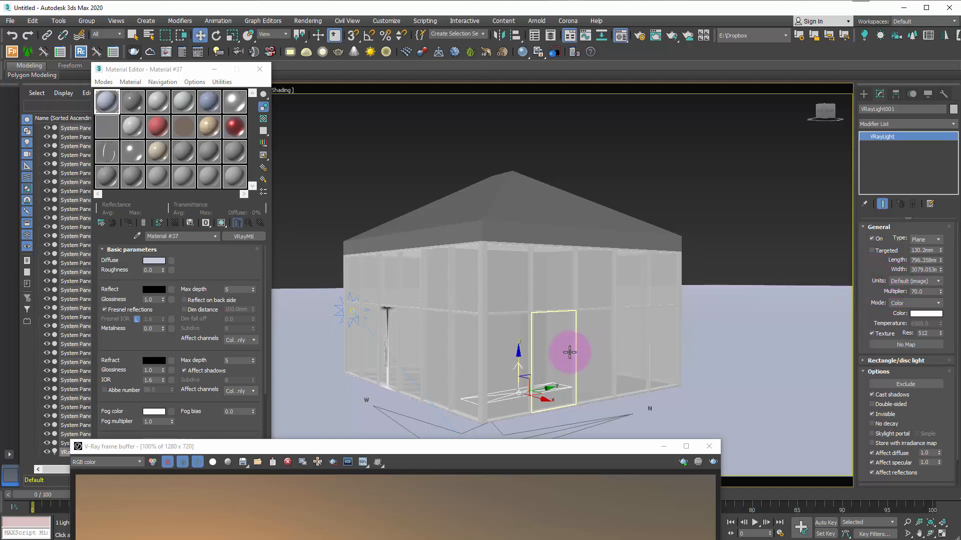
drag(940, 260, 936, 195)
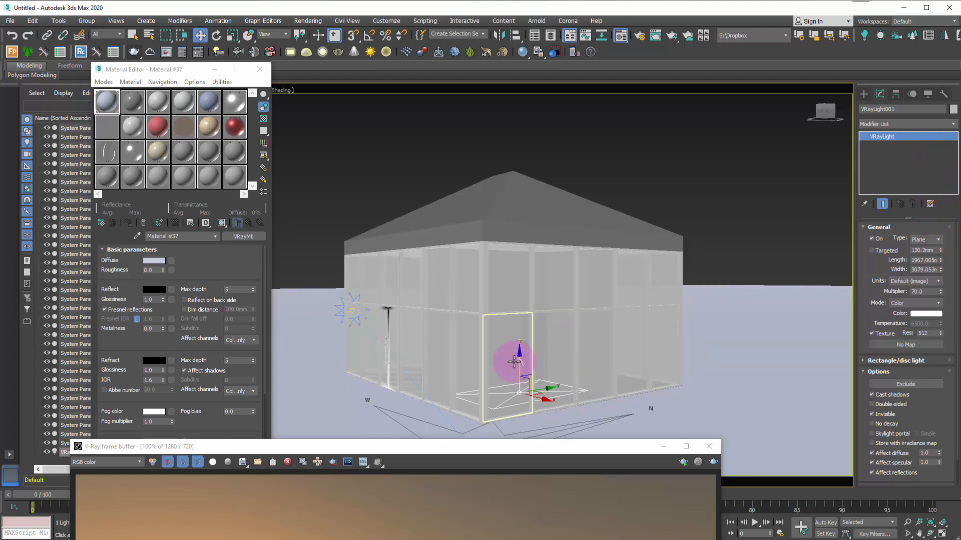
Render a close interior view of the corner room lit by the plane light, and cancel the render before it completes
scroll(521, 360, up, 5)
alt+middle_drag(534, 368, 613, 368)
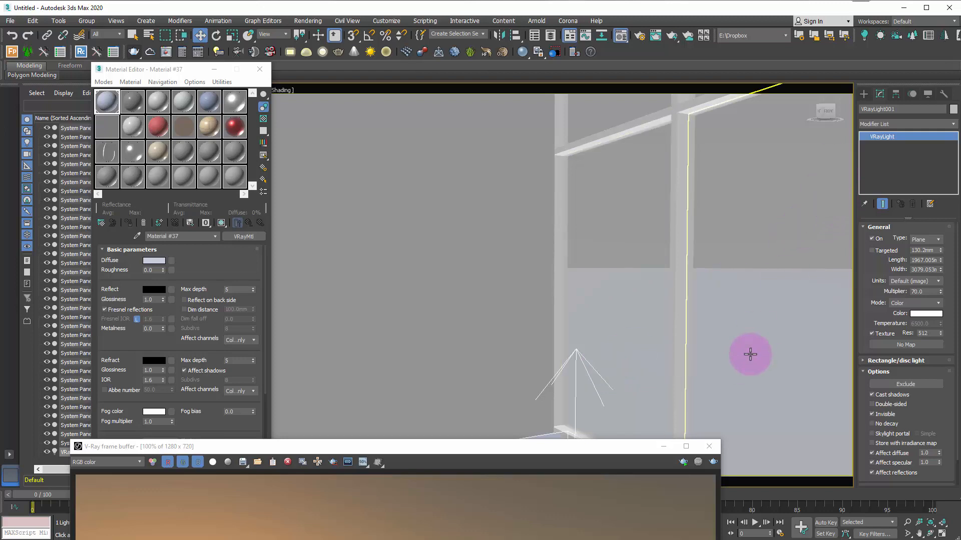
click(713, 461)
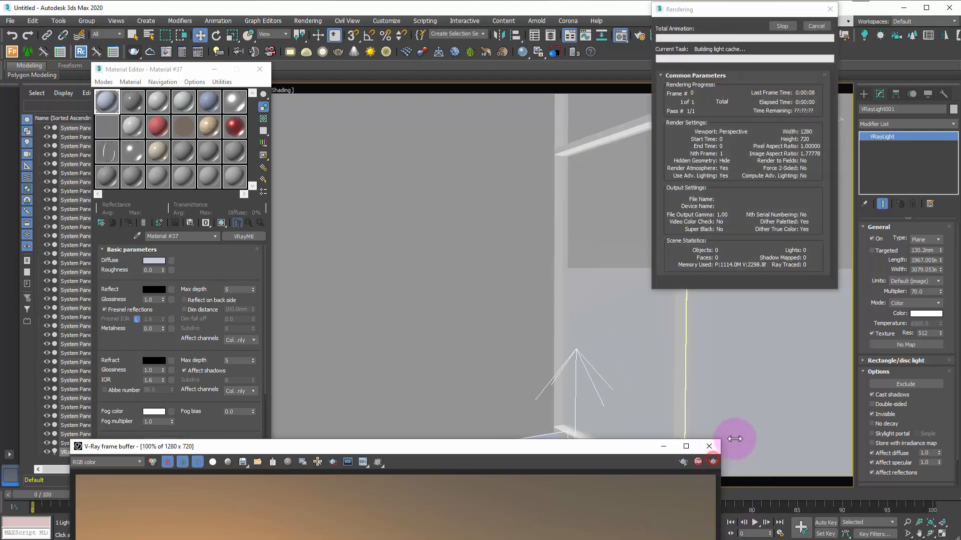
drag(606, 452, 561, 91)
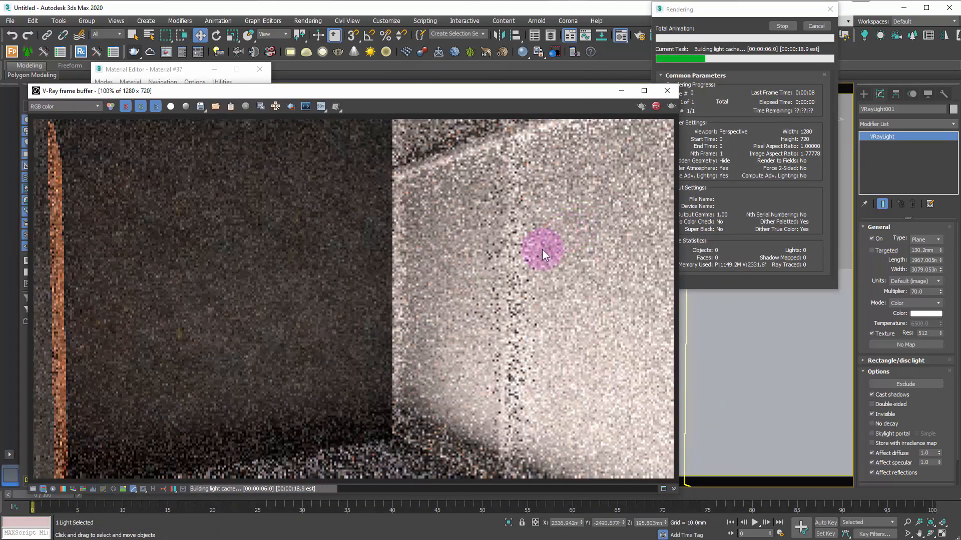
click(821, 27)
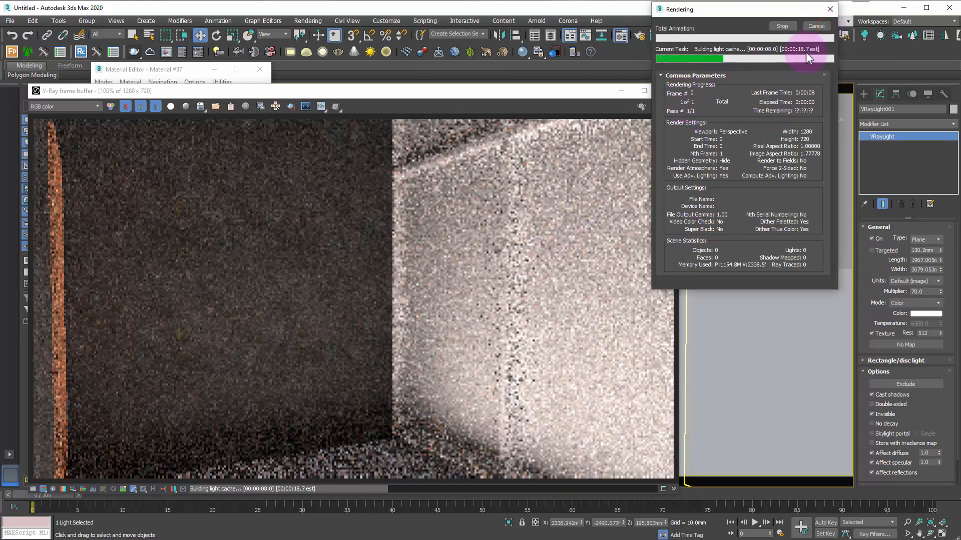
click(822, 26)
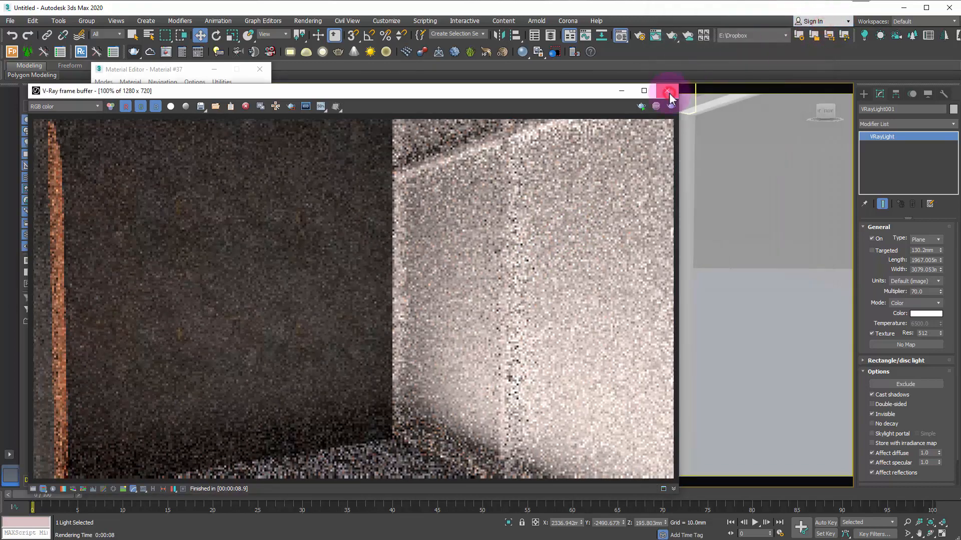
click(667, 90)
Delete the plane light from the building's corner room
scroll(565, 354, down, 10)
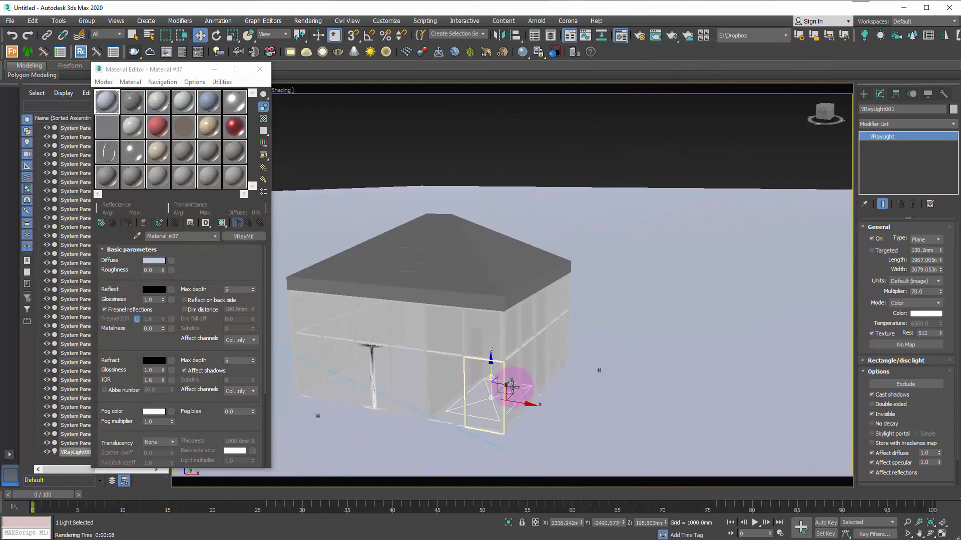
alt+middle_drag(511, 387, 466, 388)
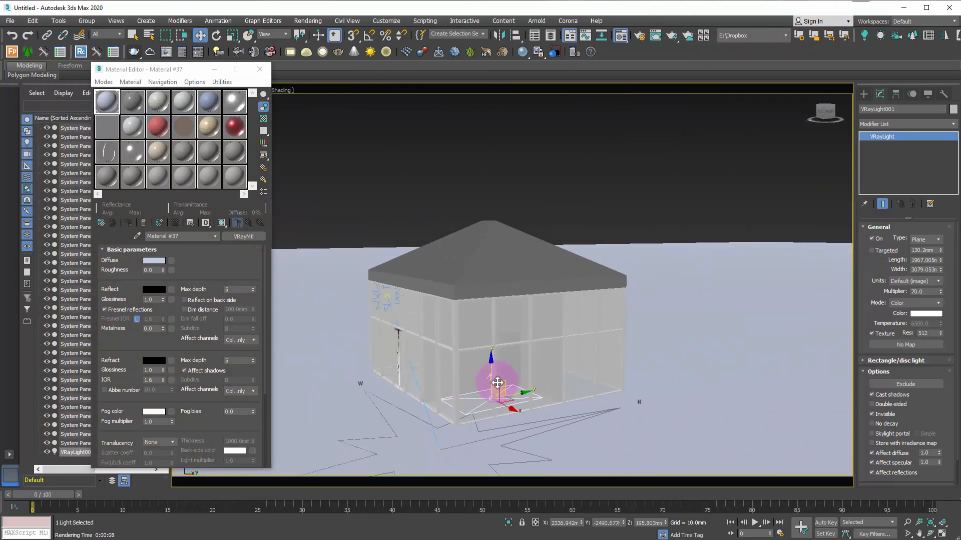
key(Delete)
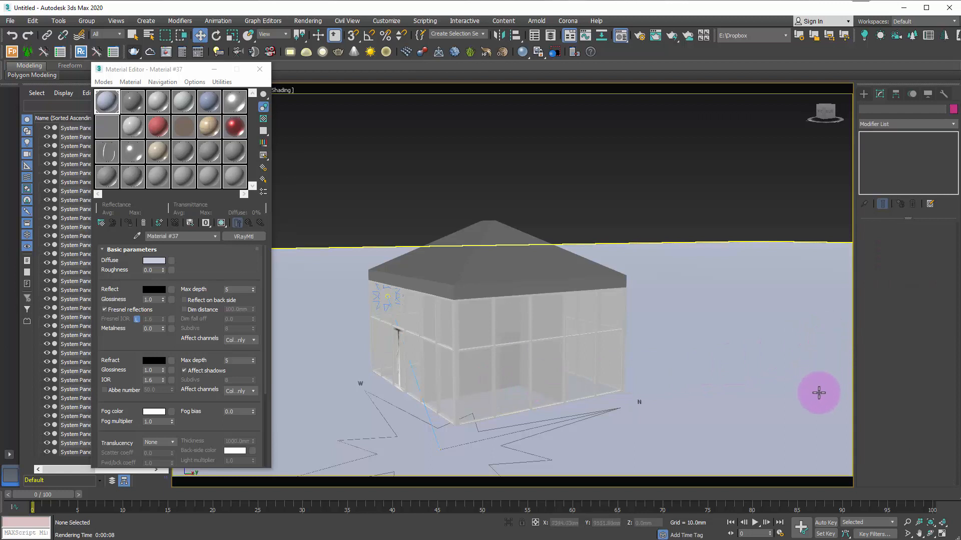
Select the daylight system's sun and set its time of day to 16 hours
drag(150, 69, 120, 71)
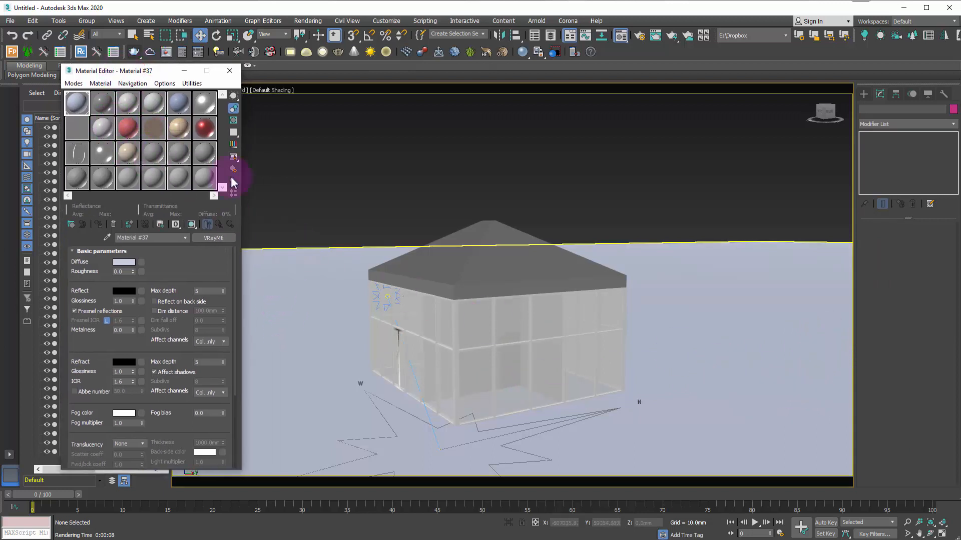
click(381, 300)
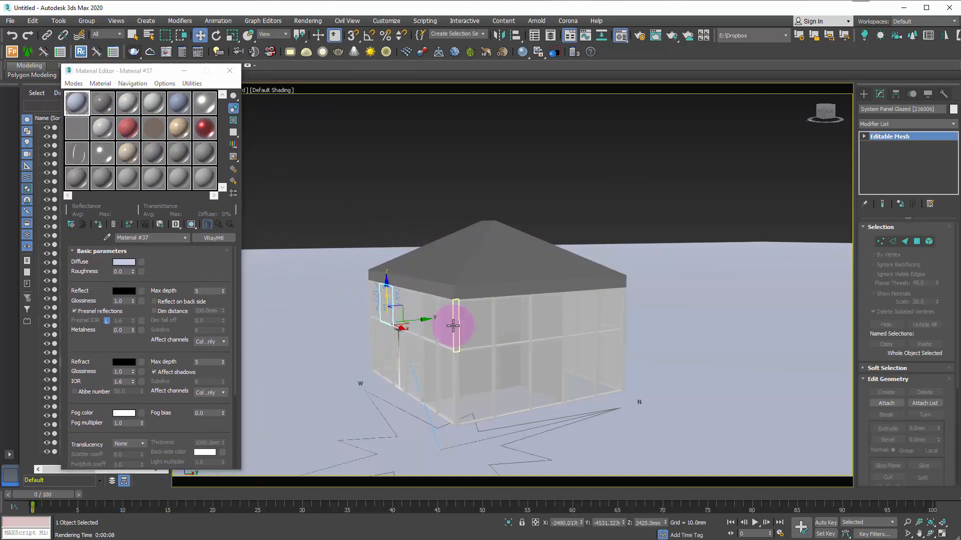
mouse_move(450, 326)
alt+middle_down()
mouse_move(440, 332)
mouse_move(454, 332)
alt+middle_up()
click(311, 301)
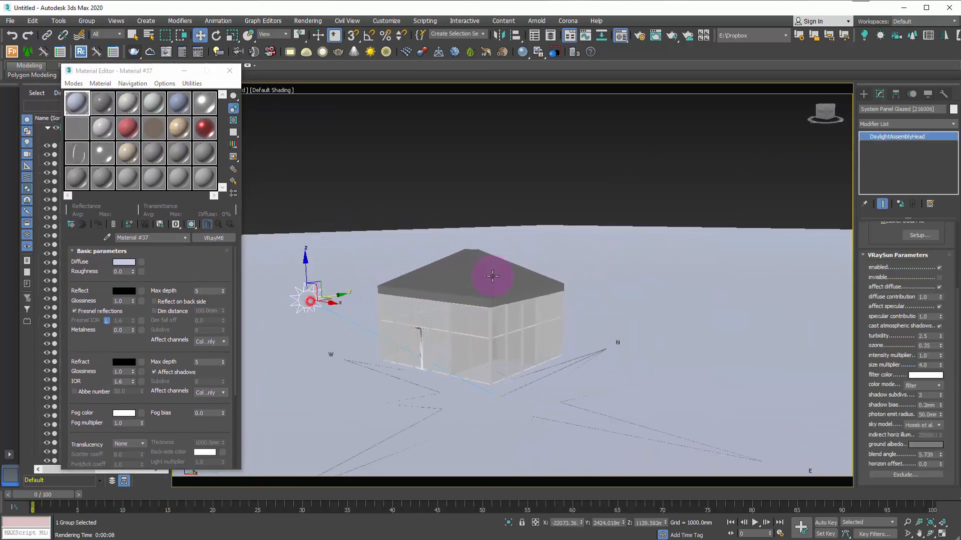
click(915, 94)
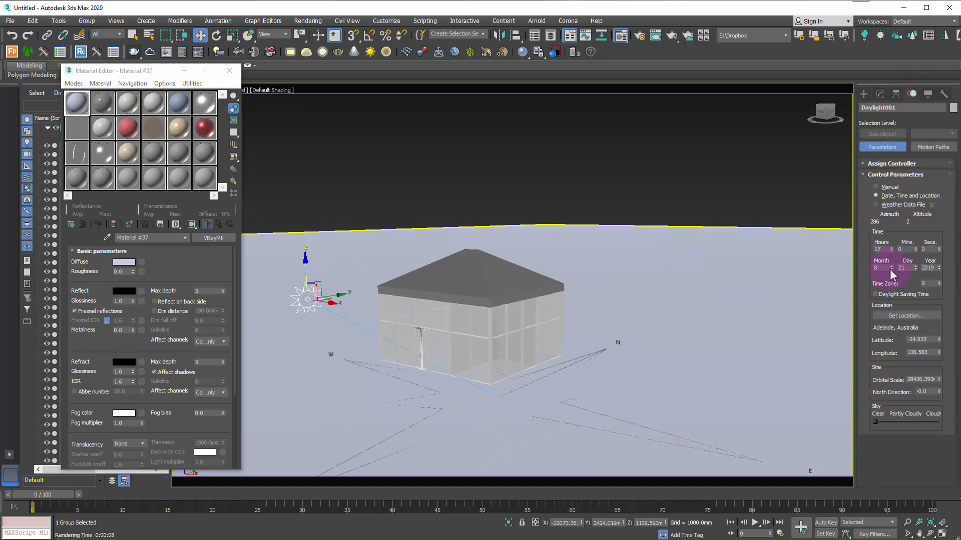
click(891, 251)
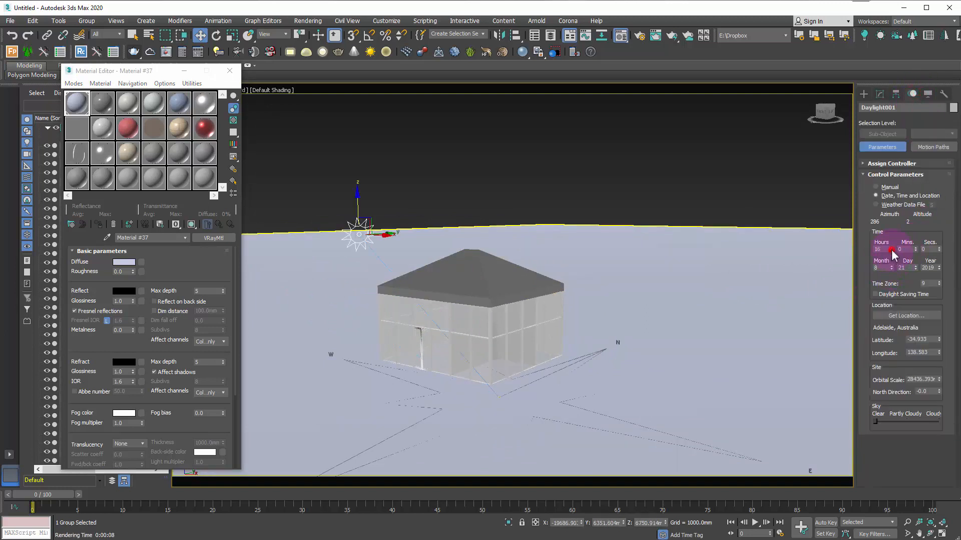
click(705, 187)
mouse_move(476, 304)
alt+middle_down()
mouse_move(460, 302)
mouse_move(476, 305)
mouse_move(462, 294)
alt+middle_up()
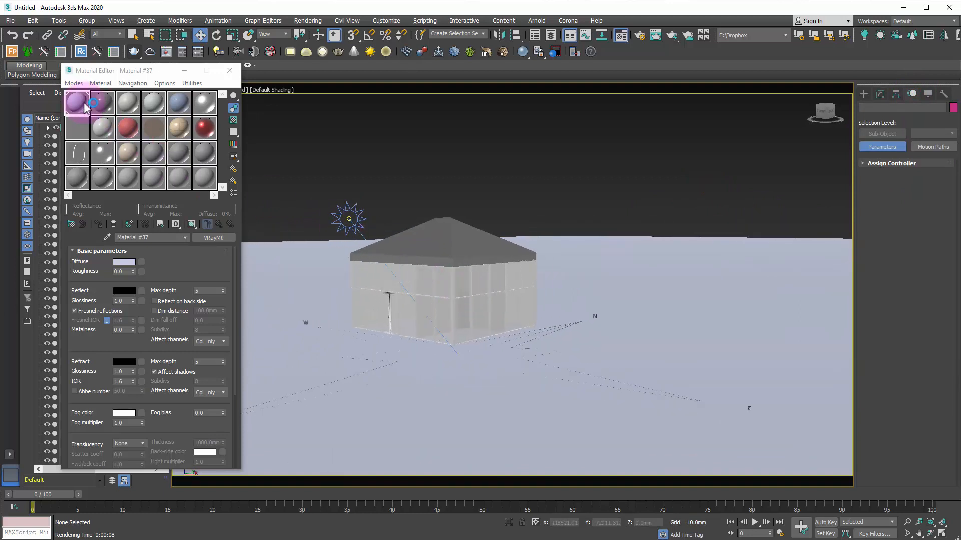
drag(82, 136, 145, 270)
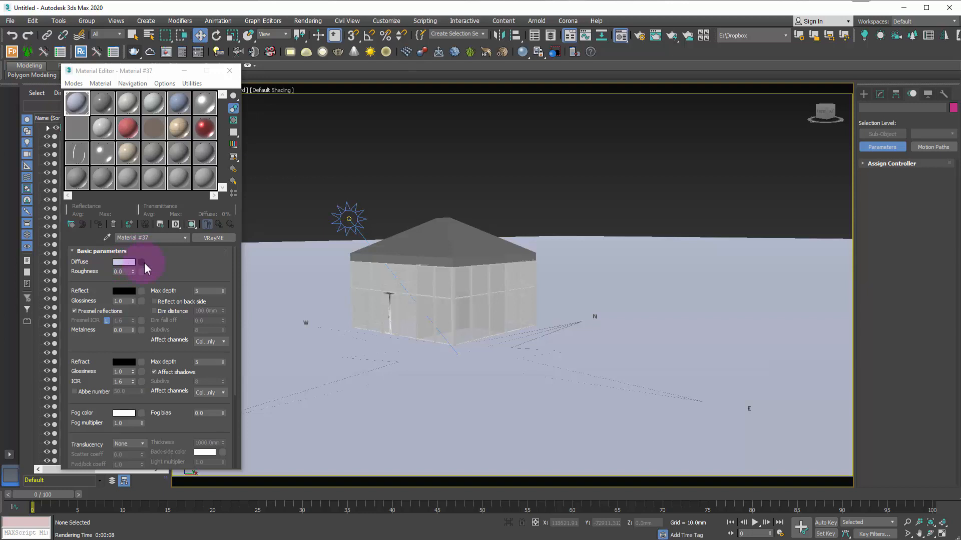
click(143, 262)
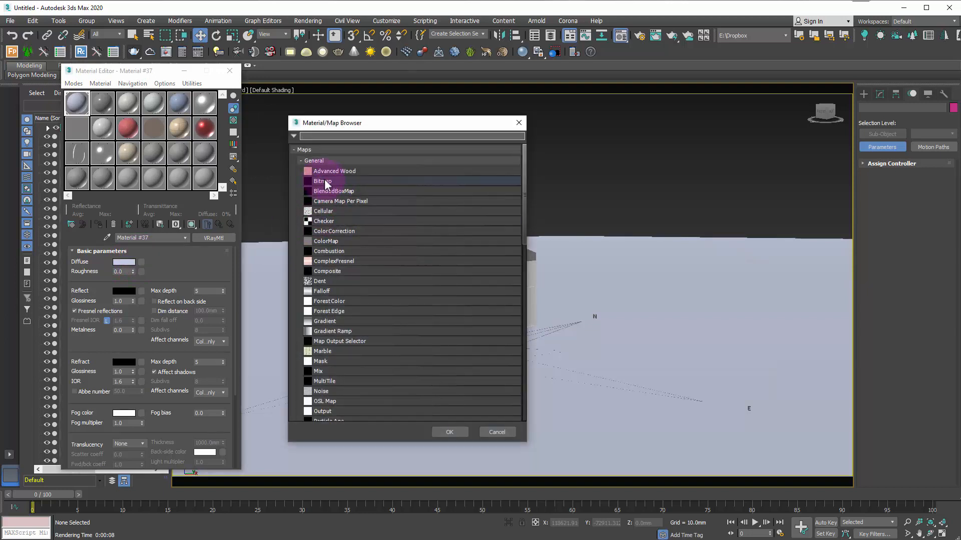
drag(373, 124, 344, 123)
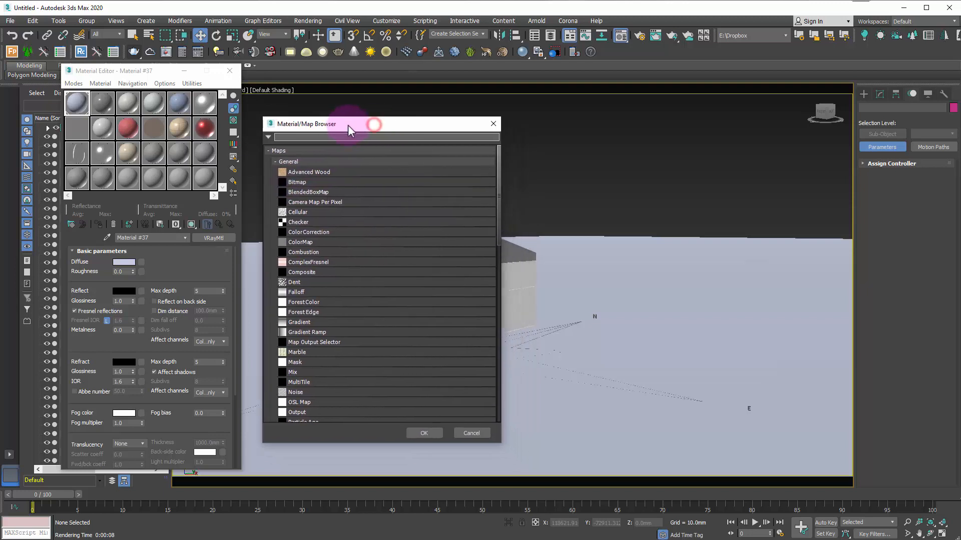
click(468, 431)
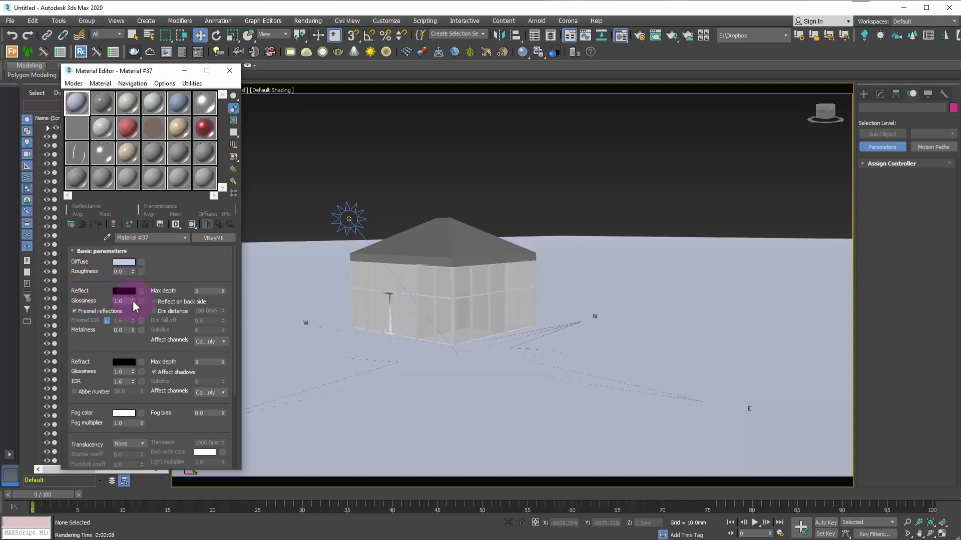
click(115, 363)
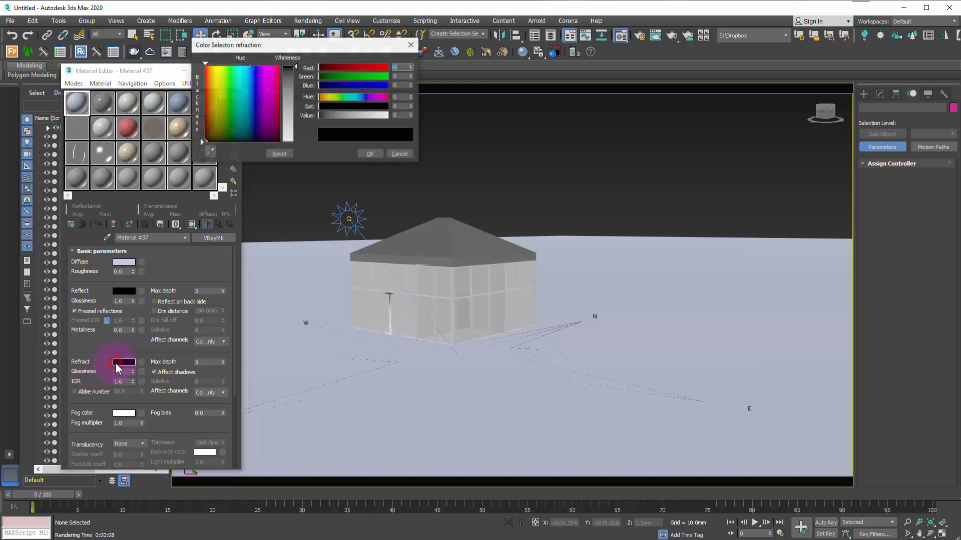
drag(289, 140, 295, 50)
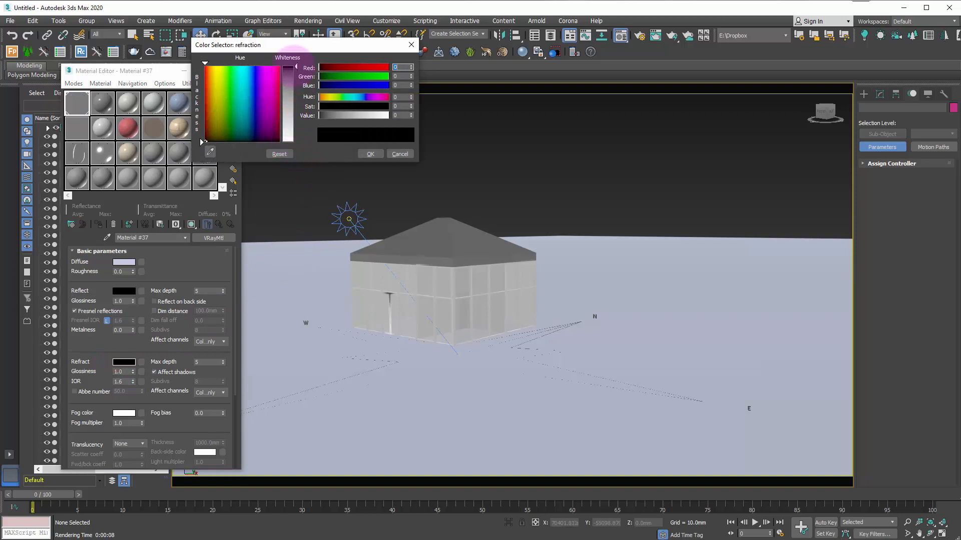
click(377, 154)
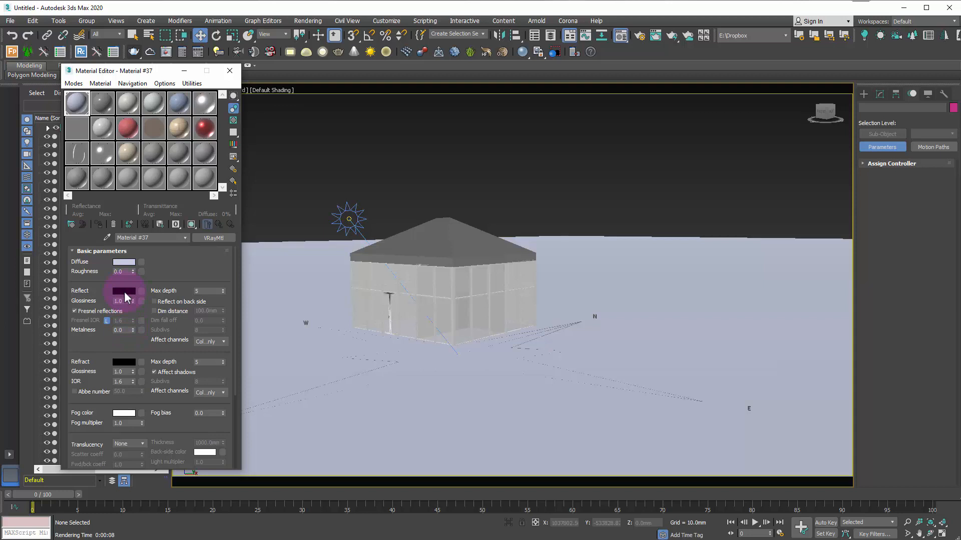
Set the ground material's reflection color to light grey with a value of 215 and its reflection glossiness to 0.9
click(124, 291)
drag(287, 89, 289, 145)
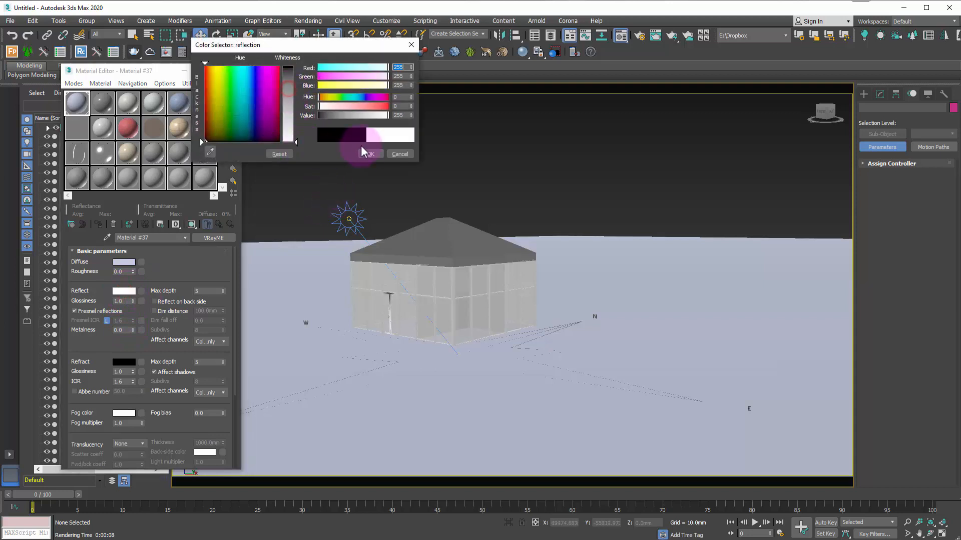
click(292, 131)
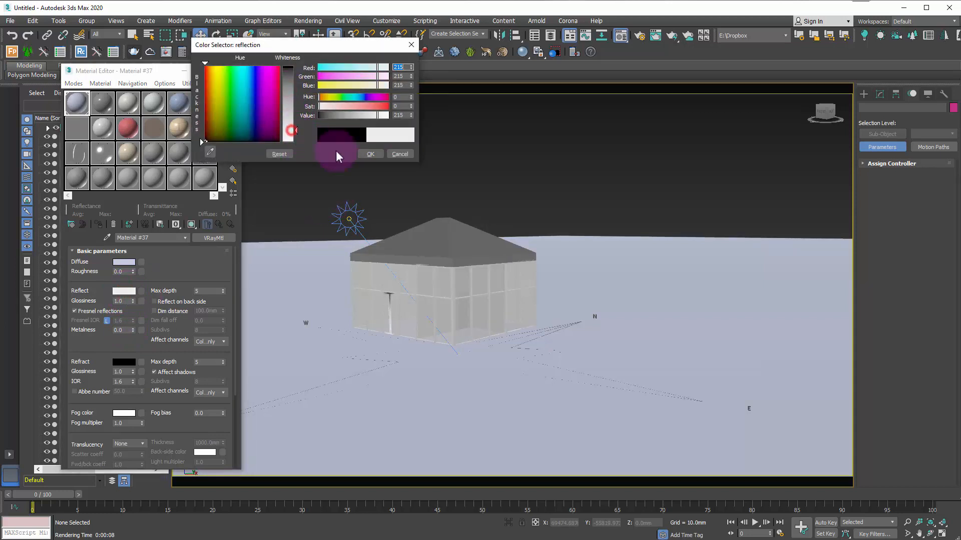
click(371, 155)
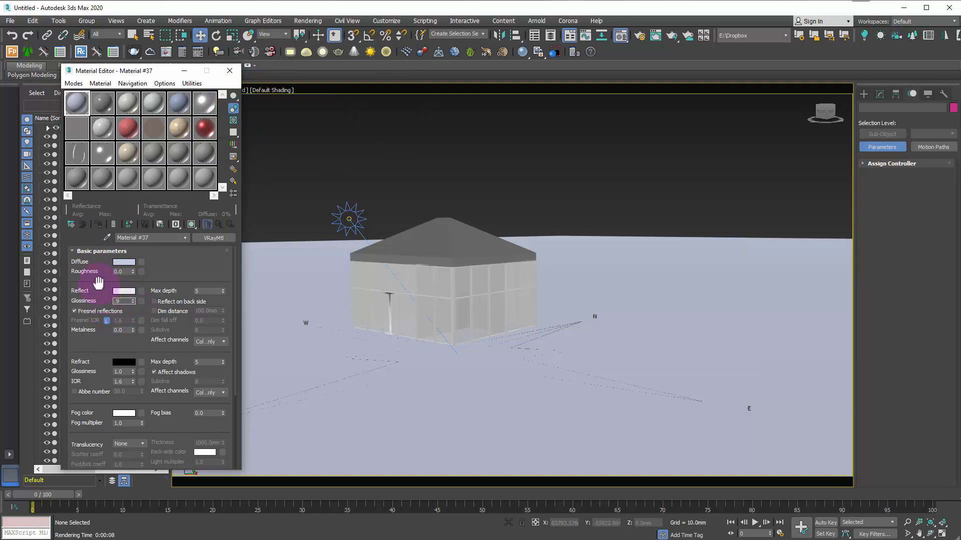
click(85, 111)
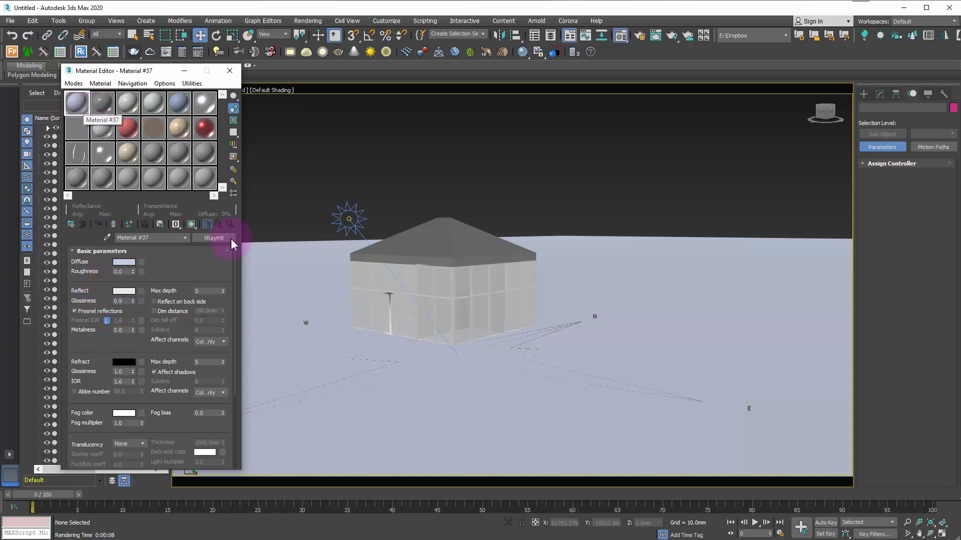
Render a closer view of the building with the reflective ground, cancel it partway, and move the render window off the material settings
scroll(370, 325, up, 5)
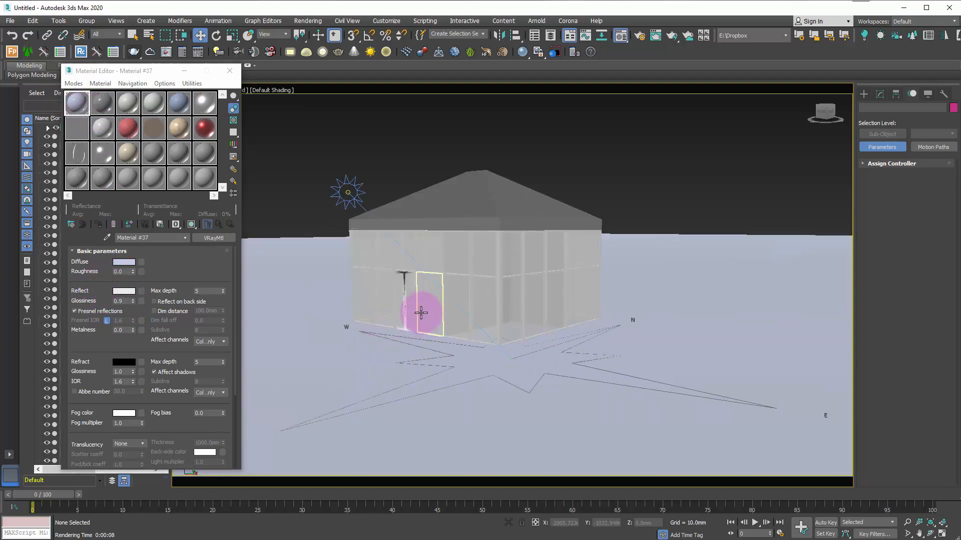
scroll(416, 317, up, 3)
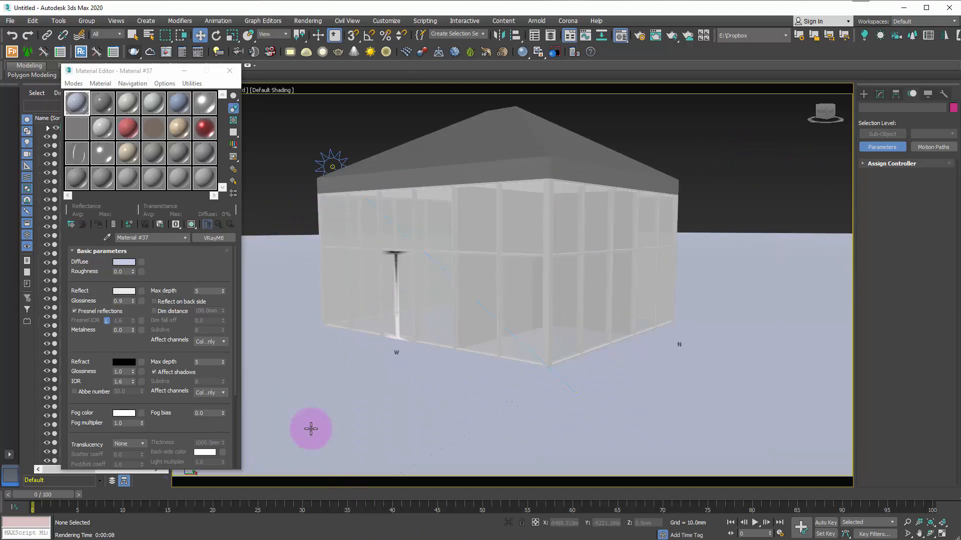
click(134, 52)
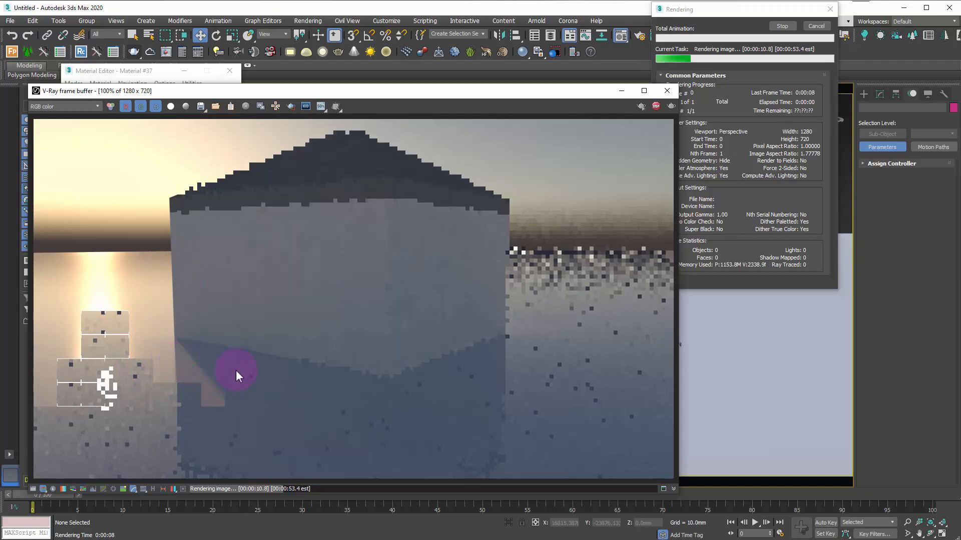
click(811, 28)
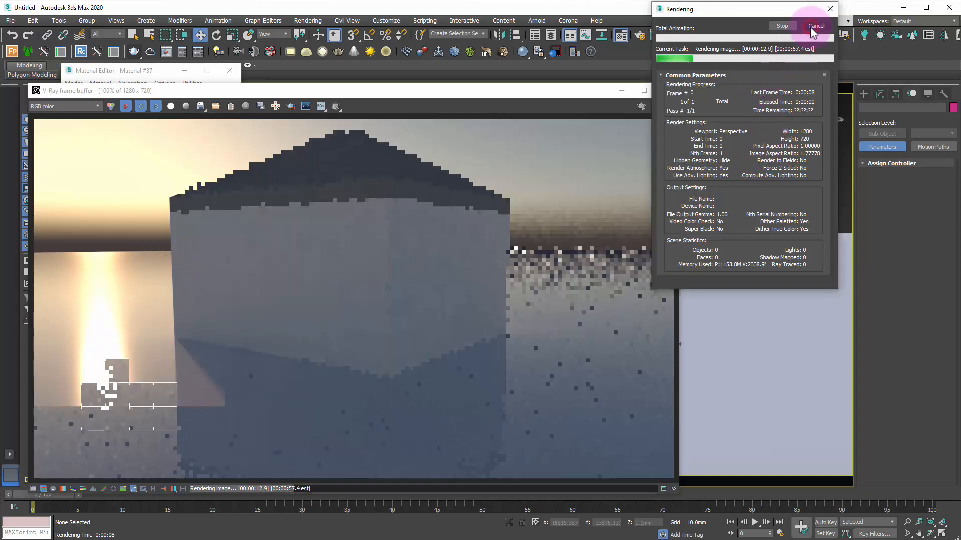
click(814, 26)
drag(526, 90, 901, 143)
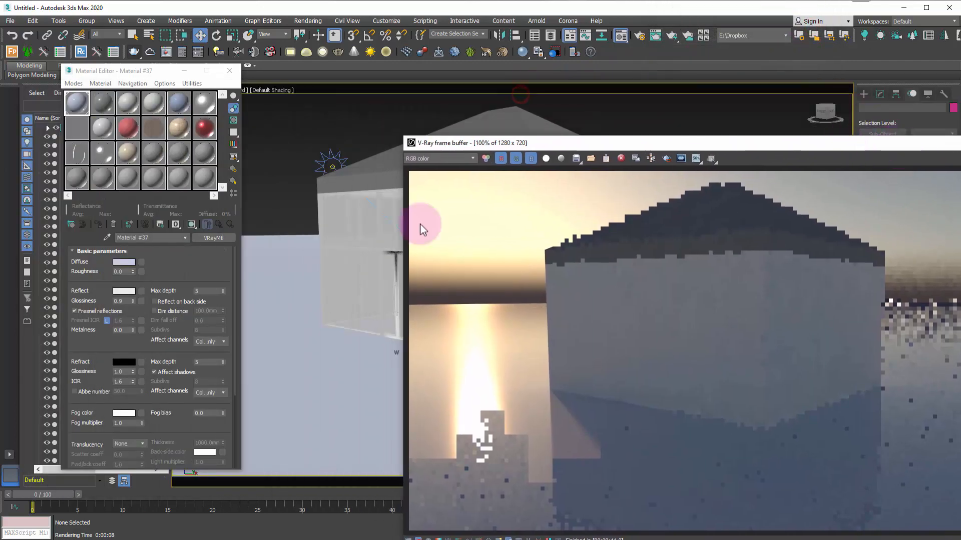
Set the ground material's reflection glossiness to 0.6
click(105, 300)
double_click(122, 300)
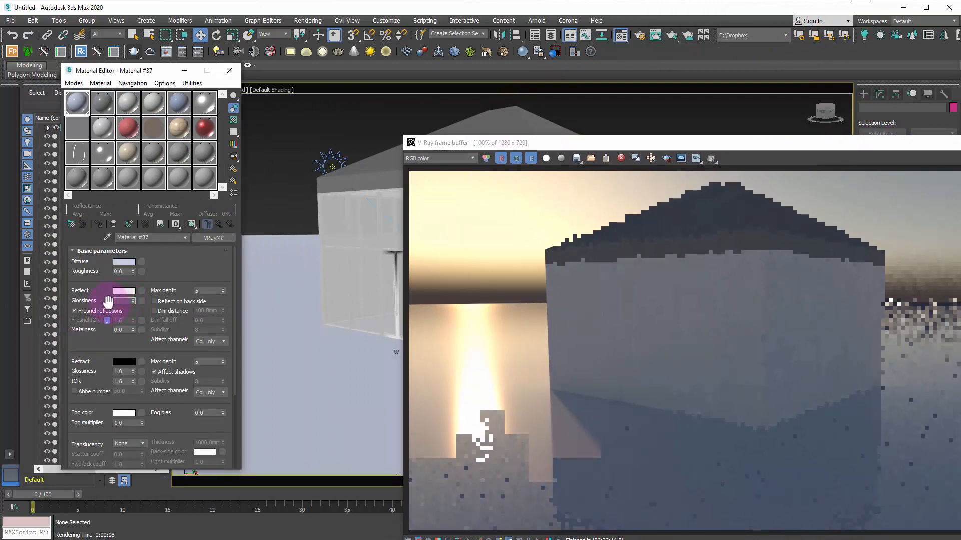
text(0.6)
key(Return)
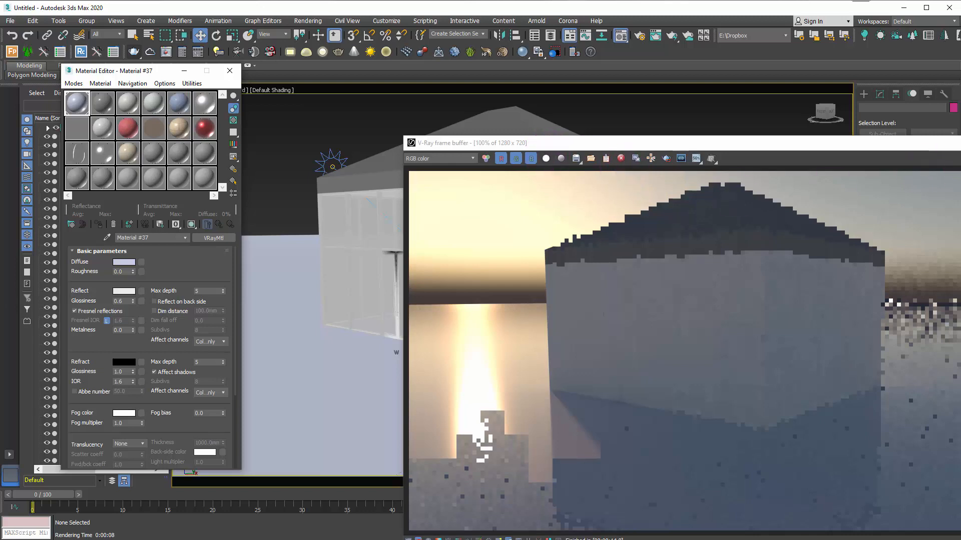
Render the building view to check the ground's blurrier reflections, and cancel the render partway
key(shift+q)
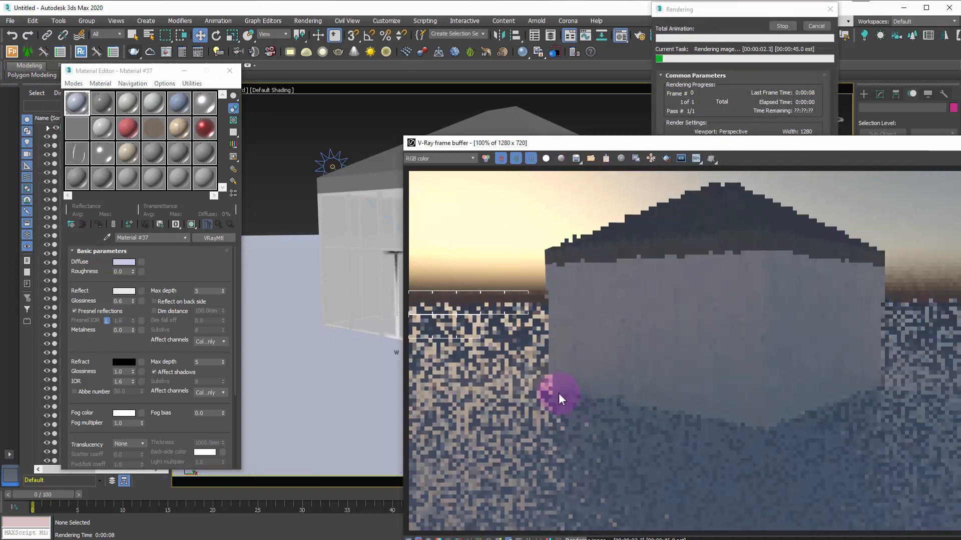
click(510, 339)
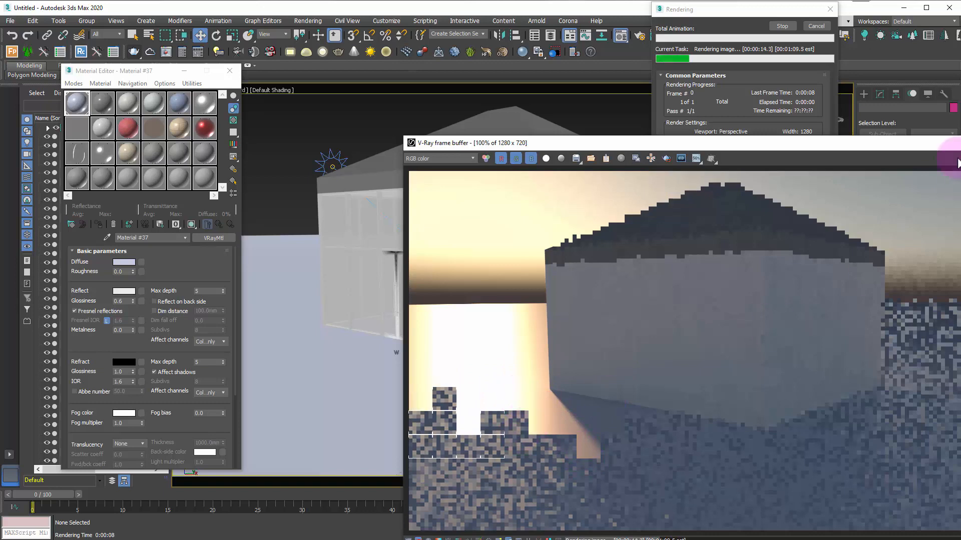
click(816, 28)
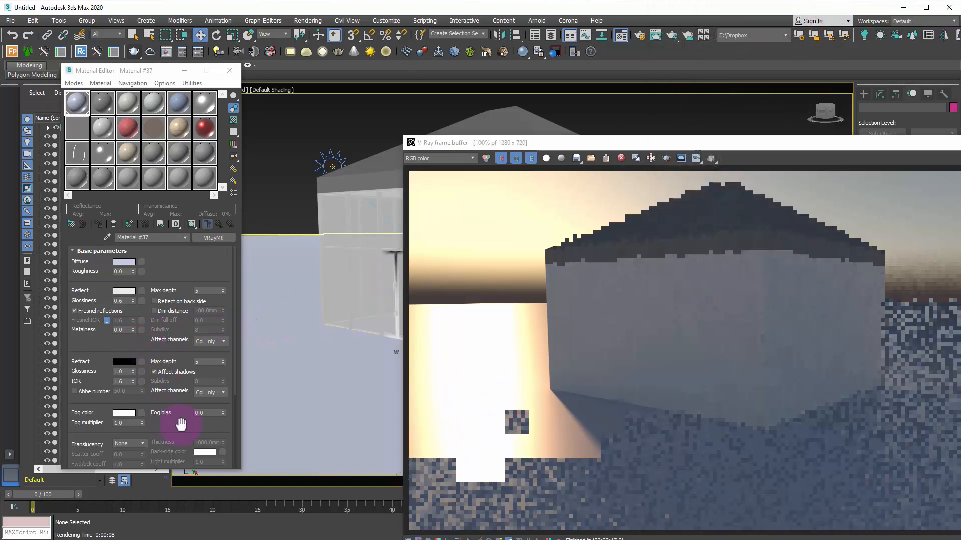
Assign a Dent map to the ground material's Reflect map slot and show it in the viewport
drag(180, 424, 165, 297)
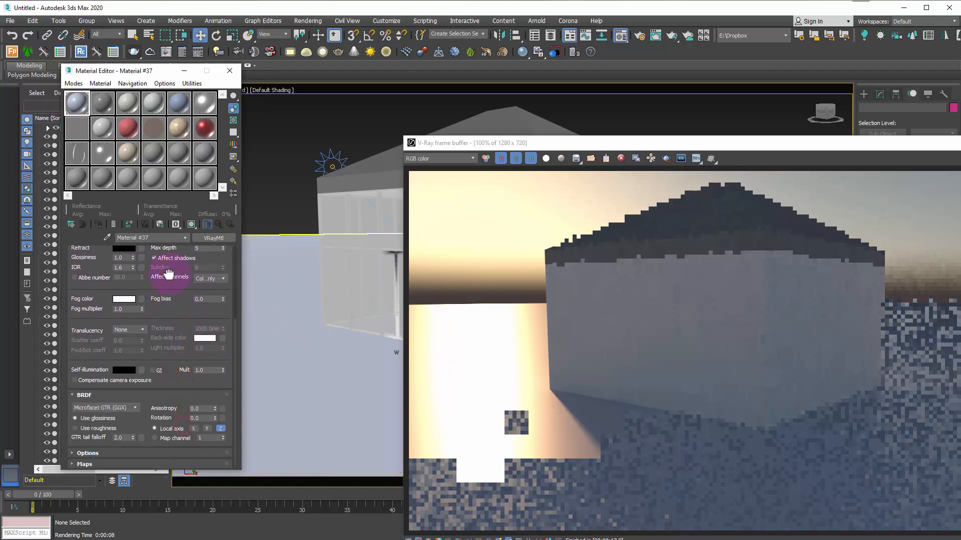
click(80, 464)
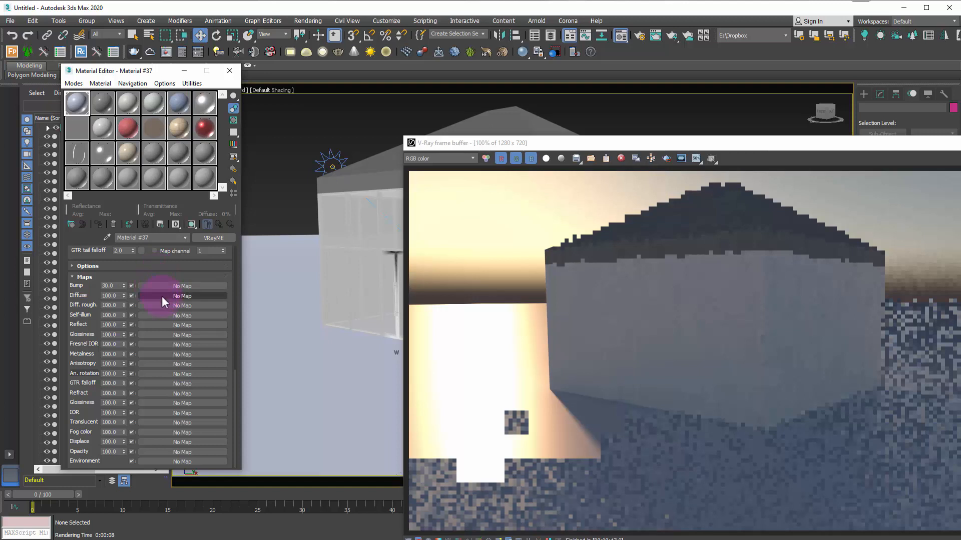
click(150, 325)
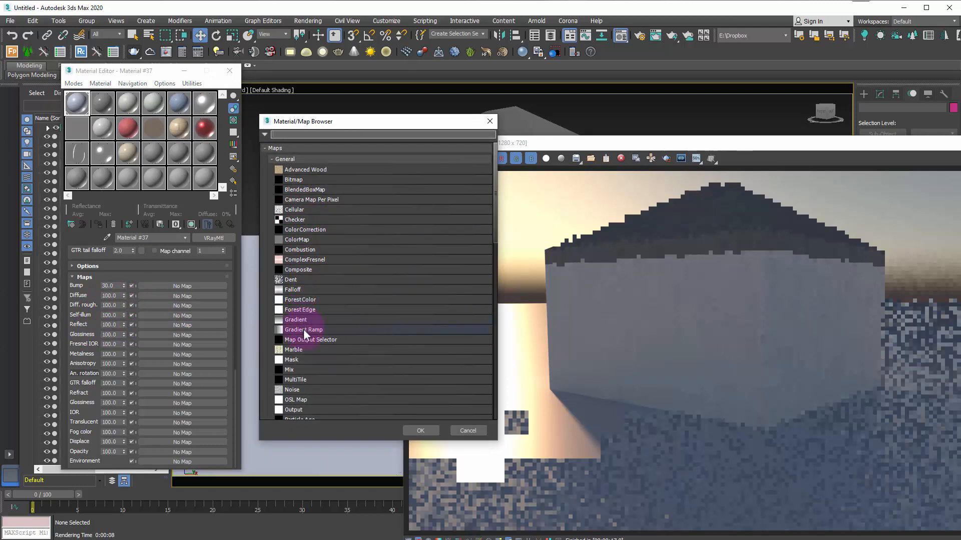
double_click(299, 280)
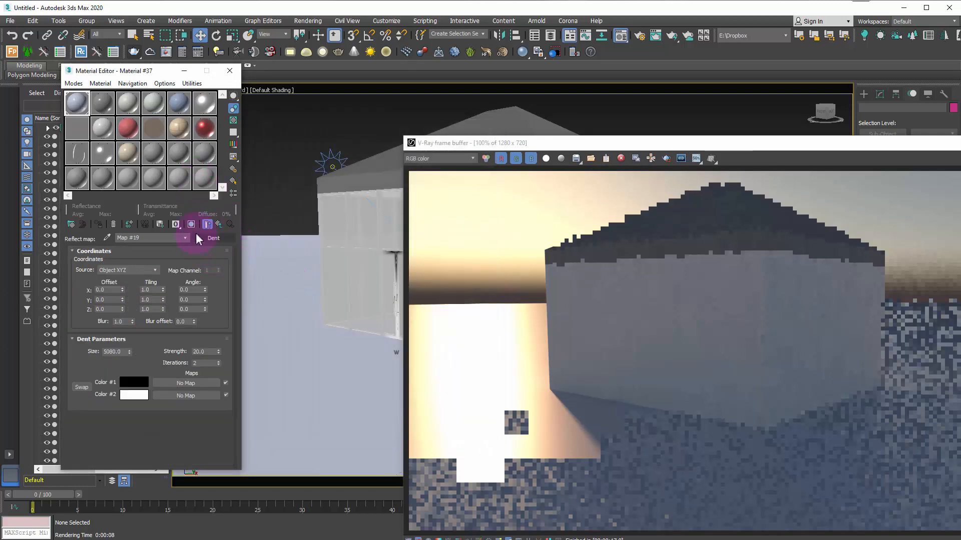
click(192, 224)
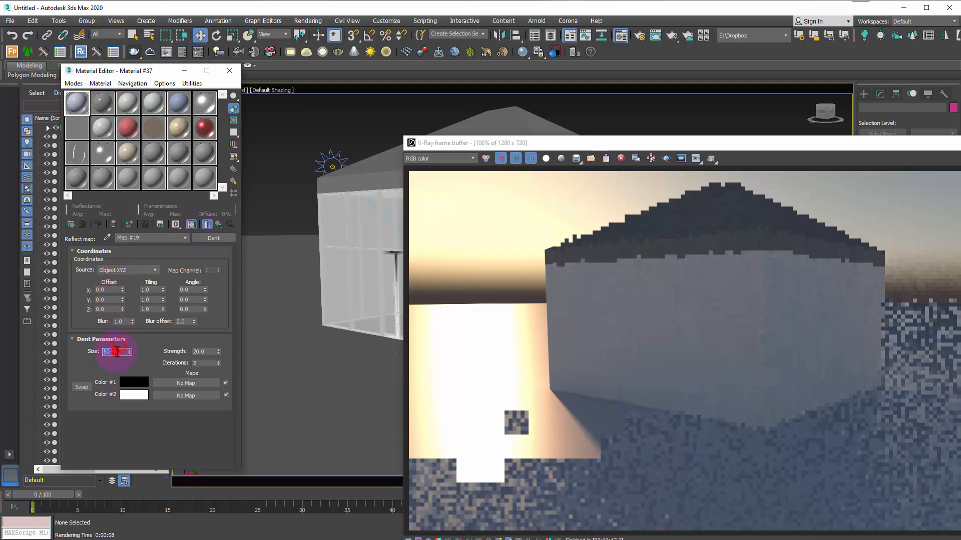
Set the Dent map's size to 500 and inspect the ground up close, toggling the map's viewport display off and on
text(50)
key(Return)
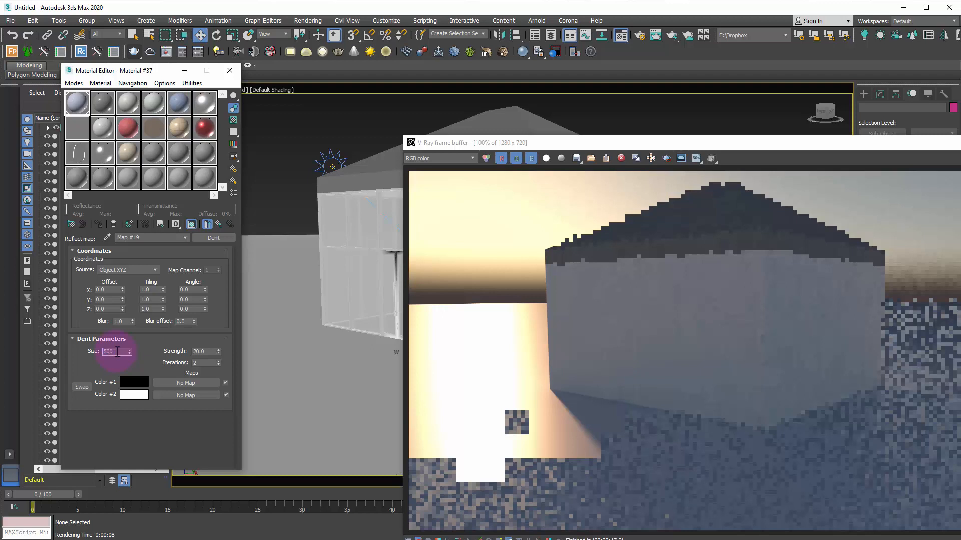
drag(534, 145, 958, 330)
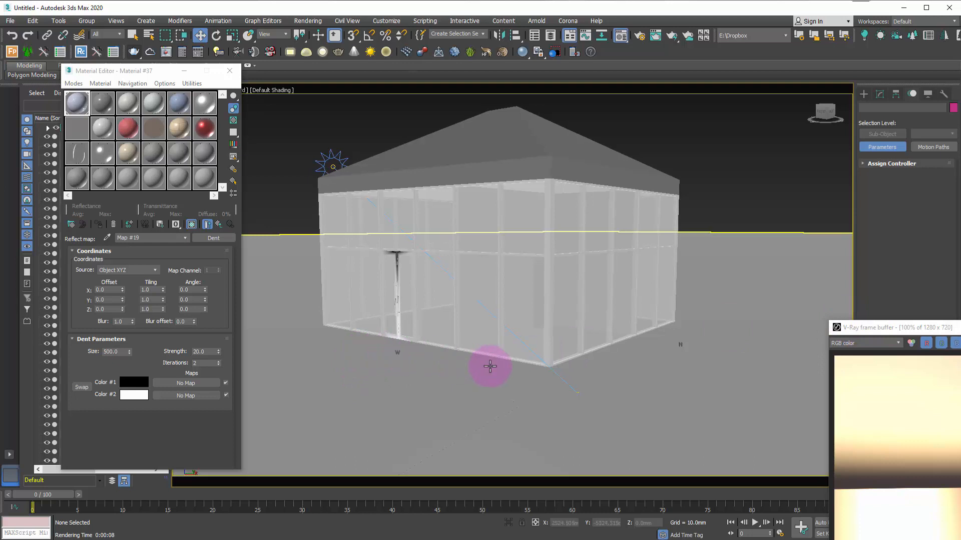
scroll(510, 365, up, 5)
scroll(504, 364, down, 5)
scroll(392, 379, up, 3)
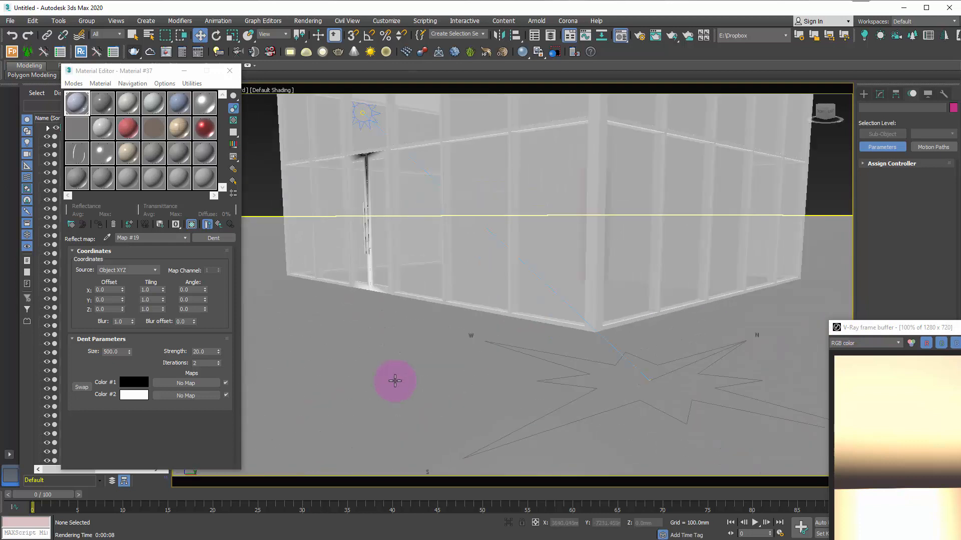
click(194, 228)
click(194, 229)
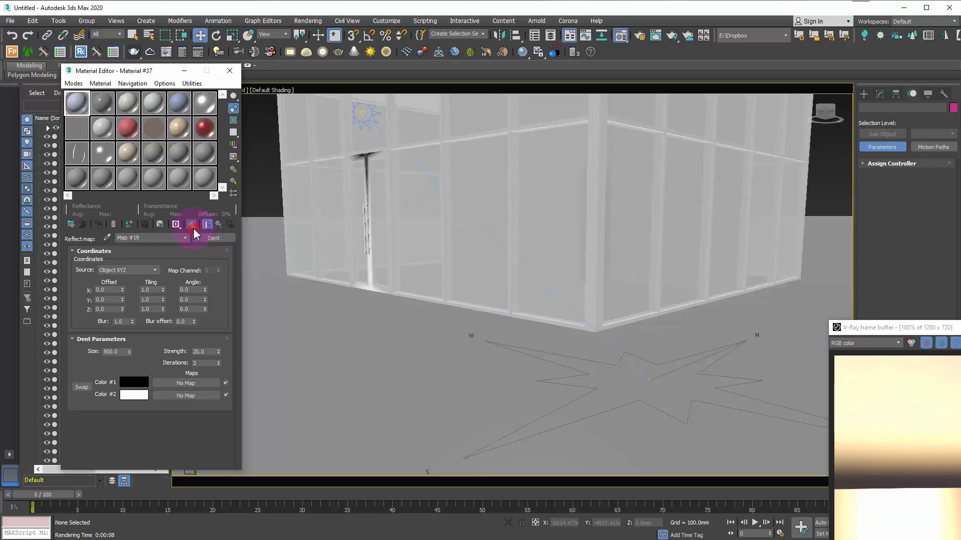
Try a size of 1 for the Dent map on the ground plane
double_click(115, 352)
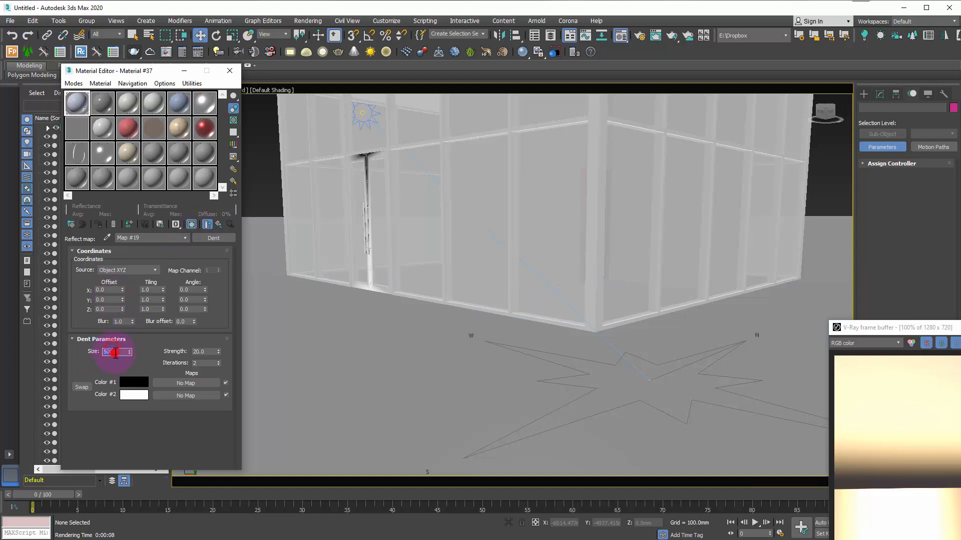
text(1)
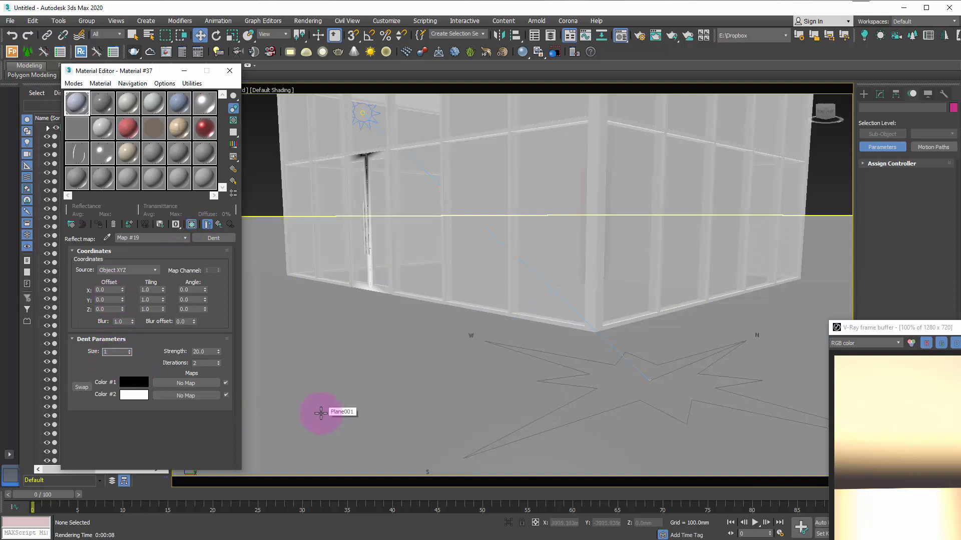
key(Return)
middle_click(409, 383)
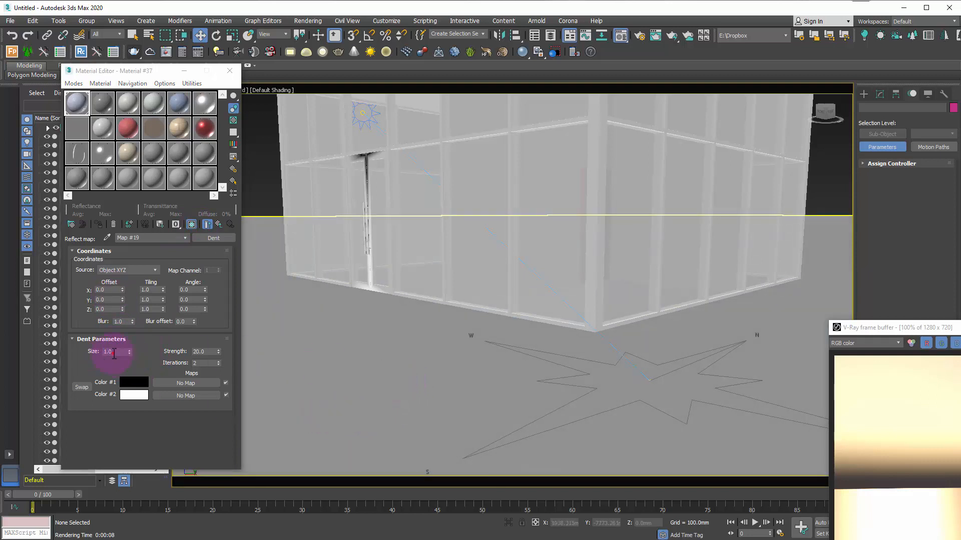
Set the Dent map's size to 300
double_click(115, 352)
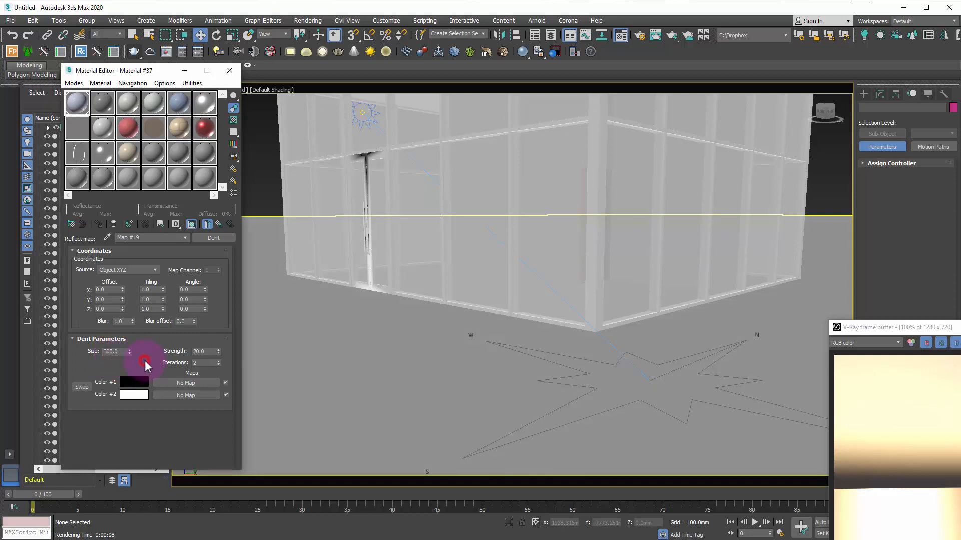
middle_drag(345, 349, 392, 368)
scroll(389, 366, down, 2)
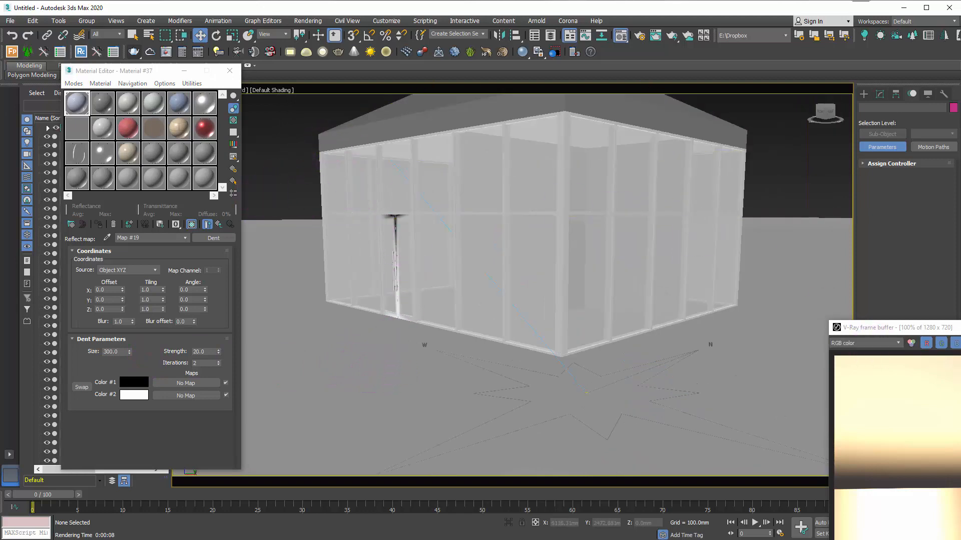
Render the building view to check the dented ground reflections, cancel partway, and move the render window clear of the material settings
drag(850, 328, 636, 113)
click(744, 126)
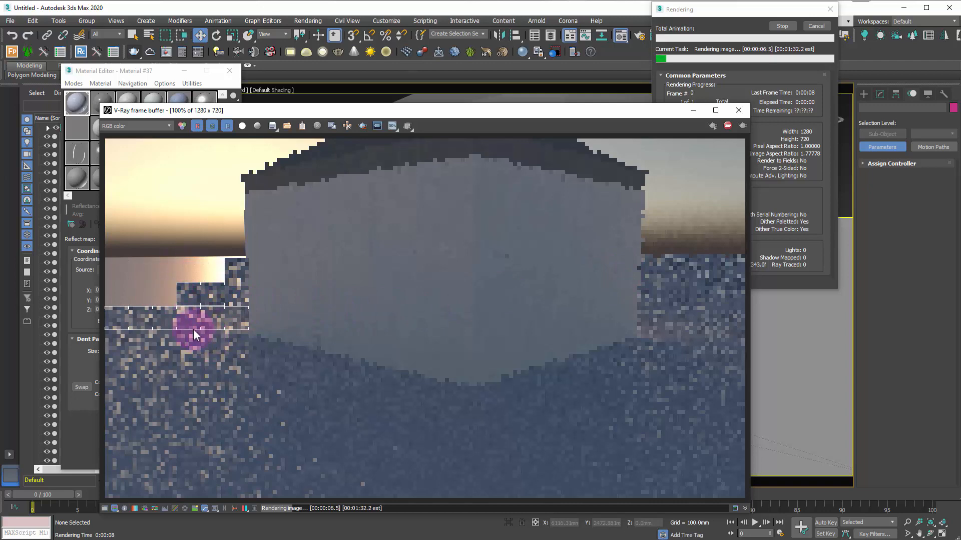
drag(416, 110, 688, 84)
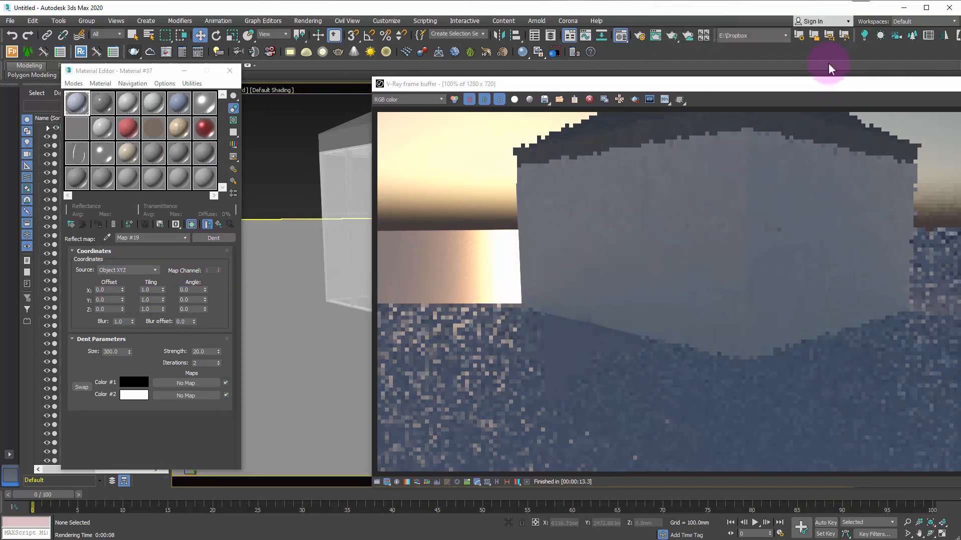
Set the Dent map's size to 1000 and render the view again, cancelling it partway
double_click(112, 351)
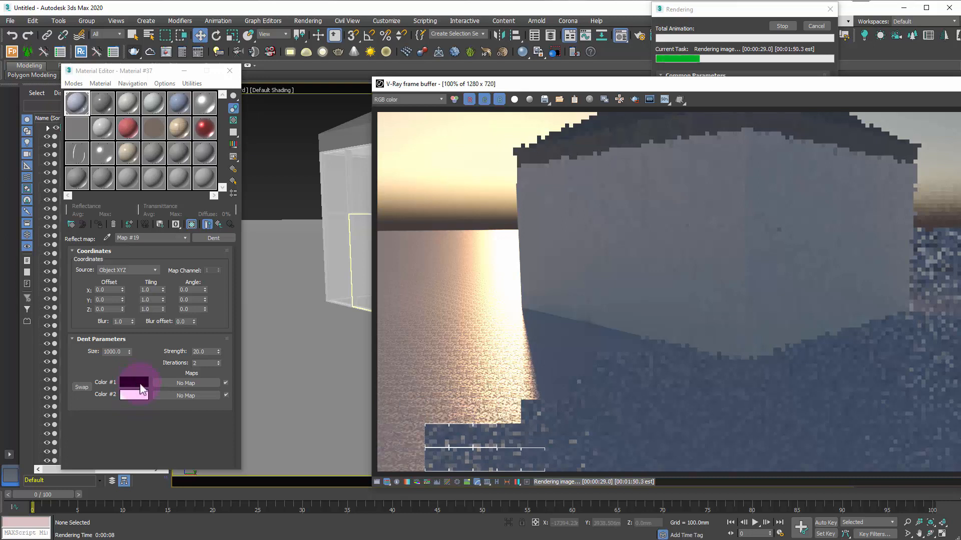
click(816, 27)
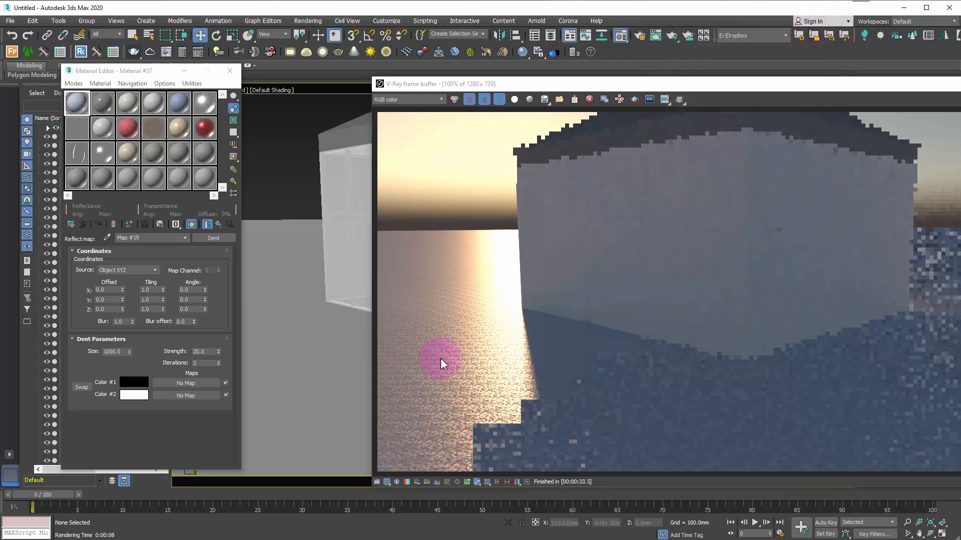
Clear the Dent map from the ground material's Reflect map slot
click(208, 224)
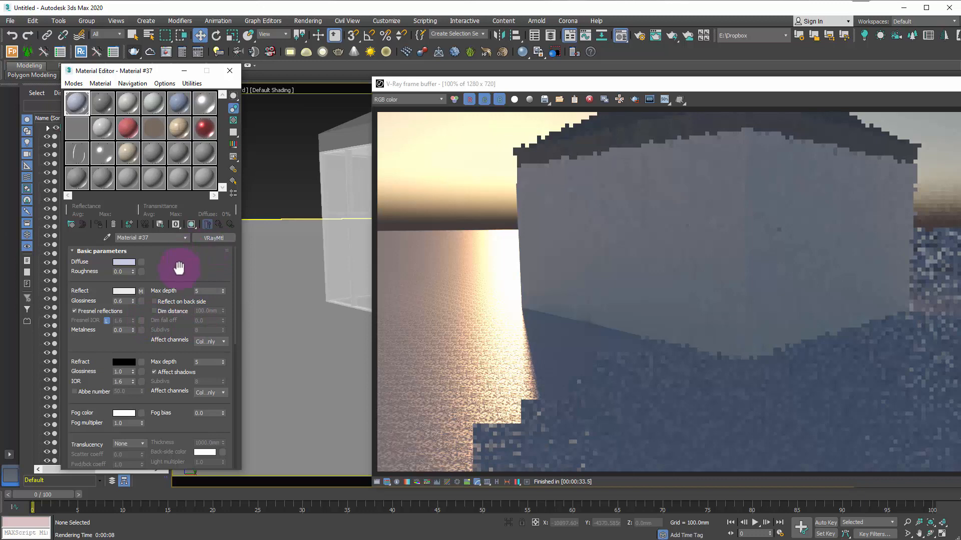
scroll(178, 318, down, 15)
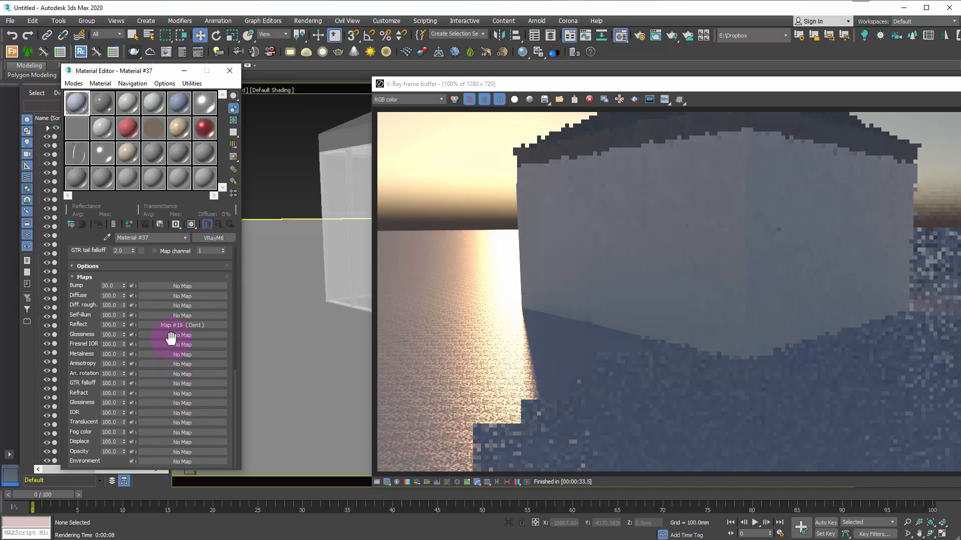
right_click(174, 327)
click(206, 356)
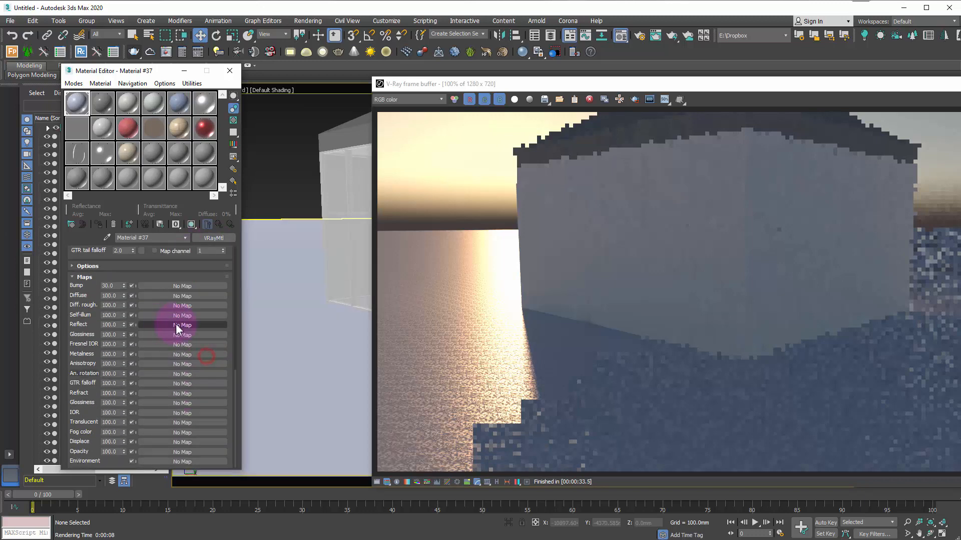
Assign a Cellular map to the ground material's Bump slot and return to the parent material's settings
click(156, 284)
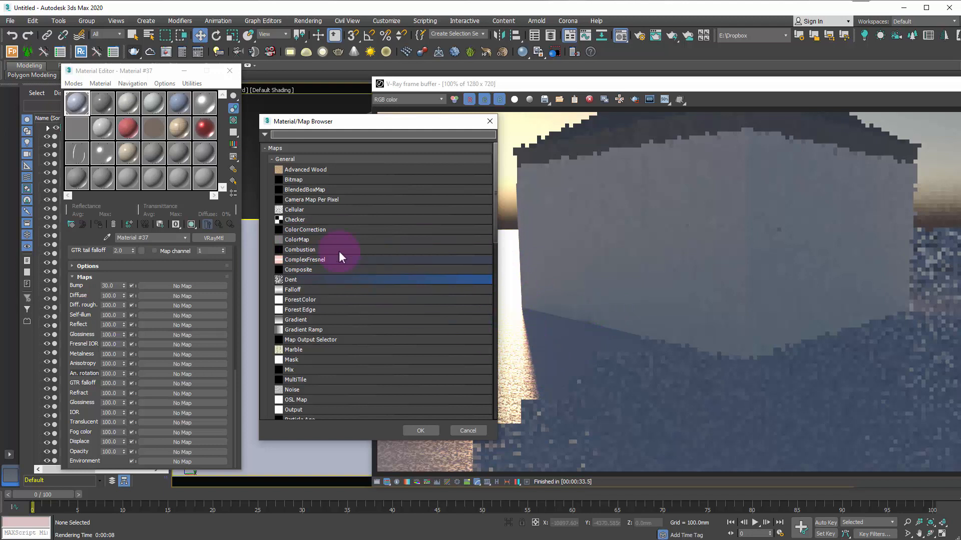
double_click(300, 210)
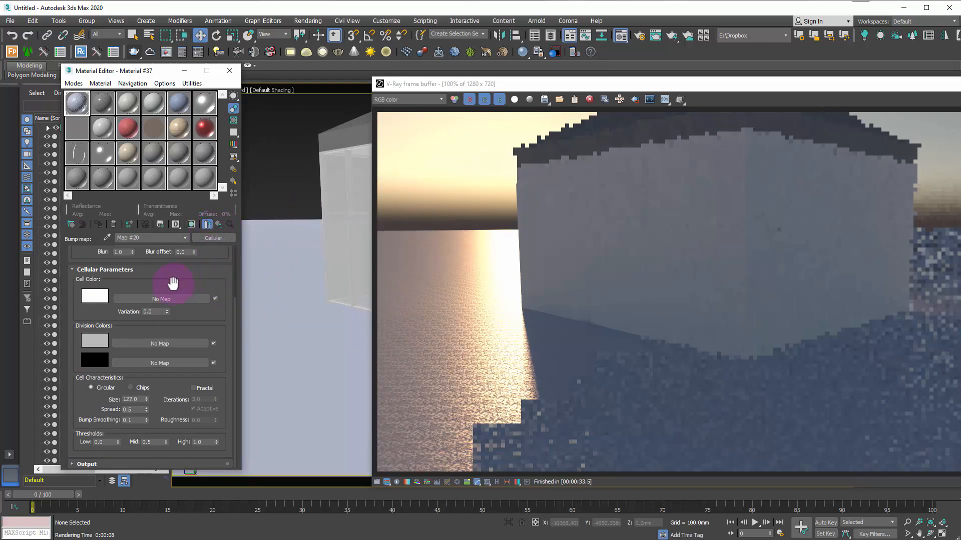
click(220, 224)
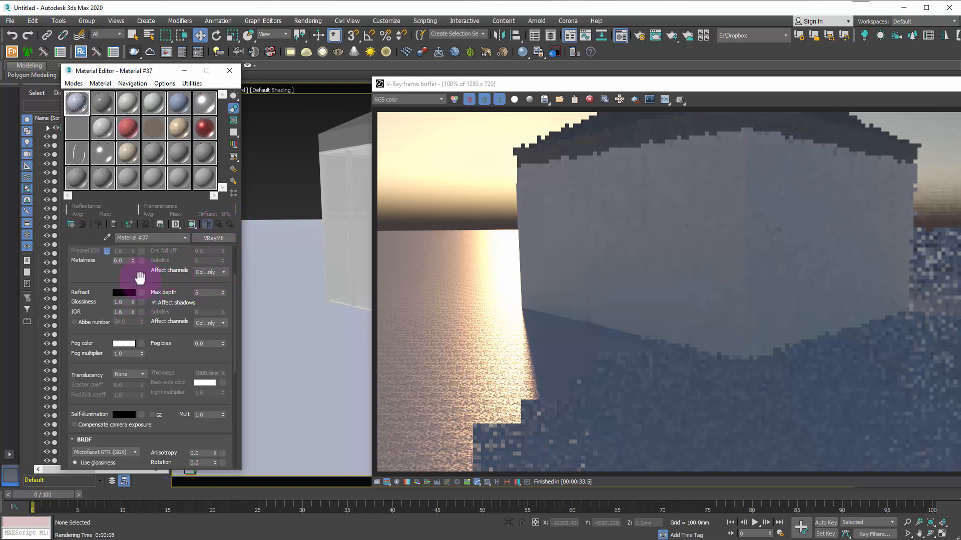
scroll(145, 301, down, 6)
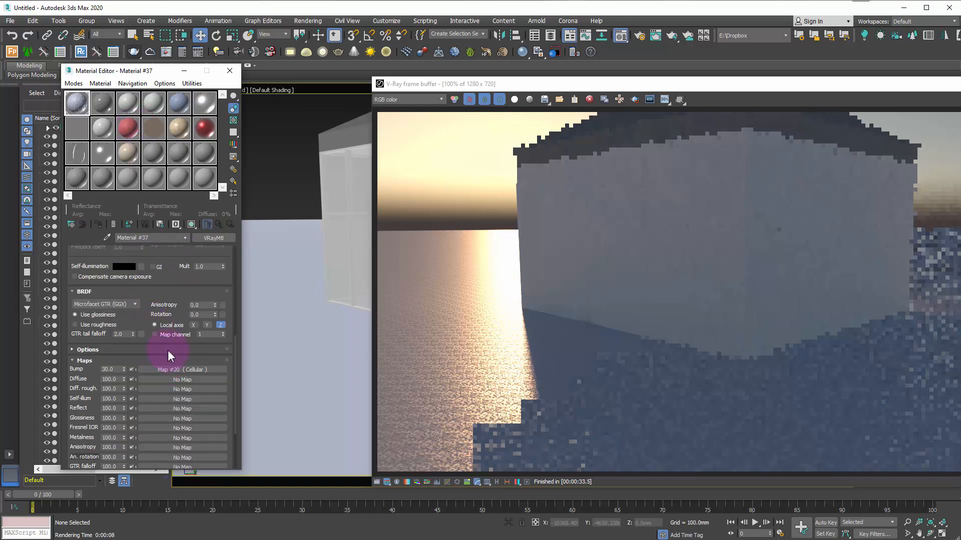
Render the building view to check the ground's cellular bump, cancel partway, and return to the viewport
key(shift+q)
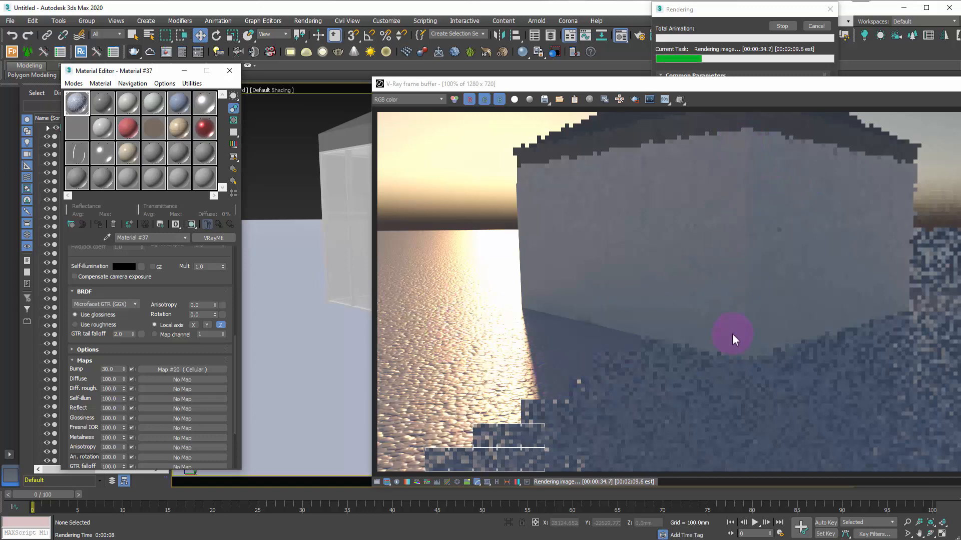
click(816, 26)
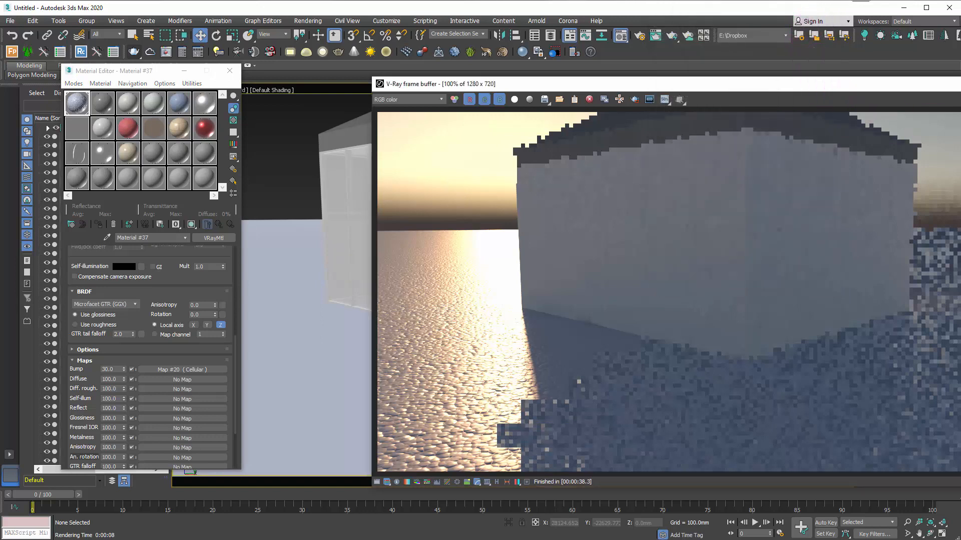
click(293, 173)
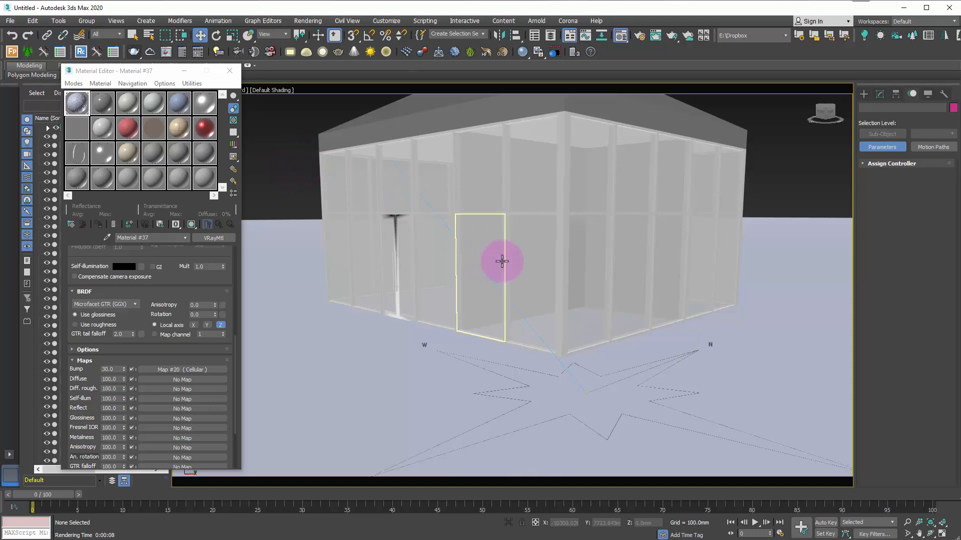
In the top view, place a V-Ray physical camera in the building's lower-left corner, aimed diagonally inward about 5065 mm, and look through it
key(t)
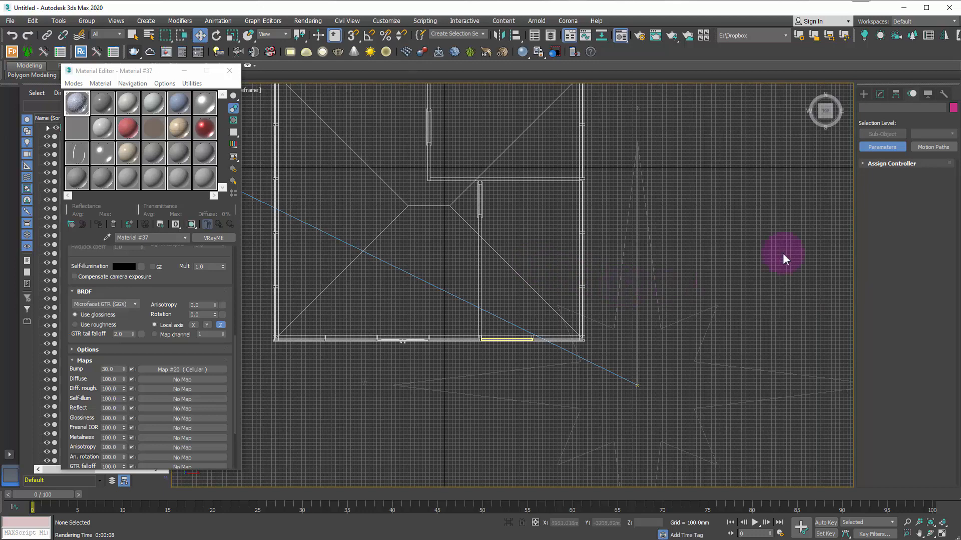
click(865, 94)
click(897, 108)
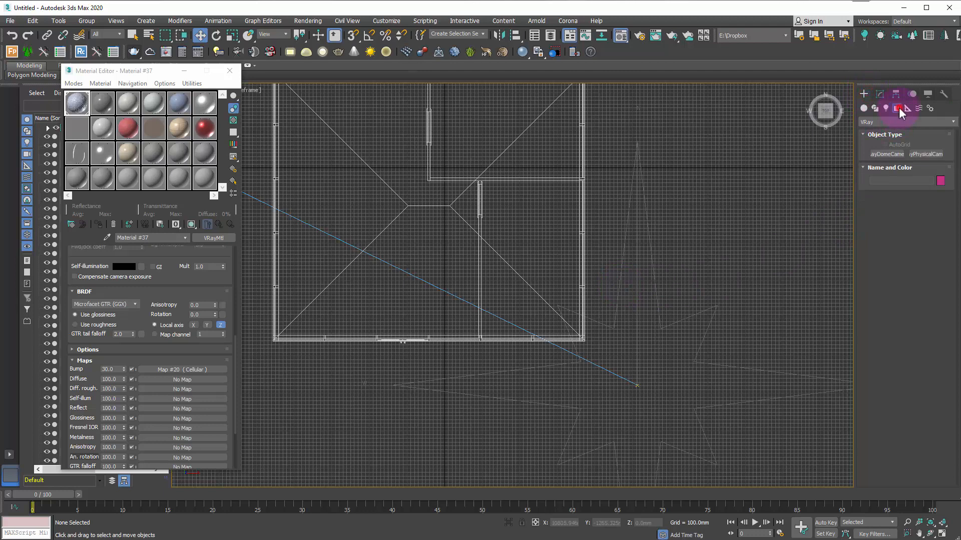
click(890, 124)
click(878, 142)
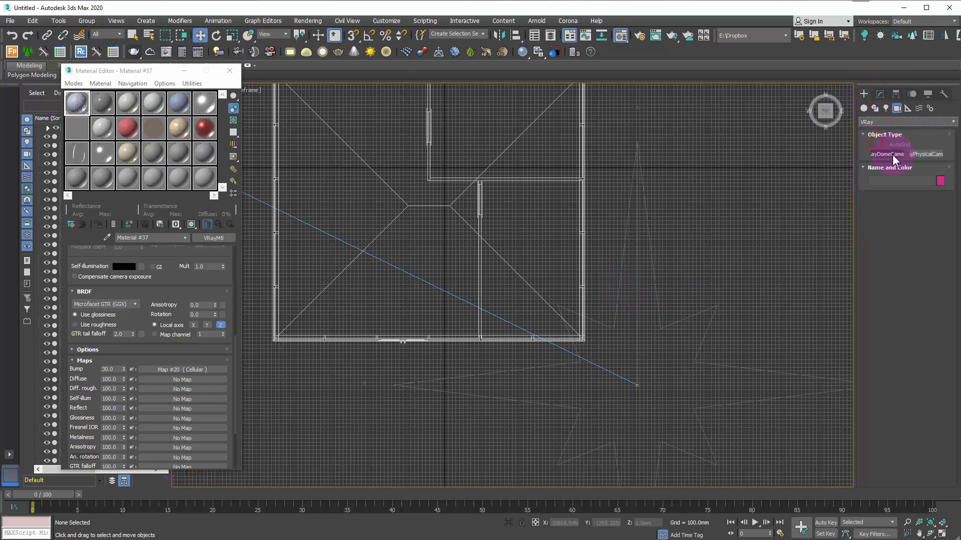
click(926, 155)
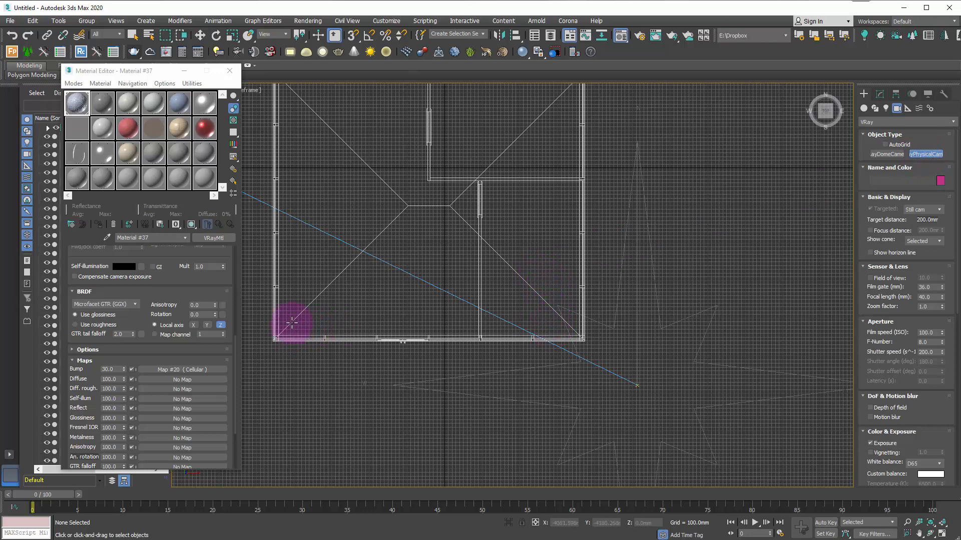
drag(290, 323, 422, 186)
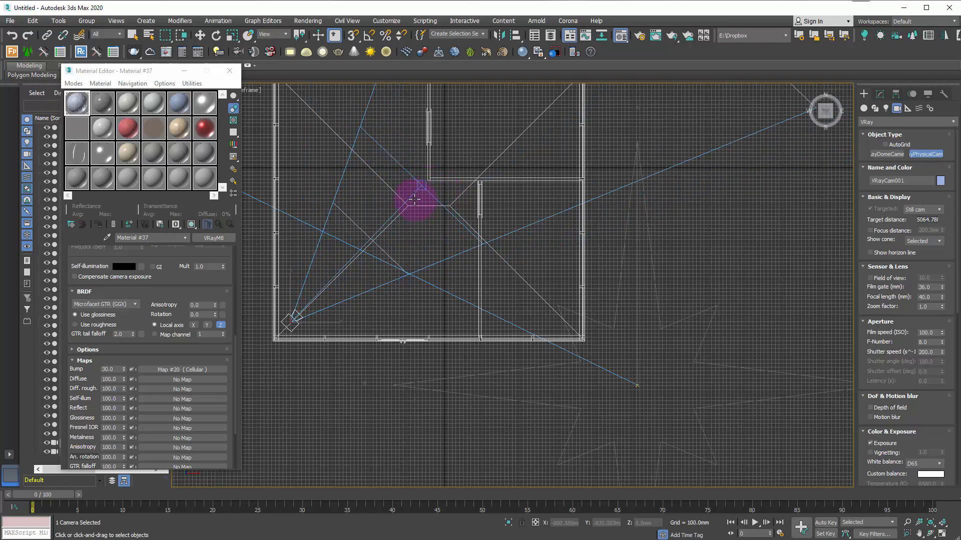
key(c)
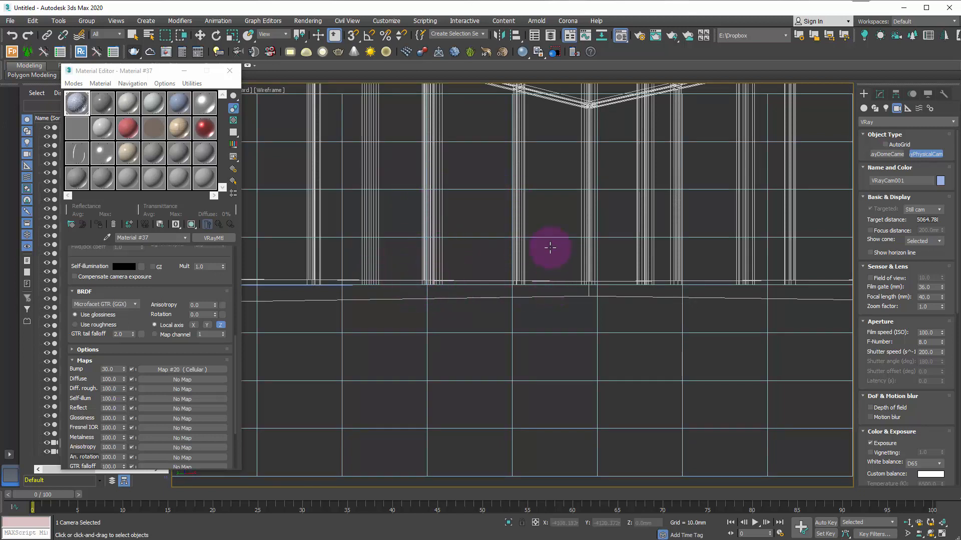
In a side elevation view, raise VRayCam001 and its target together to about 1450 mm above the floor, closing the material settings
key(t)
scroll(556, 272, down, 10)
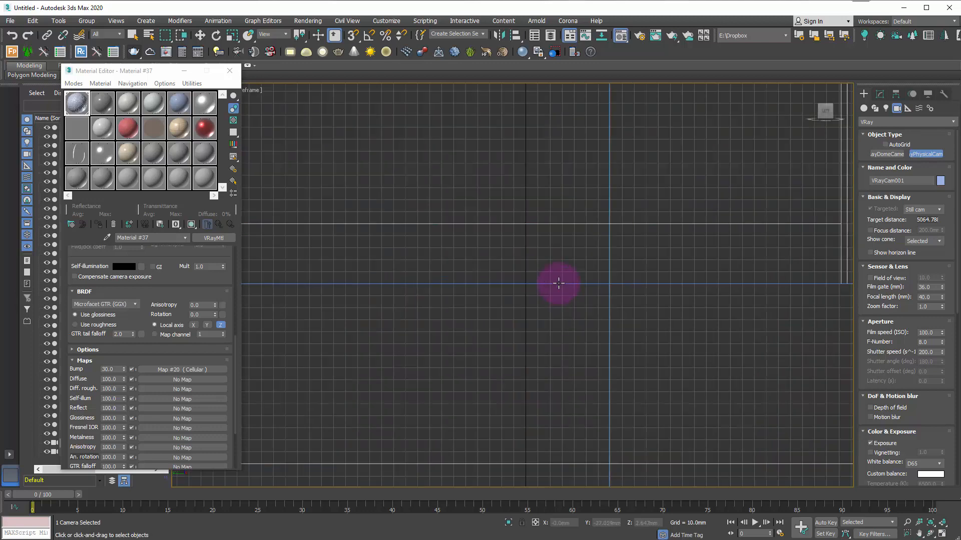
scroll(632, 297, up, 5)
key(w)
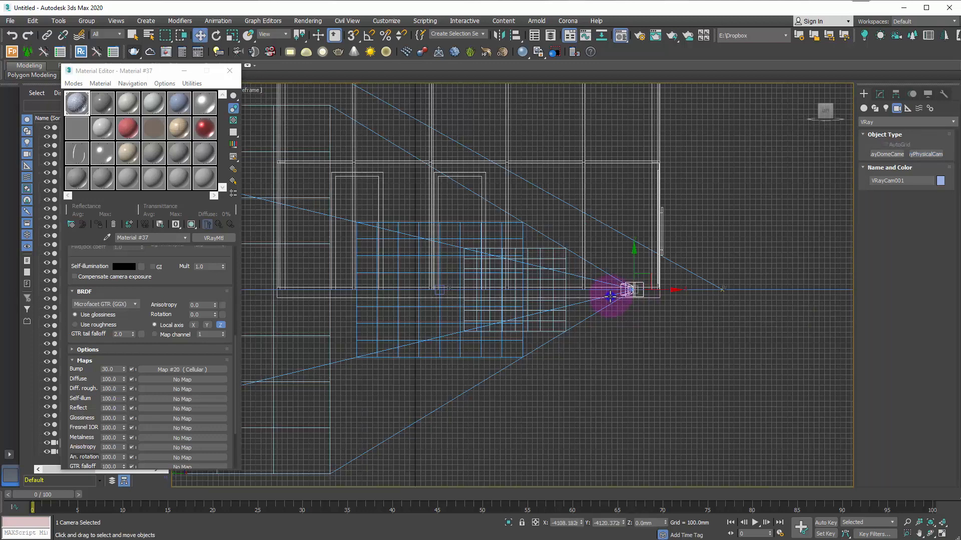
click(230, 71)
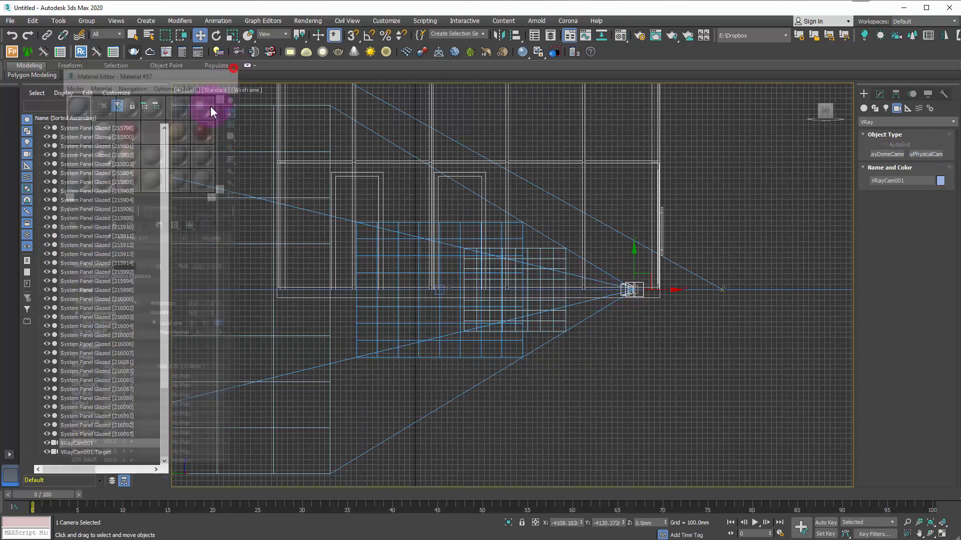
click(80, 446)
ctrl+click(83, 452)
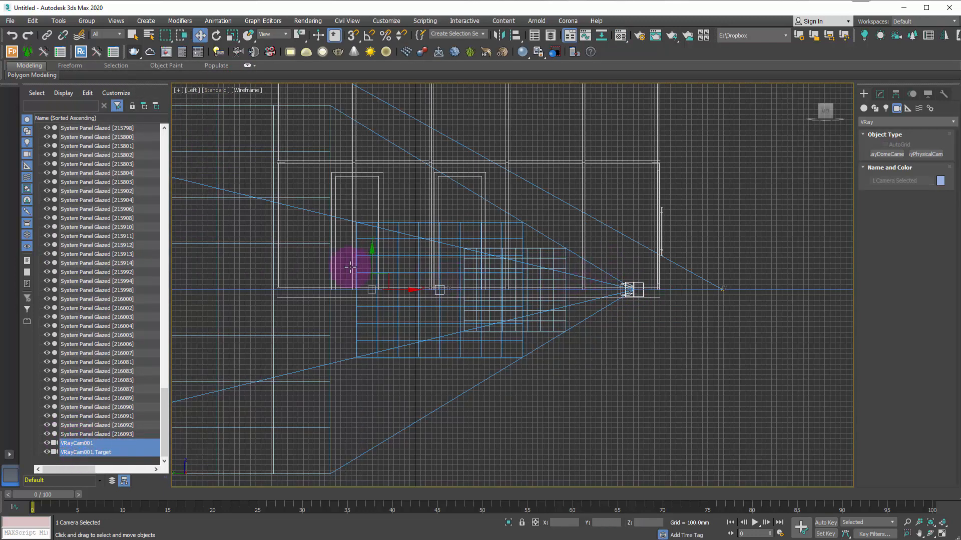
drag(370, 262, 373, 185)
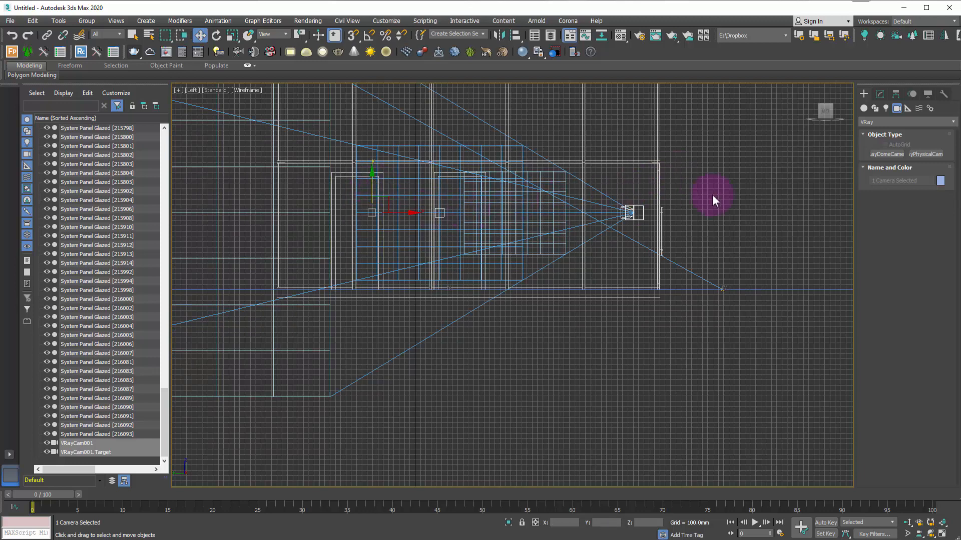
Look through VRayCam001 with shaded display and widen its view by setting the film gate to 69.48 mm
click(634, 210)
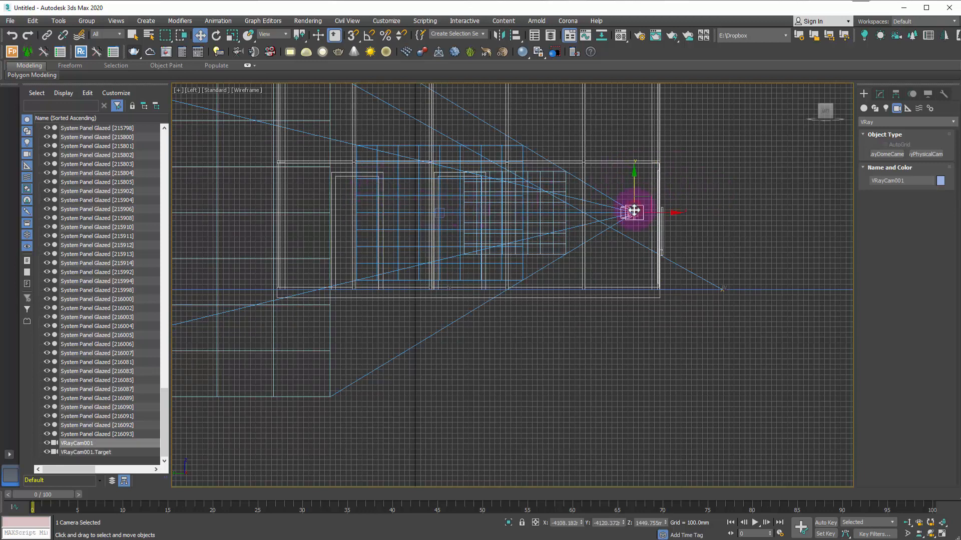
key(c)
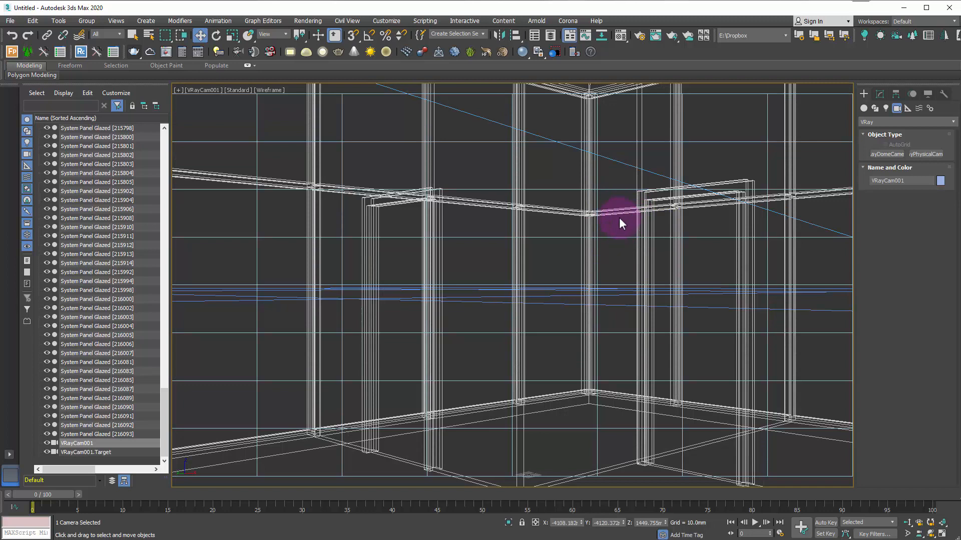
key(F3)
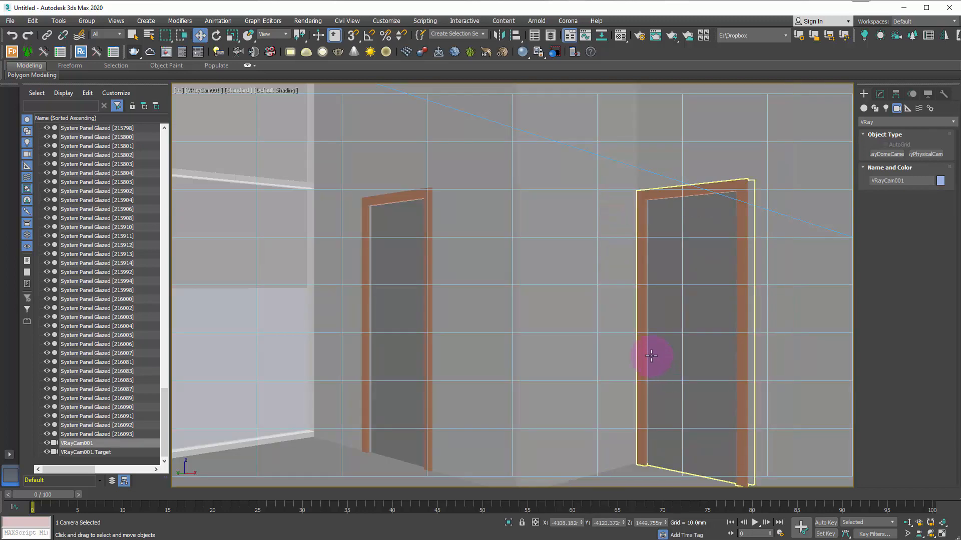
click(880, 94)
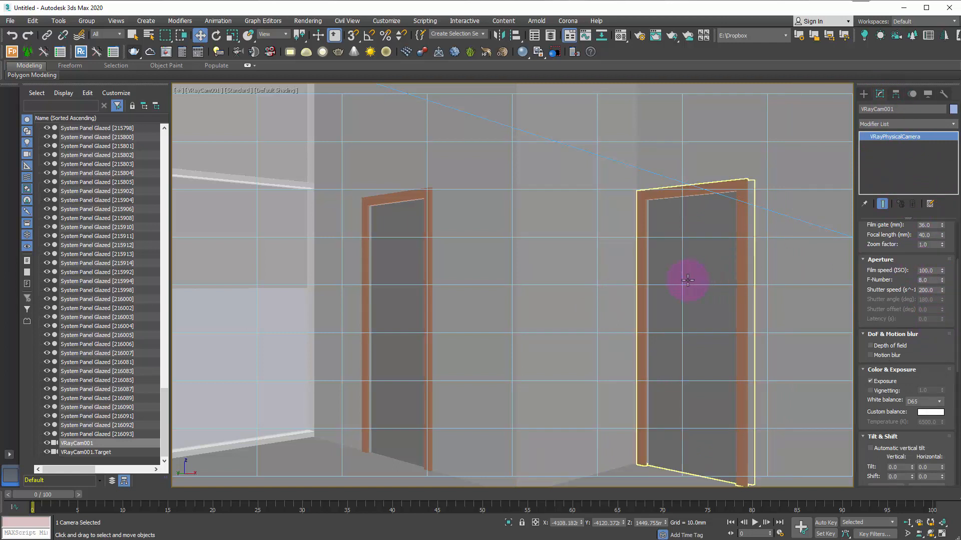
drag(908, 253, 912, 355)
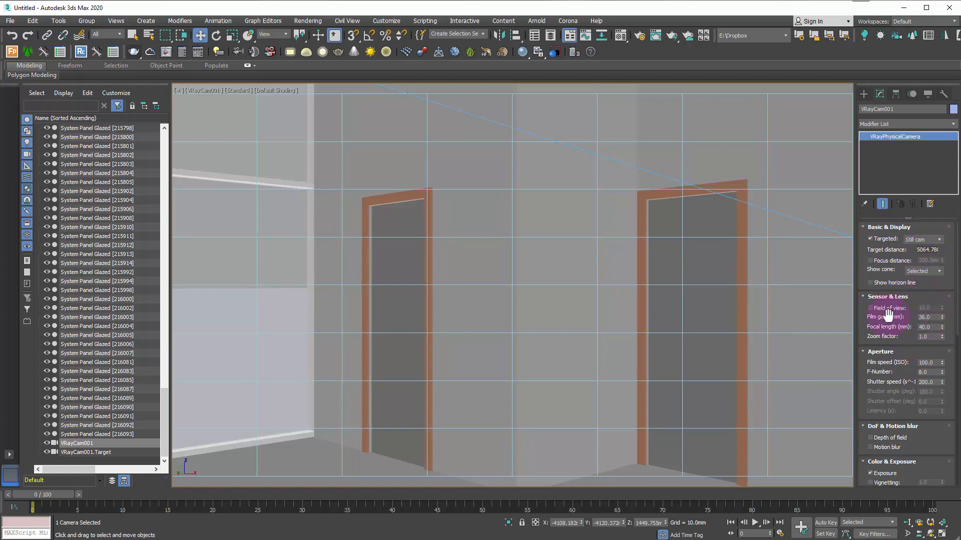
drag(940, 319, 946, 266)
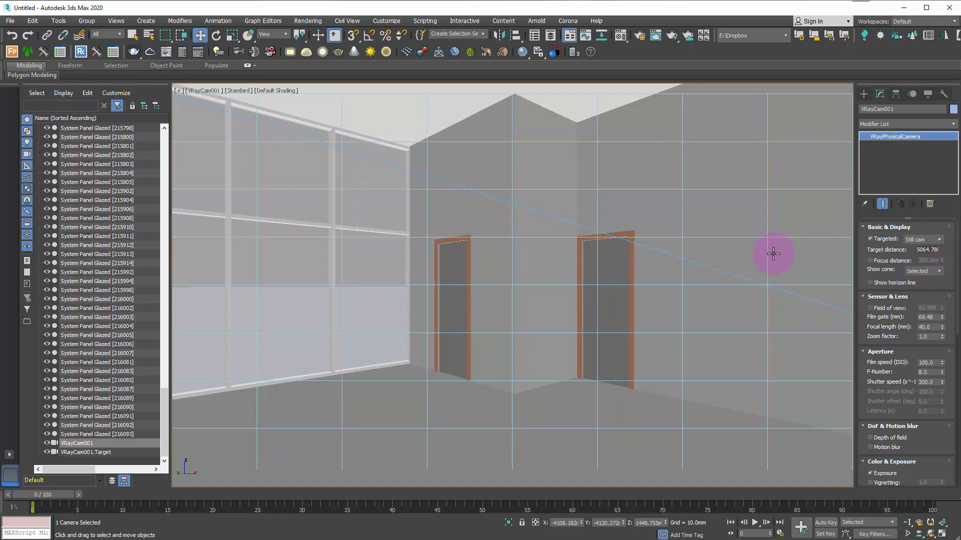
Select all the System Panel Glazed objects, from [215687] through [216093]
click(376, 254)
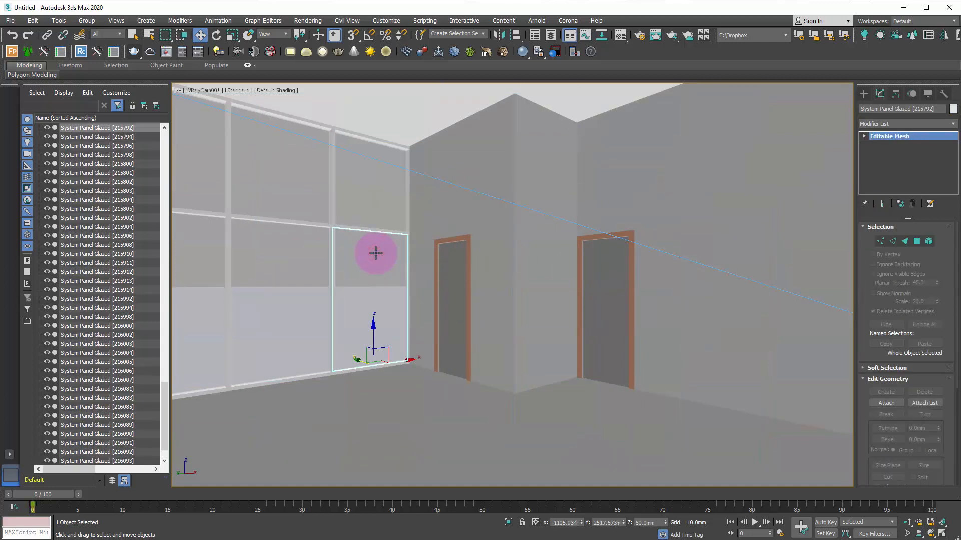
scroll(119, 196, up, 8)
click(122, 298)
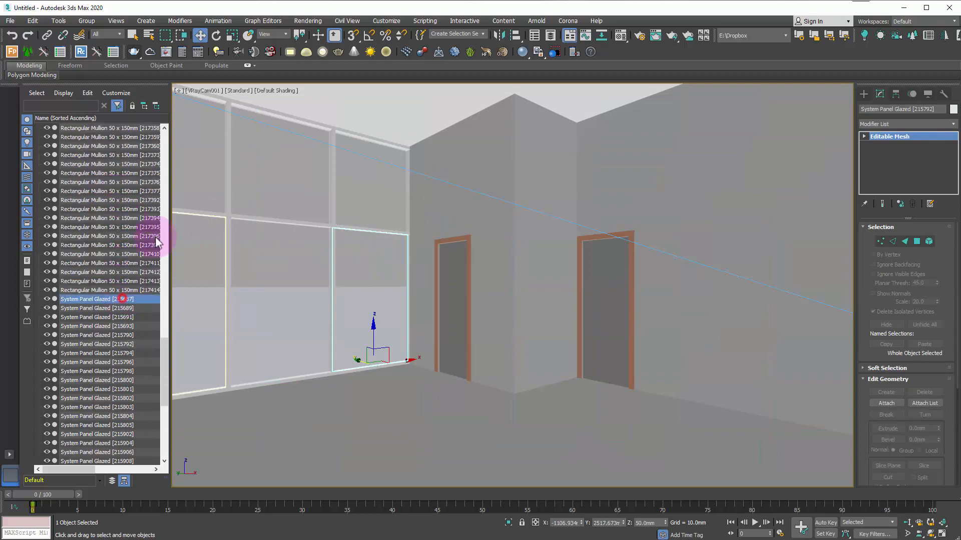
drag(168, 370, 165, 417)
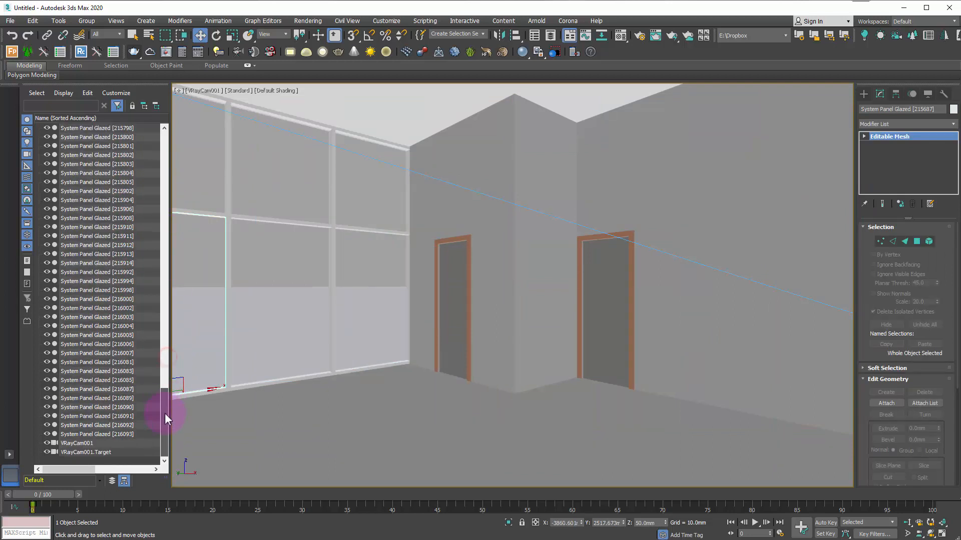
shift+click(133, 434)
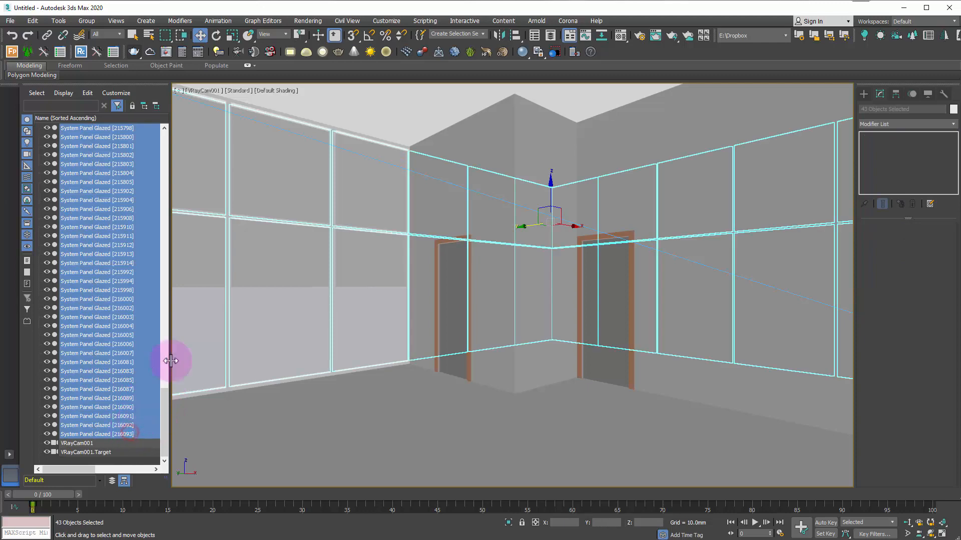
Copy Material #37 onto the second material sample, rename the copy "glazing", and assign it to the selected glazed panels
key(m)
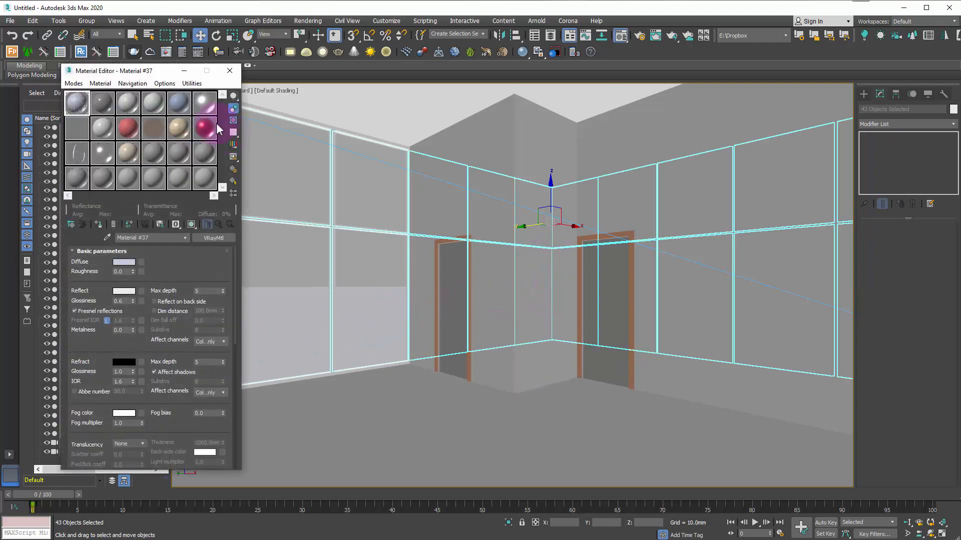
drag(142, 73, 331, 100)
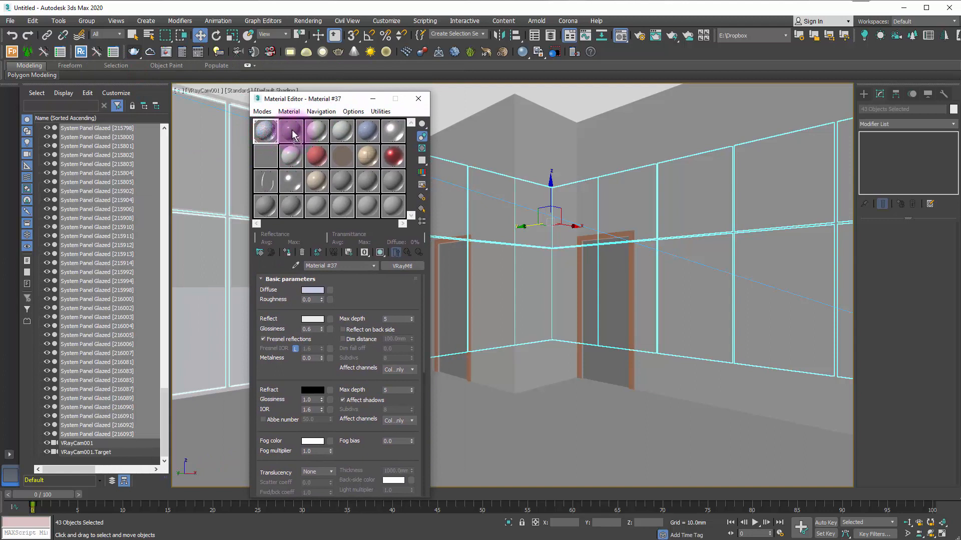
click(292, 132)
drag(268, 132, 296, 133)
click(366, 265)
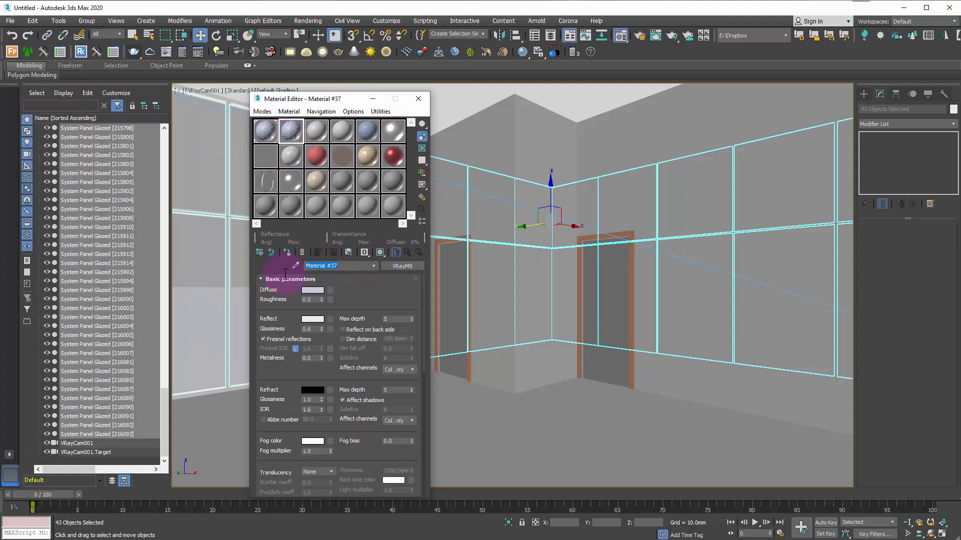
text(glazing)
click(289, 251)
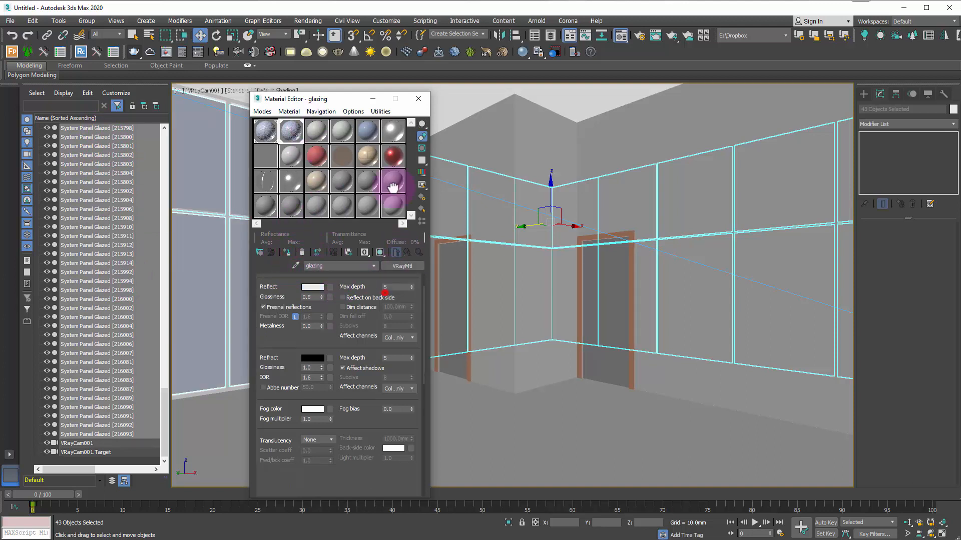
Clear the bump map from the glazing material
scroll(364, 344, down, 10)
right_click(362, 341)
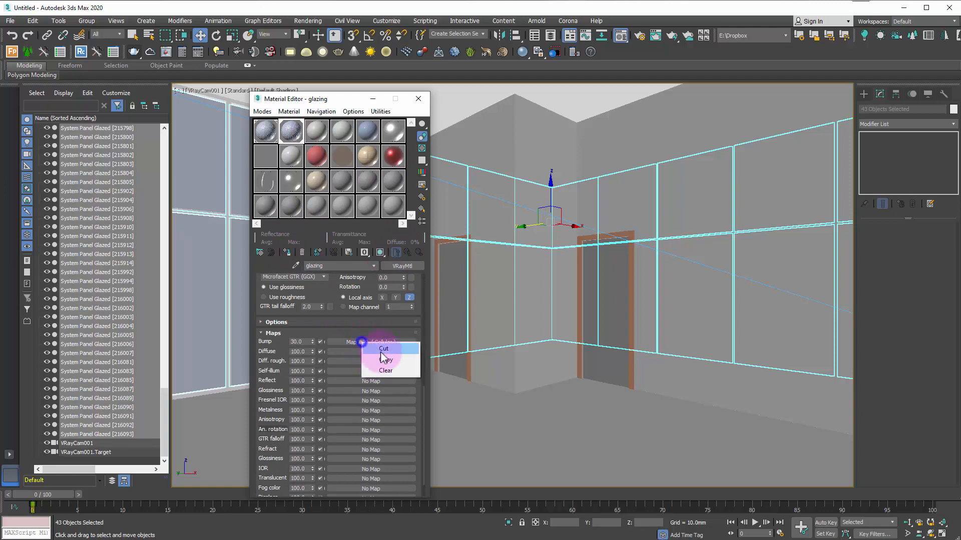
click(391, 368)
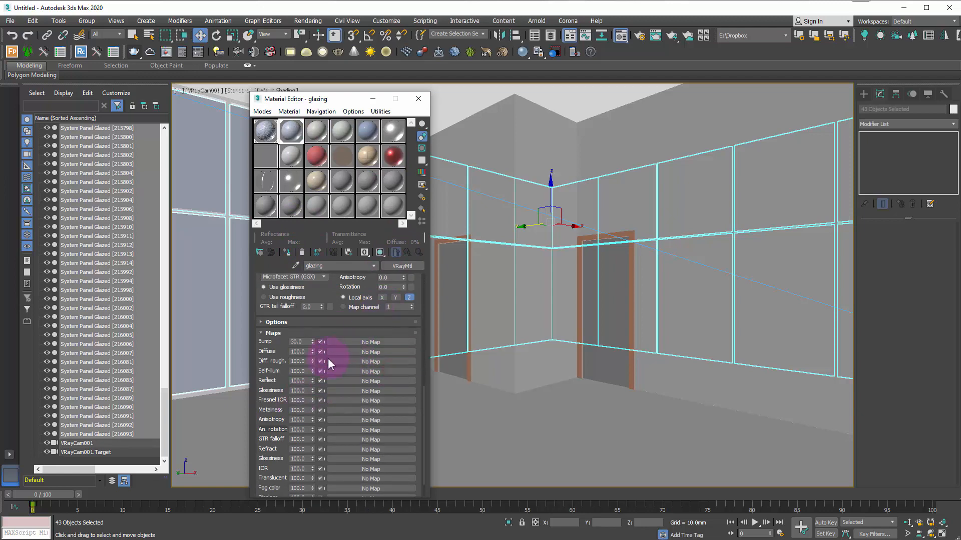
Set the glazing material's refraction colour to a light grey of about 181 in red, green and blue
scroll(331, 360, up, 10)
scroll(353, 385, up, 2)
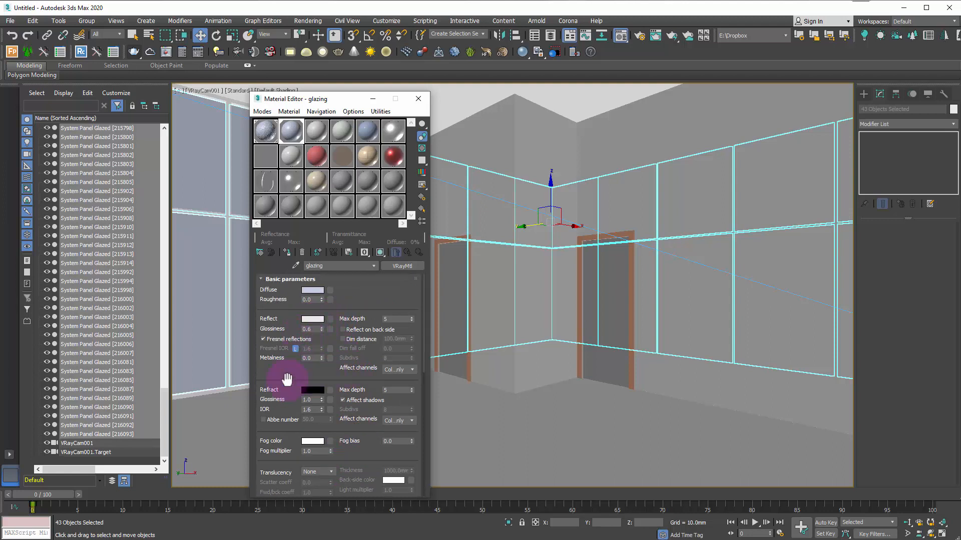
click(321, 390)
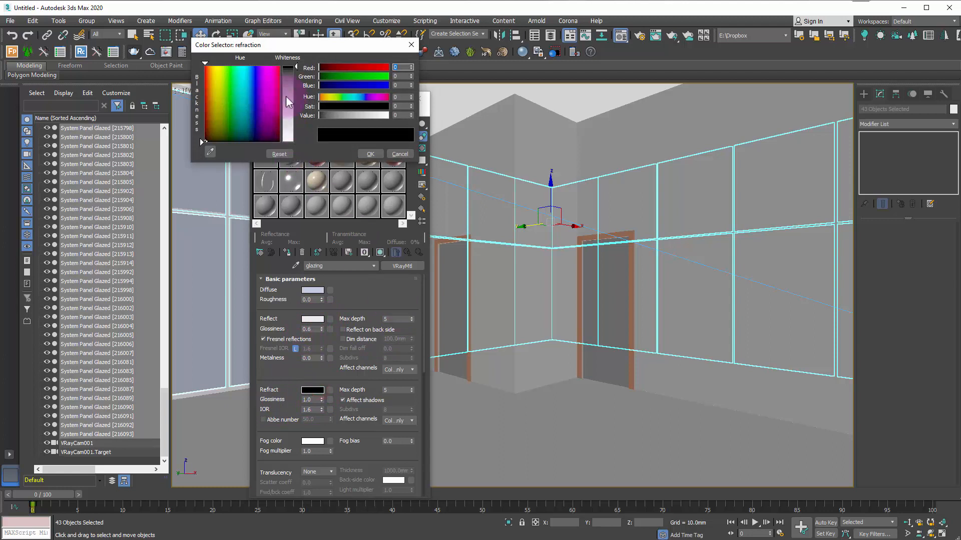
drag(286, 95, 287, 120)
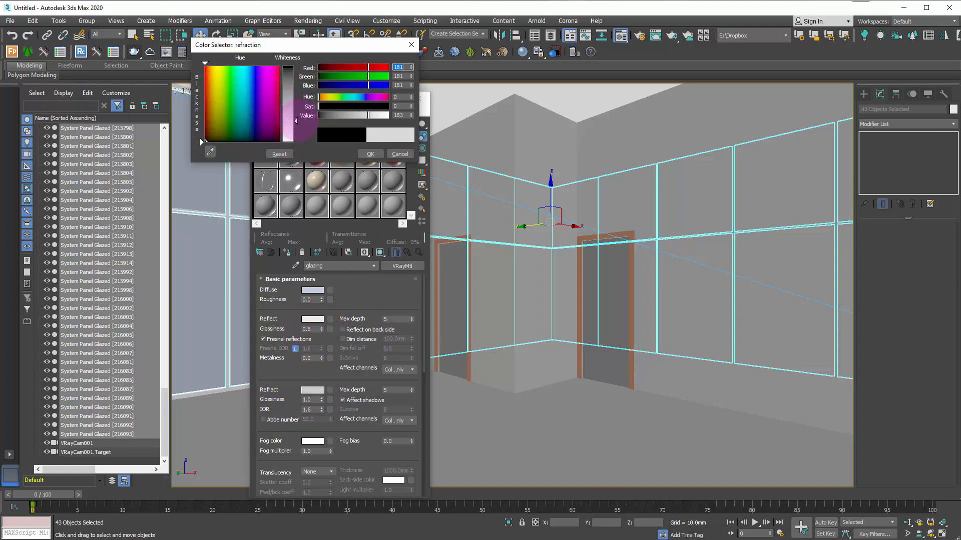
click(371, 154)
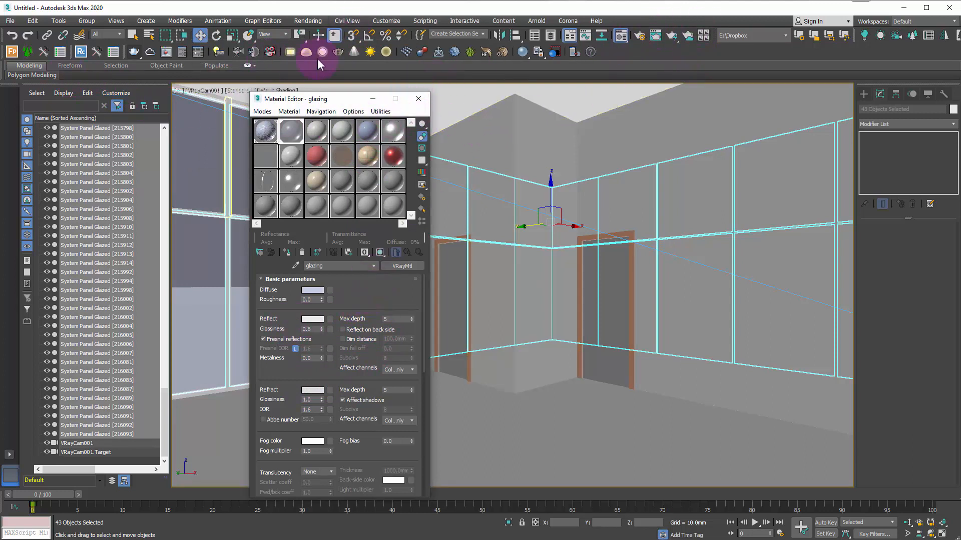
Run a test render of the building to check the glazing's transparency, cancelling it partway and closing the V-Ray frame buffer
click(134, 52)
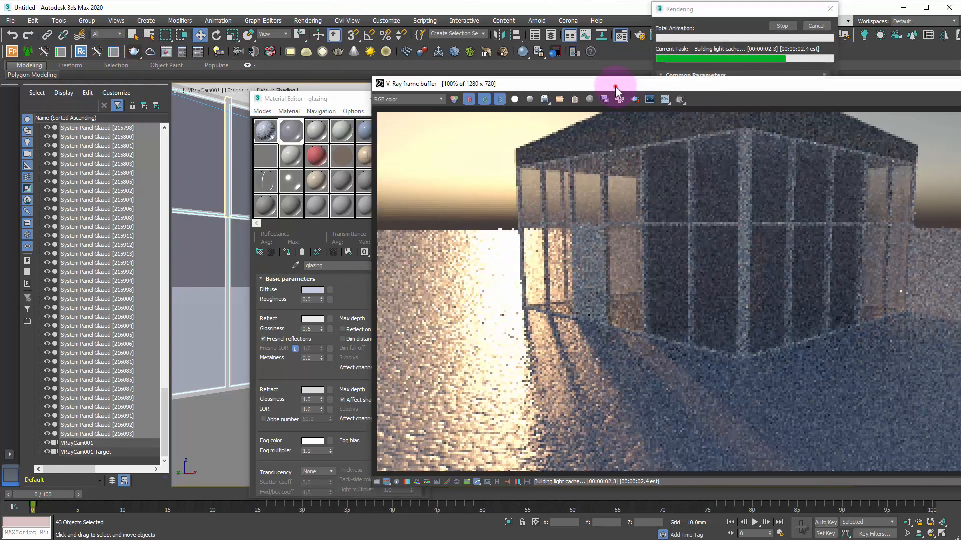
drag(614, 86, 371, 84)
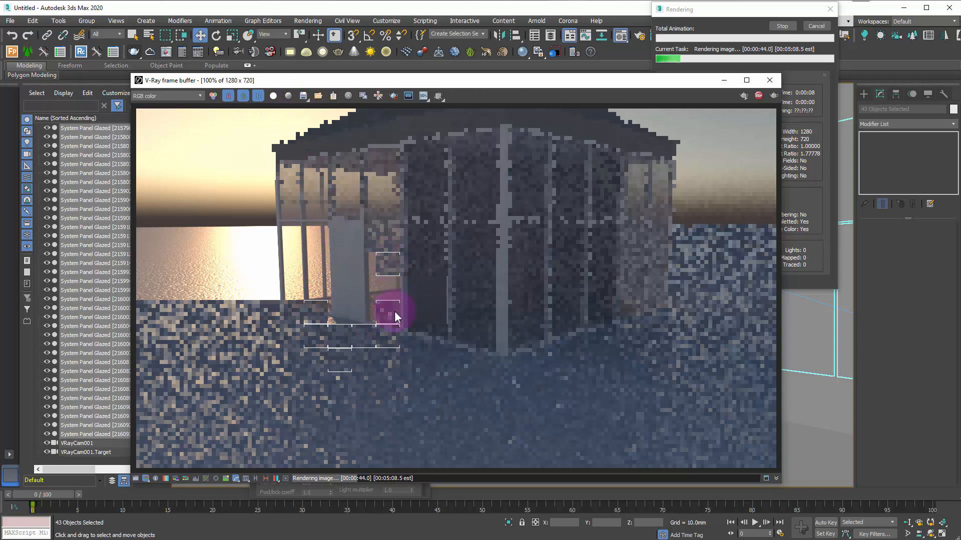
click(825, 23)
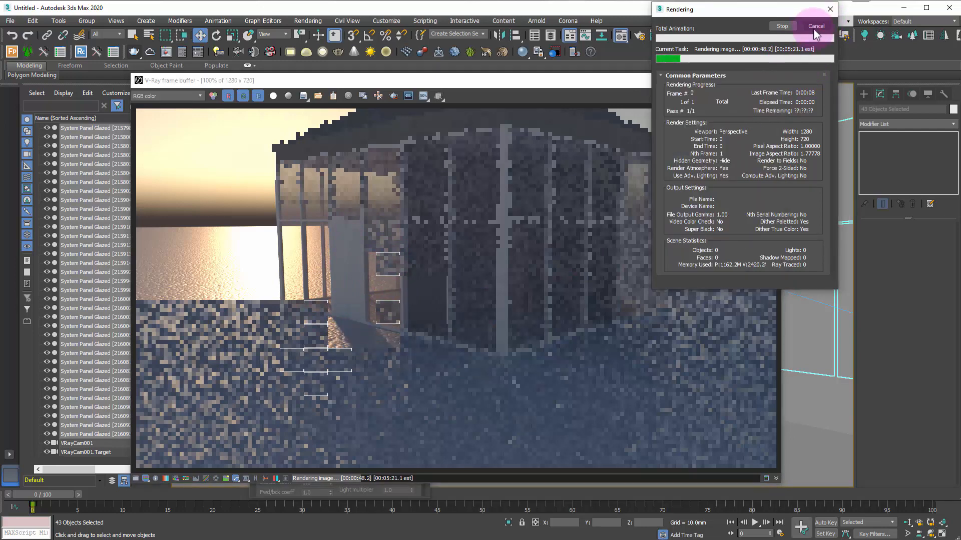
click(822, 26)
click(403, 273)
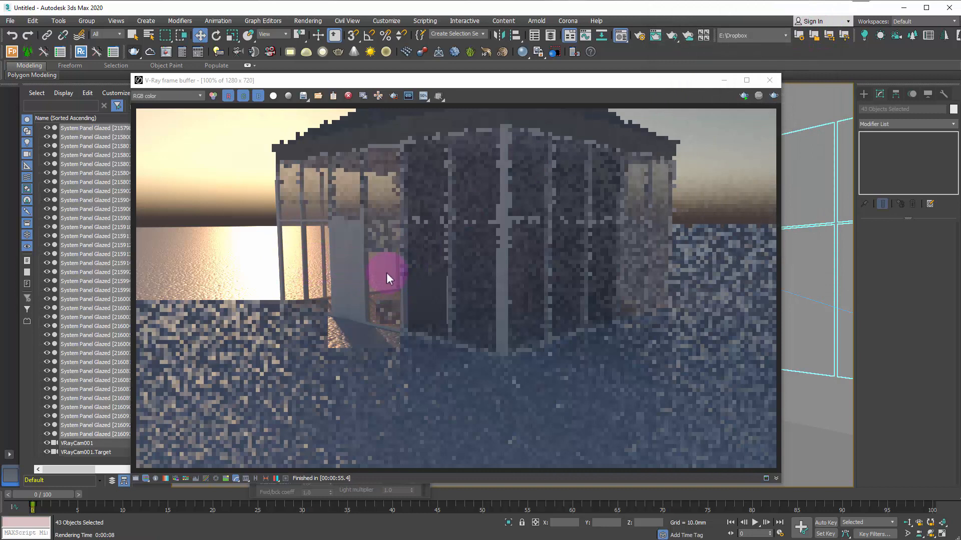
drag(244, 82, 214, 55)
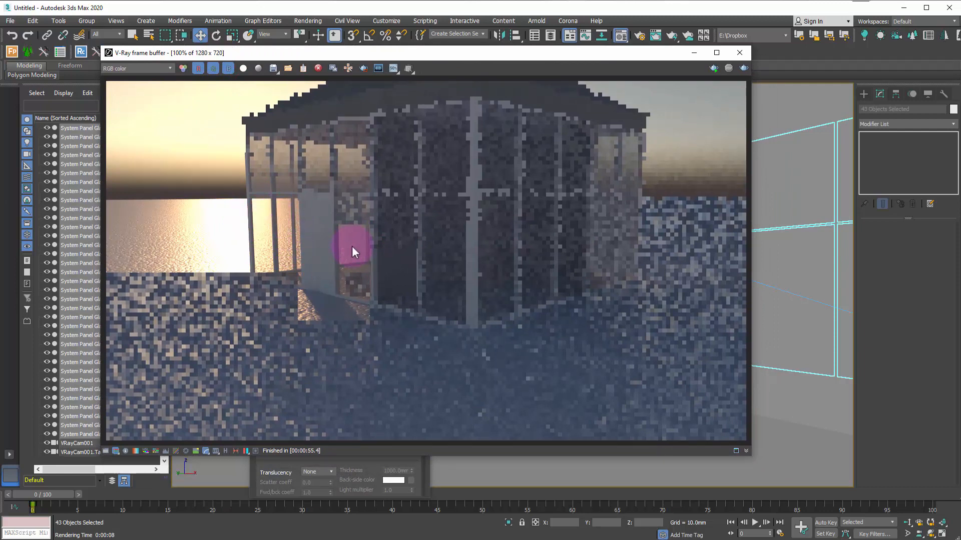
click(739, 52)
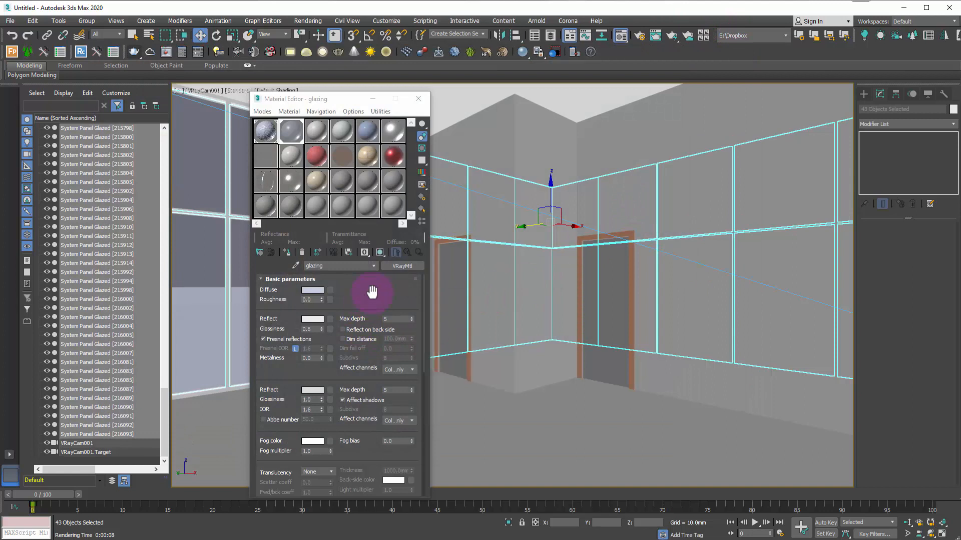
Select the third material sample, 03 - Default, and examine the general and V-Ray material types offered in the Material/Map Browser
drag(319, 97, 381, 81)
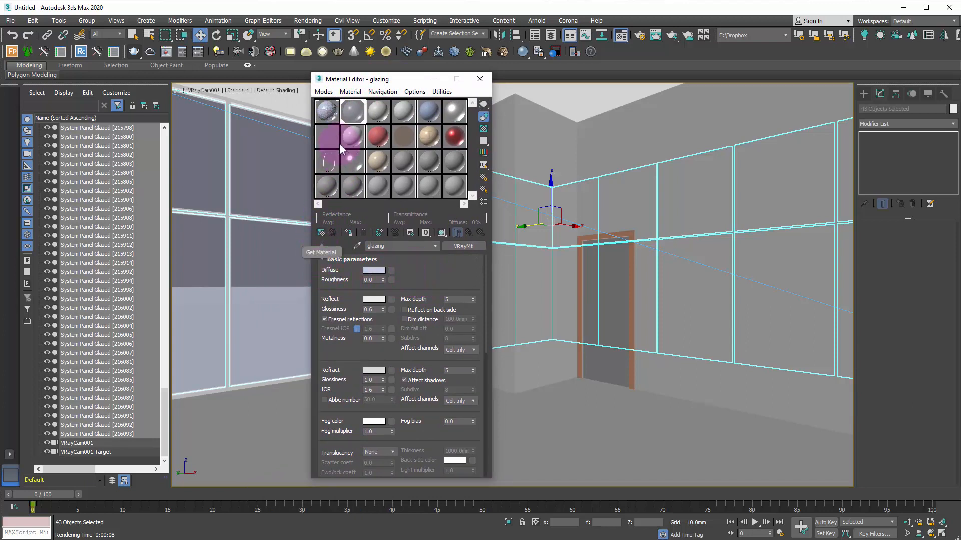
click(374, 113)
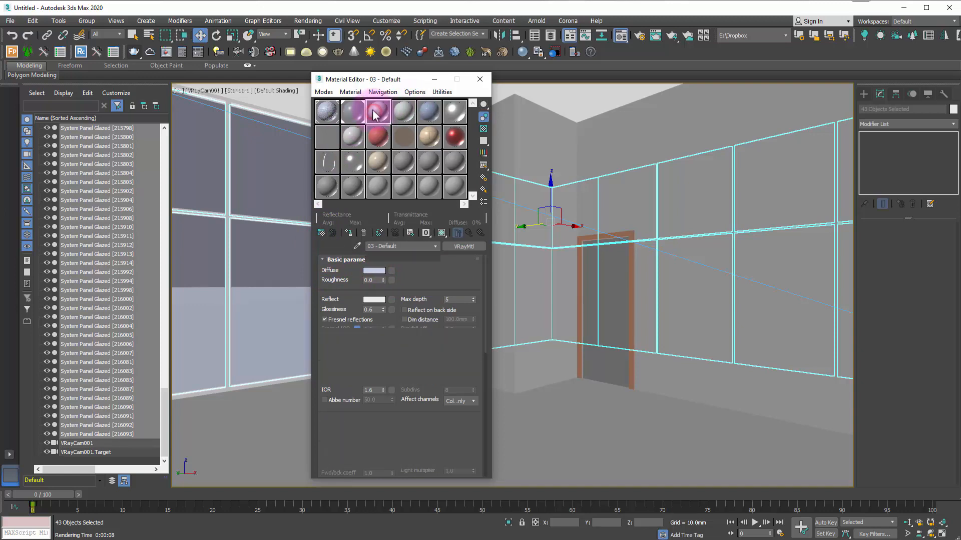
click(321, 234)
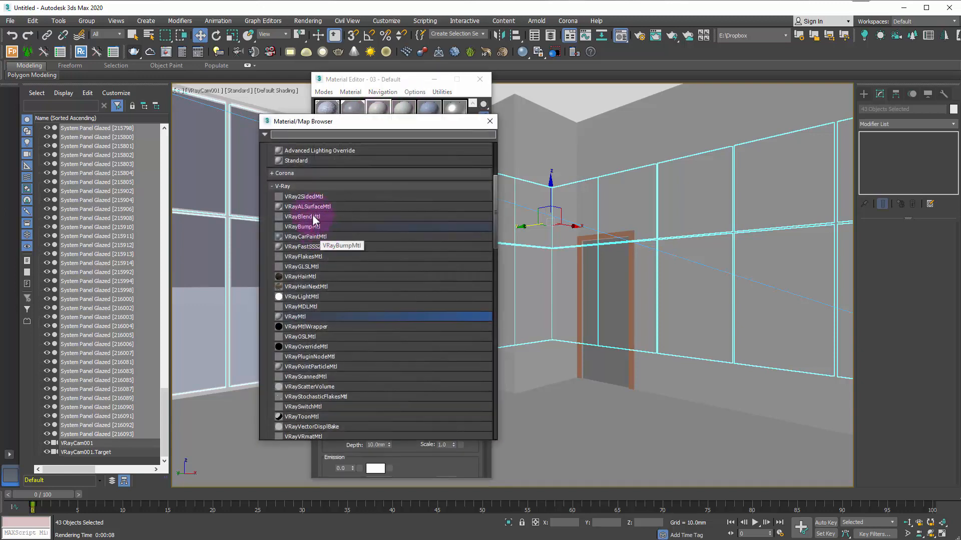
click(265, 133)
click(266, 134)
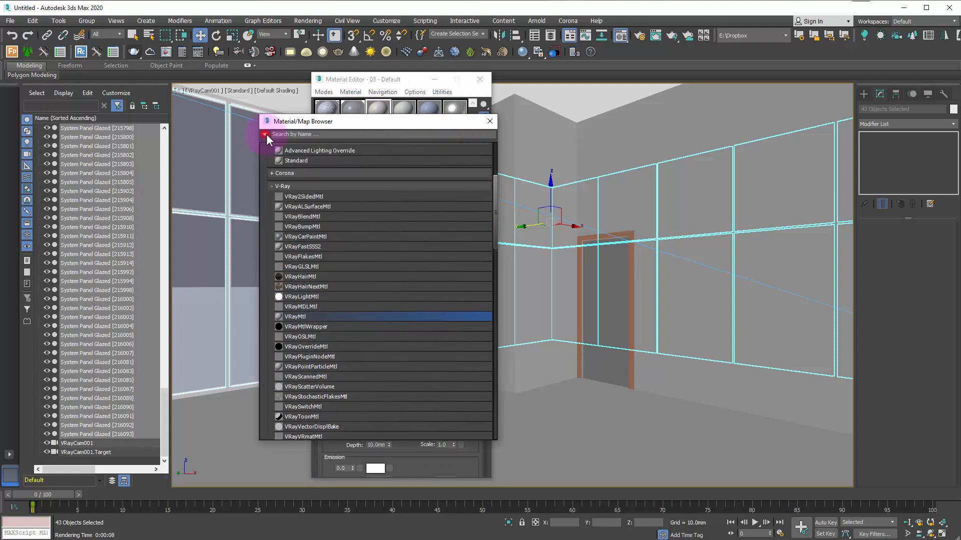
click(265, 134)
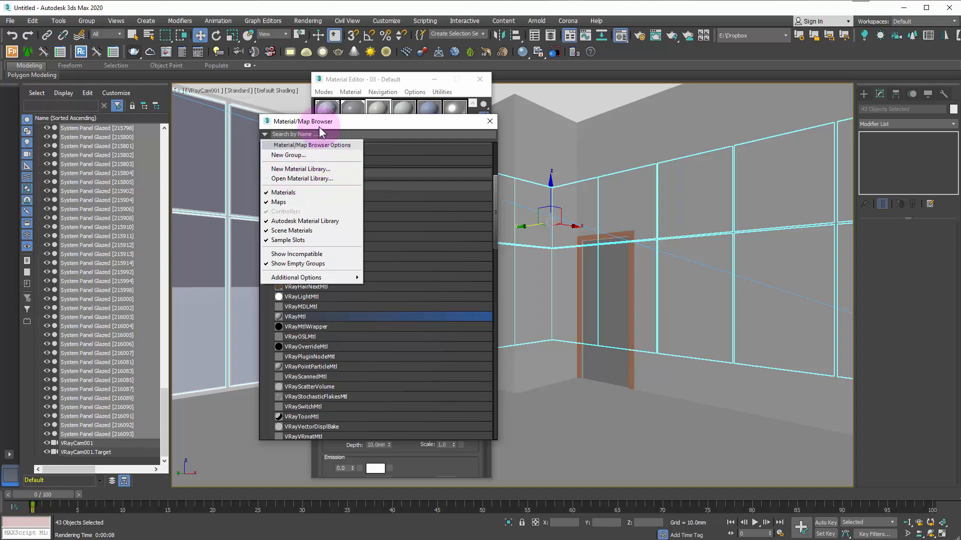
click(334, 125)
drag(343, 125, 553, 117)
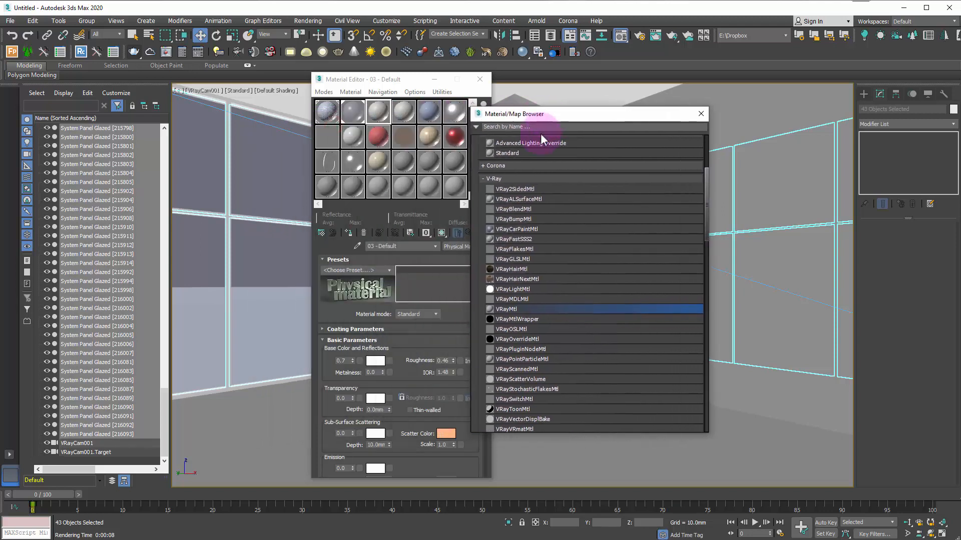
scroll(535, 162, up, 2)
scroll(535, 163, up, 2)
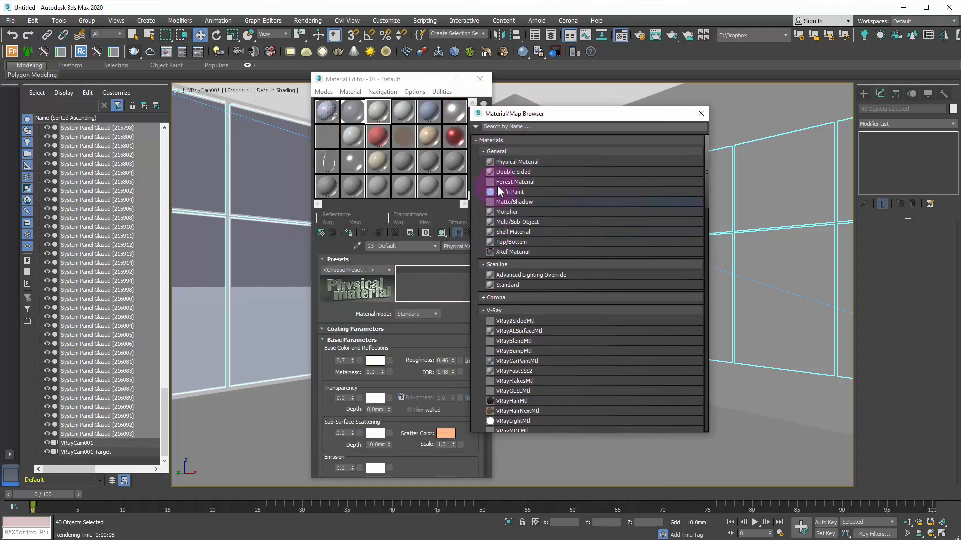
click(378, 111)
click(513, 147)
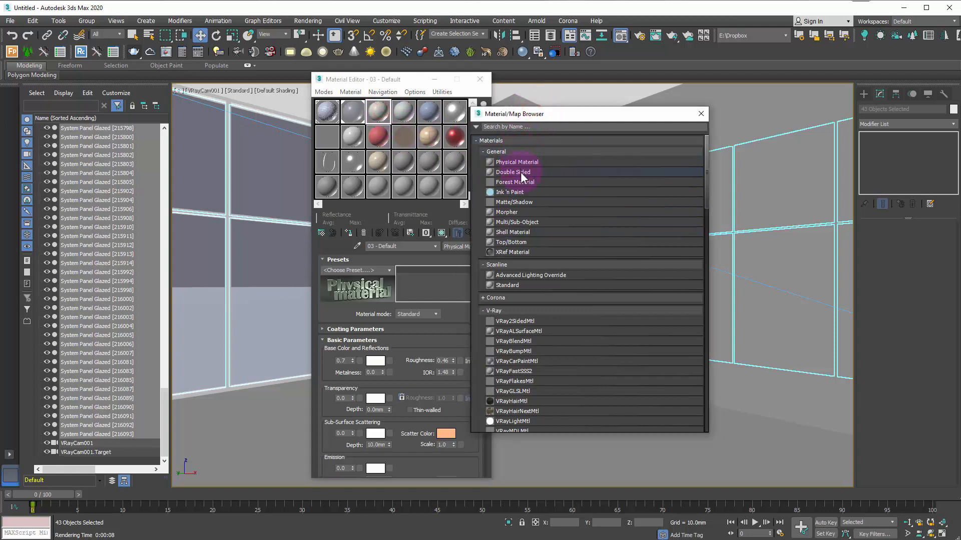
click(701, 114)
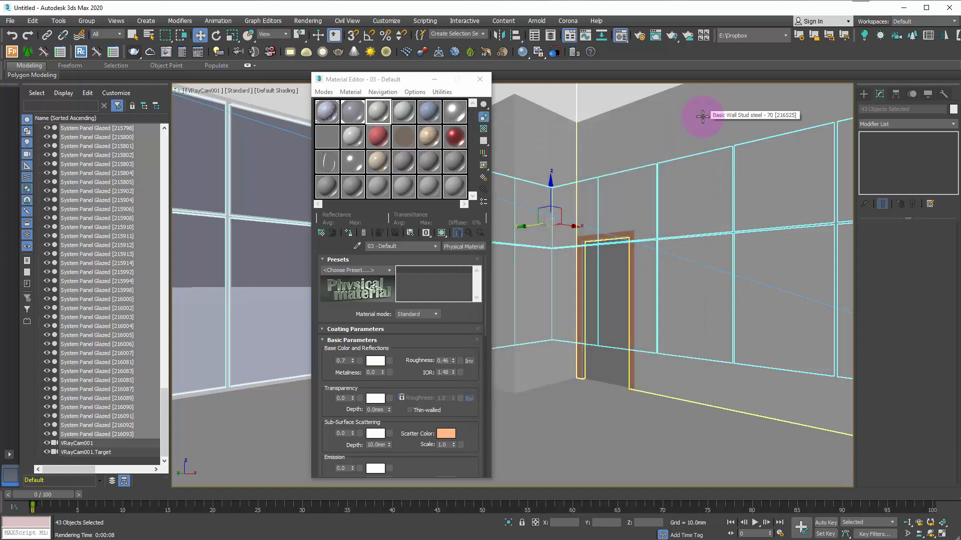